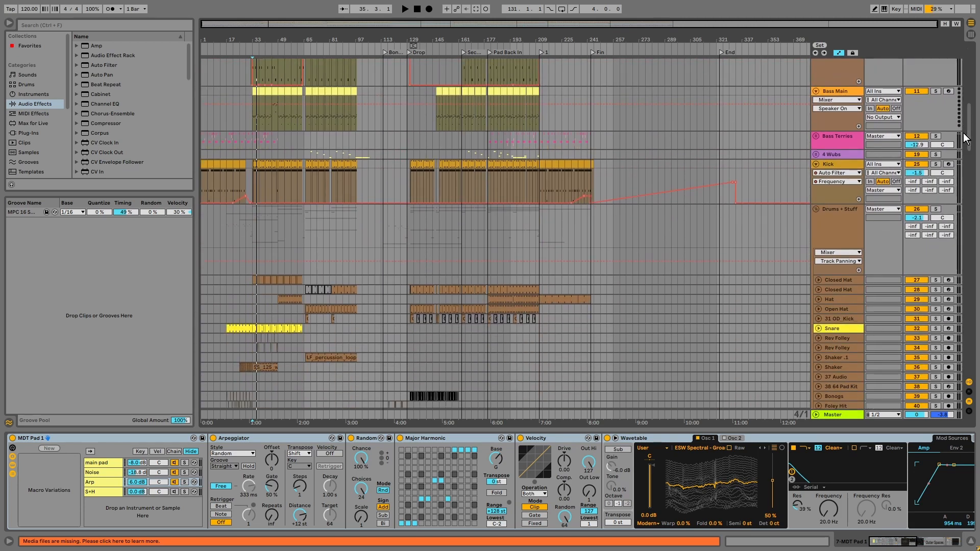
# Play the arrangement from bar 41 for a moment to check the CPU load meter
pyautogui.click(248, 121)
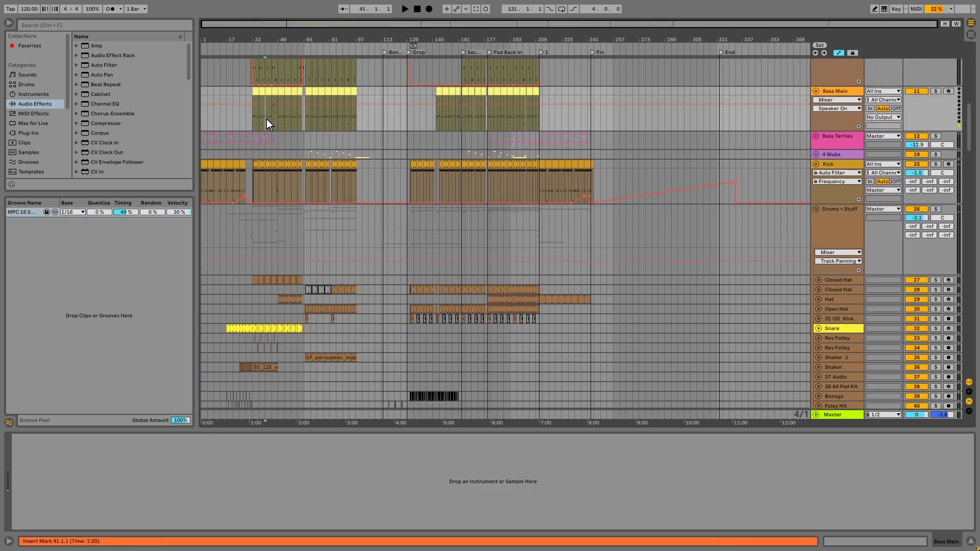
pyautogui.click(267, 119)
pyautogui.press('space')
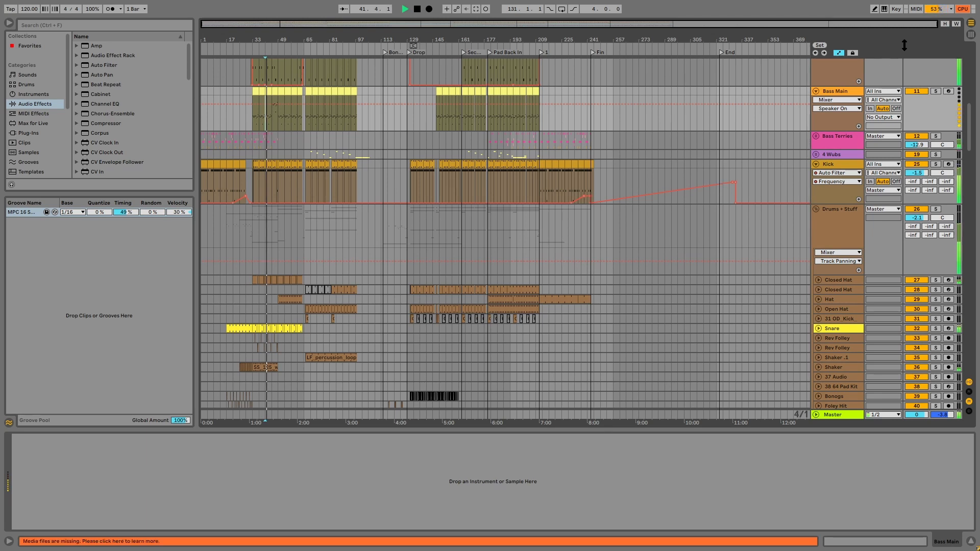
pyautogui.click(950, 7)
pyautogui.click(949, 7)
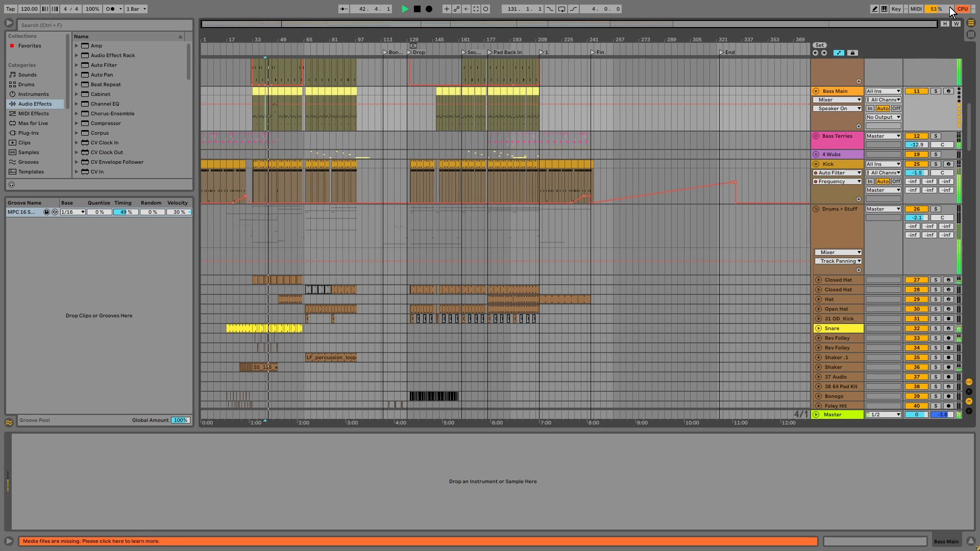
pyautogui.press('space')
# Play the section starting at the Drop marker, bar 129, to check the CPU load
pyautogui.click(409, 145)
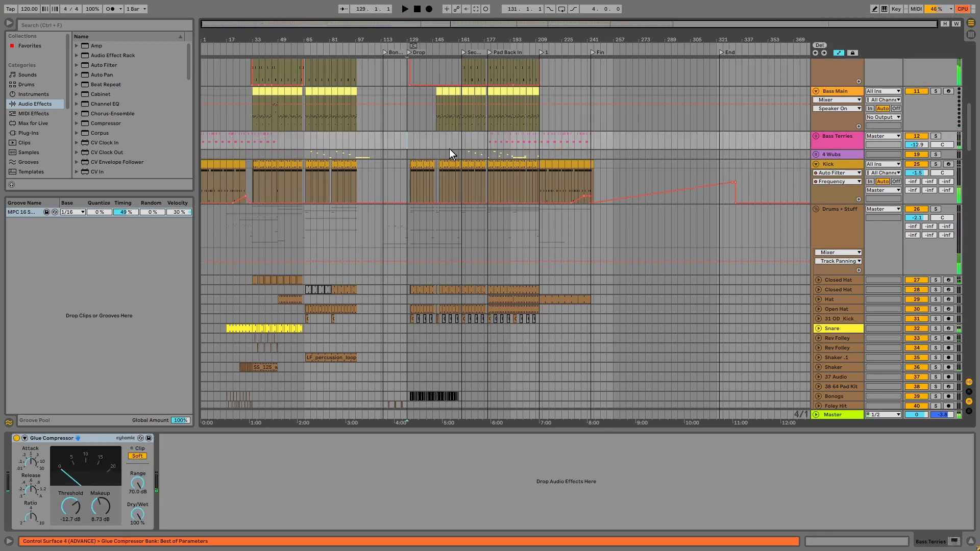
pyautogui.press('space')
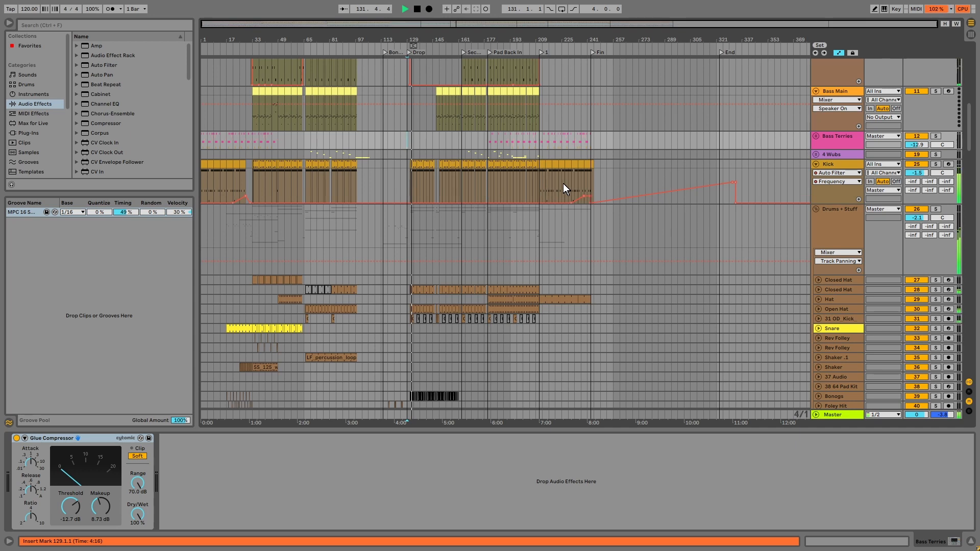
pyautogui.press('space')
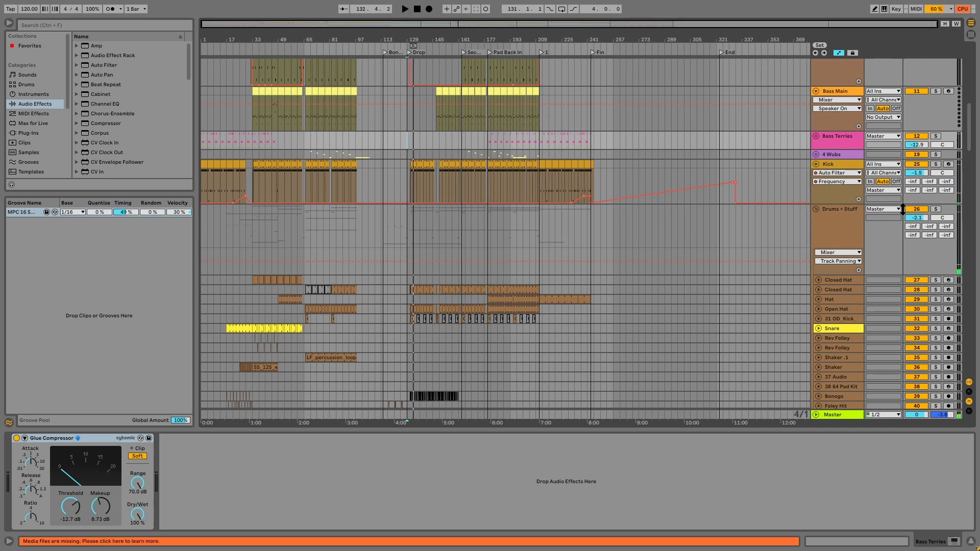
# Review the empty 3 Audio and 4 Audio tracks, then delete the 2 Group track that contains them
pyautogui.moveTo(966, 145); pyautogui.dragTo(949, 78)
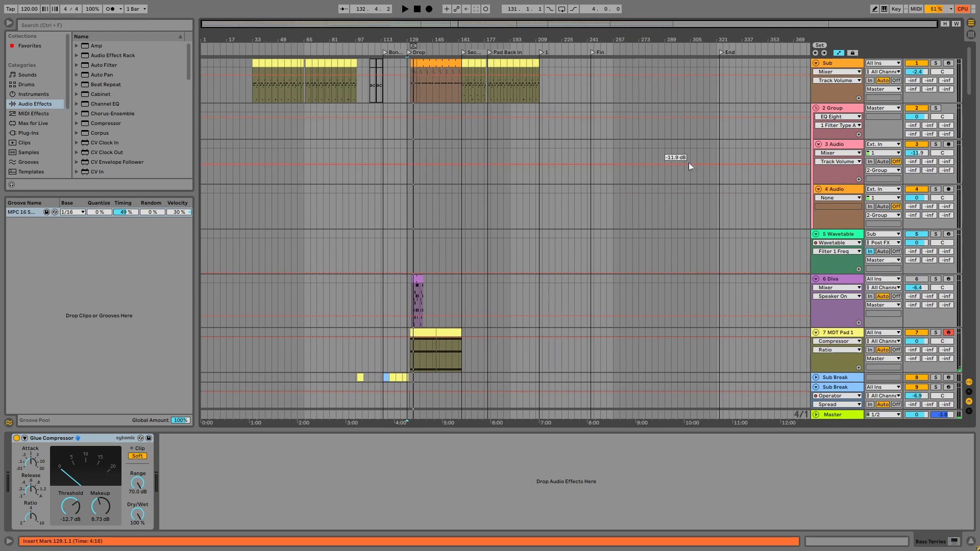
pyautogui.click(816, 108)
pyautogui.click(826, 106)
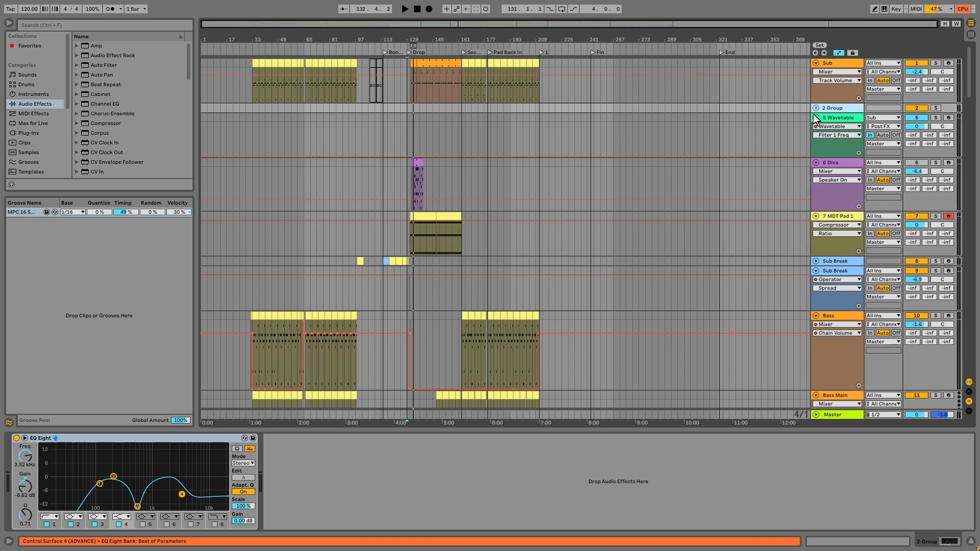
pyautogui.click(816, 107)
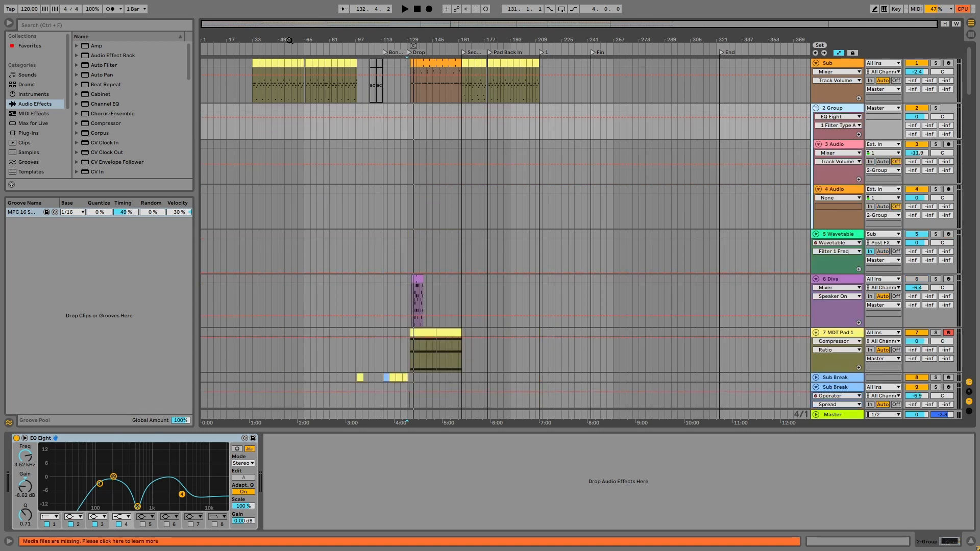
pyautogui.click(828, 144)
pyautogui.click(834, 190)
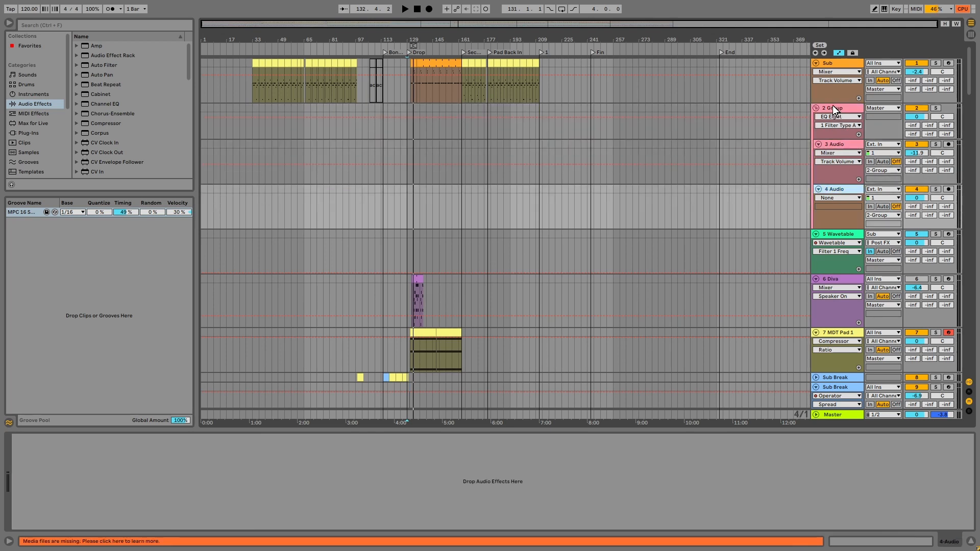
pyautogui.click(833, 109)
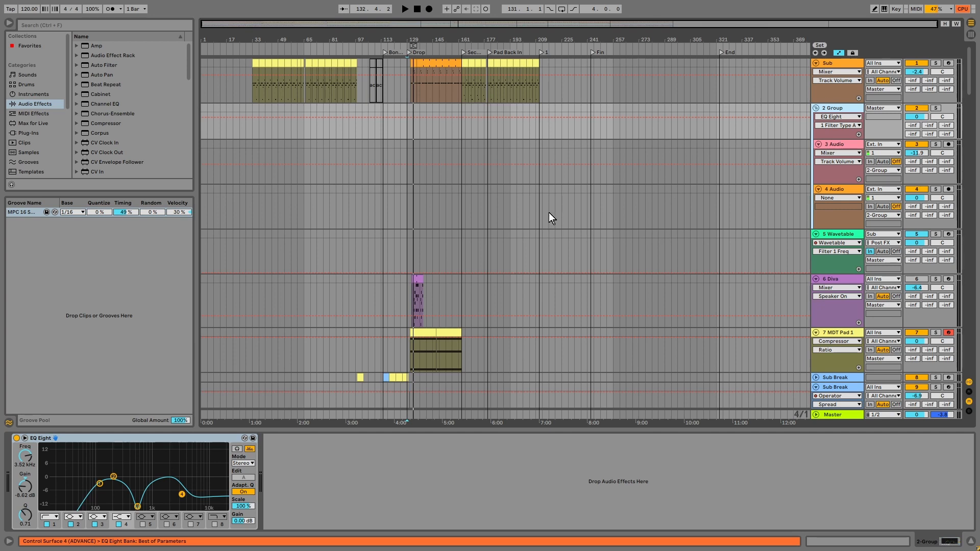
pyautogui.press('Delete')
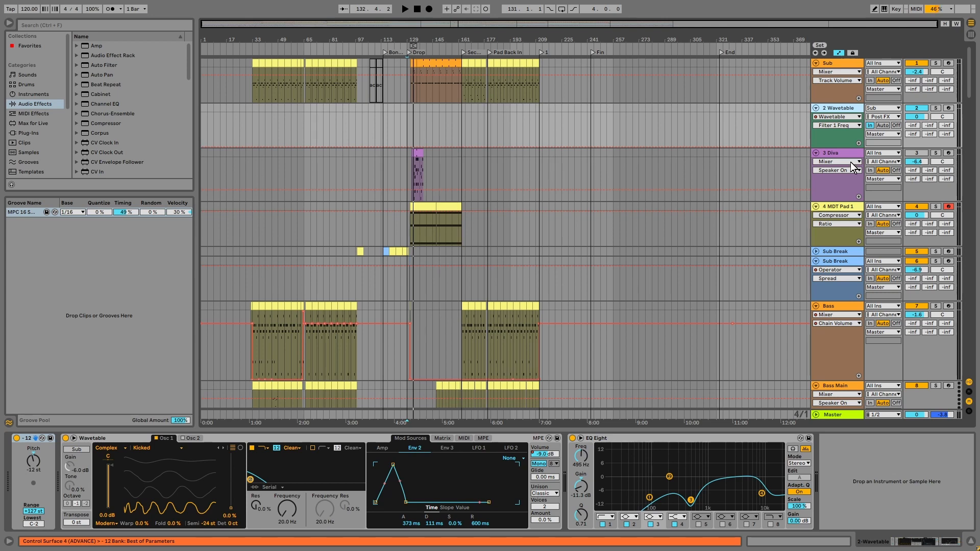
# Audition the 3 Diva track in solo from bar 132, then unsolo and delete the track
pyautogui.click(784, 187)
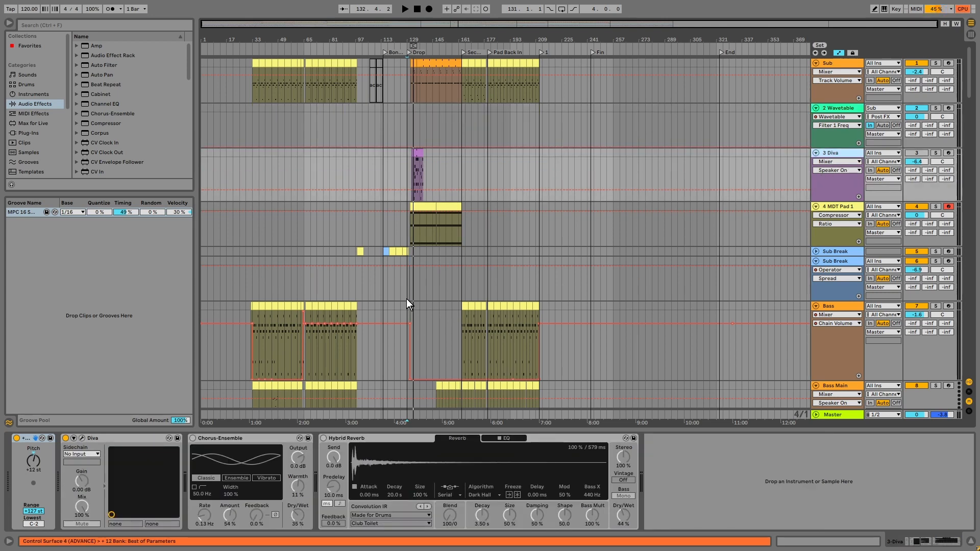
pyautogui.moveTo(437, 26); pyautogui.dragTo(503, 148)
pyautogui.click(486, 181)
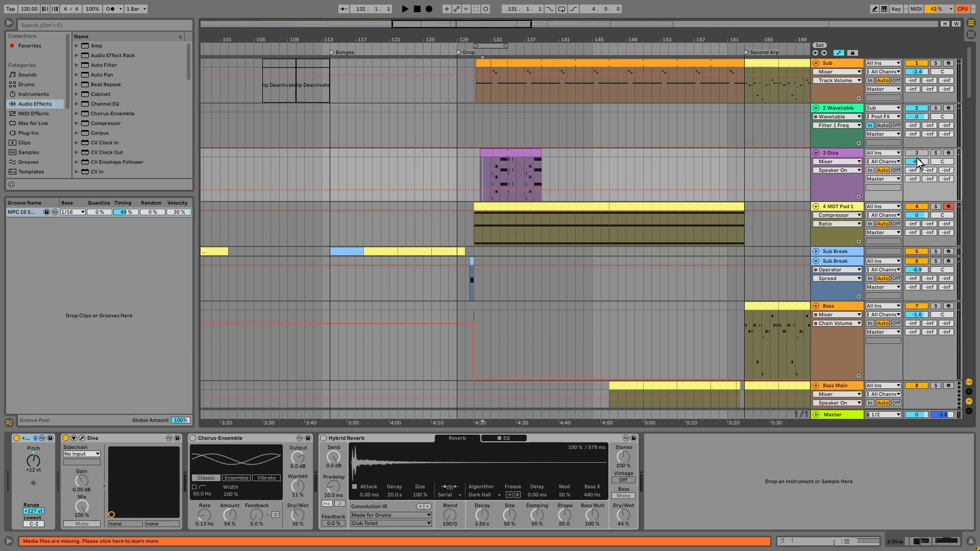
pyautogui.click(935, 152)
pyautogui.press('space')
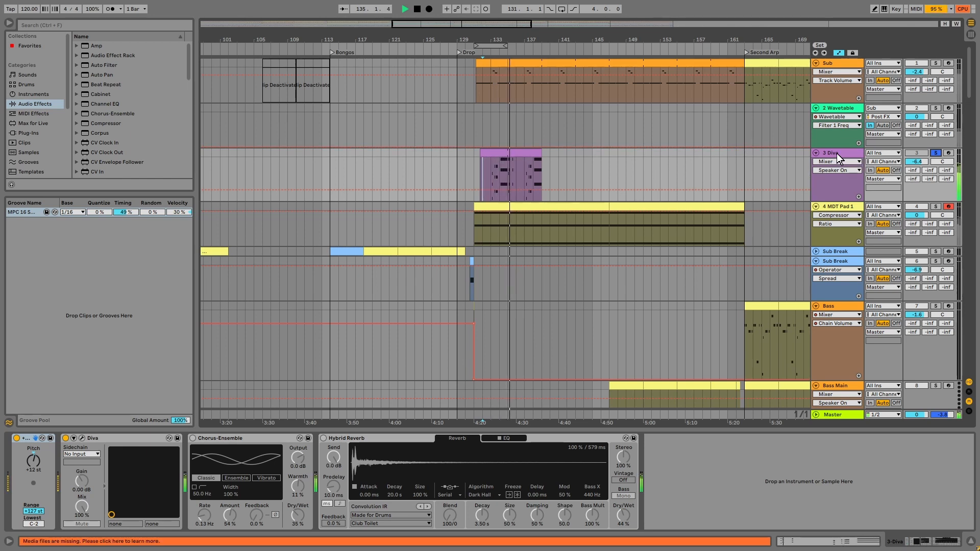
pyautogui.press('space')
pyautogui.click(935, 153)
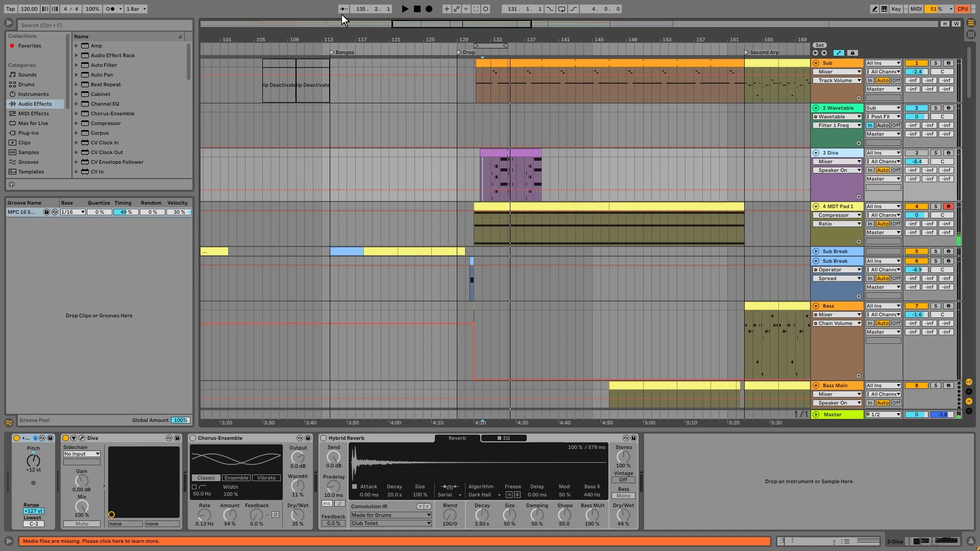
pyautogui.press('Delete')
# Check which track feeds MIDI into the 2 Wavetable track, leaving its input source as set
pyautogui.moveTo(430, 23); pyautogui.dragTo(416, 26)
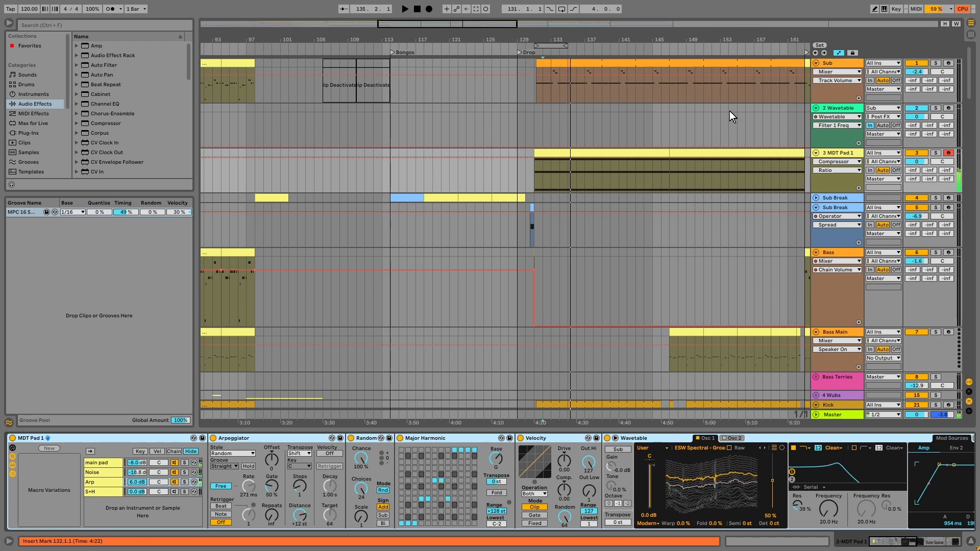
pyautogui.doubleClick(397, 24)
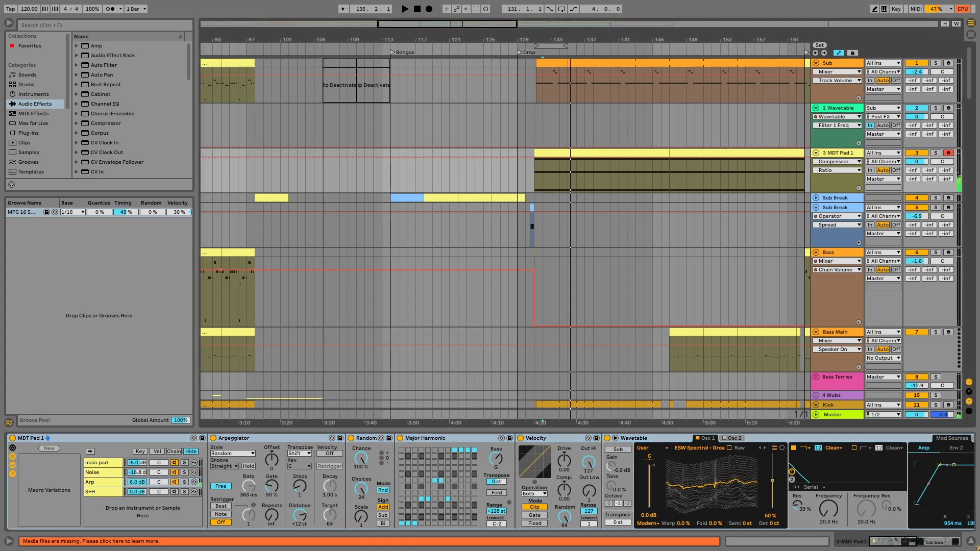
pyautogui.click(849, 108)
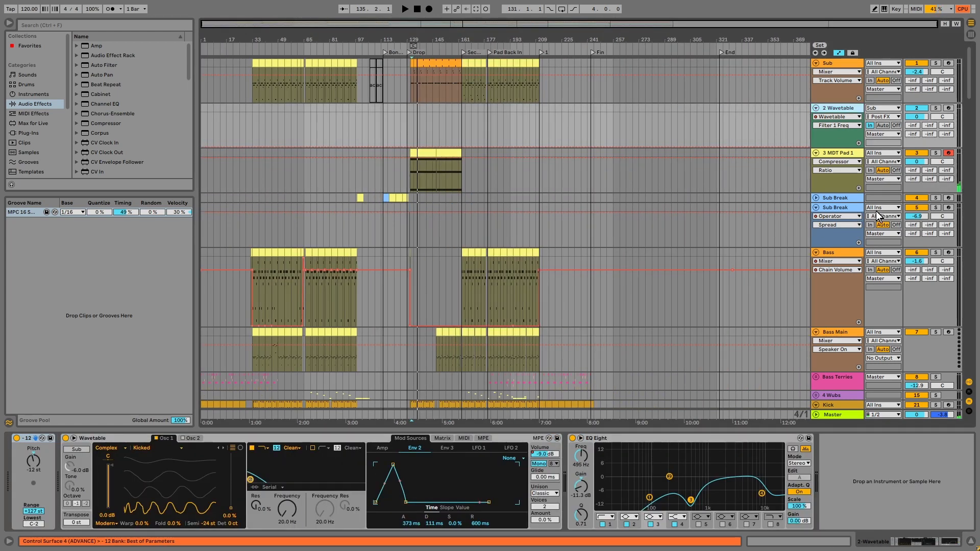
pyautogui.click(884, 108)
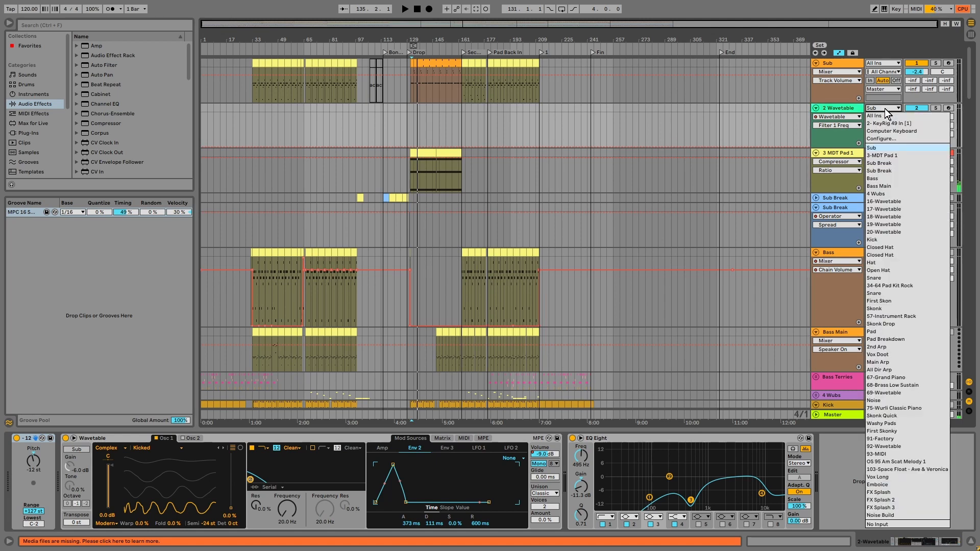
pyautogui.click(884, 109)
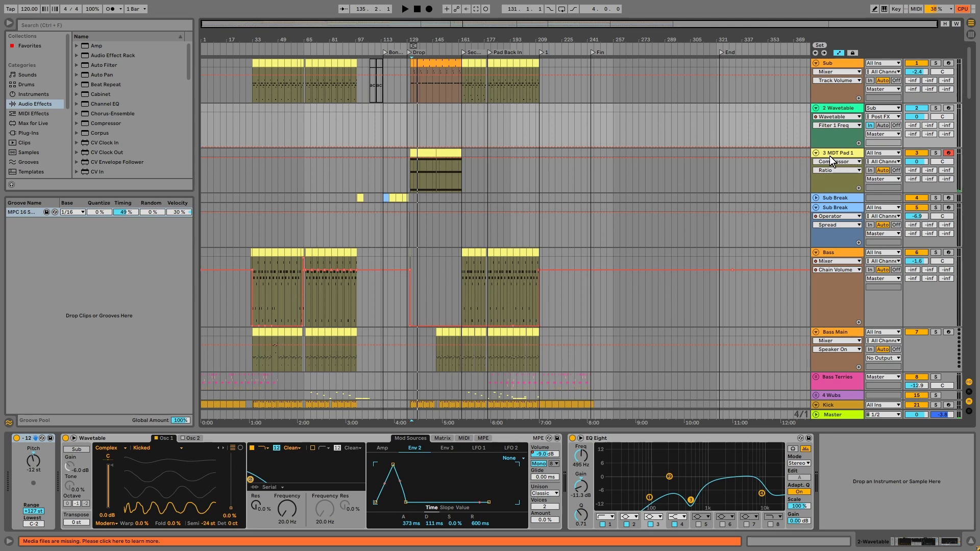
# Compare the Operator devices on the two Sub Break tracks and delete the lower Sub Break track
pyautogui.click(835, 203)
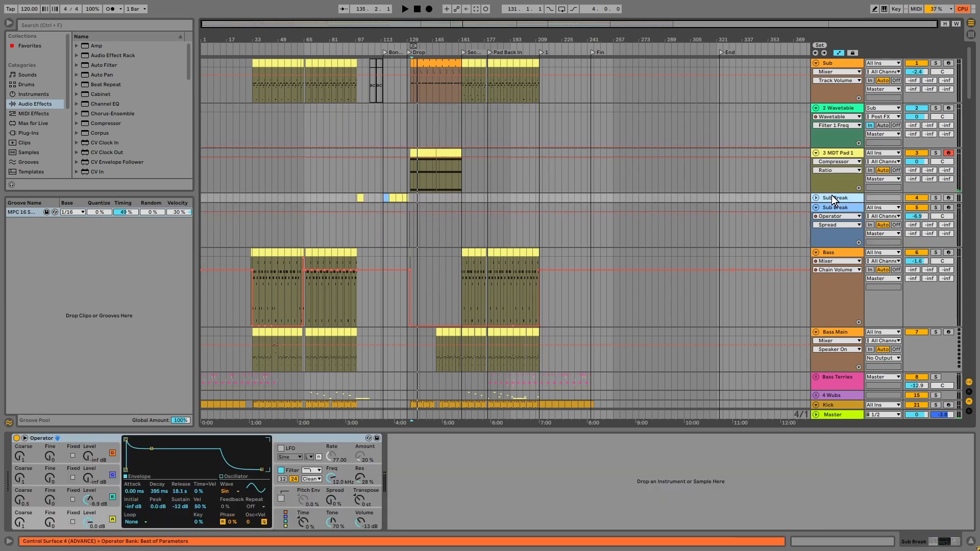
pyautogui.scroll(-2, 831, 195)
pyautogui.click(840, 190)
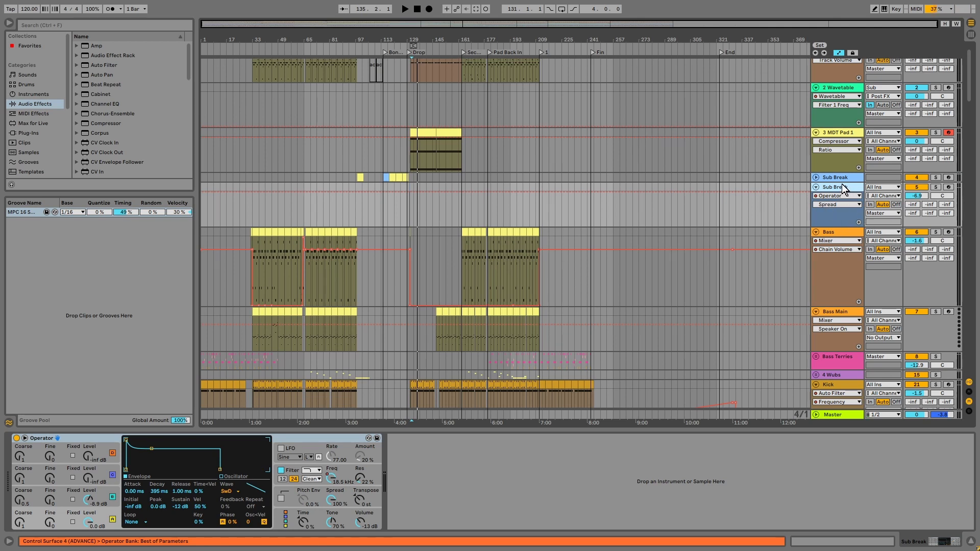
pyautogui.scroll(2, 841, 187)
pyautogui.click(948, 207)
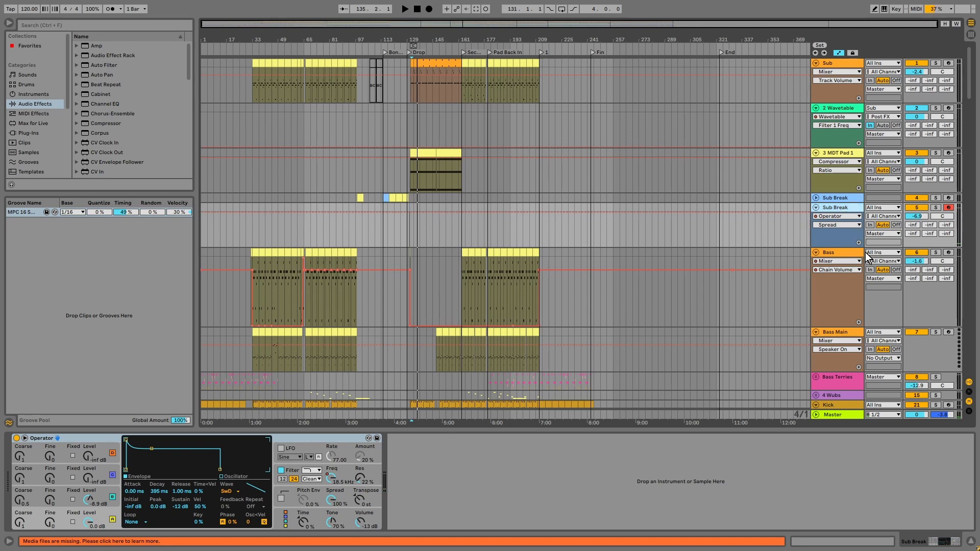
pyautogui.press('Delete')
# Fold the Bass and Bass Main tracks and expand the Bass Terries group to show its tracks
pyautogui.click(816, 208)
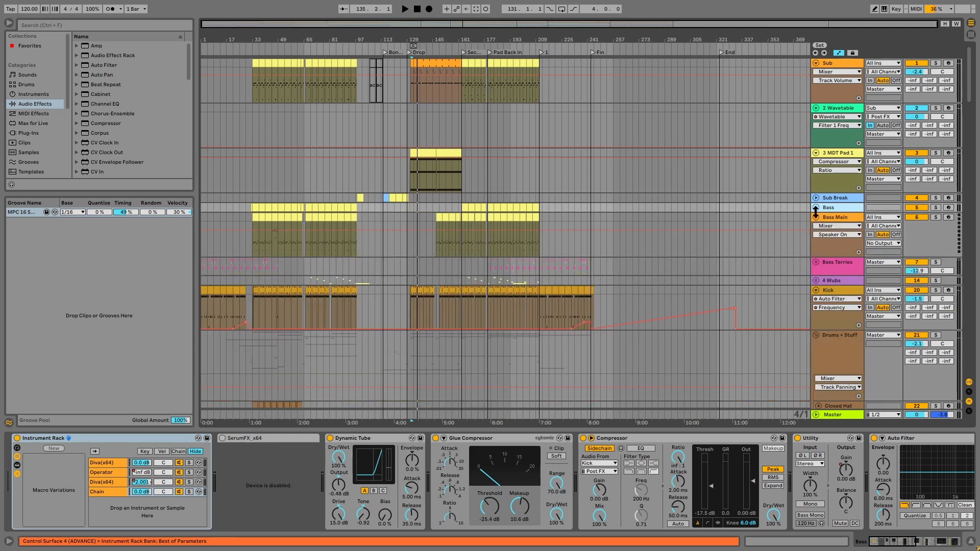
pyautogui.click(816, 216)
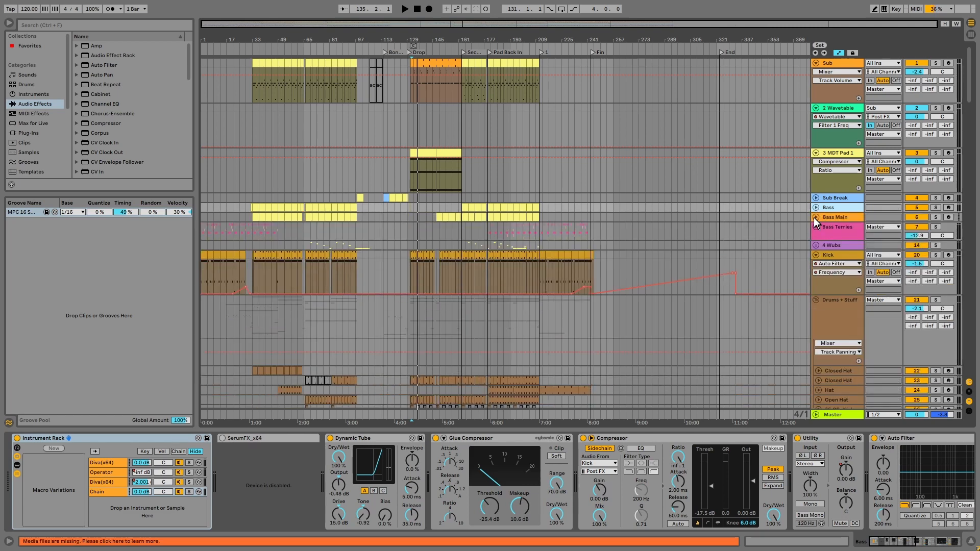
pyautogui.click(816, 217)
pyautogui.scroll(-1, 831, 239)
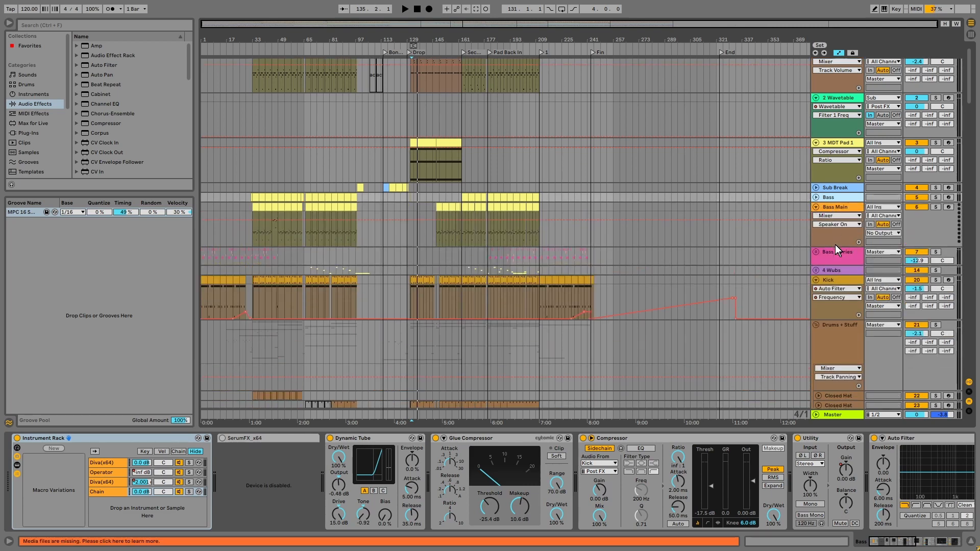
pyautogui.click(816, 208)
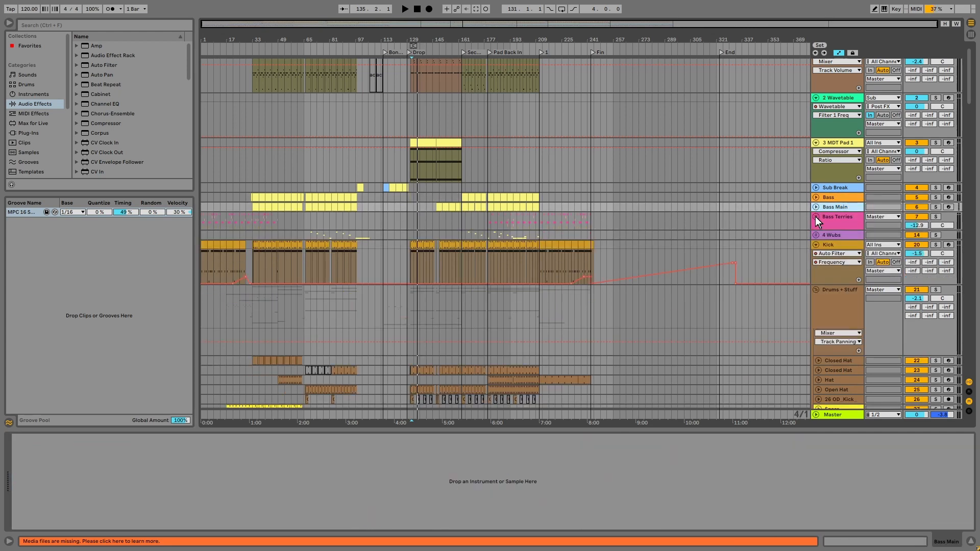
pyautogui.click(816, 217)
pyautogui.scroll(-1, 834, 265)
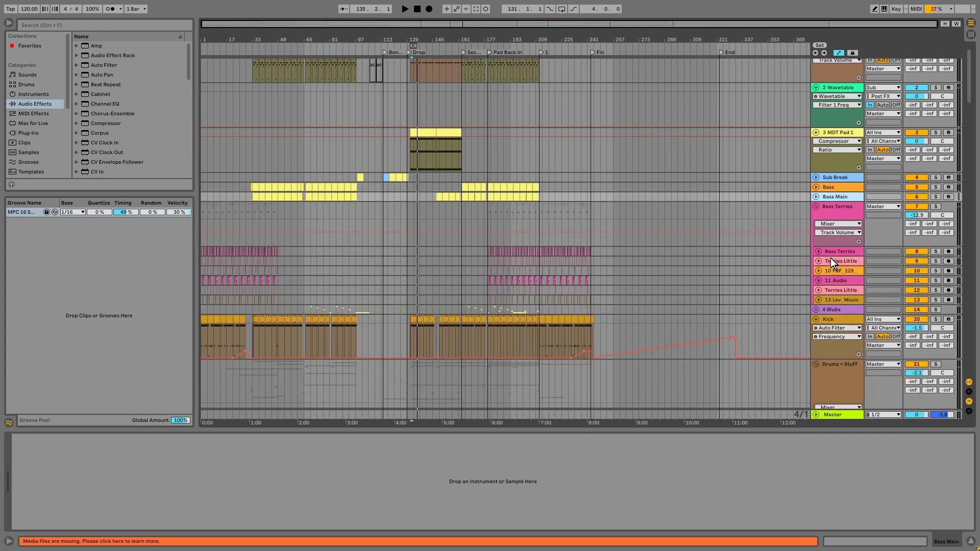
# Inspect the effect chains in the Bass Terries group from the first Terries Little track to the Hybrid Reverb on 13 Lev_Music
pyautogui.click(831, 260)
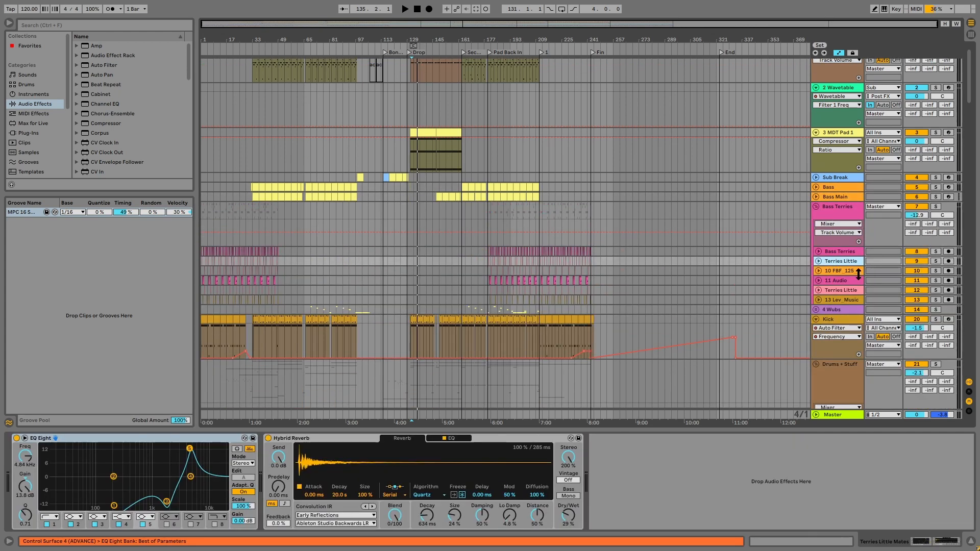
pyautogui.press('Down')
pyautogui.press('Down')
pyautogui.press('Down')
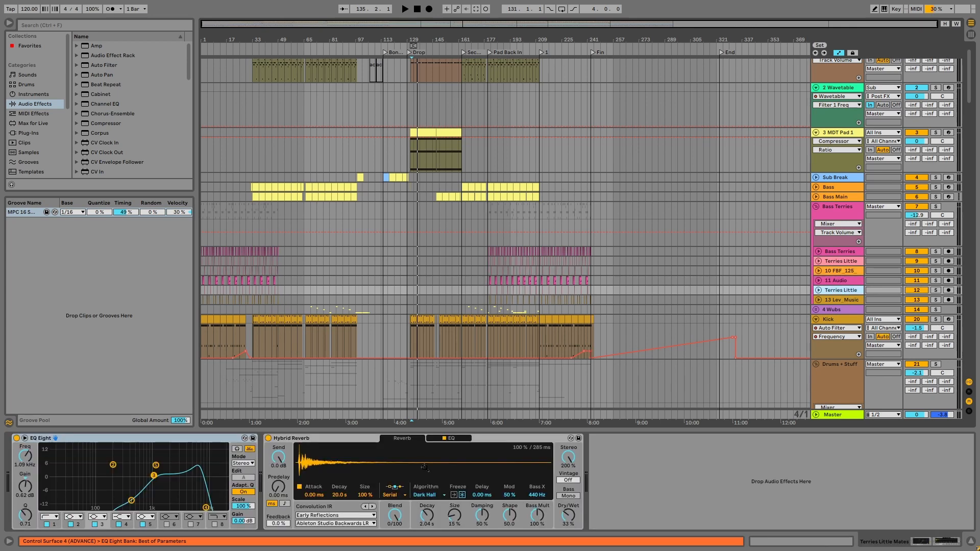
pyautogui.press('Down')
pyautogui.press('Up')
pyautogui.press('Down')
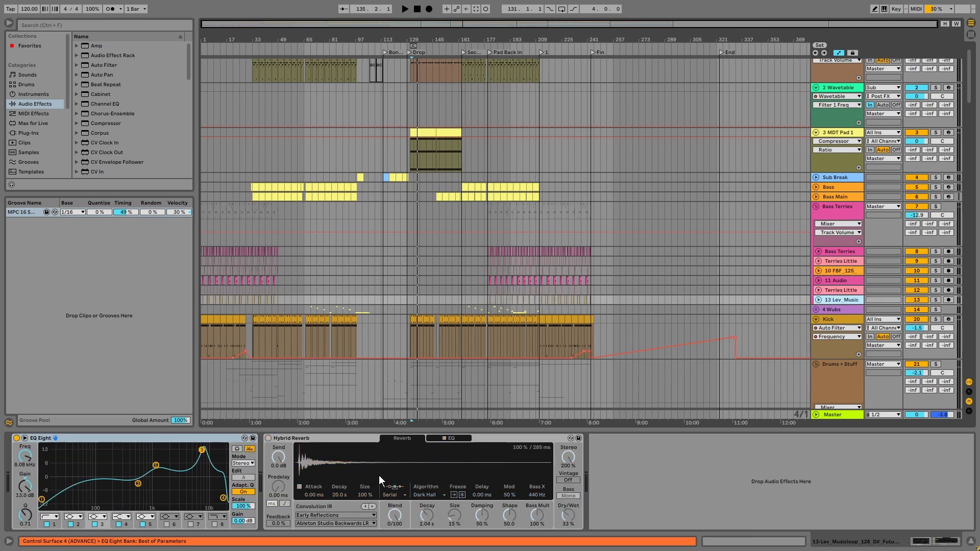
pyautogui.click(326, 439)
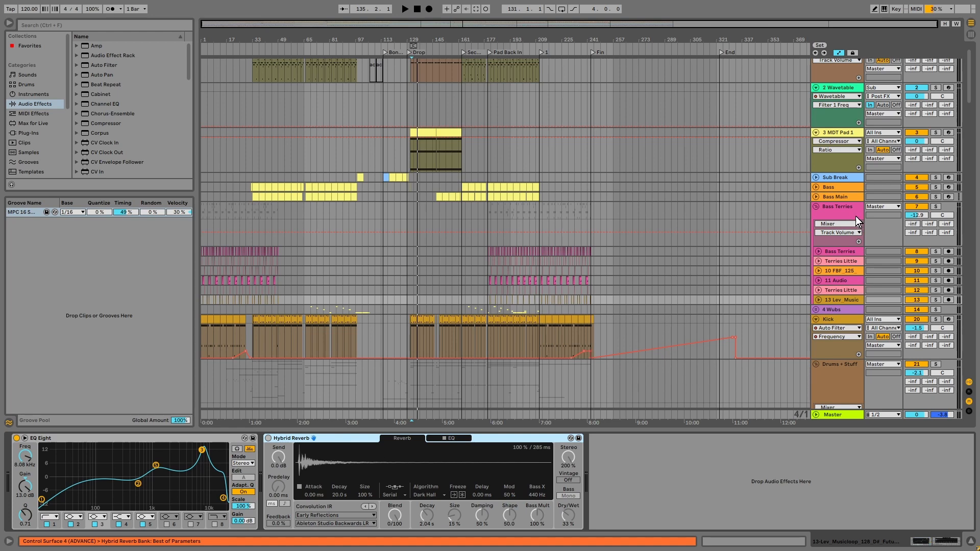
# Recheck the devices on the Bass Terries group's tracks, going back up to the first Terries Little track
pyautogui.click(862, 308)
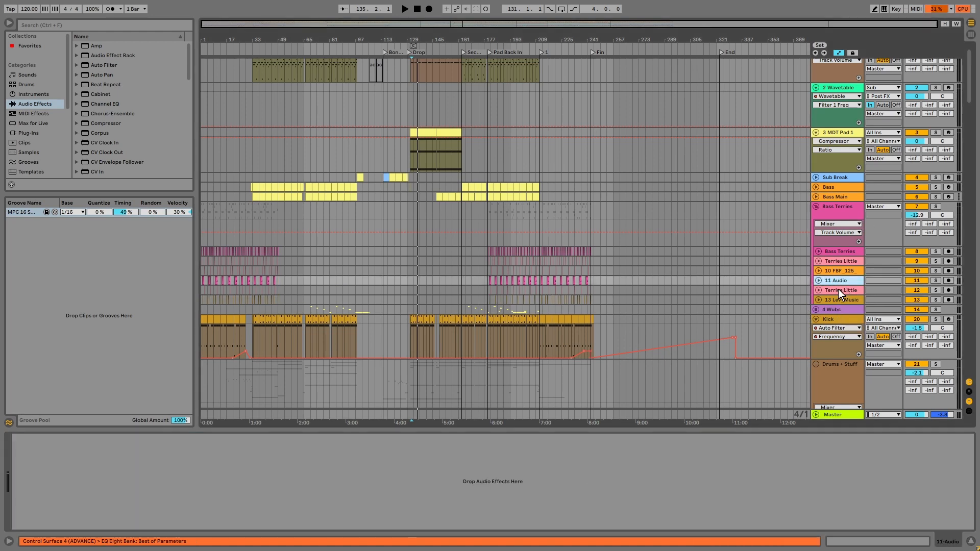
pyautogui.click(838, 288)
pyautogui.click(841, 280)
pyautogui.click(837, 269)
pyautogui.click(839, 261)
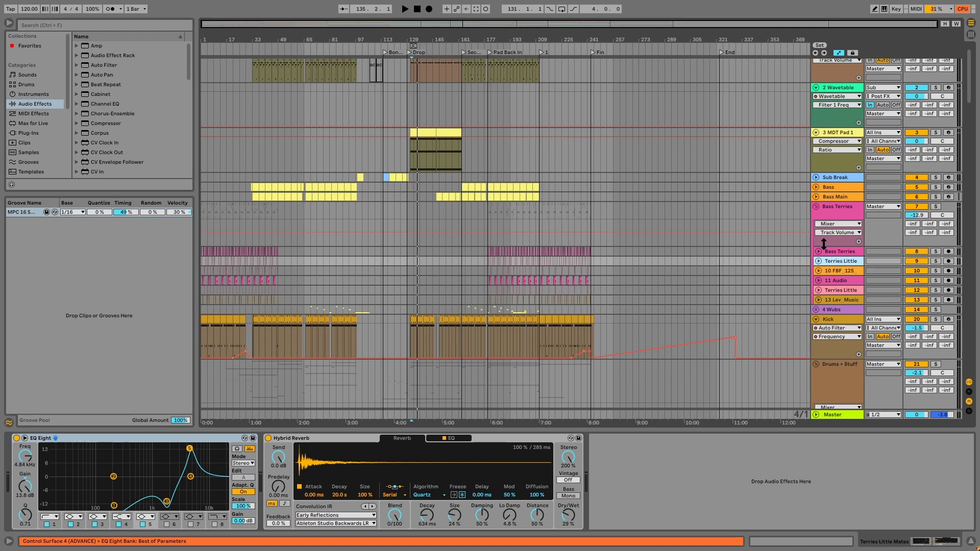
# Fold the Bass Terries group, expand 4 Wubs in its place, and delete the disabled SerumFX_x64 device on the 4 Wubs group
pyautogui.click(815, 207)
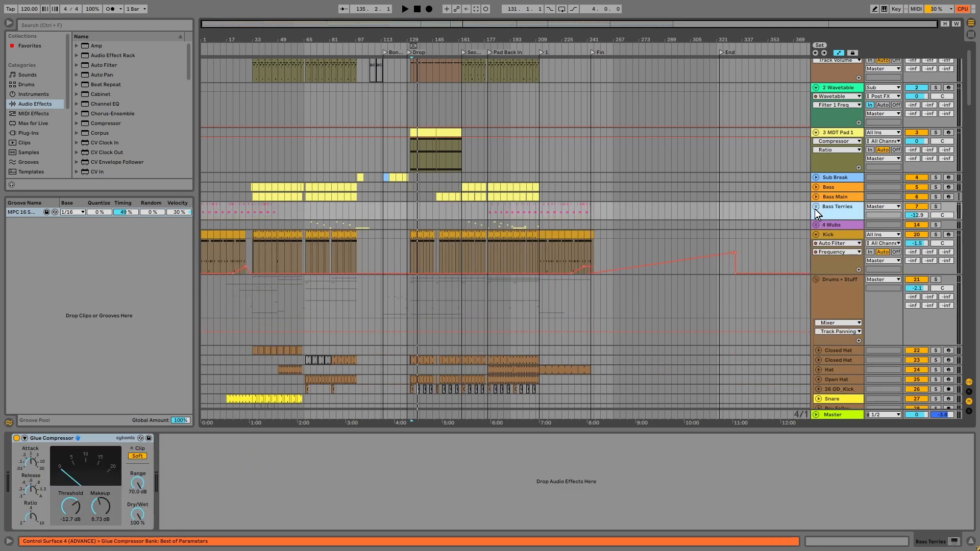
pyautogui.click(841, 225)
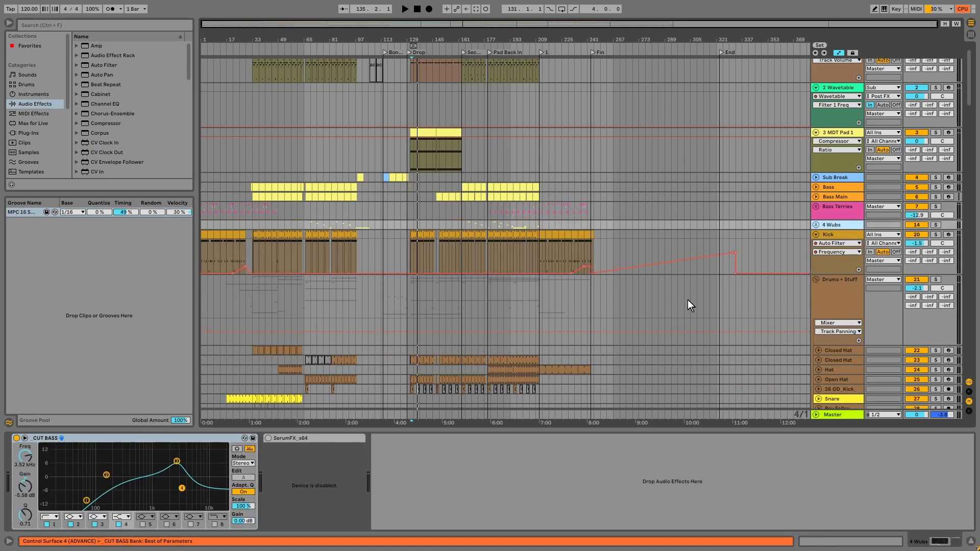
pyautogui.click(310, 443)
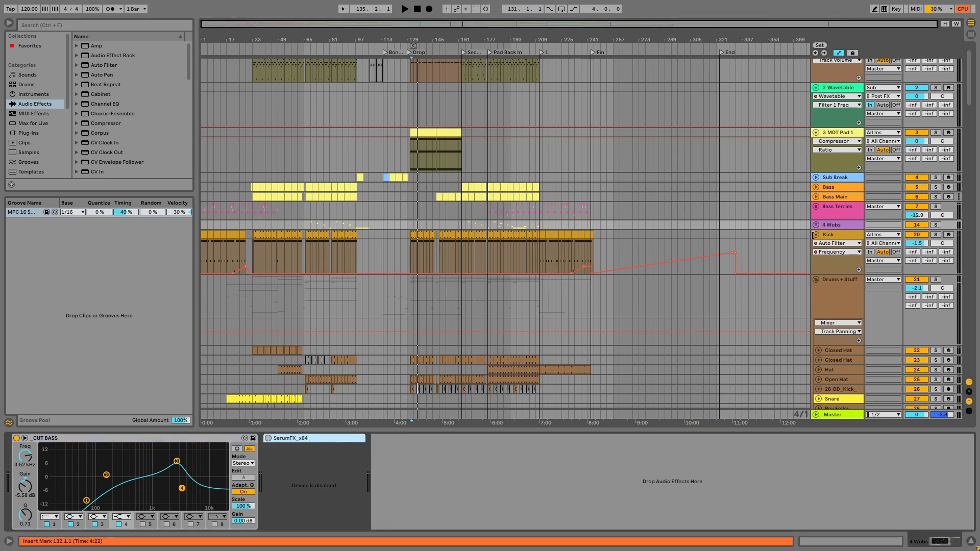
pyautogui.click(815, 224)
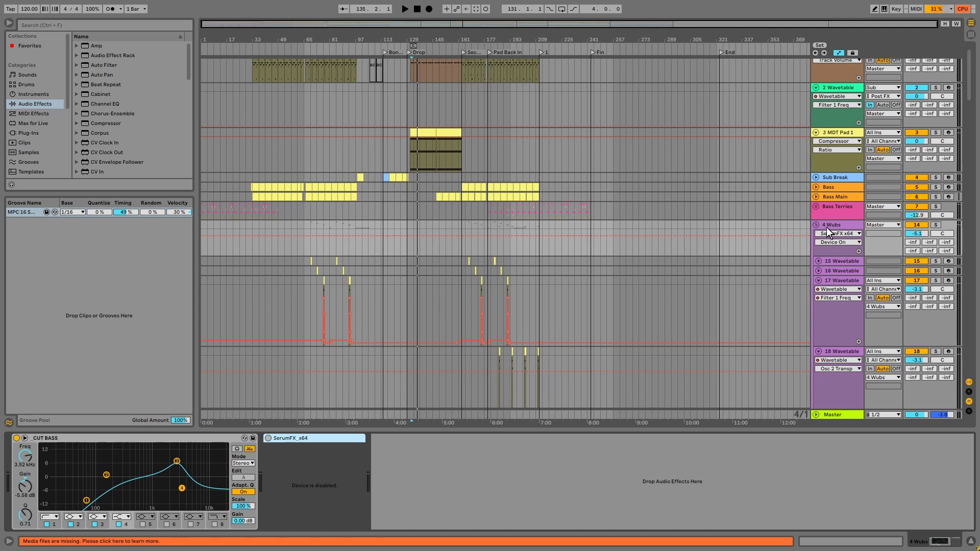
pyautogui.click(826, 226)
pyautogui.click(312, 439)
# Check the devices on the 15 to 19 Wavetable tracks in 4 Wubs, folding the 17 Wavetable, 18 Wavetable and Kick tracks
pyautogui.click(835, 262)
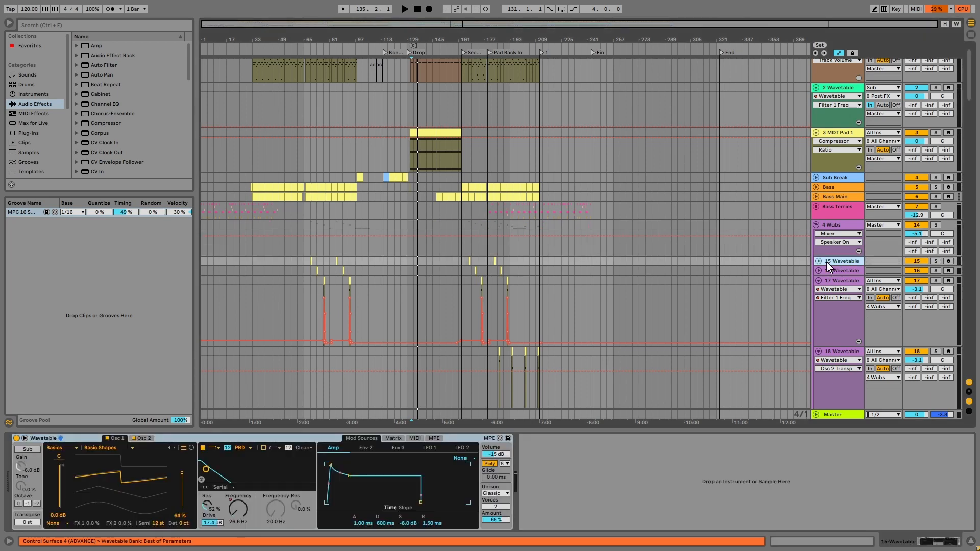
pyautogui.scroll(-1, 858, 255)
pyautogui.click(840, 250)
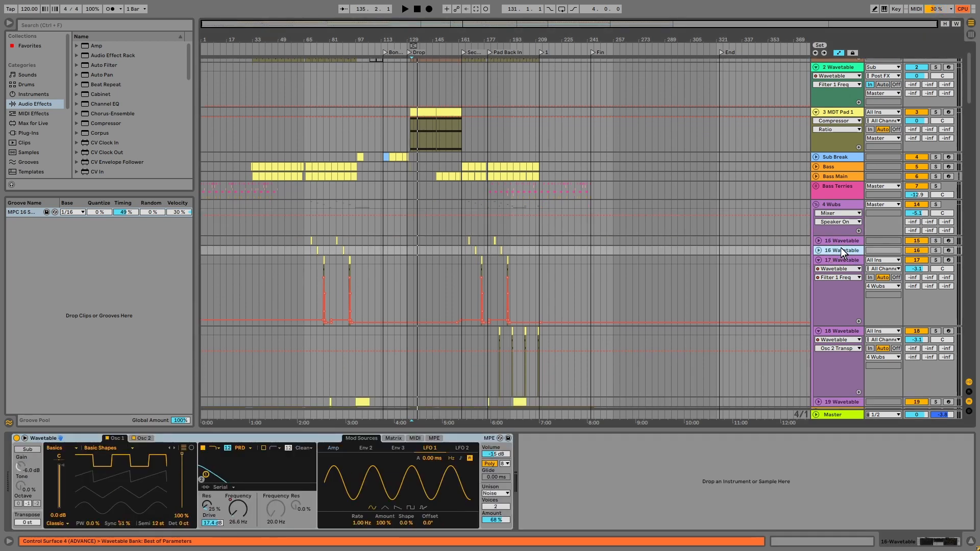
pyautogui.scroll(-1, 841, 247)
pyautogui.click(844, 229)
pyautogui.click(819, 229)
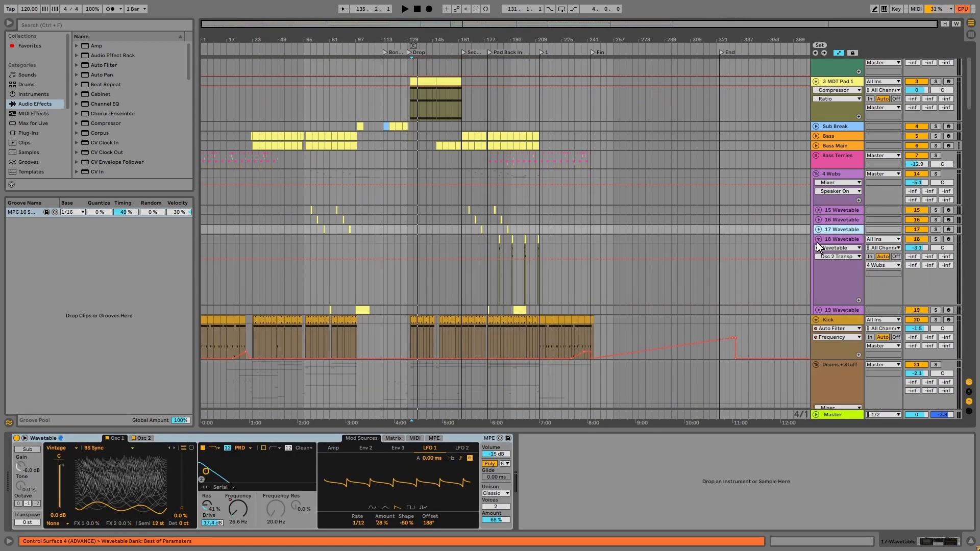
pyautogui.click(818, 239)
pyautogui.click(837, 249)
pyautogui.scroll(-1, 844, 236)
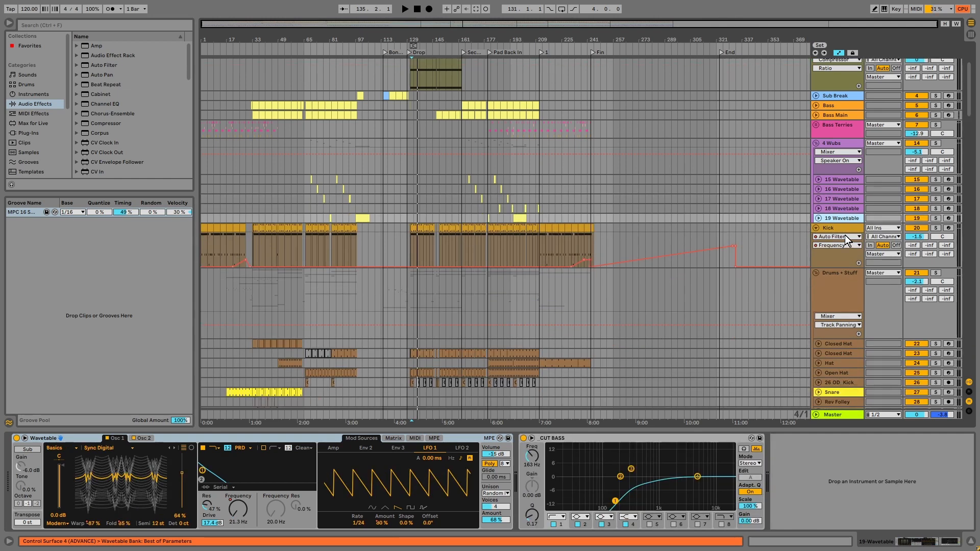
pyautogui.click(815, 229)
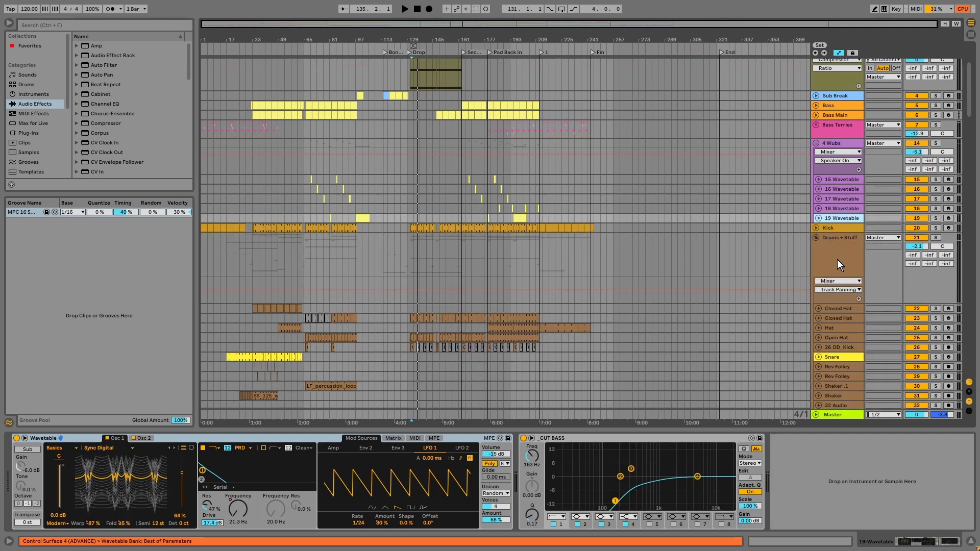
# Check the Glue Compressor on the Drums + Stuff group and survey the tracks the group contains
pyautogui.scroll(-3, 836, 245)
pyautogui.click(839, 159)
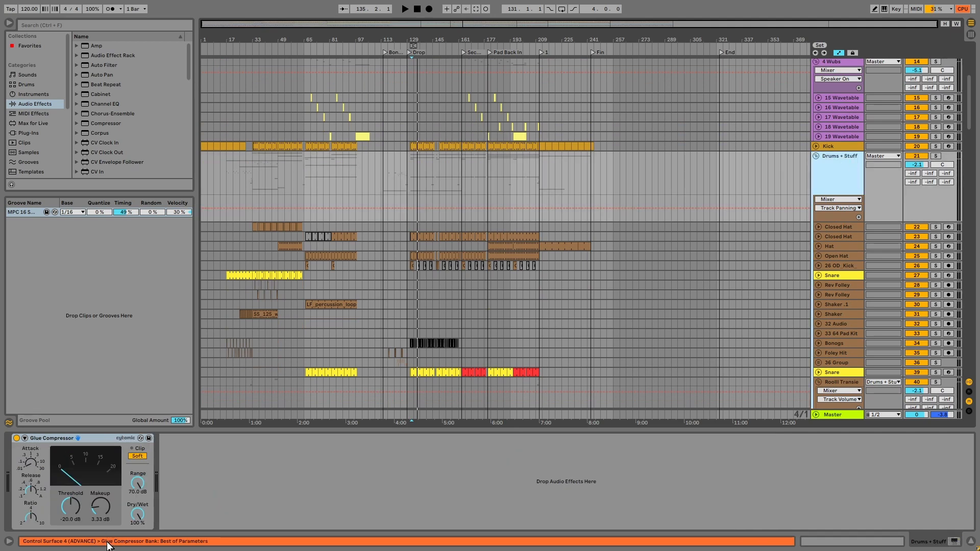
pyautogui.scroll(-2, 857, 189)
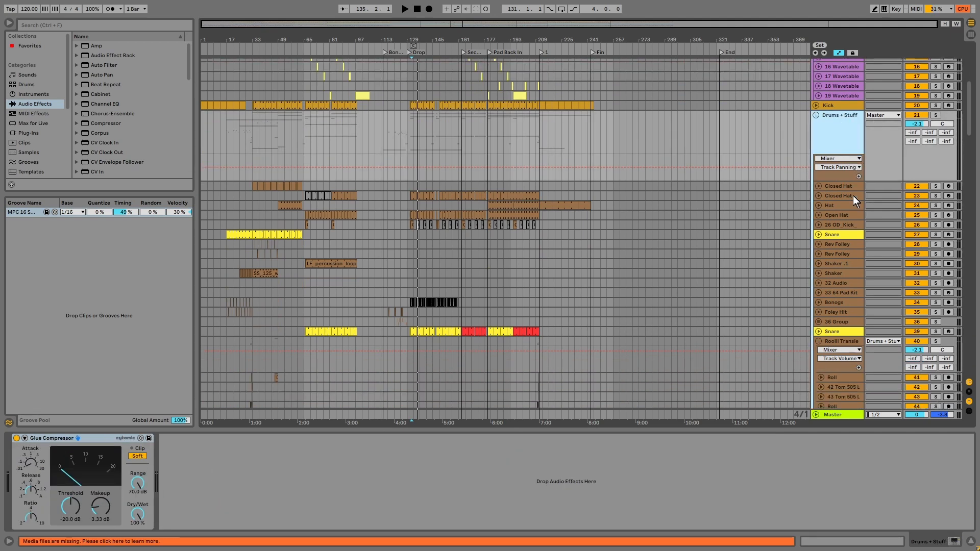
pyautogui.scroll(-3, 862, 230)
pyautogui.scroll(-2, 843, 314)
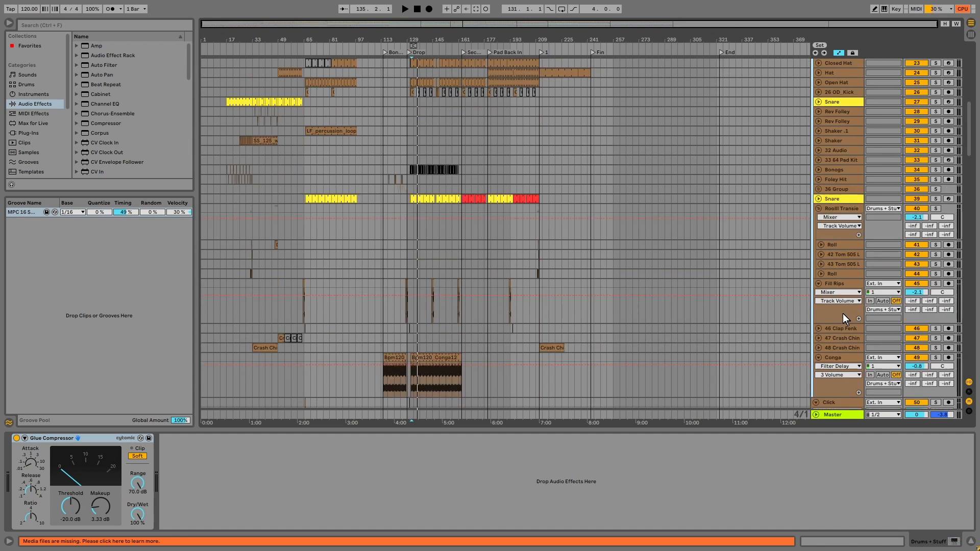
pyautogui.scroll(4, 851, 310)
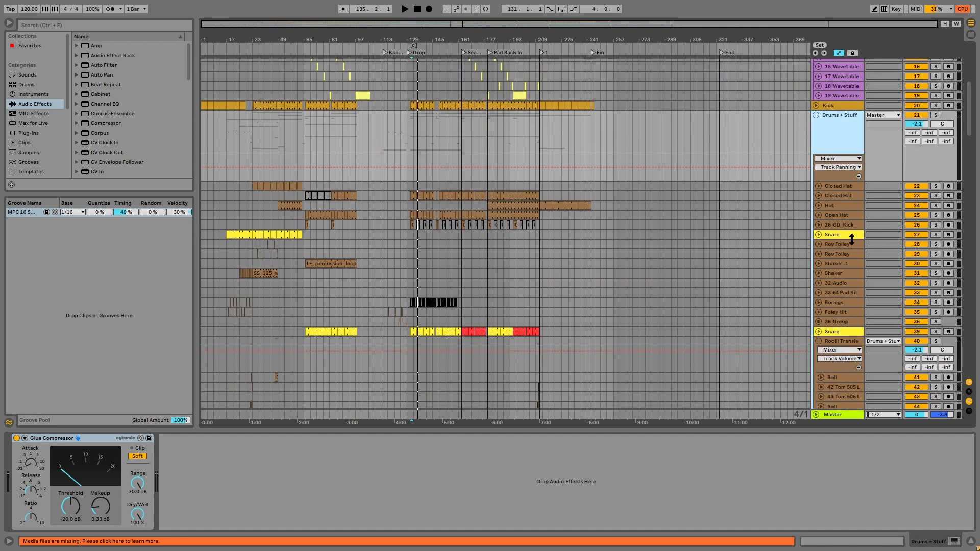
# Inspect the devices on the Drums + Stuff tracks one by one, from the first Closed Hat down to Shaker
pyautogui.click(835, 186)
pyautogui.press('Down')
pyautogui.press('Down')
pyautogui.press('Down')
pyautogui.press('Down')
pyautogui.press('Down')
pyautogui.press('Down')
pyautogui.press('Down')
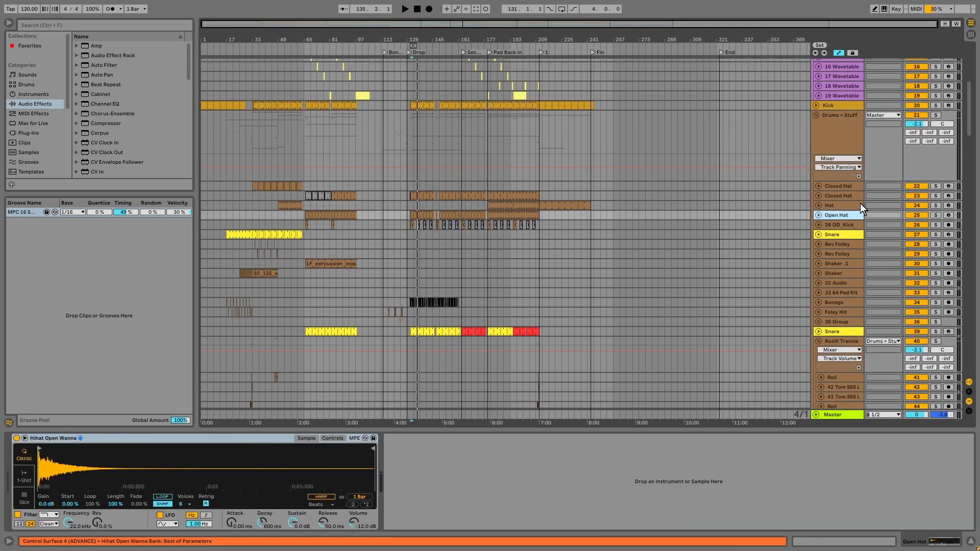
pyautogui.press('Down')
pyautogui.press('Down')
pyautogui.press('Down')
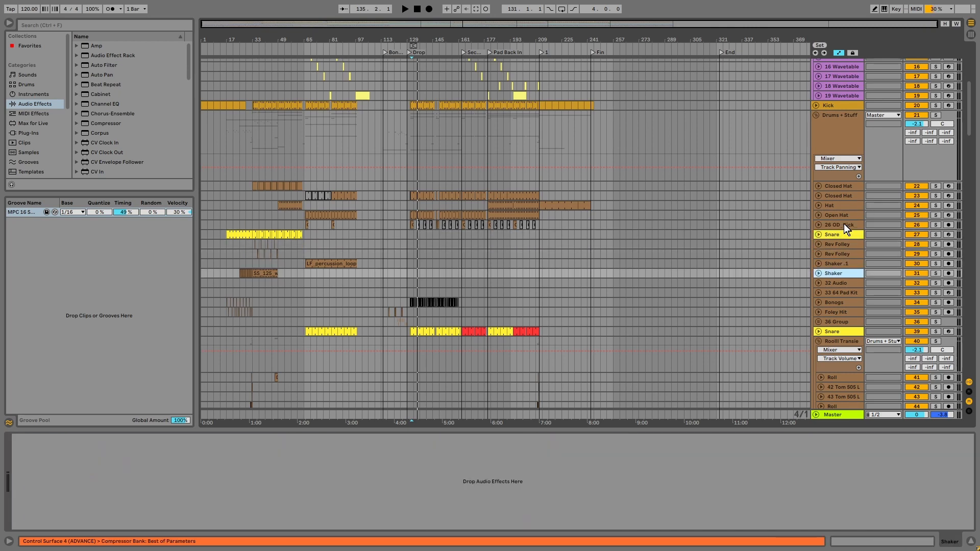
# Recheck the devices between the upper Snare track and Shaker .1, starting from the Snare's Instrument Rack
pyautogui.press('Up')
pyautogui.press('Up')
pyautogui.press('Up')
pyautogui.press('Up')
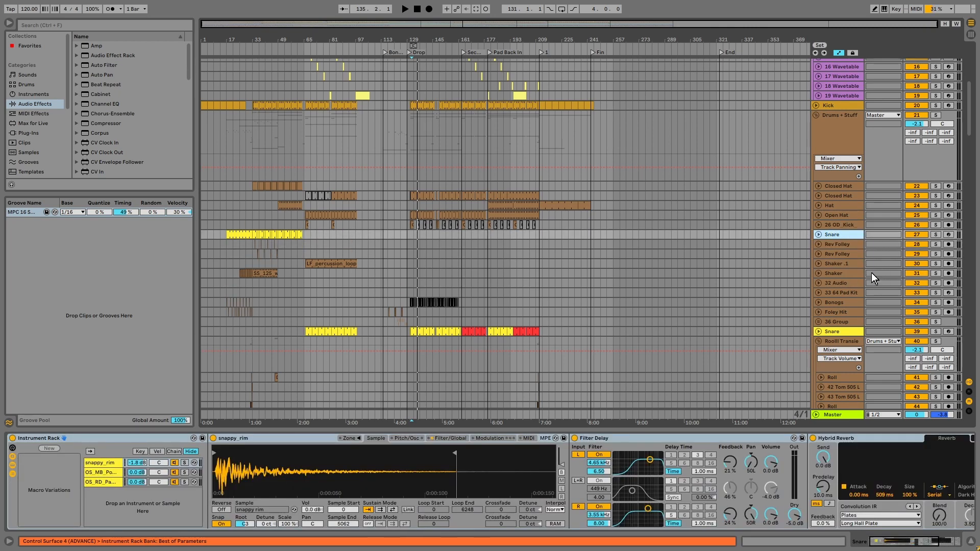
pyautogui.press('Down')
pyautogui.press('Down')
pyautogui.press('Down')
pyautogui.press('Up')
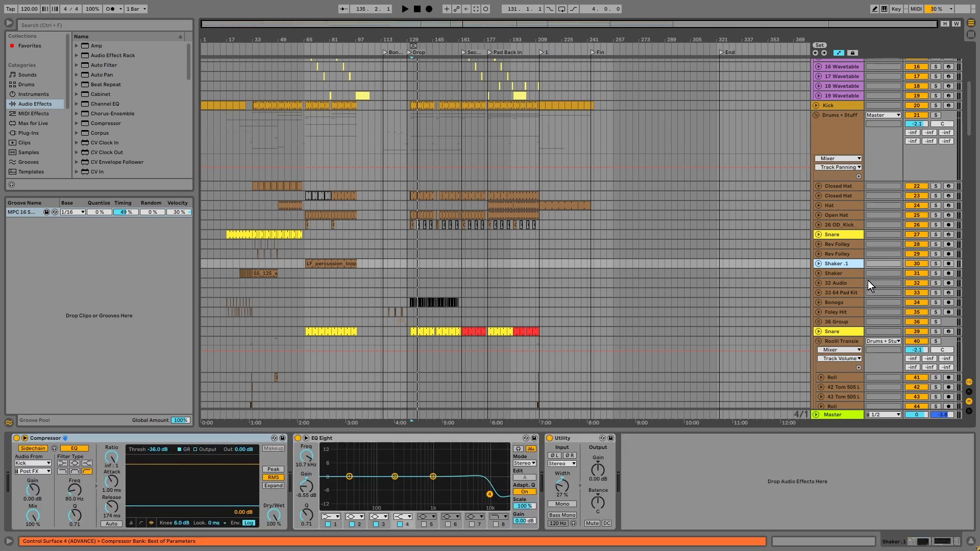
# Delete the empty 32 Audio track, and delete the 64 Pad Kit track after auditioning its Kick Deep Fat Open pad
pyautogui.press('Down')
pyautogui.press('Down')
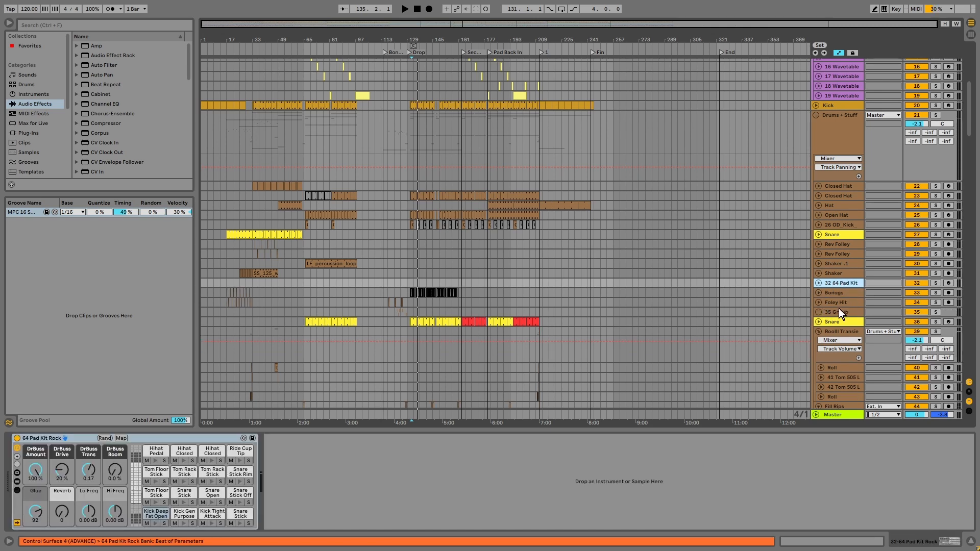
pyautogui.click(157, 523)
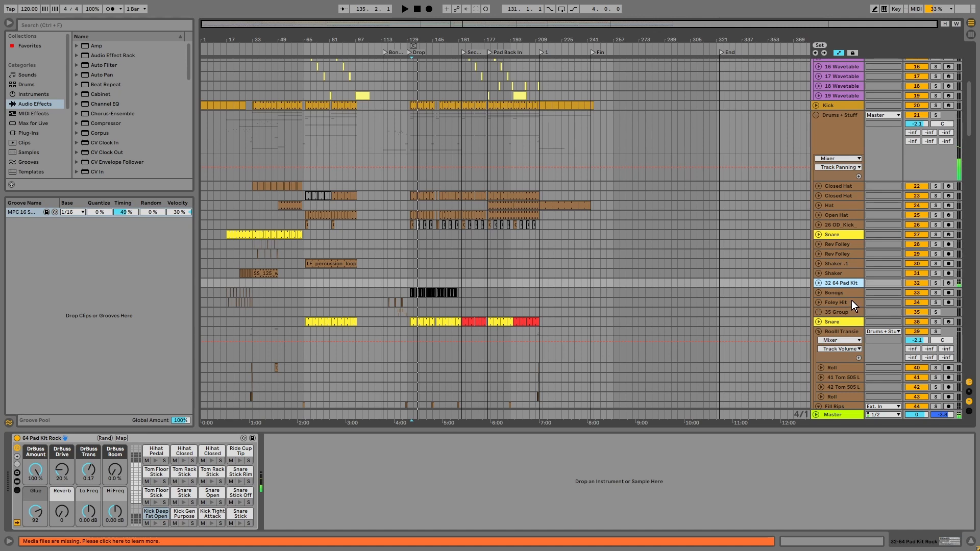
pyautogui.press('Delete')
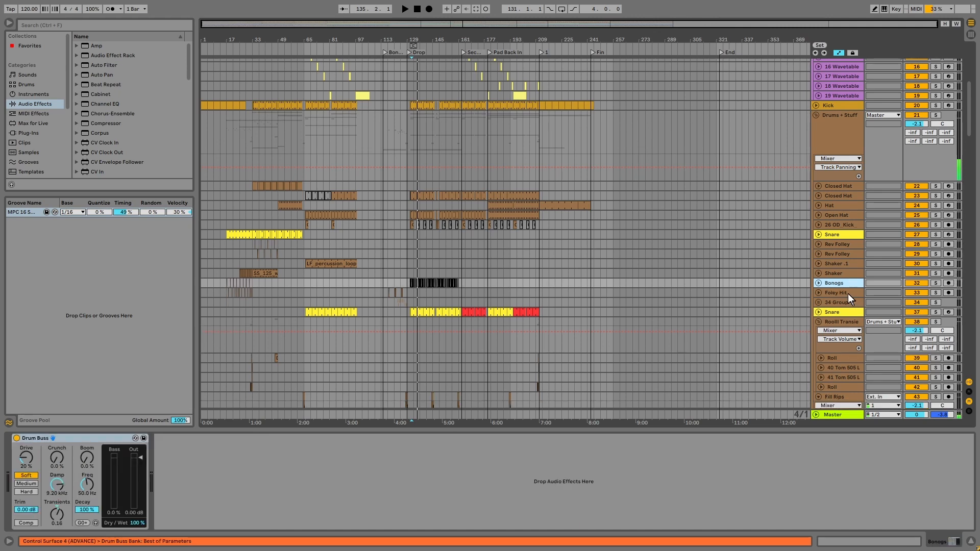
# Inspect the Foley Hit track and the 34 Group with its two Foley Hit tracks for devices, leaving the group folded
pyautogui.click(847, 293)
pyautogui.scroll(-1, 846, 287)
pyautogui.click(835, 292)
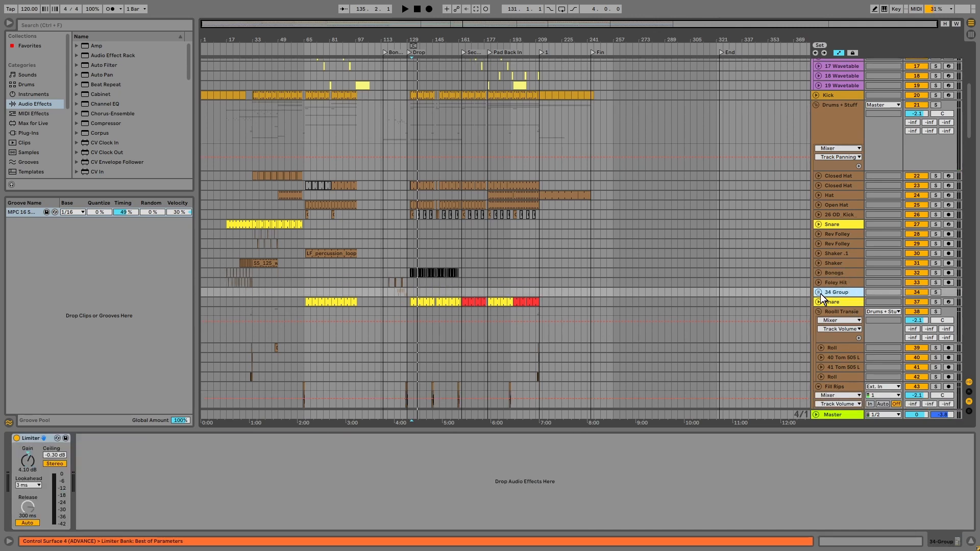
pyautogui.click(818, 293)
pyautogui.scroll(-3, 832, 282)
pyautogui.click(846, 297)
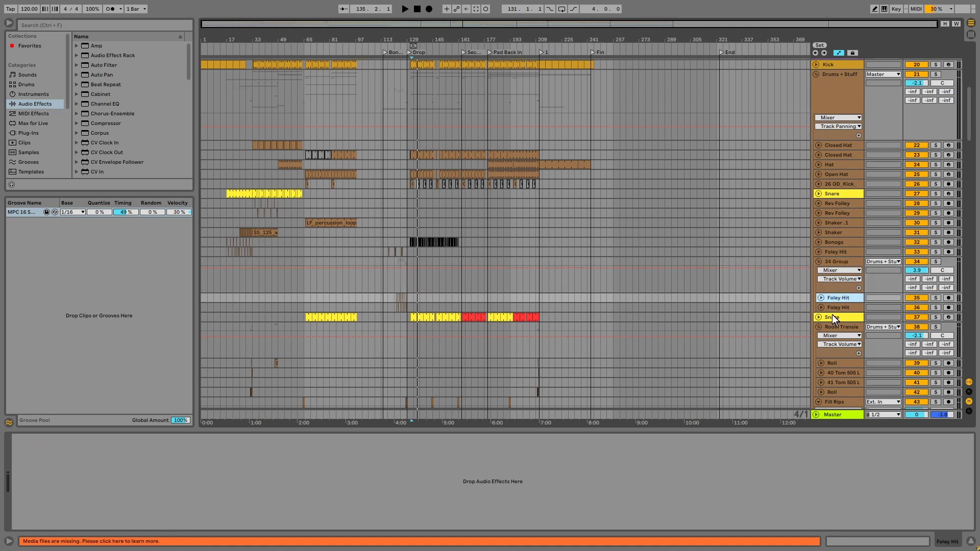
pyautogui.click(832, 308)
pyautogui.scroll(-1, 510, 296)
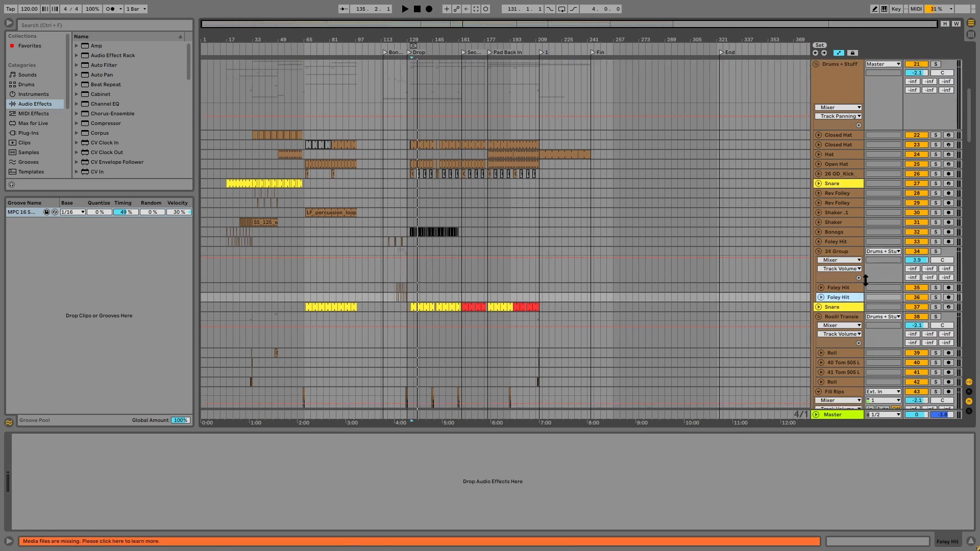
pyautogui.click(819, 252)
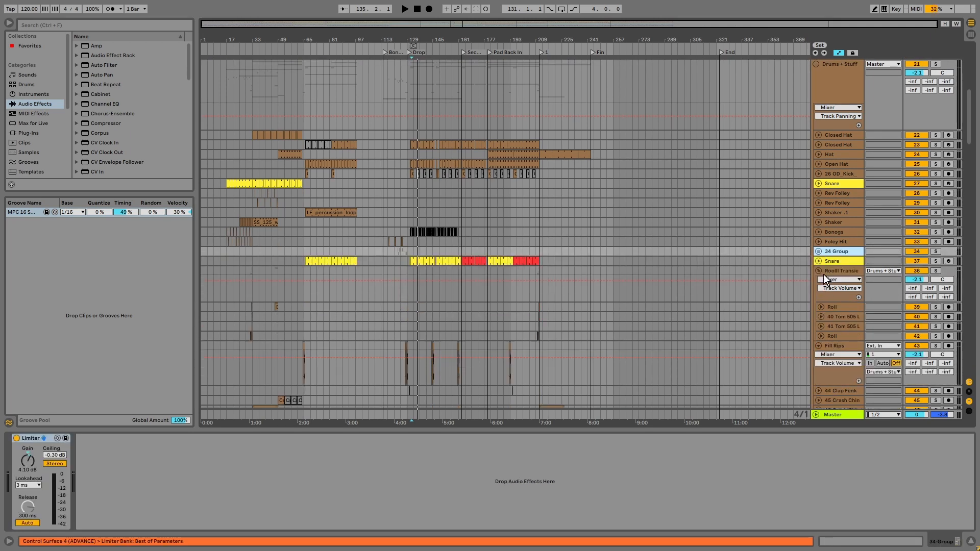
# Check the devices on the lower Snare track and in the Roolll Transient group, and fold that group
pyautogui.click(842, 261)
pyautogui.scroll(-1, 827, 261)
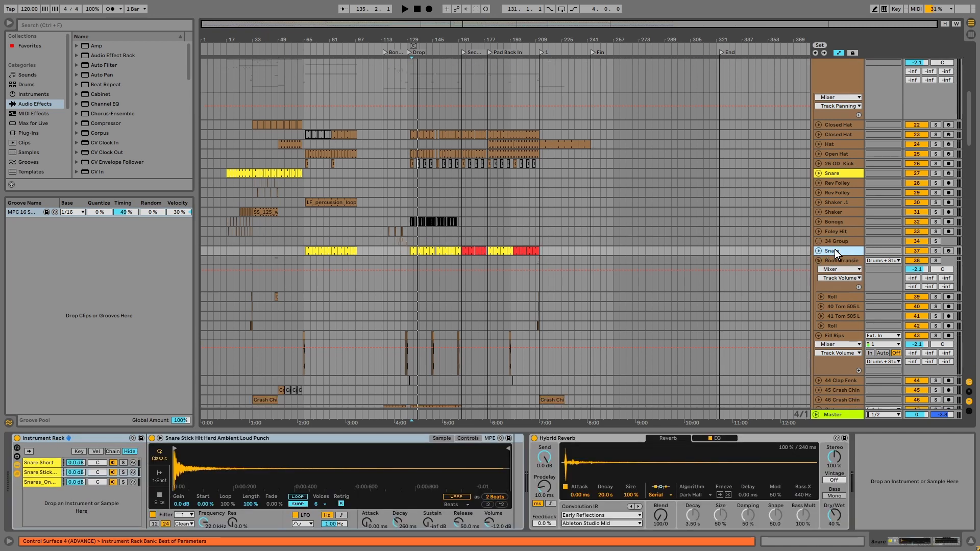
pyautogui.click(832, 261)
pyautogui.scroll(-3, 855, 297)
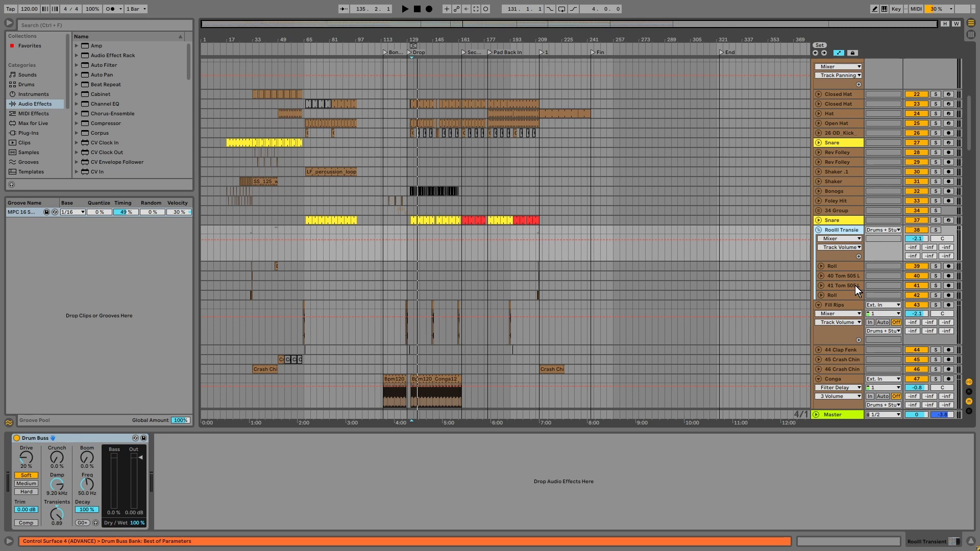
pyautogui.click(834, 265)
pyautogui.press('Down')
pyautogui.press('Down')
pyautogui.press('Down')
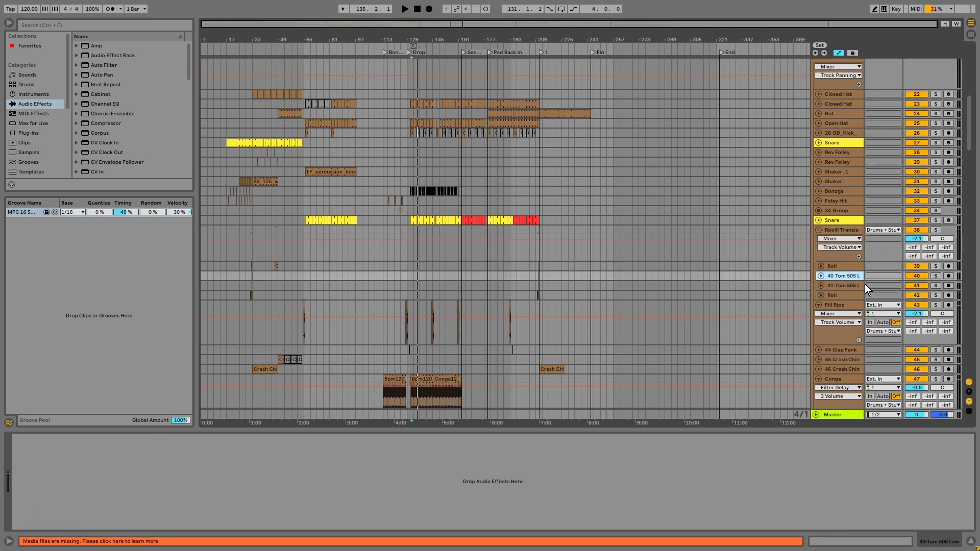
pyautogui.click(820, 230)
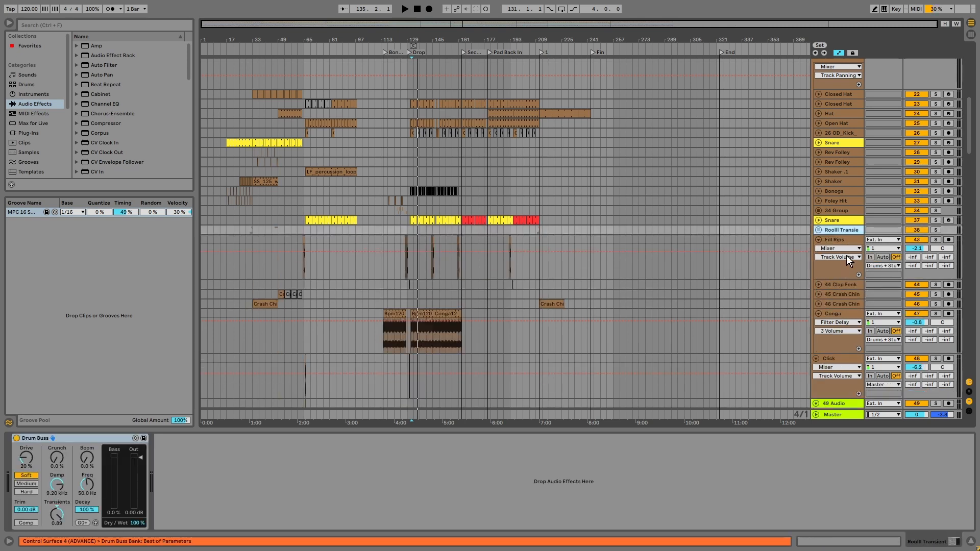
# Check the devices from Fill Rips down to Conga, folding the Fill Rips and Conga tracks
pyautogui.click(836, 240)
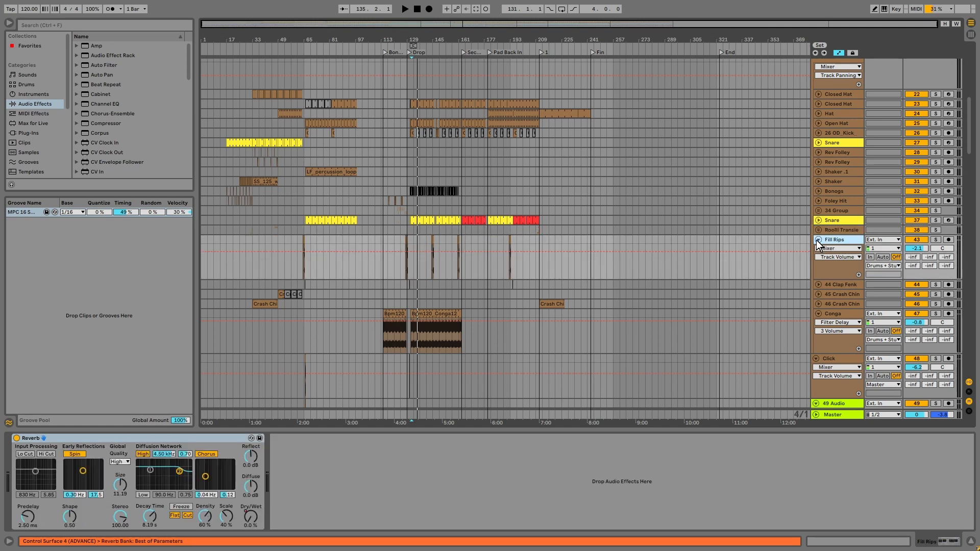
pyautogui.click(818, 240)
pyautogui.press('Down')
pyautogui.press('Down')
pyautogui.press('Down')
pyautogui.press('Down')
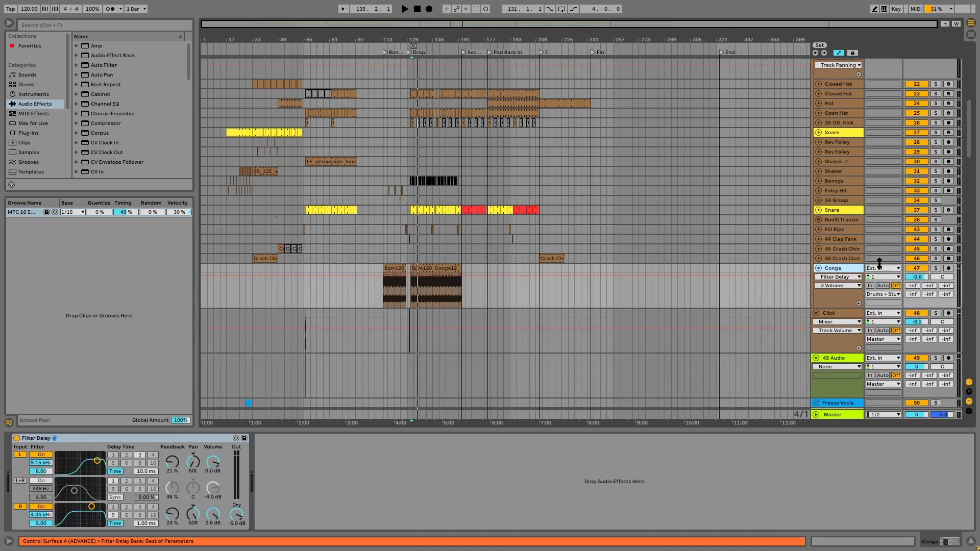
pyautogui.click(820, 266)
pyautogui.scroll(-1, 855, 261)
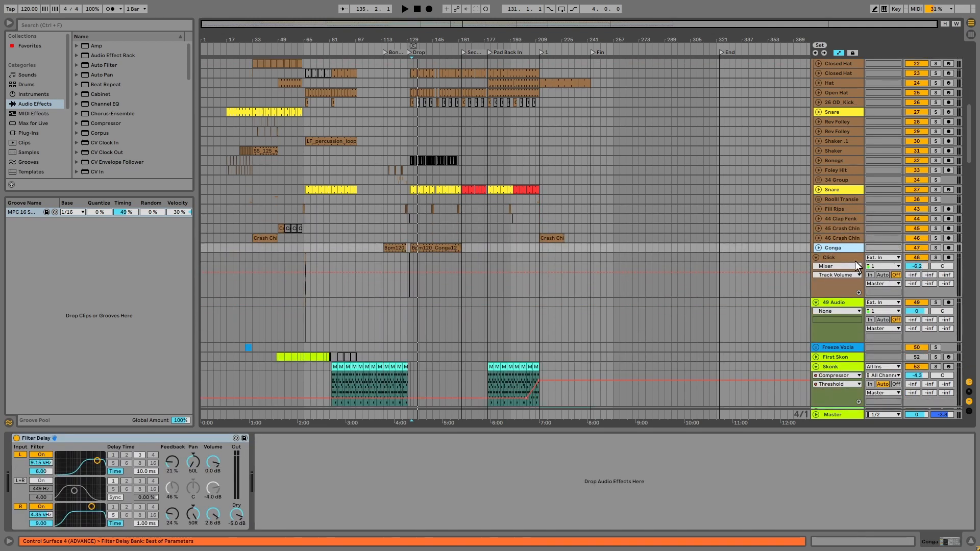
# Audition the short clip on the Click track around bar 65 and check the 49 Audio track for devices
pyautogui.click(838, 259)
pyautogui.click(298, 284)
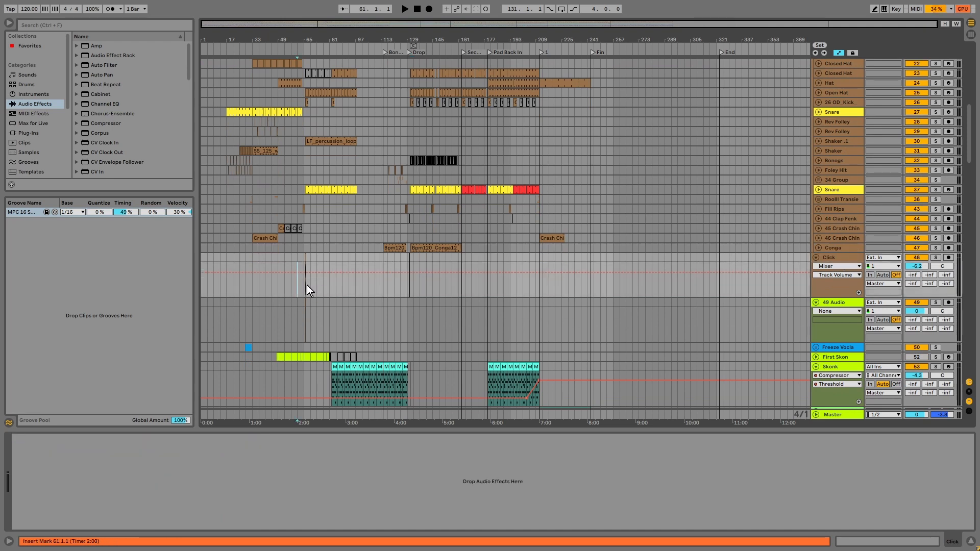
pyautogui.press('space')
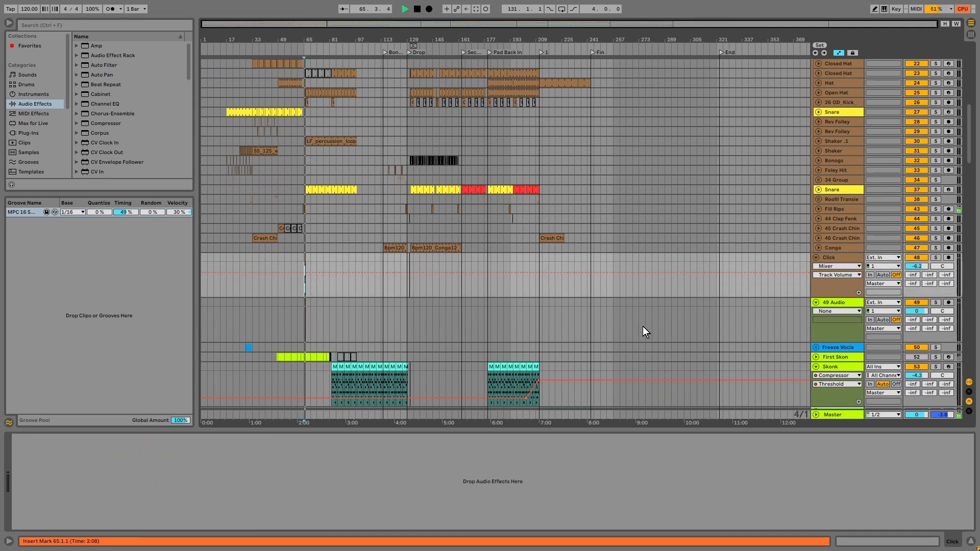
pyautogui.press('space')
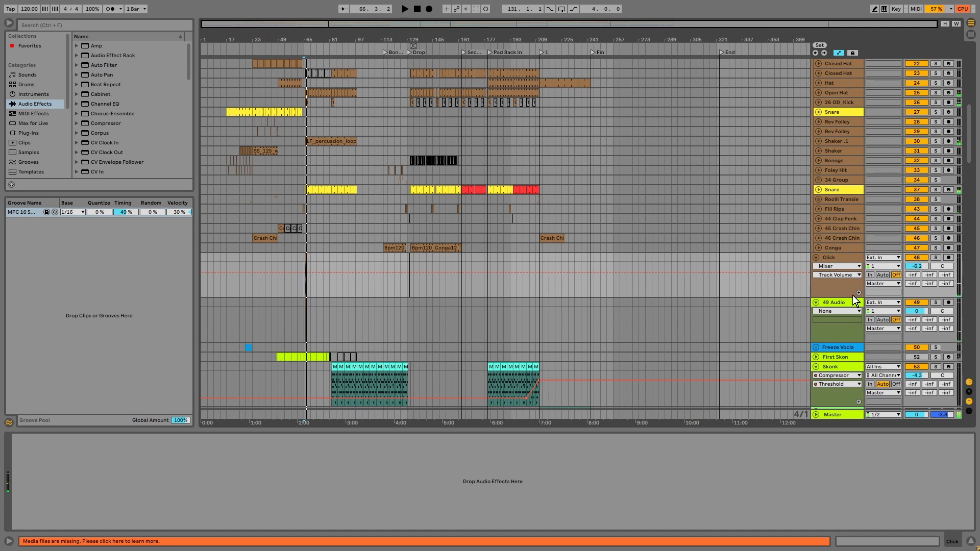
pyautogui.click(844, 302)
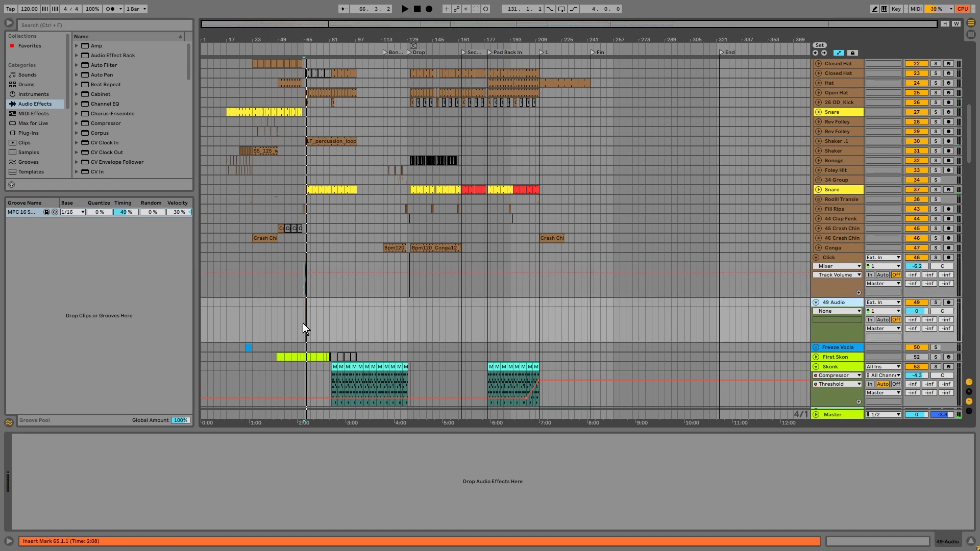
# Audition the 49 Audio track in solo around bar 65
pyautogui.press('space')
pyautogui.click(936, 303)
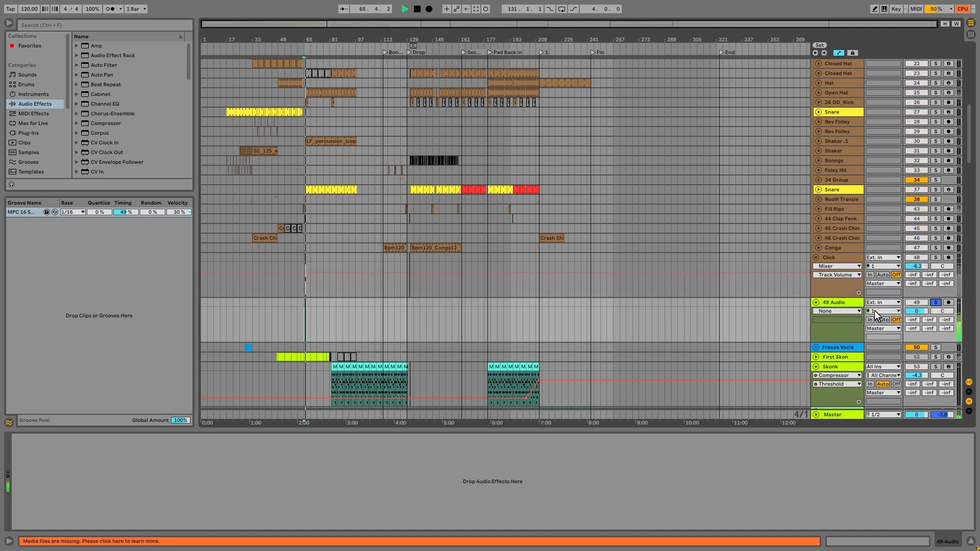
pyautogui.press('space')
# Rename the 49 Audio track Vox Click and fold it
pyautogui.hotkey('ctrl', 'r')
pyautogui.write('Vox')
pyautogui.press('Return')
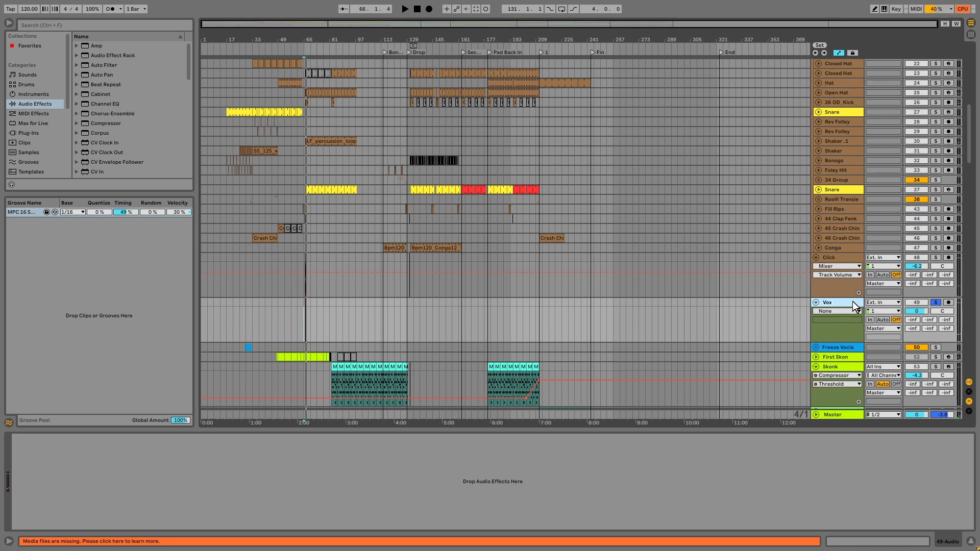
pyautogui.write('Click')
pyautogui.press('Return')
pyautogui.scroll(-1, 813, 266)
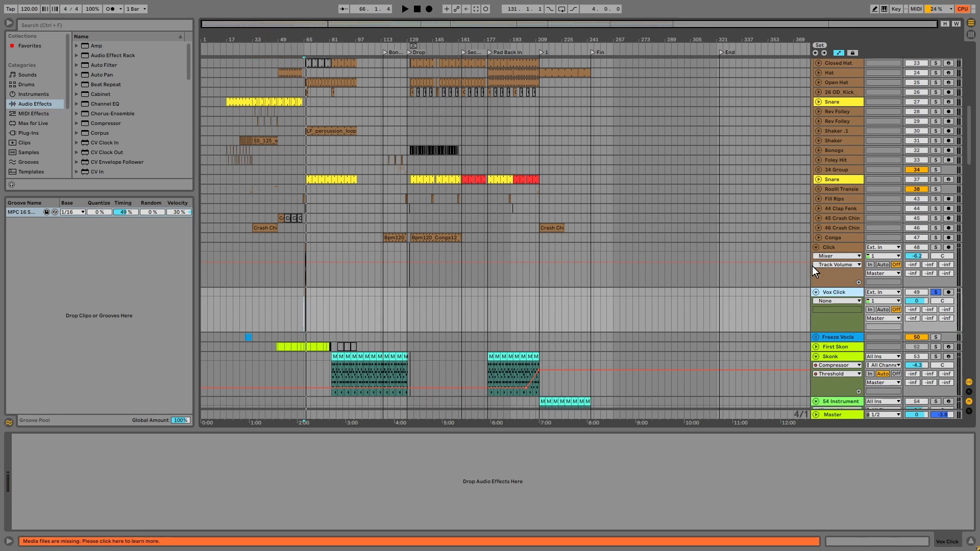
pyautogui.scroll(-4, 813, 266)
pyautogui.click(817, 251)
# Unfold the Freeze Vocls group and inspect the devices and the clip around bars 25 to 41 on its MDT new tune sample track
pyautogui.click(822, 260)
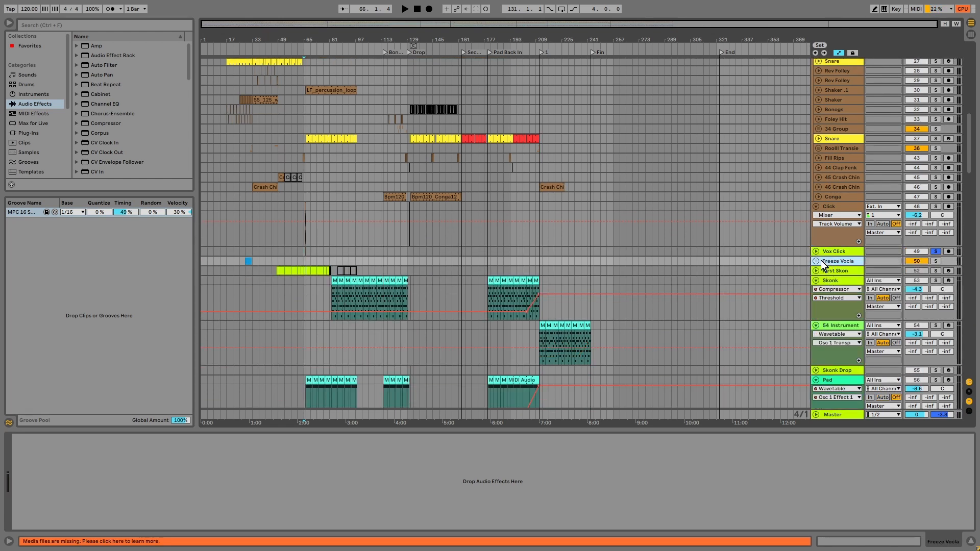
pyautogui.click(817, 261)
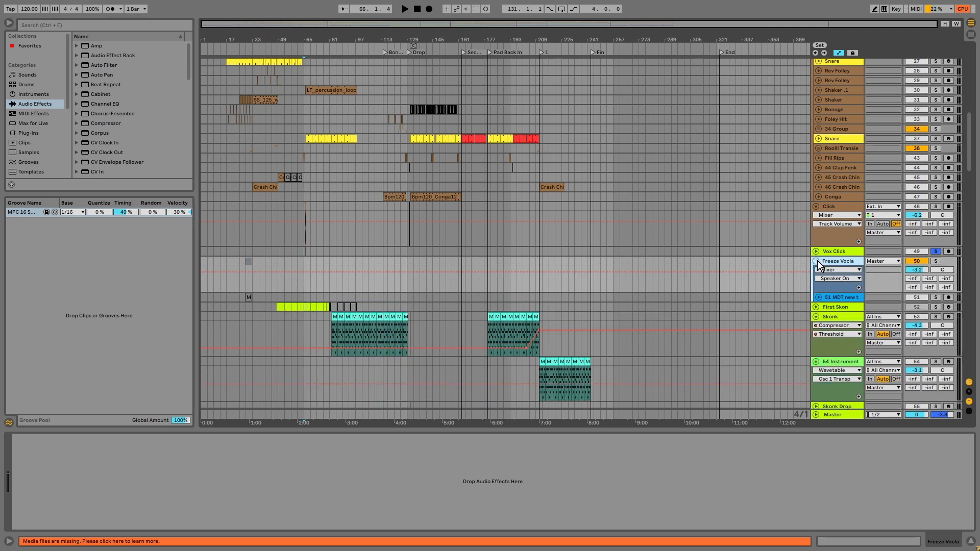
pyautogui.click(264, 286)
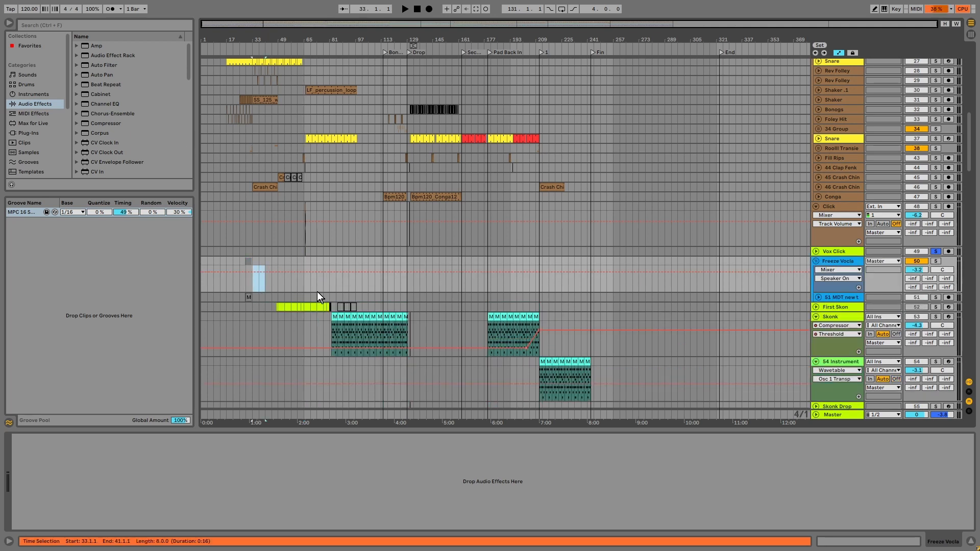
pyautogui.click(836, 297)
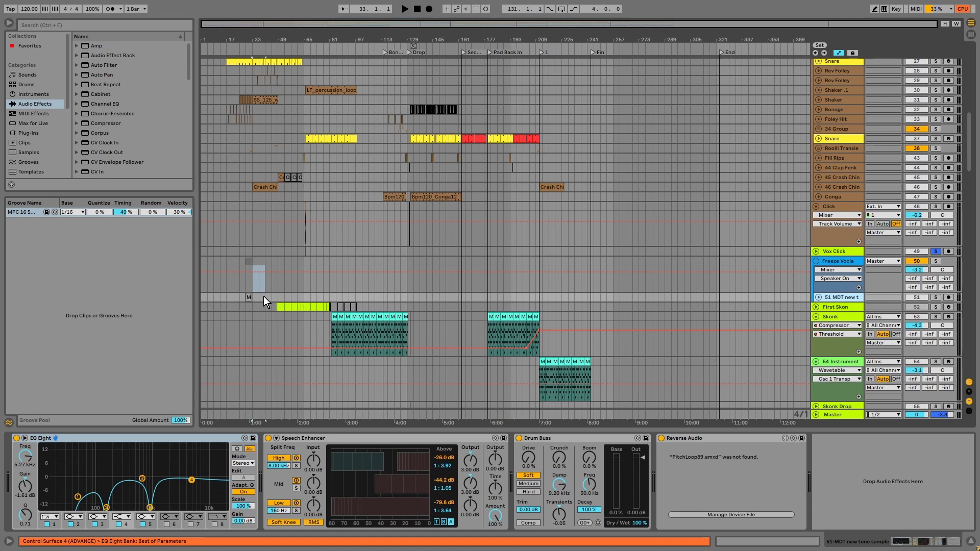
pyautogui.moveTo(264, 297); pyautogui.dragTo(240, 297)
pyautogui.press('z')
pyautogui.press('z')
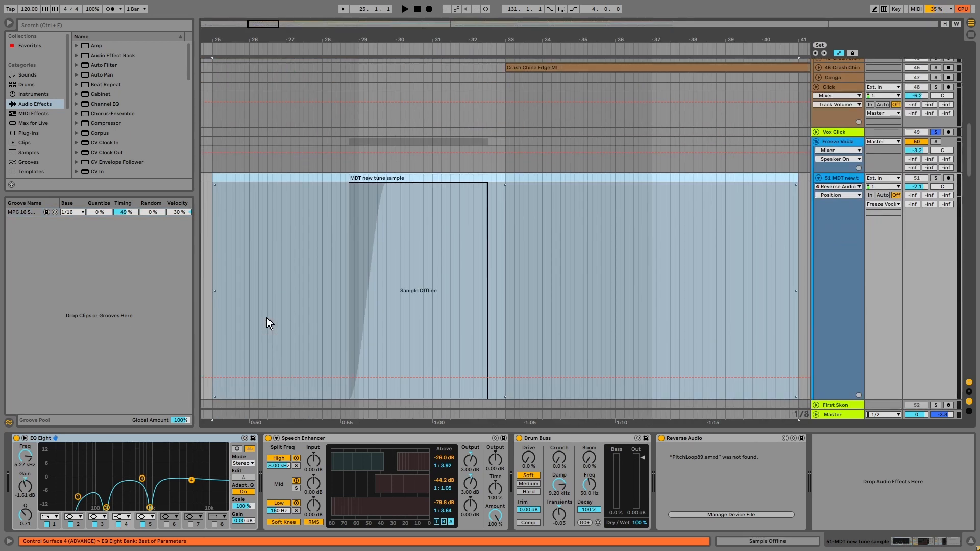
pyautogui.press('x')
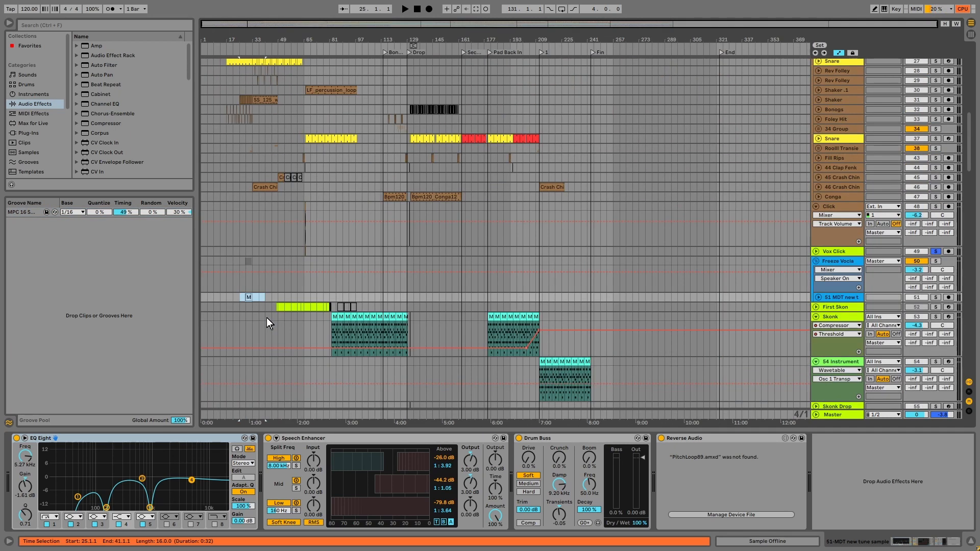
# Delete the Freeze Vocls group together with its MDT new tune sample track
pyautogui.click(828, 299)
pyautogui.click(843, 261)
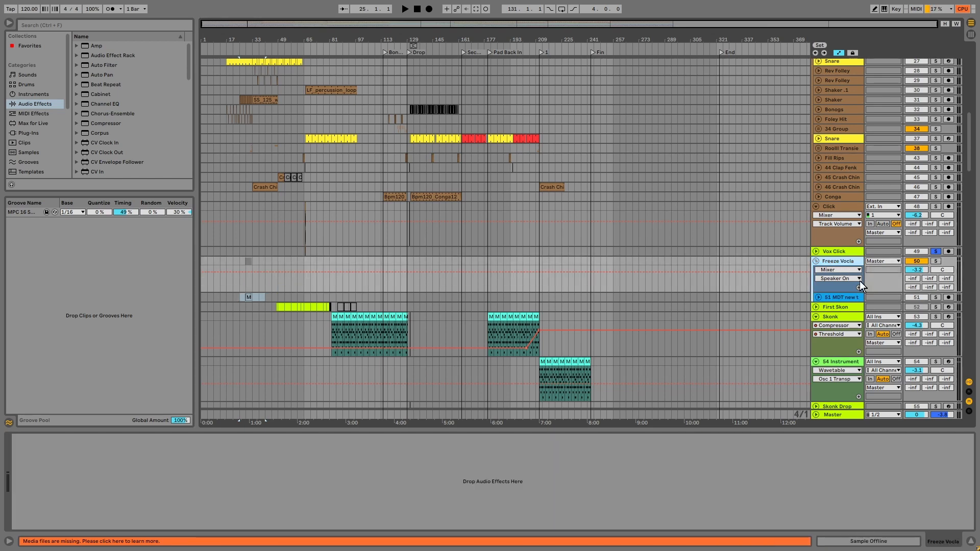
pyautogui.press('Delete')
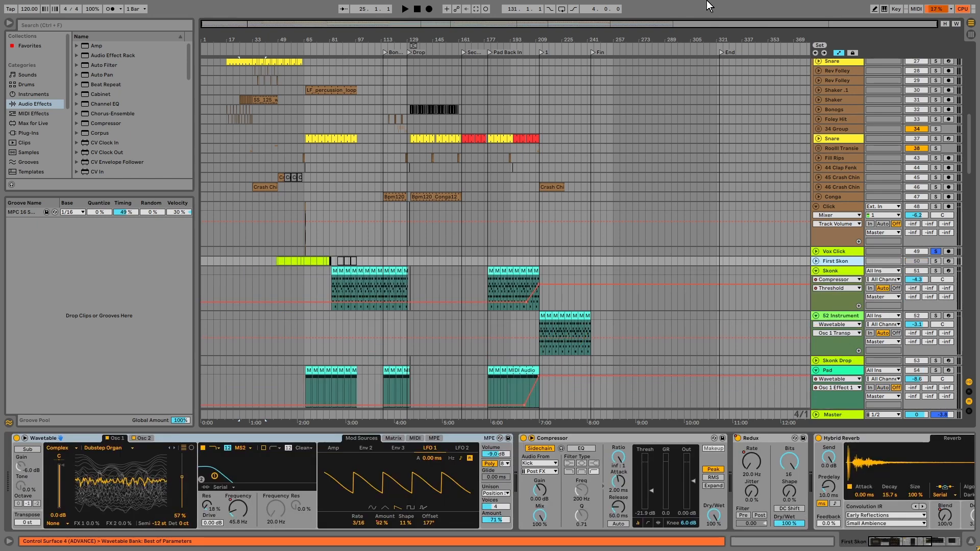
# Save the Live Set as a new version named AFGMAW 2.15 Housekeeping.als
pyautogui.hotkey('ctrl', 'shift', 's')
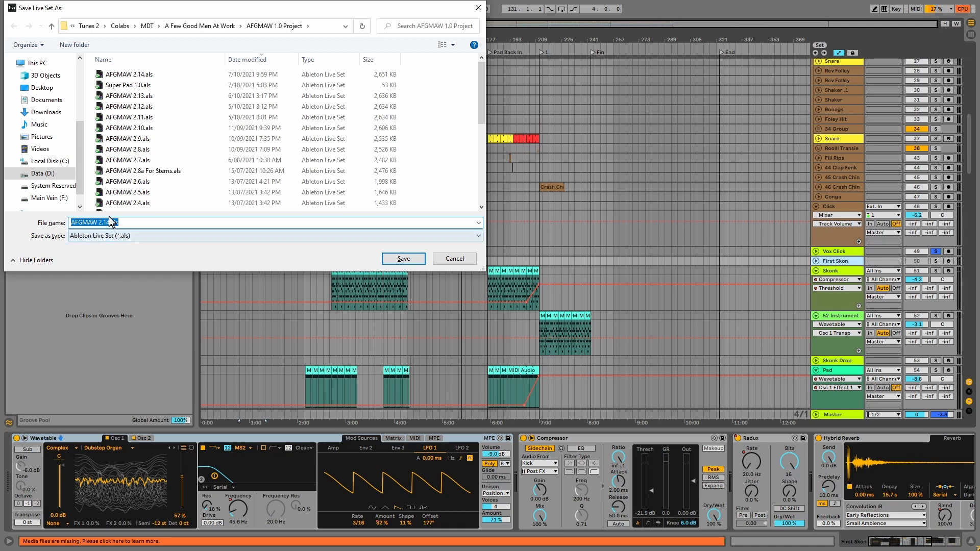
pyautogui.press('End')
pyautogui.press('Left')
pyautogui.press('Left')
pyautogui.press('Left')
pyautogui.press('Left')
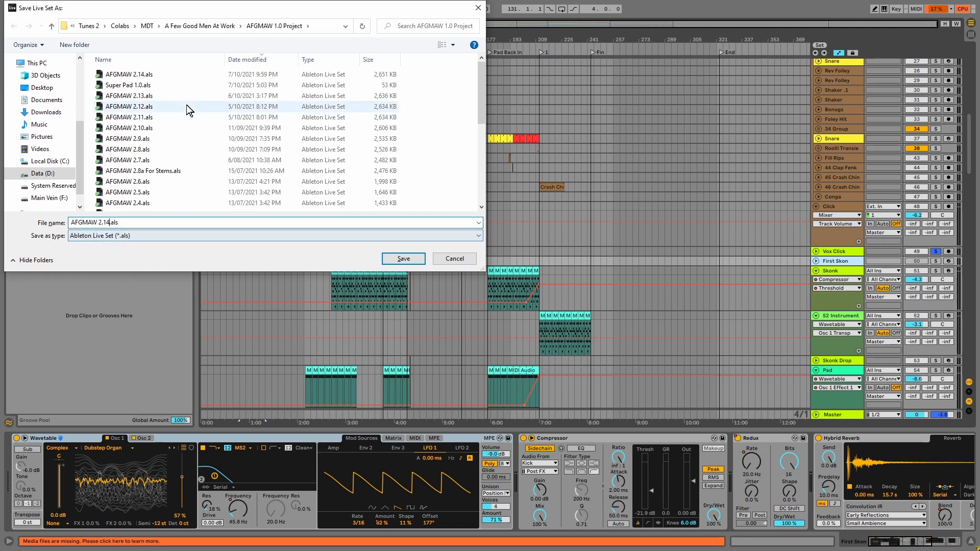
pyautogui.press('BackSpace')
pyautogui.write('5')
pyautogui.write(' Housekeeping')
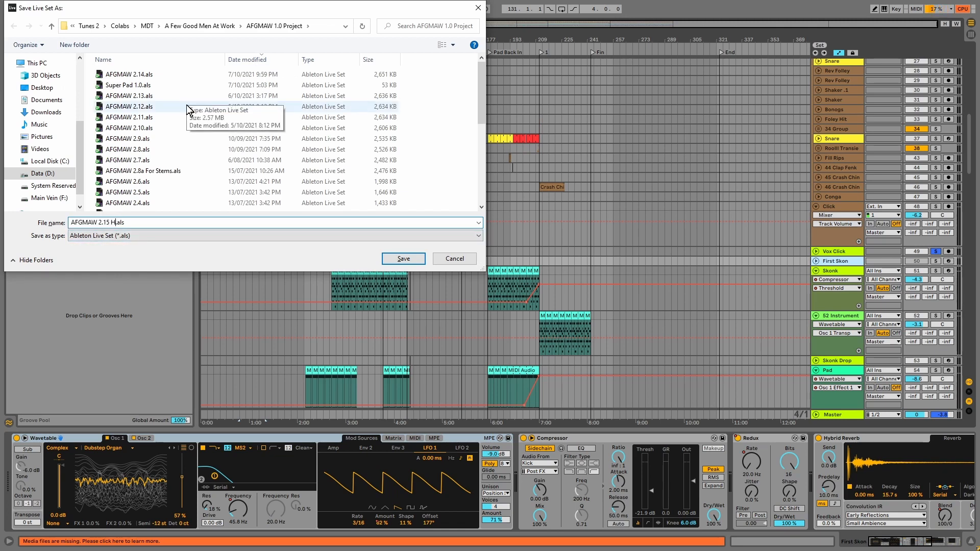
pyautogui.press('Return')
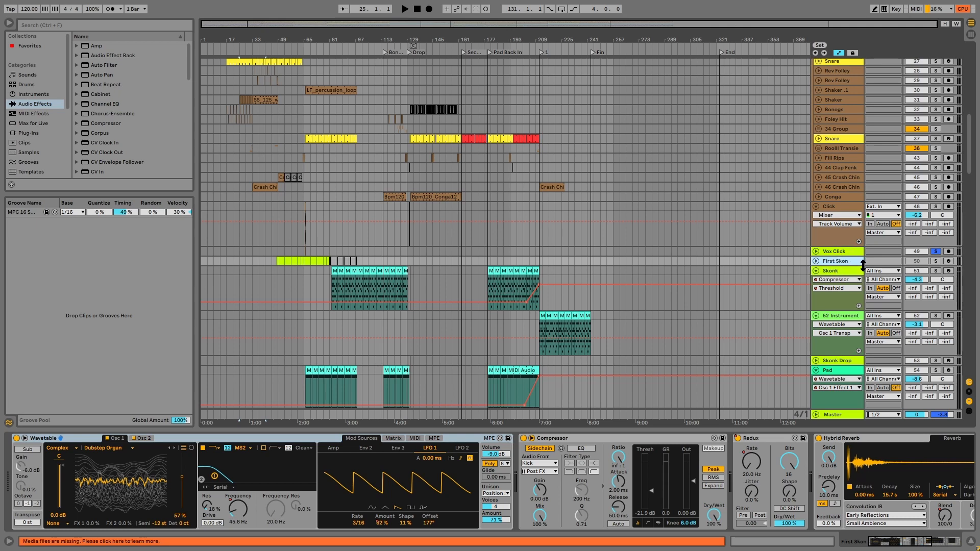
# Fold the Skonk track and audition the 52 Instrument Rack track in solo from bar 225
pyautogui.click(815, 270)
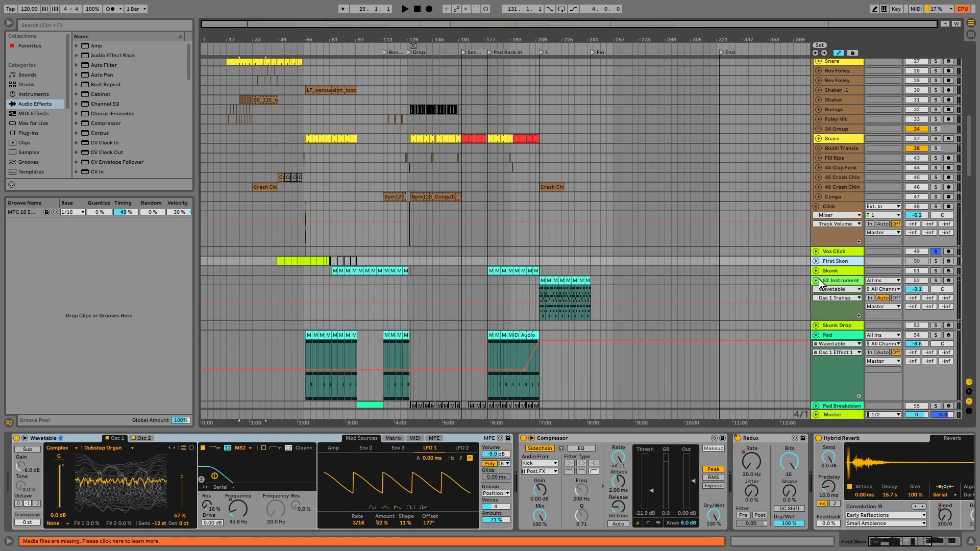
pyautogui.click(816, 281)
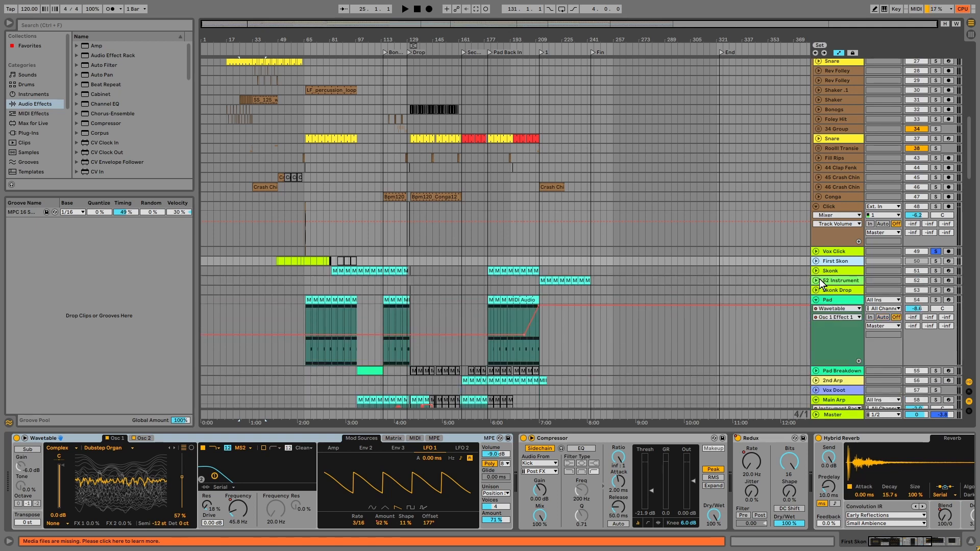
pyautogui.click(817, 280)
pyautogui.click(826, 280)
pyautogui.click(563, 309)
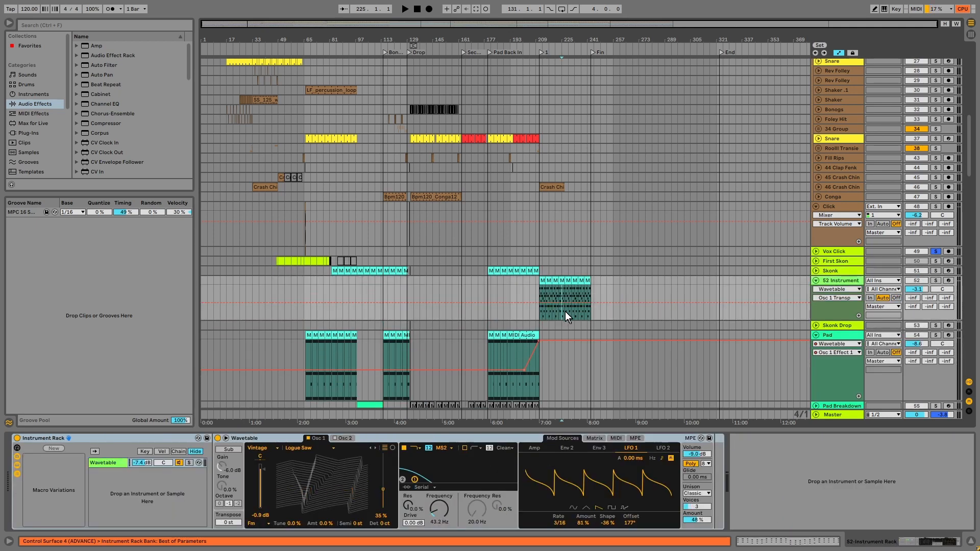
pyautogui.click(936, 280)
pyautogui.press('space')
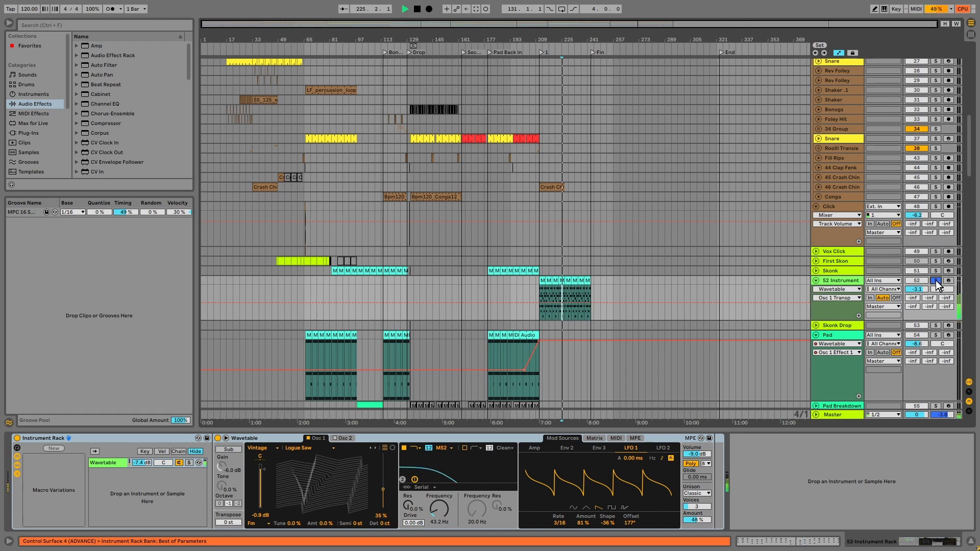
pyautogui.press('space')
# Rename the 52 Instrument Rack track Chords and fold it
pyautogui.click(834, 282)
pyautogui.hotkey('ctrl', 'r')
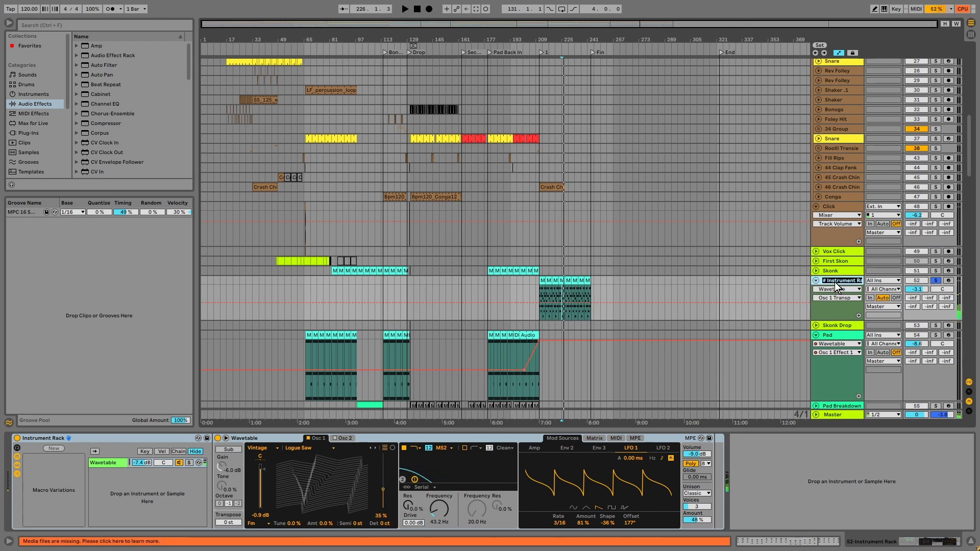
pyautogui.press('Return')
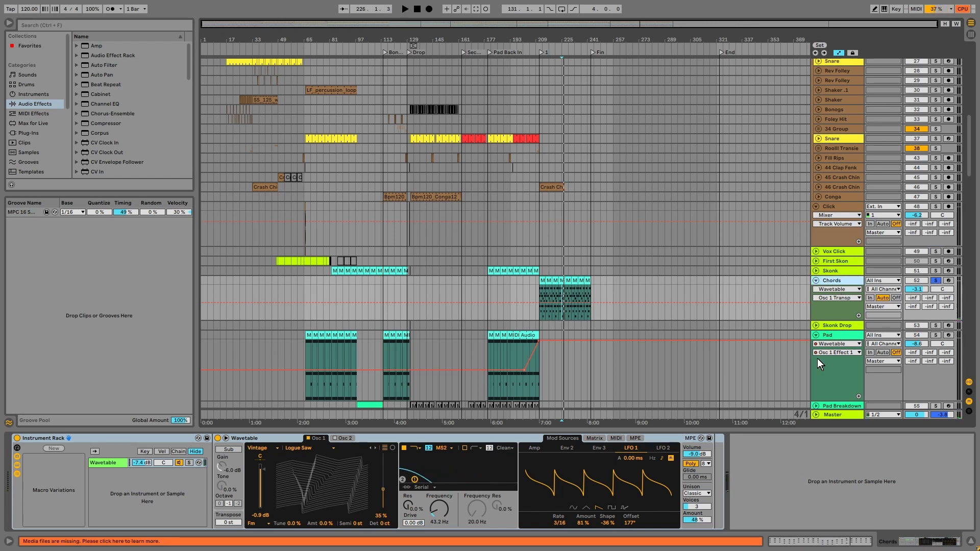
pyautogui.click(815, 280)
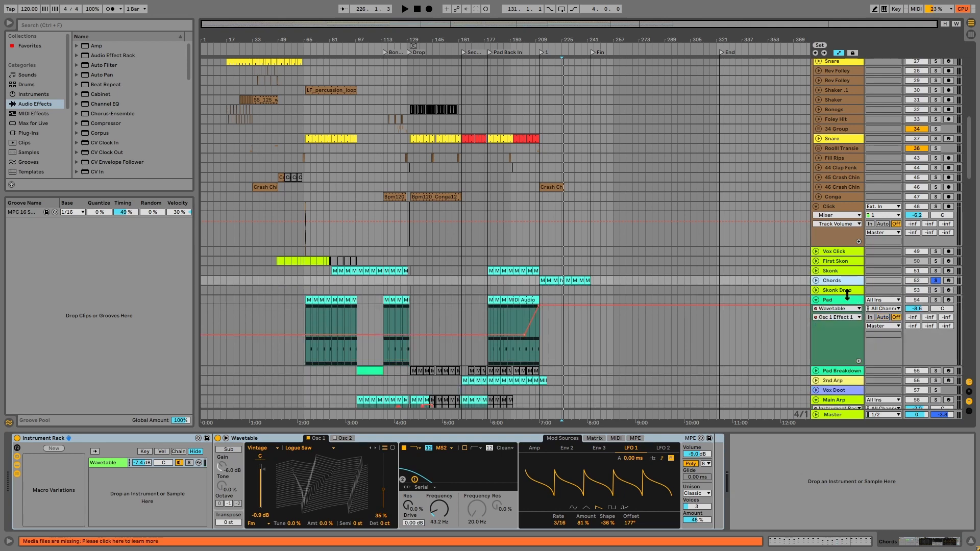
# Inspect the Skonk Drop track's devices and its short clips around the Drop marker, and delete the track
pyautogui.click(841, 291)
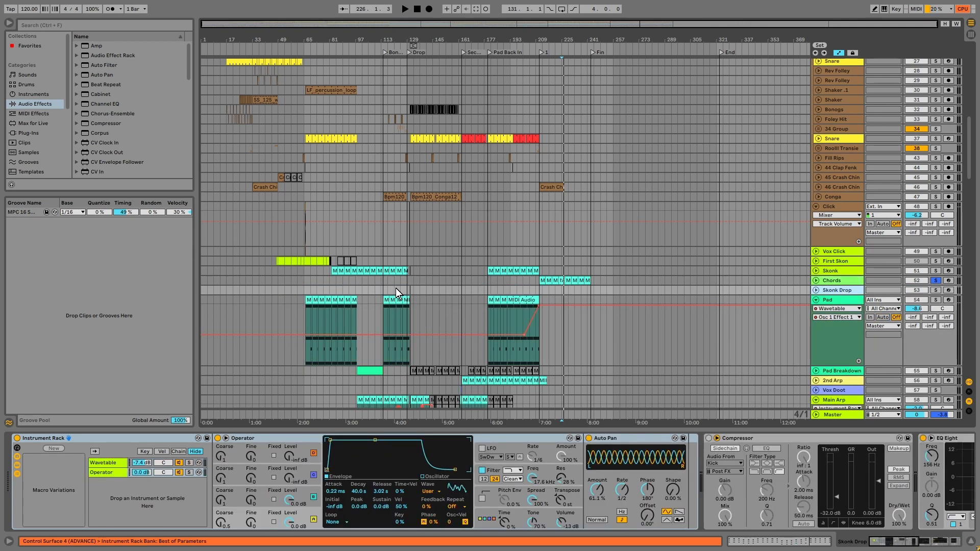
pyautogui.moveTo(420, 290); pyautogui.dragTo(403, 293)
pyautogui.click(425, 281)
pyautogui.click(425, 288)
pyautogui.doubleClick(414, 291)
pyautogui.press('z')
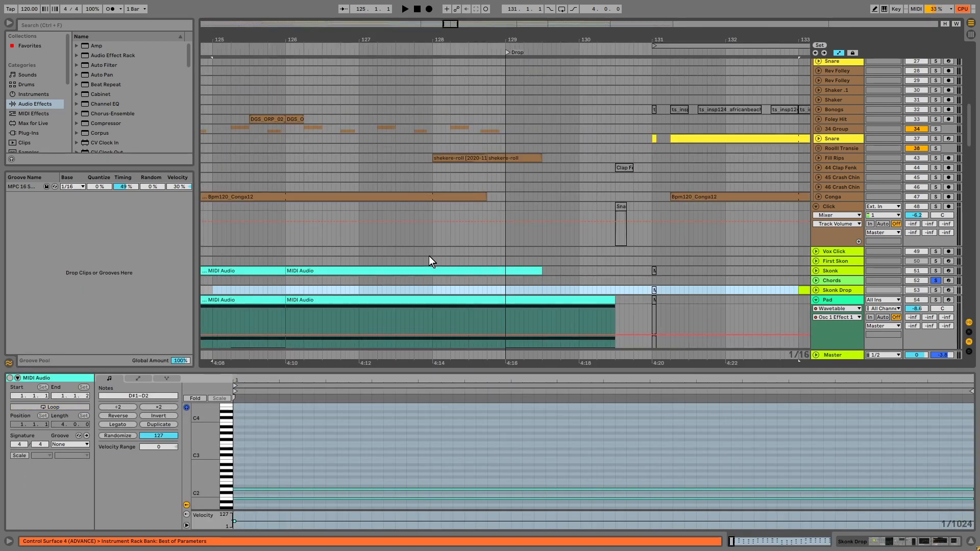
pyautogui.press('x')
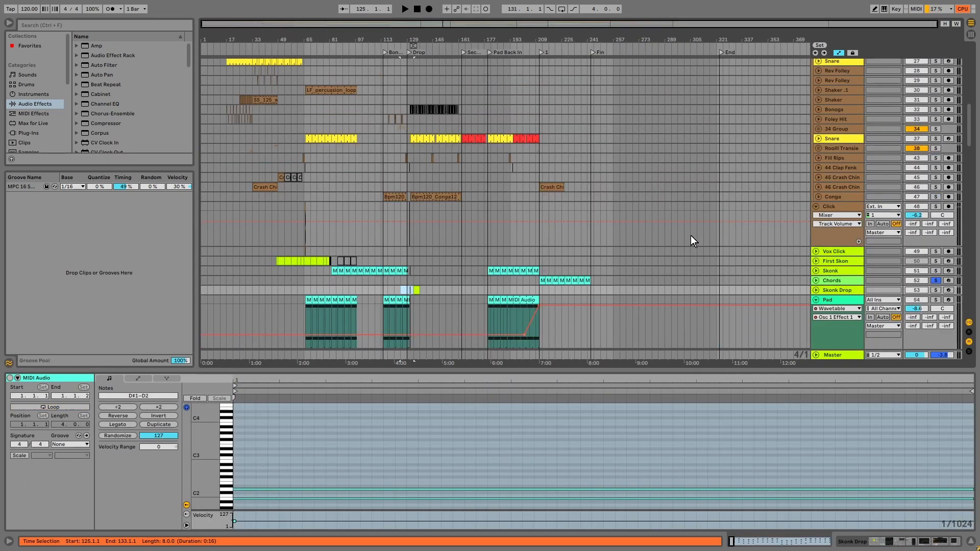
pyautogui.click(850, 291)
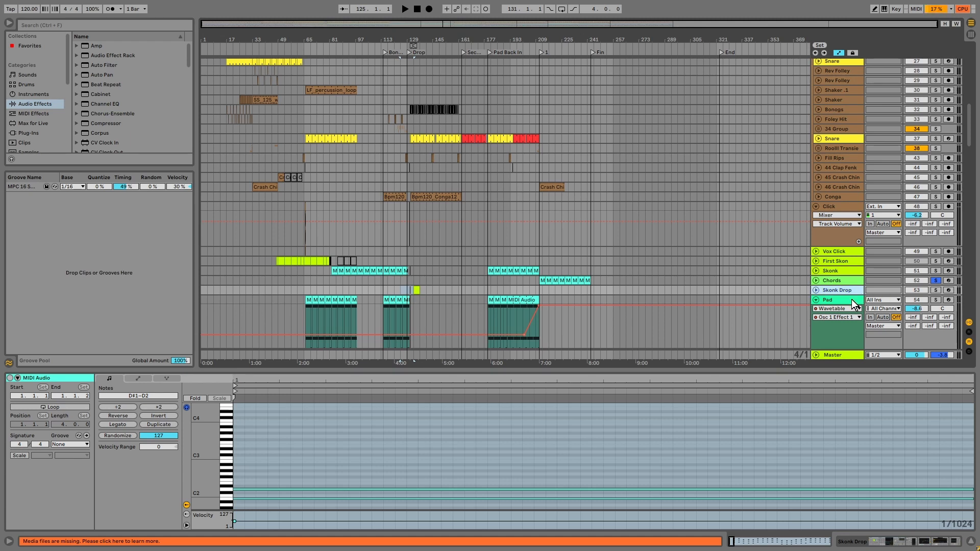
pyautogui.press('Delete')
# Check the whole device chain on the Pad track and fold the track
pyautogui.scroll(-5, 685, 284)
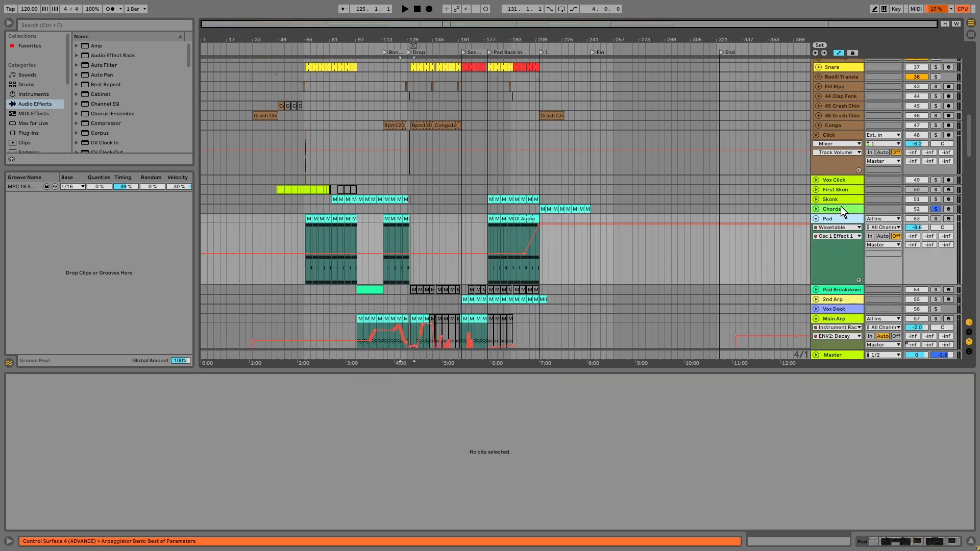
pyautogui.click(822, 219)
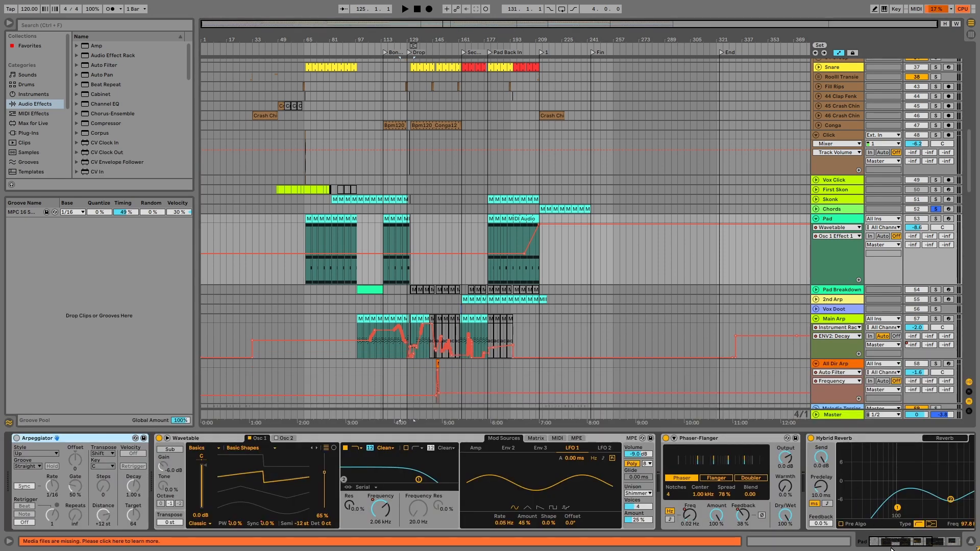
pyautogui.click(941, 540)
pyautogui.moveTo(942, 540); pyautogui.dragTo(882, 540)
pyautogui.click(816, 219)
# Check the devices on the Pad Breakdown, 2nd Arp and Vox Doot tracks
pyautogui.click(825, 229)
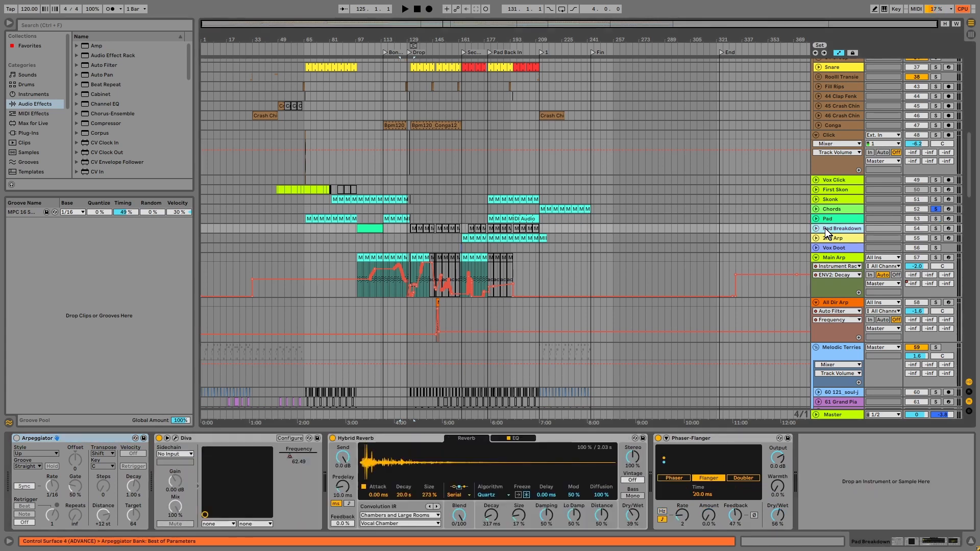
pyautogui.click(550, 226)
pyautogui.click(833, 239)
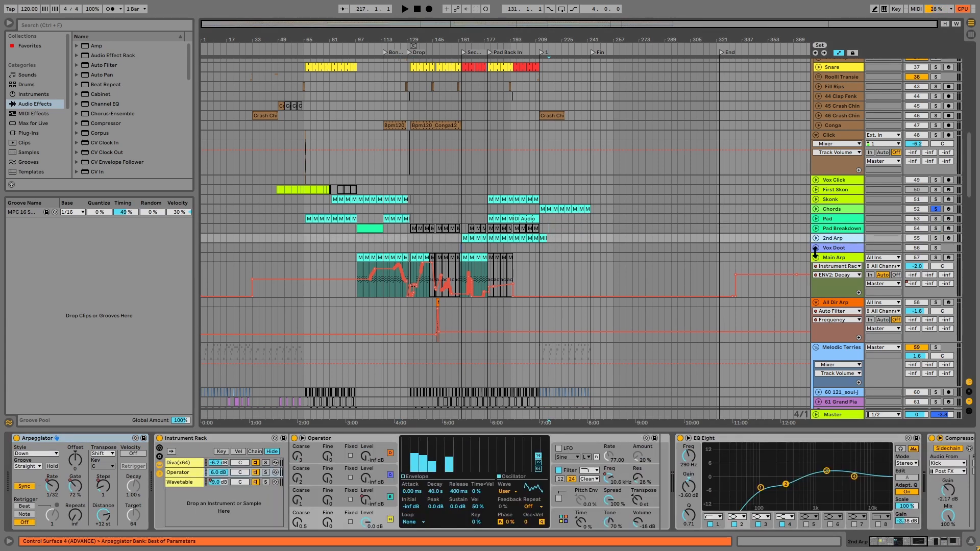
pyautogui.click(837, 247)
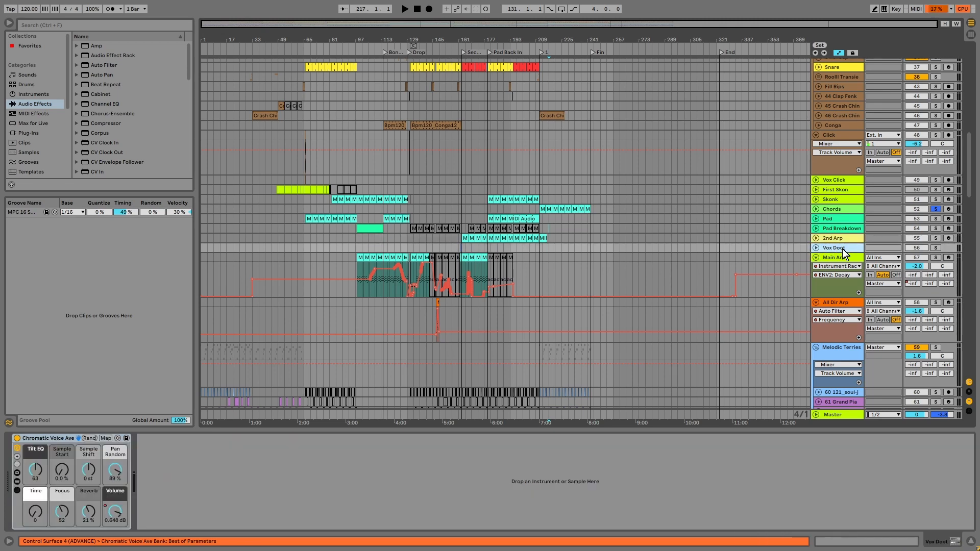
# Audition the short clip on the Vox Doot track around bar 162, first in solo and then with the other tracks
pyautogui.moveTo(460, 248); pyautogui.dragTo(464, 265)
pyautogui.press('z')
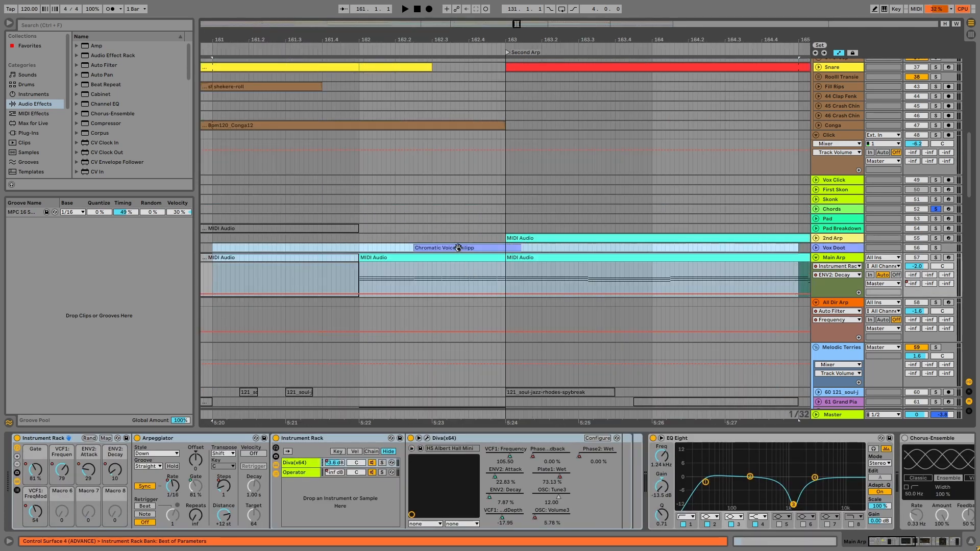
pyautogui.click(457, 249)
pyautogui.click(935, 248)
pyautogui.press('space')
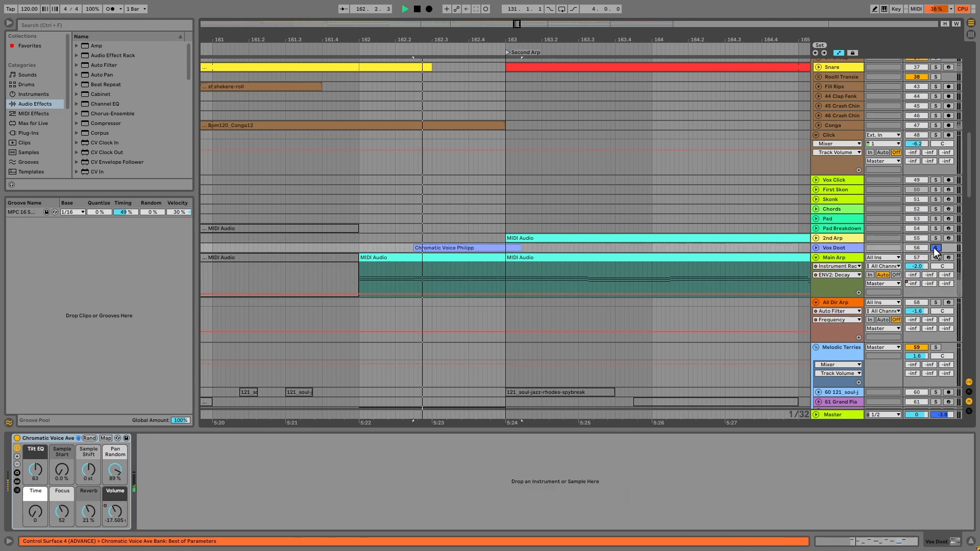
pyautogui.click(936, 249)
pyautogui.press('space')
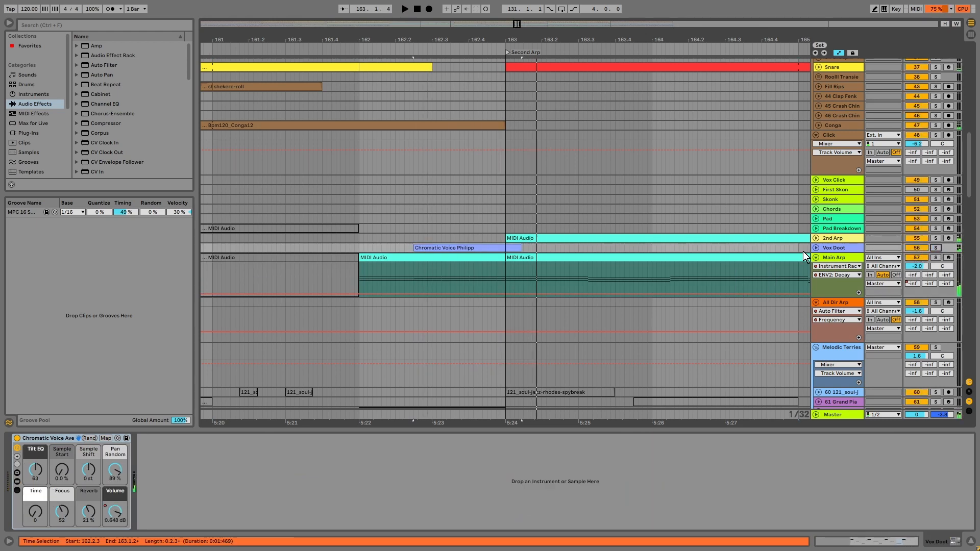
pyautogui.click(448, 235)
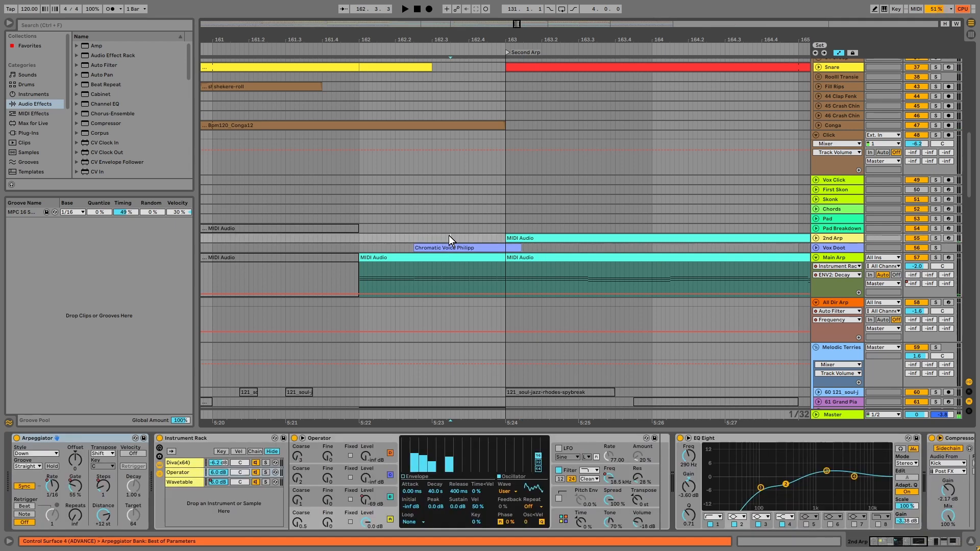
# Check the devices on the Main Arp, All Dir Arp and Melodic Terries tracks
pyautogui.press('w')
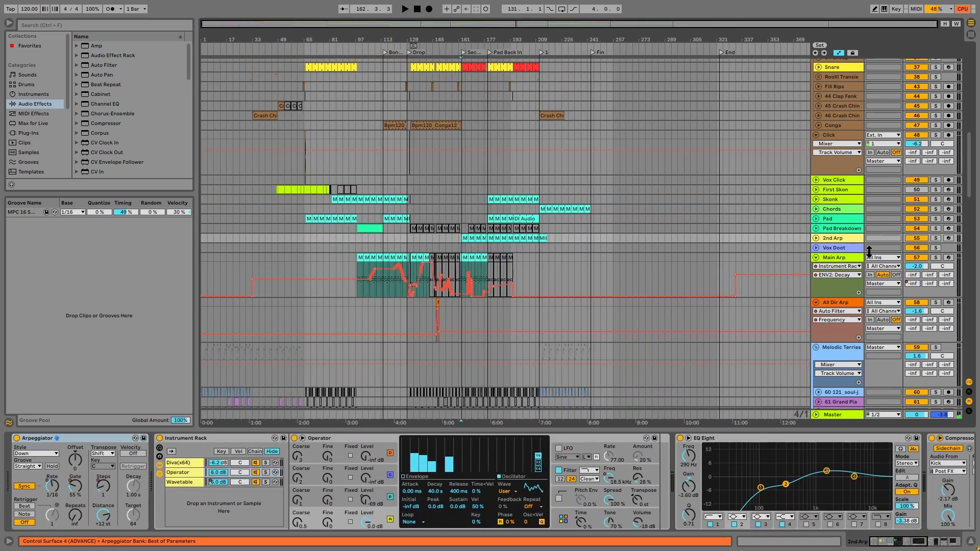
pyautogui.click(837, 256)
pyautogui.scroll(-2, 824, 261)
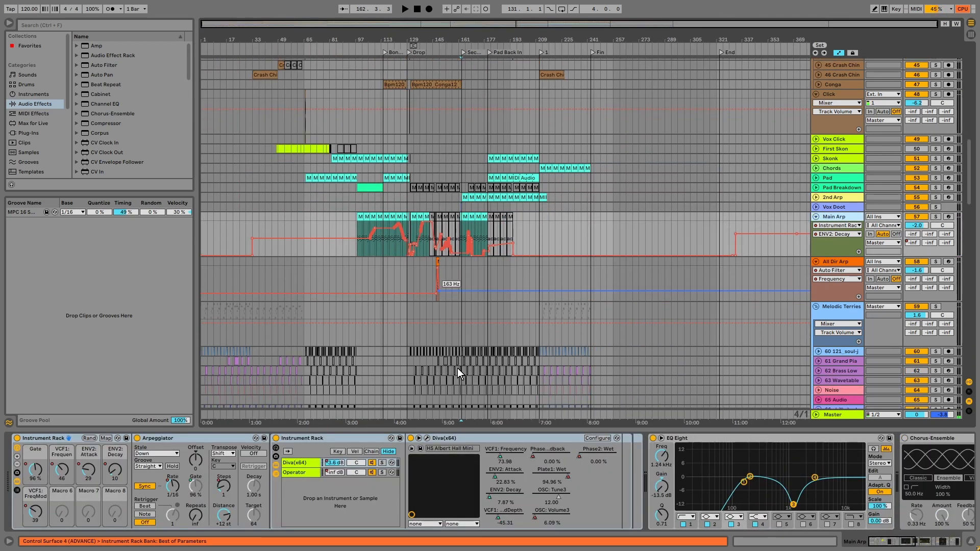
pyautogui.click(840, 262)
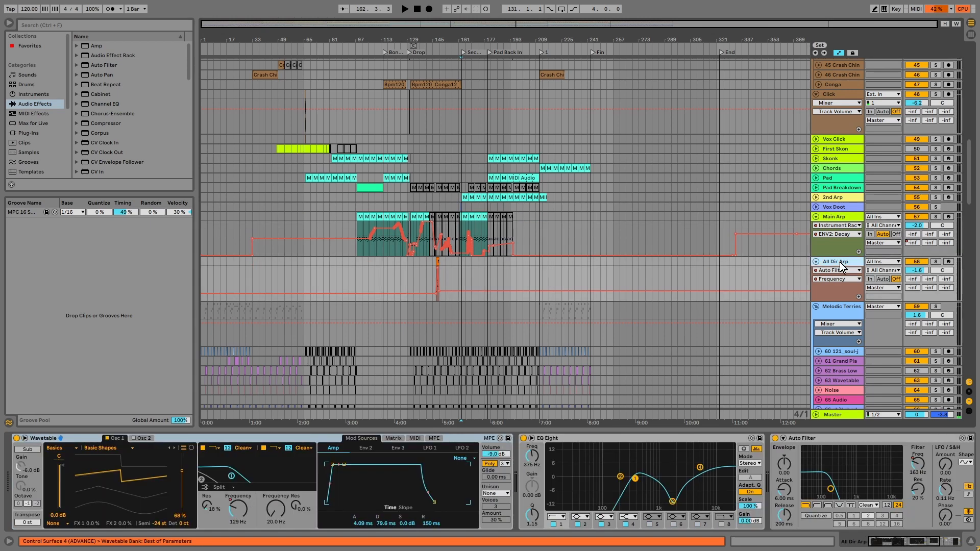
pyautogui.scroll(-2, 844, 285)
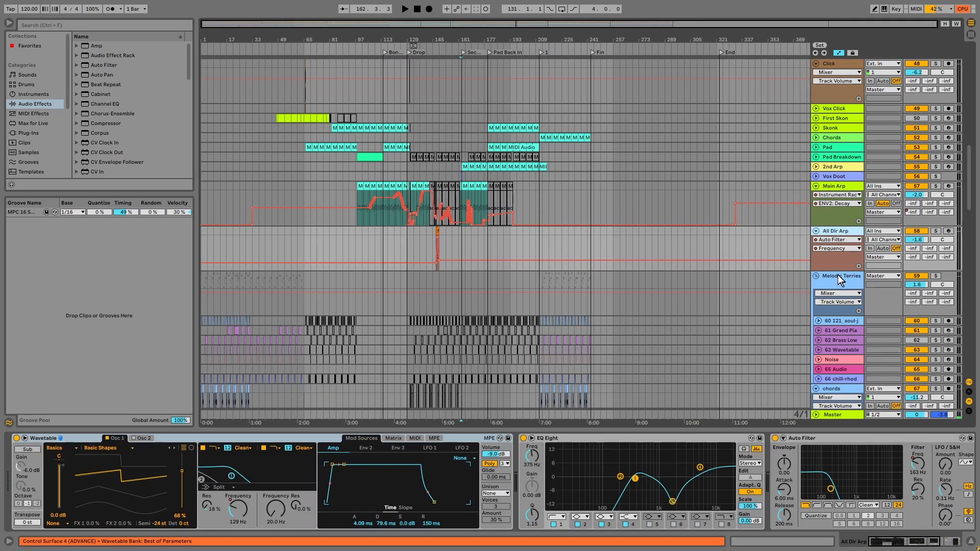
pyautogui.click(837, 275)
pyautogui.scroll(-6, 877, 284)
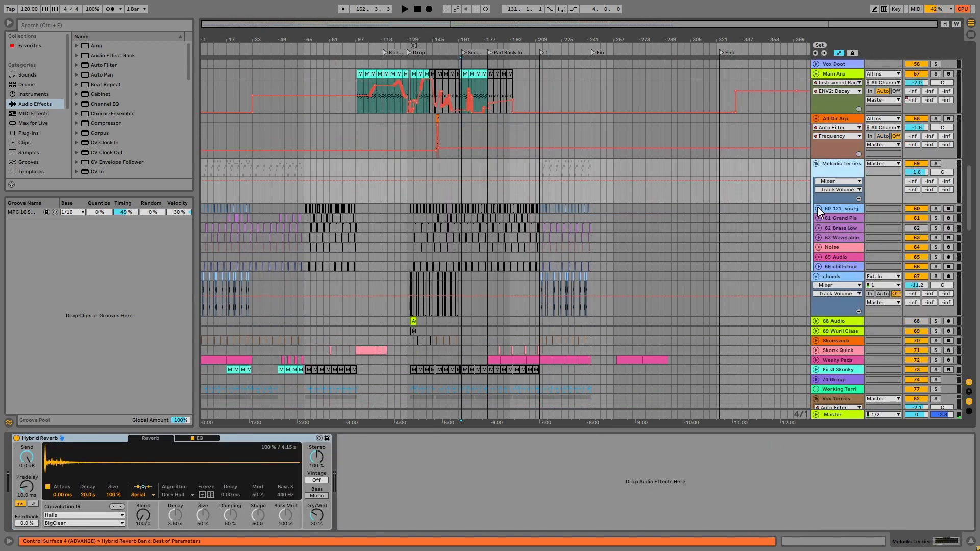
# Delete the empty 65 Audio track inside the Melodic Terries group
pyautogui.click(844, 256)
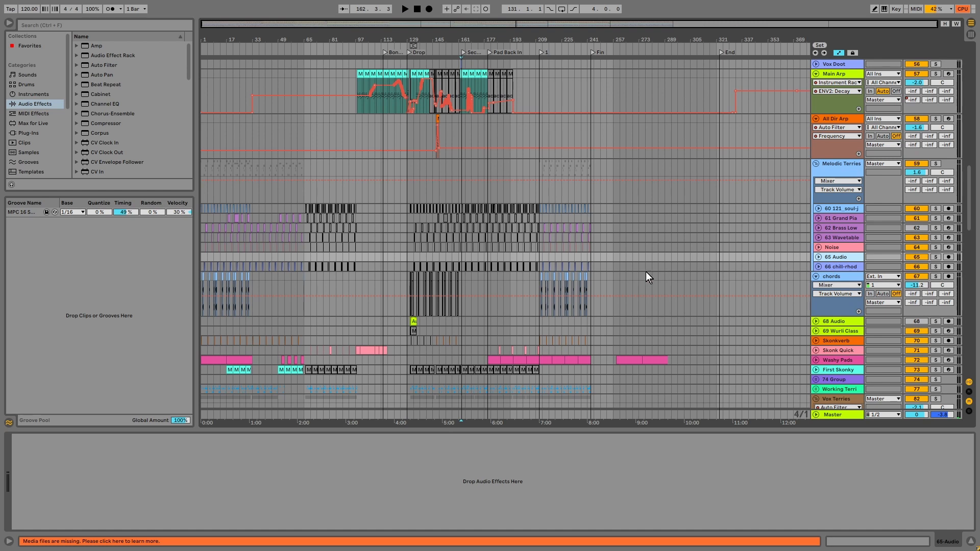
pyautogui.press('Delete')
pyautogui.click(619, 256)
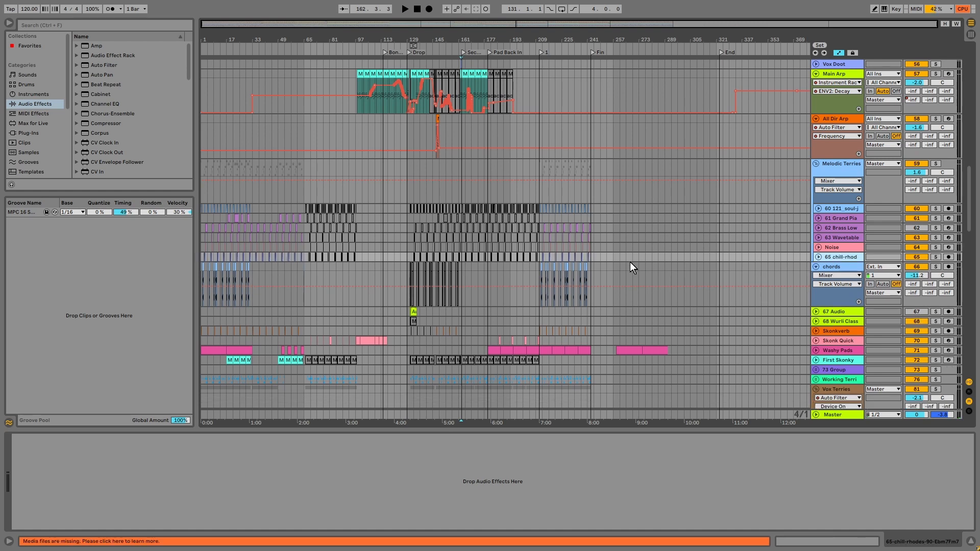
pyautogui.scroll(-2, 787, 259)
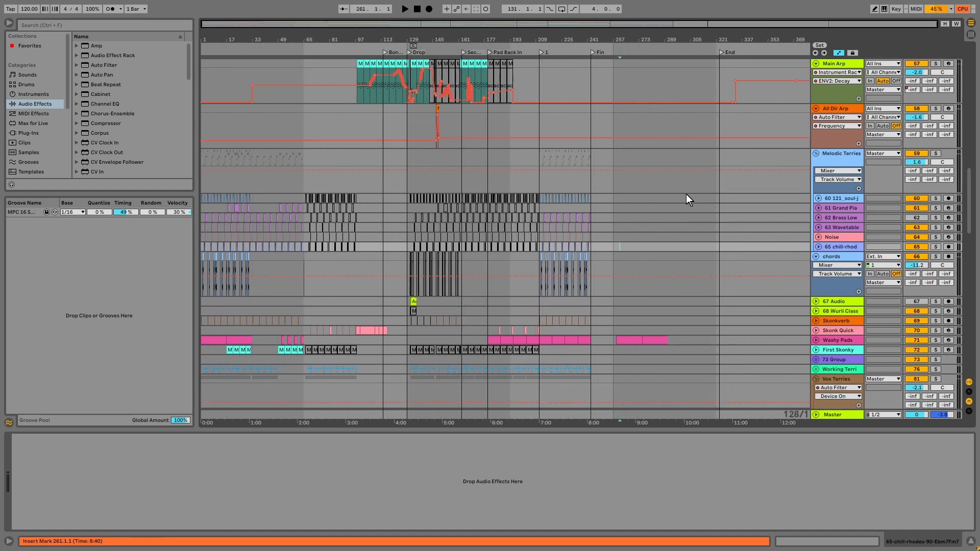
# Check the chords and 67 Audio tracks for devices
pyautogui.click(840, 247)
pyautogui.scroll(-2, 840, 247)
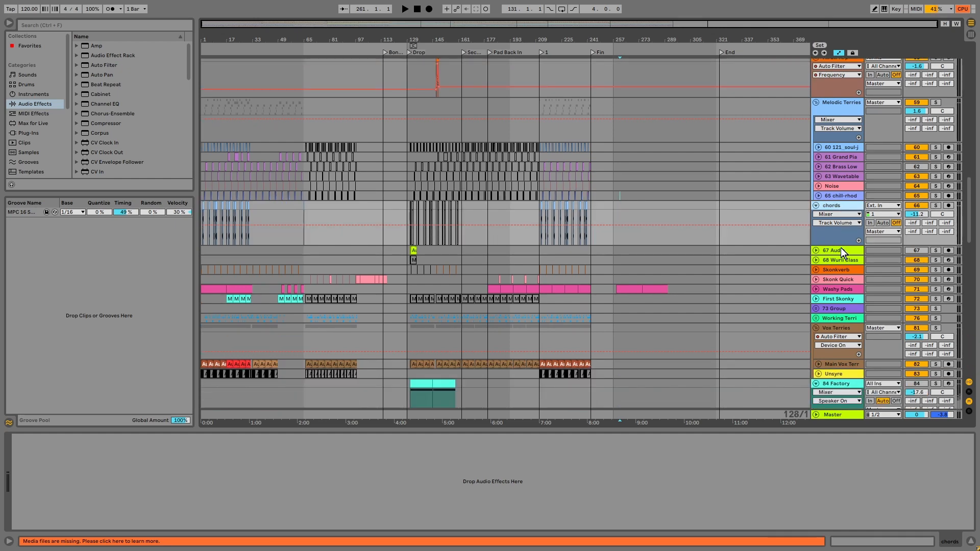
pyautogui.click(837, 251)
# Inspect the 68 Wurli Classic Piano track's device and its clips after the Drop marker, and delete the track
pyautogui.click(836, 262)
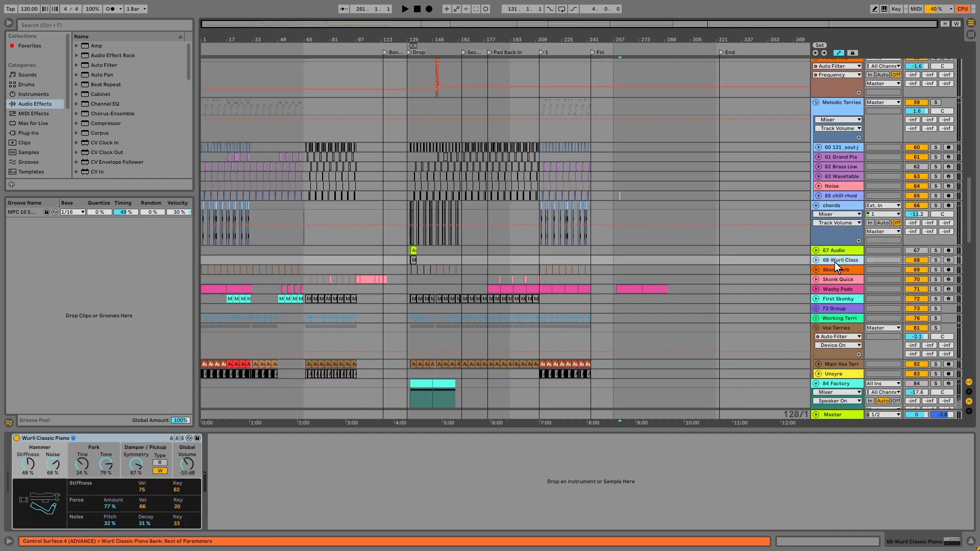
pyautogui.click(411, 260)
pyautogui.press('z')
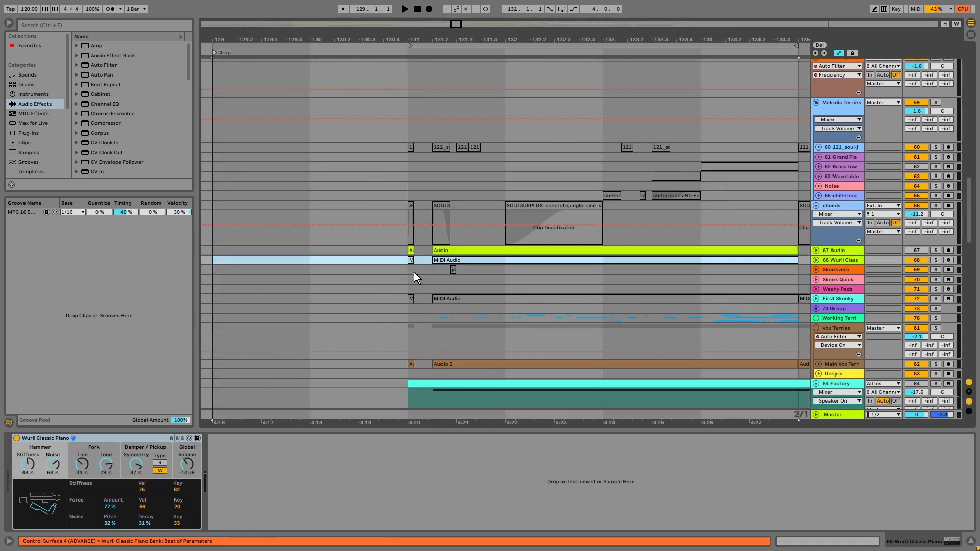
pyautogui.press('x')
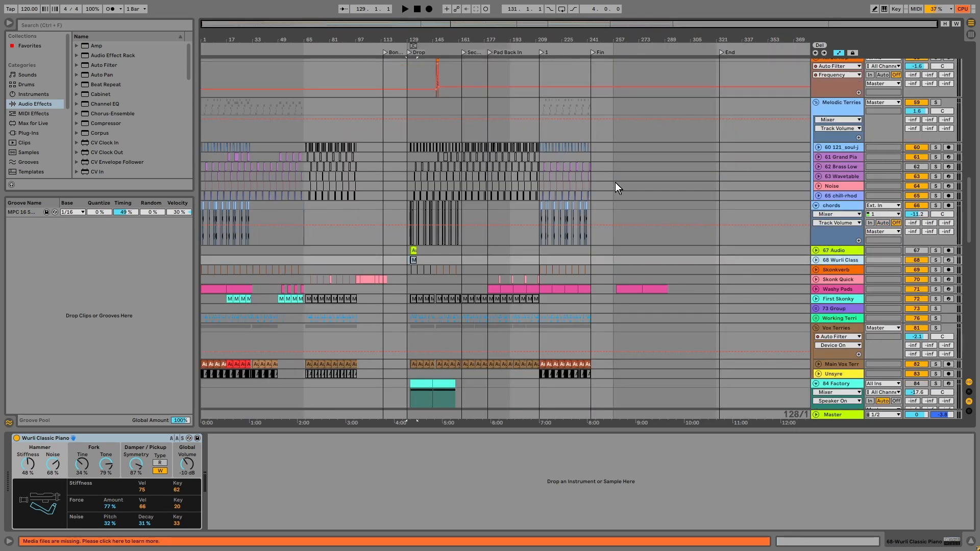
pyautogui.press('Delete')
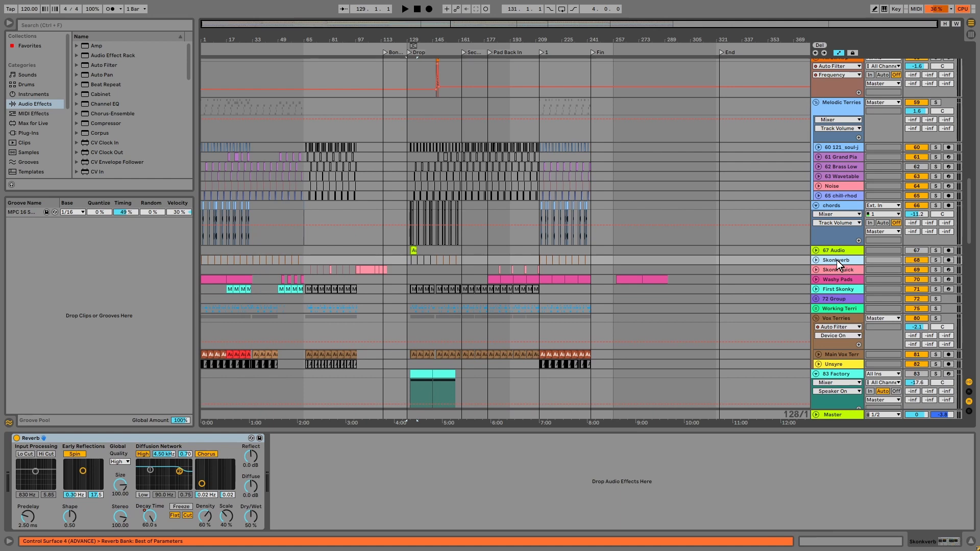
# Check the devices on the Skonk Quick, Washy Pads and First Skonky tracks
pyautogui.click(838, 269)
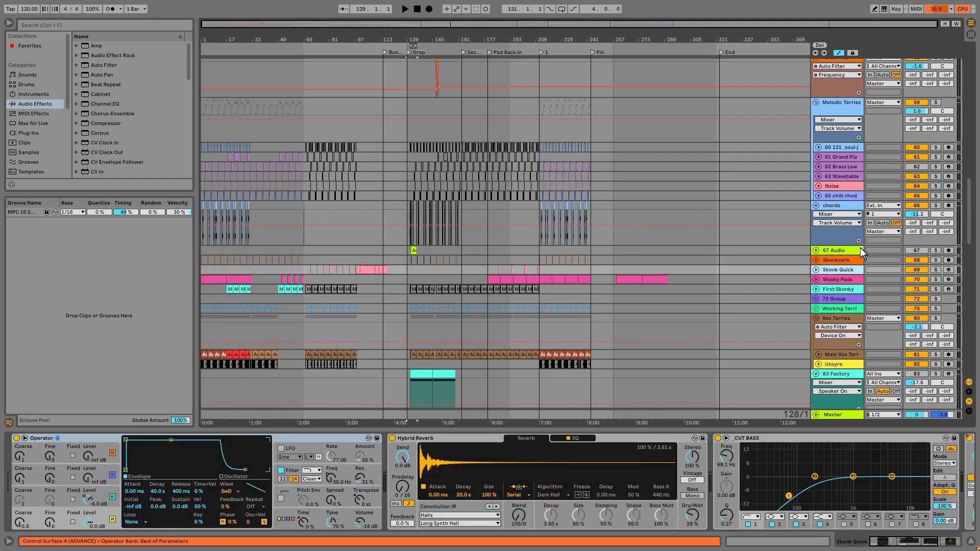
pyautogui.press('Down')
pyautogui.press('Down')
# Unfold the 72 Group, check the devices on its 73 Audio and 74 Audio tracks, and delete the whole group
pyautogui.click(855, 286)
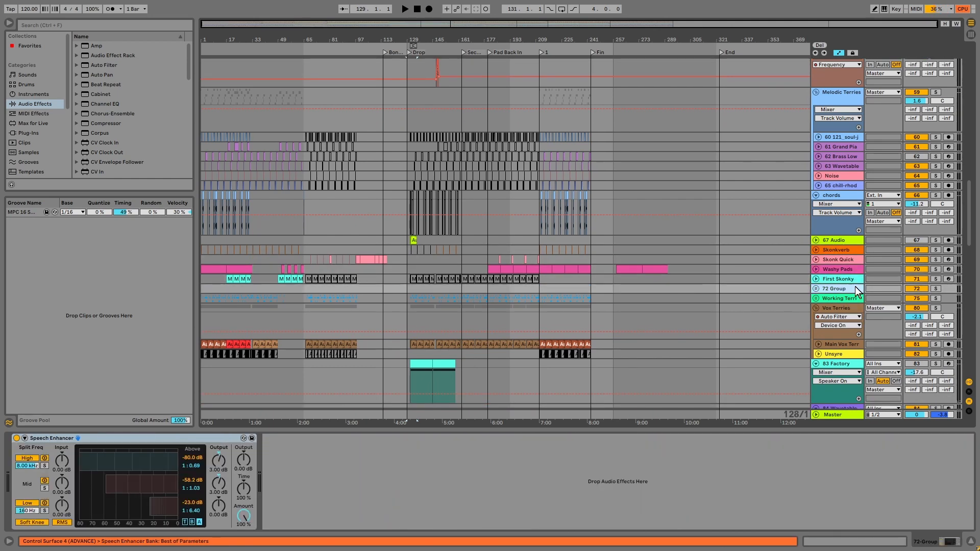
pyautogui.click(816, 289)
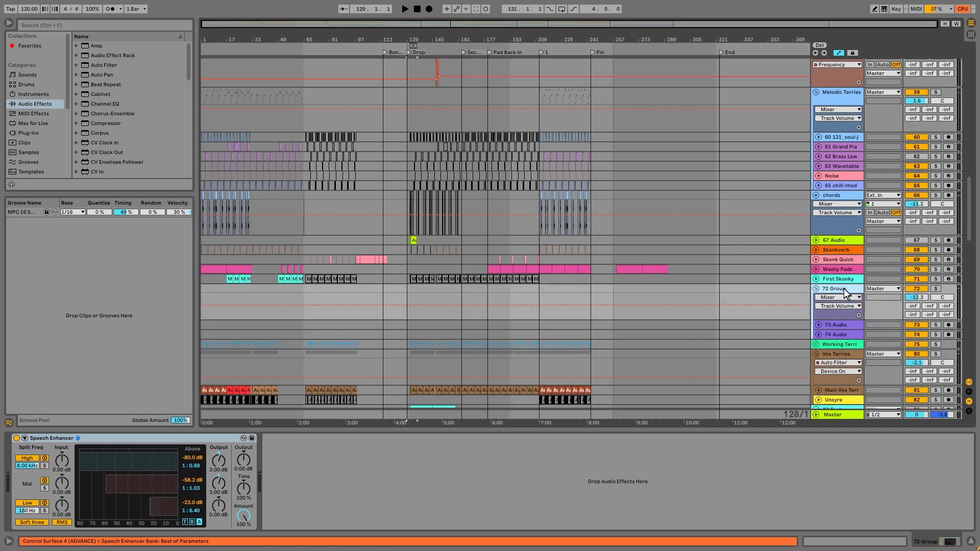
pyautogui.scroll(-2, 843, 289)
pyautogui.click(841, 284)
pyautogui.click(825, 293)
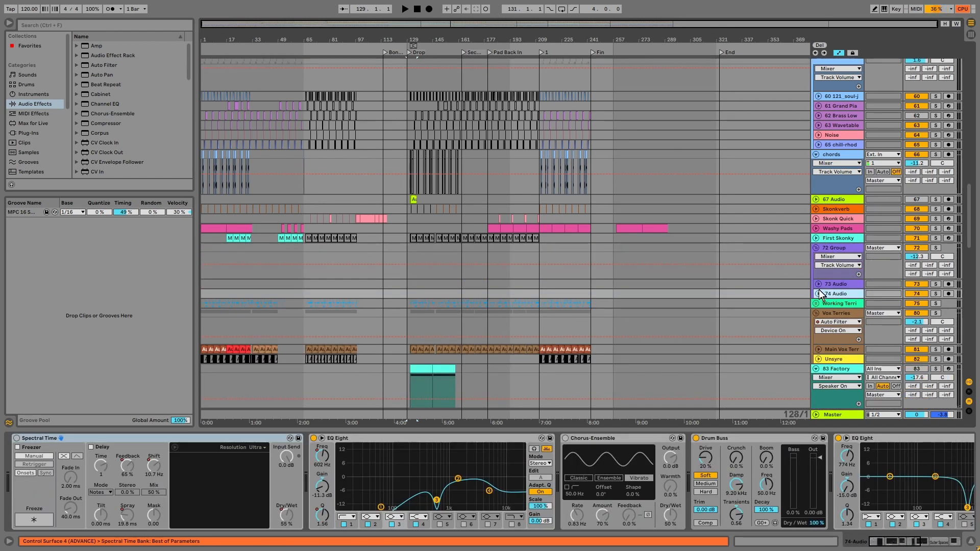
pyautogui.click(832, 285)
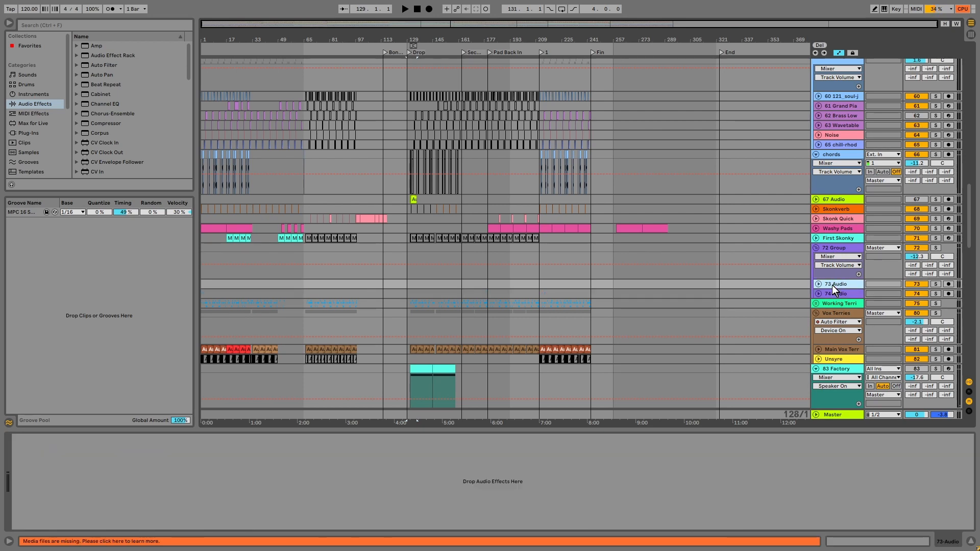
pyautogui.click(834, 250)
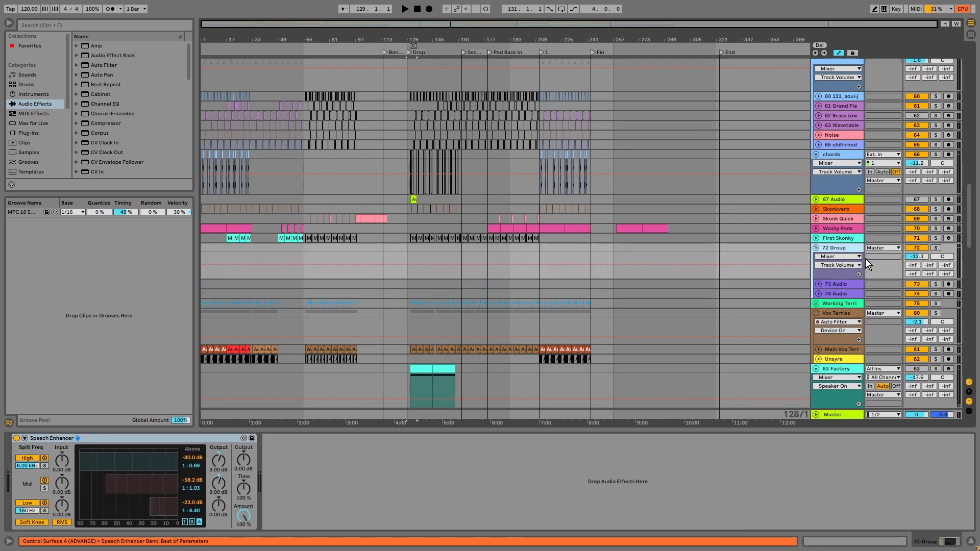
pyautogui.press('Delete')
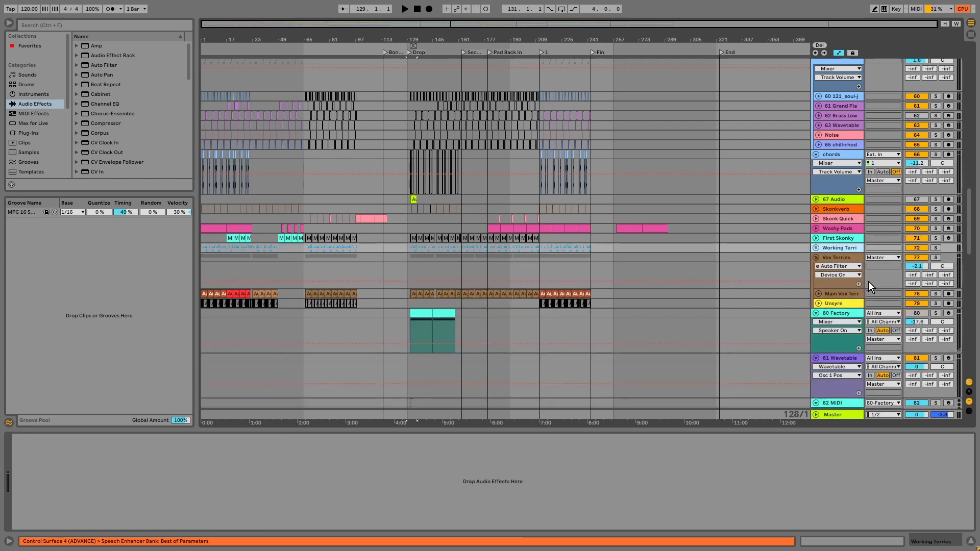
# Unfold the Working Terries group and delete its empty 75 Audio track
pyautogui.click(818, 247)
pyautogui.scroll(-3, 848, 272)
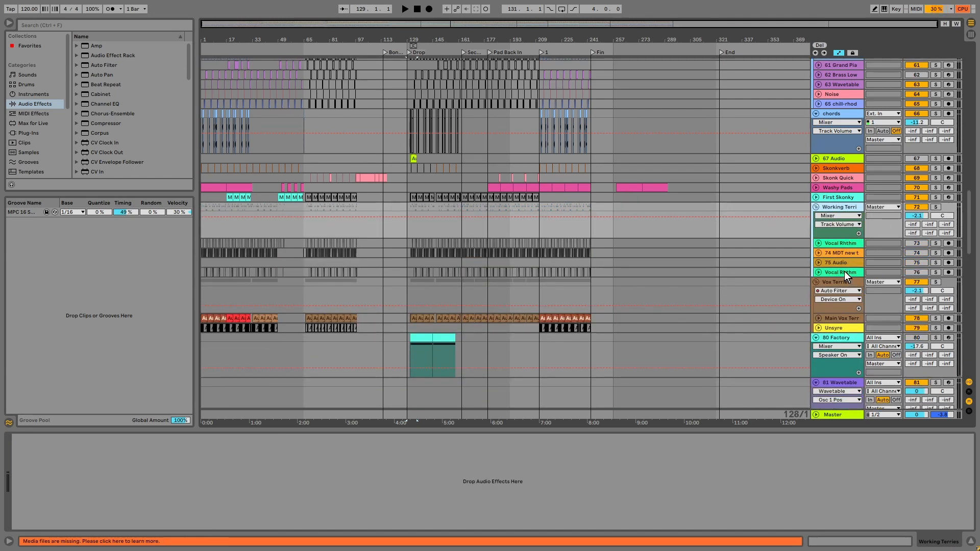
pyautogui.click(844, 271)
pyautogui.click(847, 264)
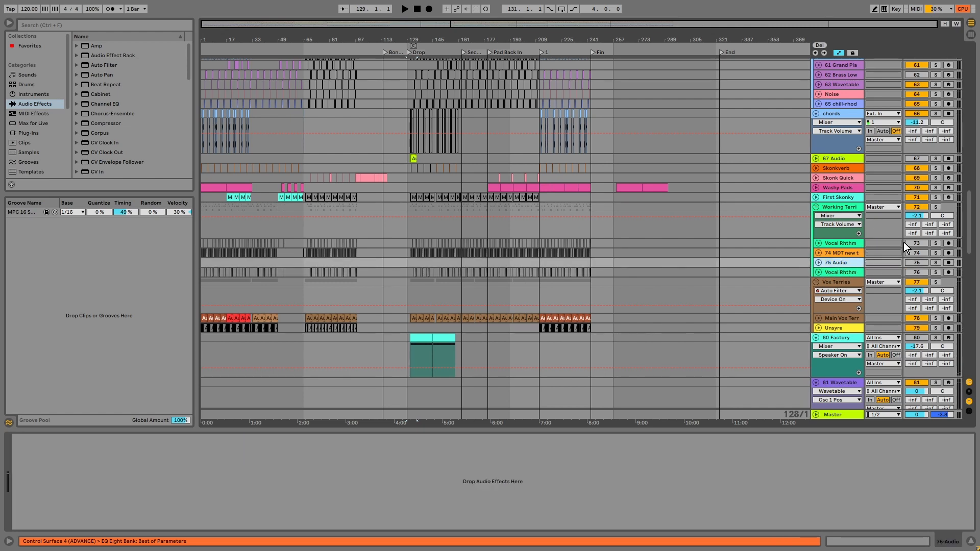
pyautogui.press('Delete')
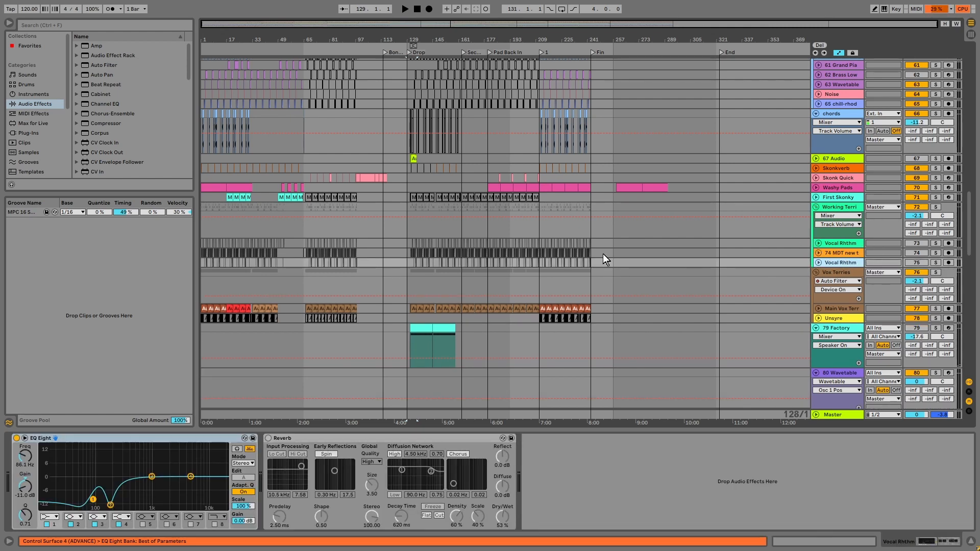
# Inspect the vocal clips inside the Working Terries group from about bar 78 to 114, and delete the whole group
pyautogui.moveTo(371, 258); pyautogui.dragTo(326, 244)
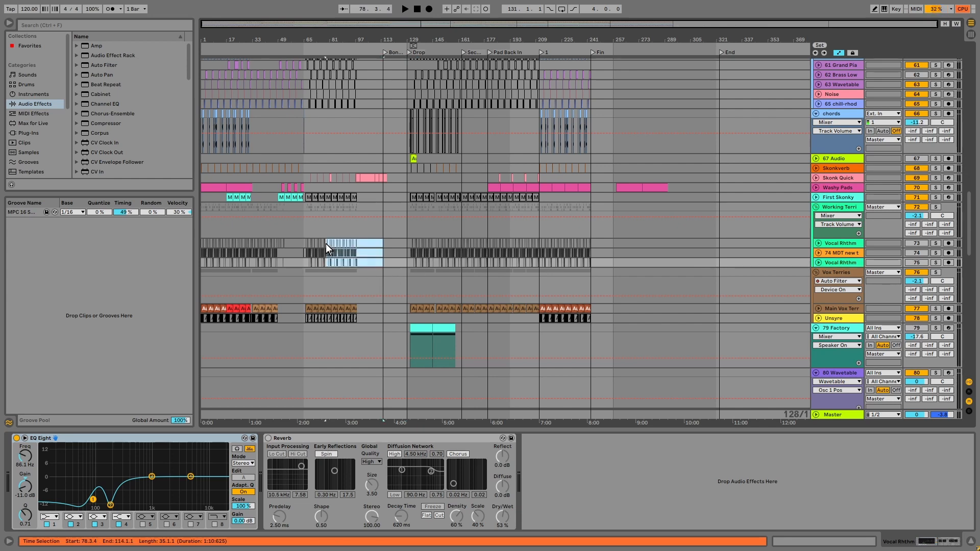
pyautogui.press('z')
pyautogui.press('x')
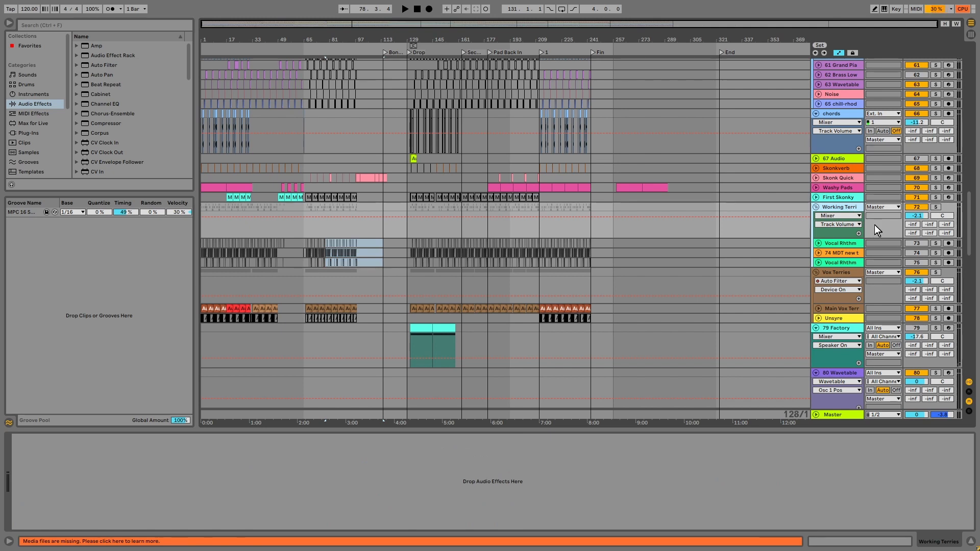
pyautogui.press('Delete')
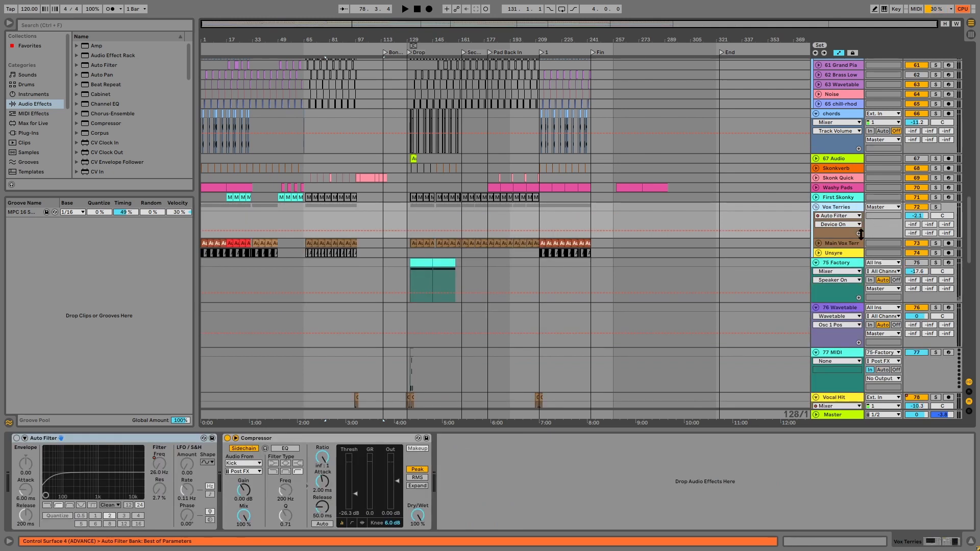
# Check the Main Vox Terries and Unsyre tracks in the Vox Terries group for devices
pyautogui.scroll(-1, 838, 212)
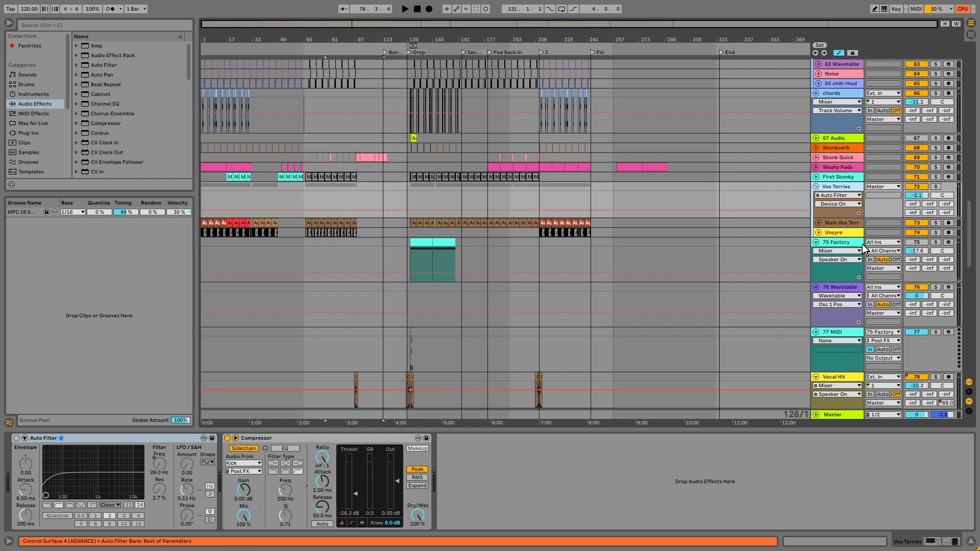
pyautogui.click(830, 224)
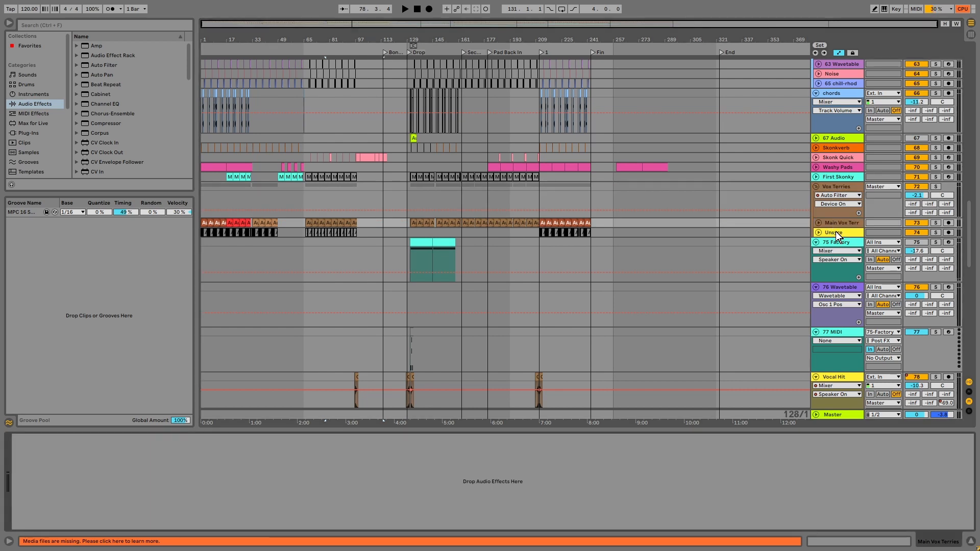
pyautogui.click(835, 232)
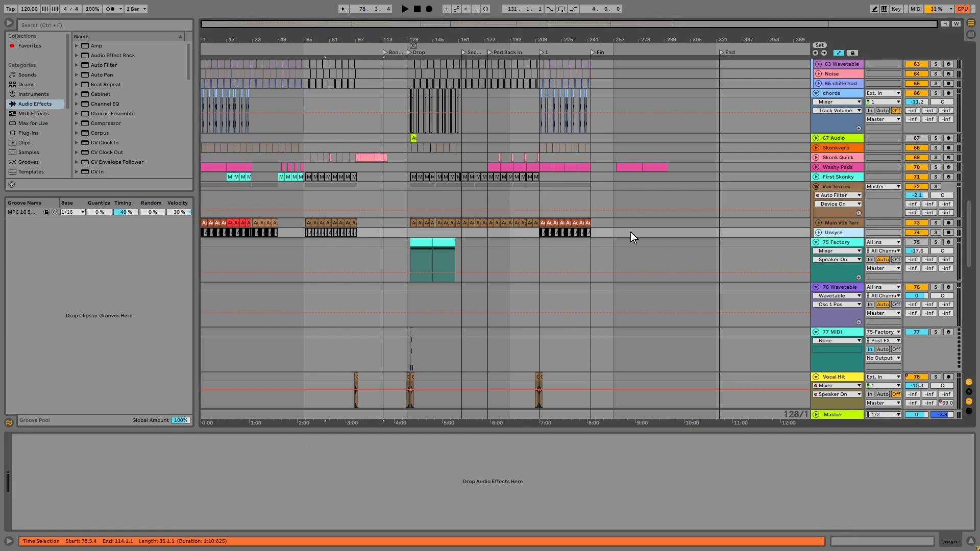
# Unfold the Unsyre track and examine whether its clips are active, from bar 211 to the Fin marker and across the arrangement
pyautogui.click(818, 232)
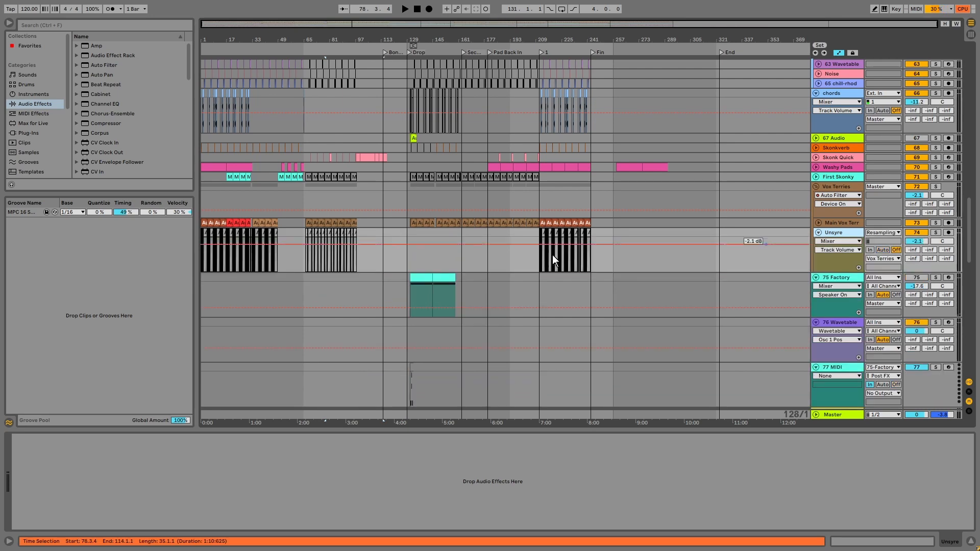
pyautogui.moveTo(614, 256); pyautogui.dragTo(542, 257)
pyautogui.press('z')
pyautogui.press('x')
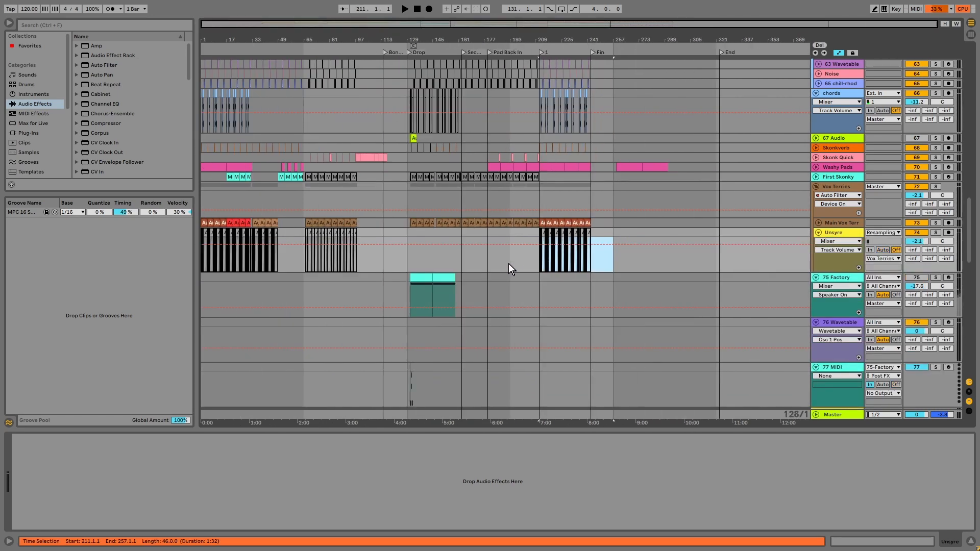
pyautogui.press('z')
pyautogui.click(595, 263)
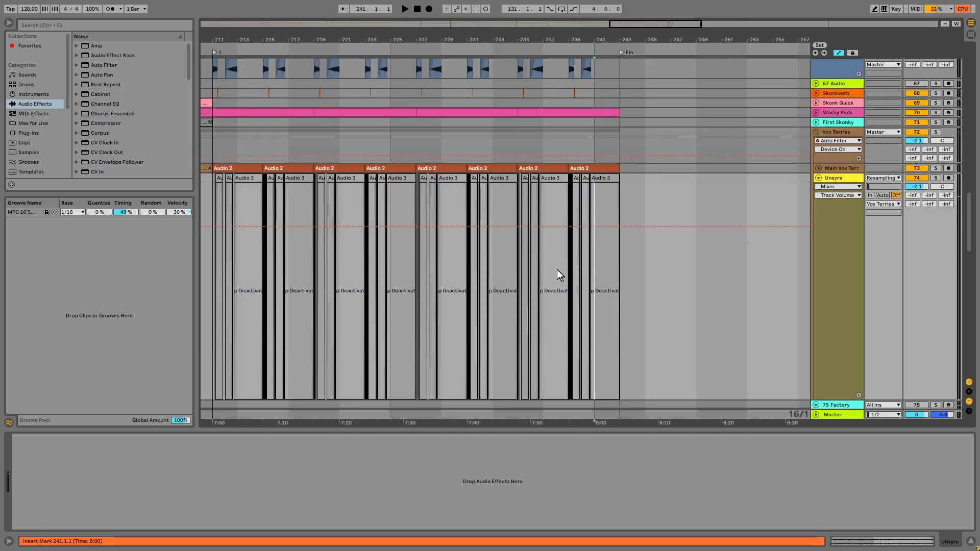
pyautogui.click(608, 266)
pyautogui.press('z')
pyautogui.press('x')
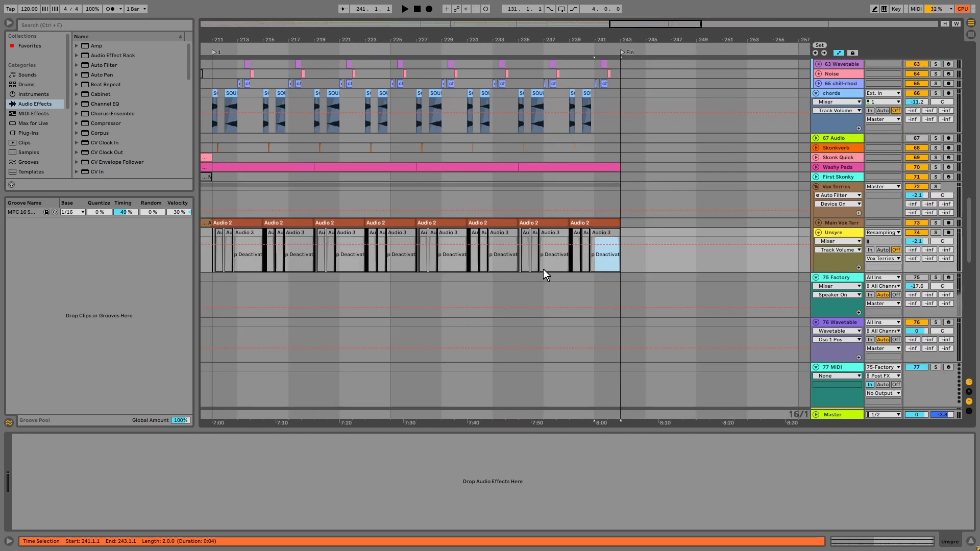
pyautogui.keyDown('shift'); pyautogui.click(470, 267); pyautogui.keyUp('shift')
pyautogui.press('z')
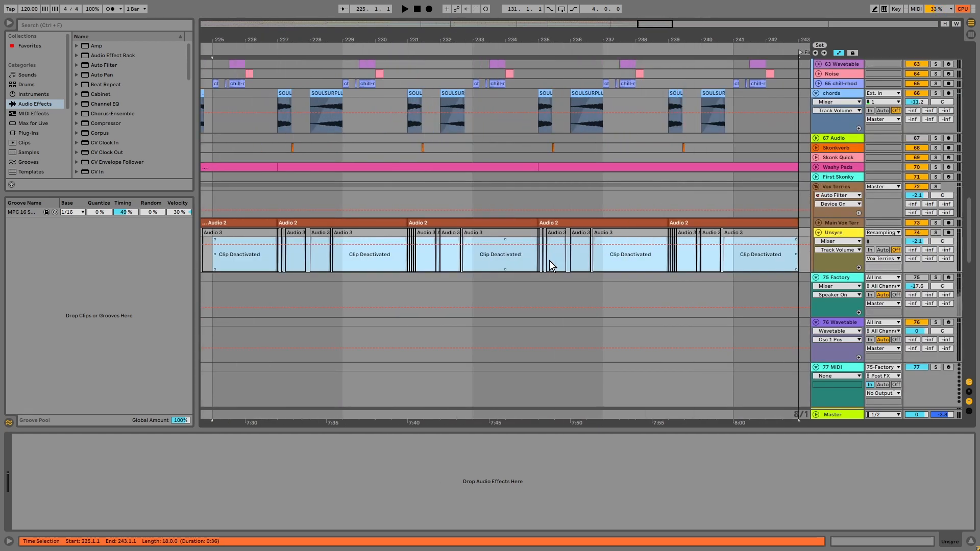
pyautogui.moveTo(236, 28); pyautogui.dragTo(236, 22)
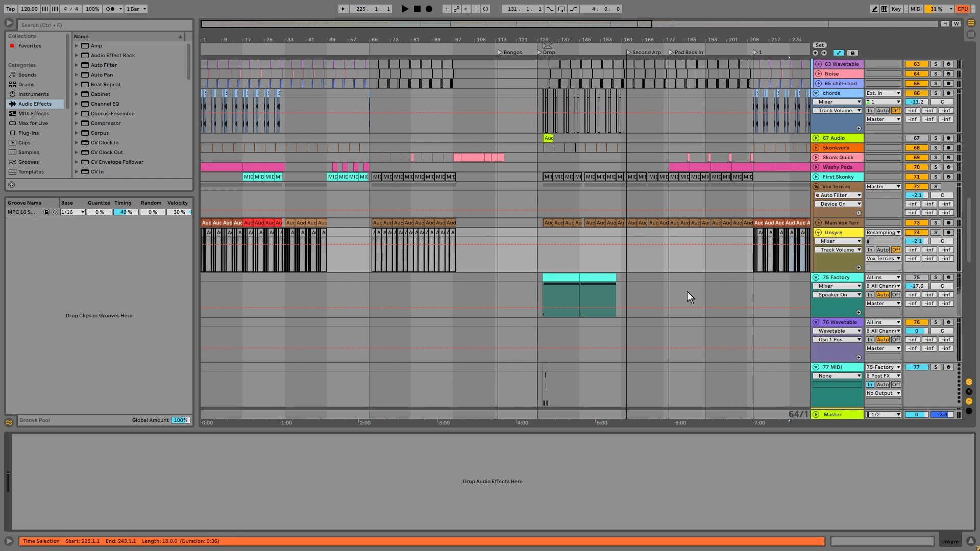
# Delete the Unsyre track from the Vox Terries group
pyautogui.click(838, 223)
pyautogui.click(837, 232)
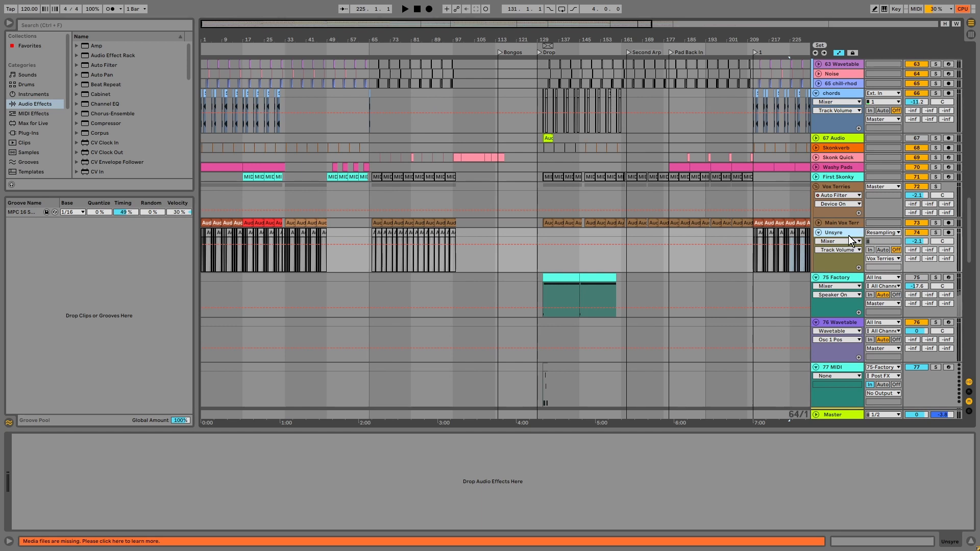
pyautogui.press('Delete')
# Audition the 74 Factory track's clip soloed from bar 131, and delete the track
pyautogui.click(576, 234)
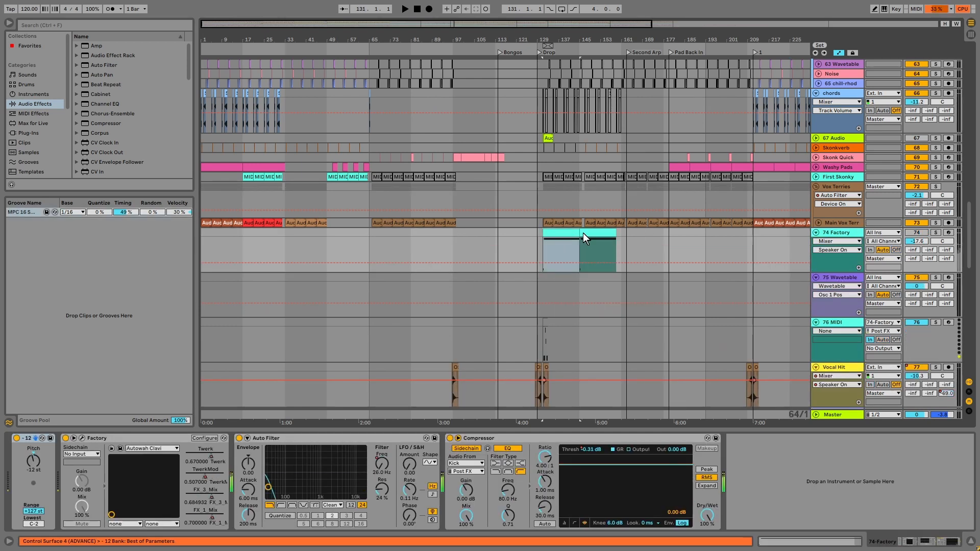
pyautogui.click(936, 232)
pyautogui.press('space')
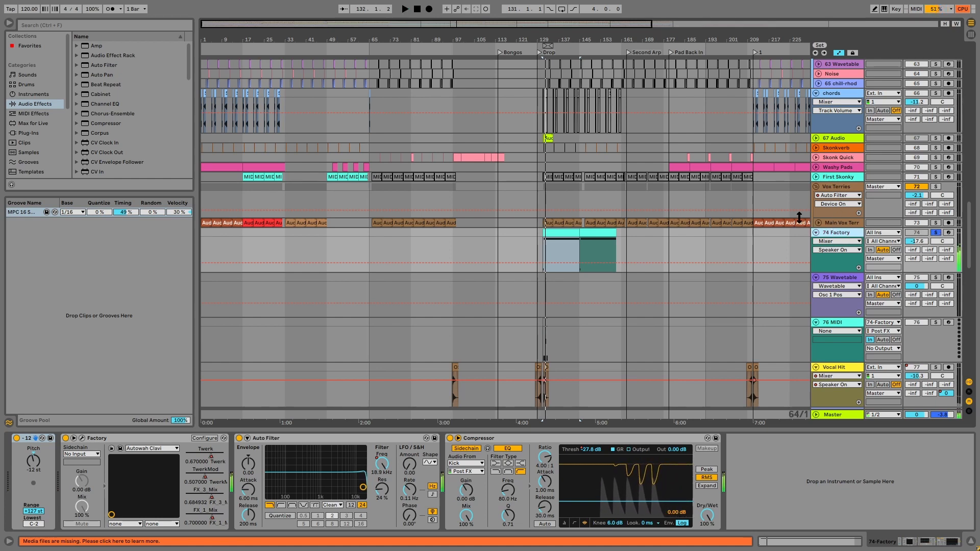
pyautogui.press('Delete')
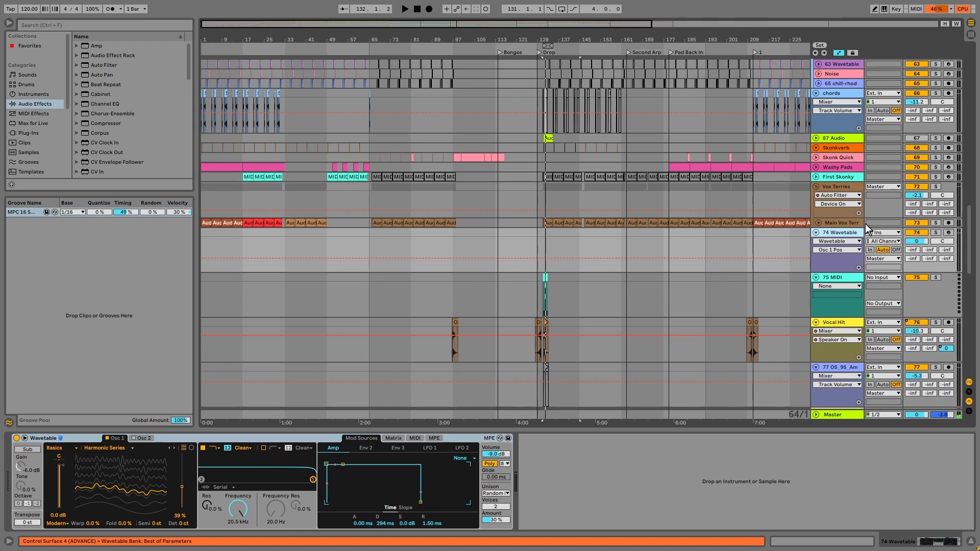
# Check the 75 MIDI track for devices, and delete the 77 OS_95_Am track and the empty audio track beneath it
pyautogui.scroll(-1, 846, 240)
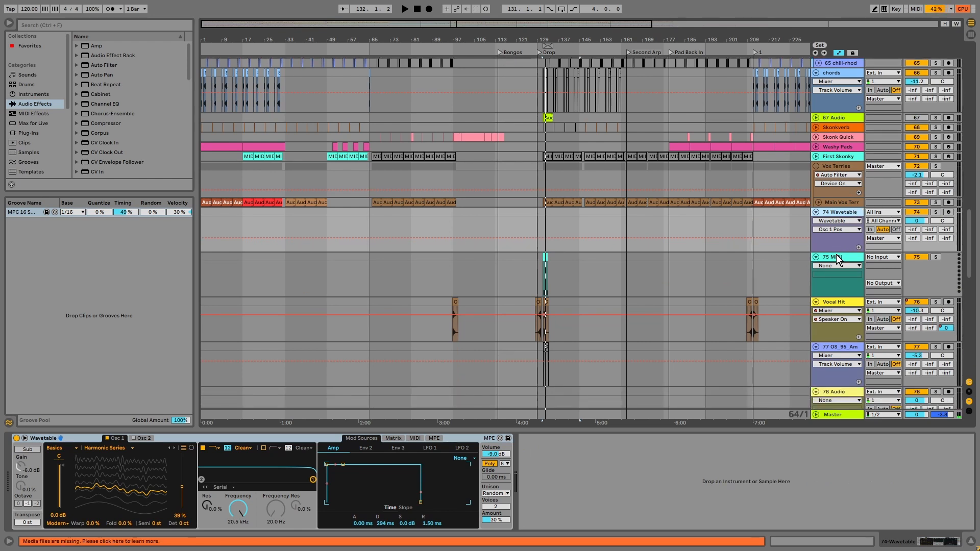
pyautogui.click(832, 258)
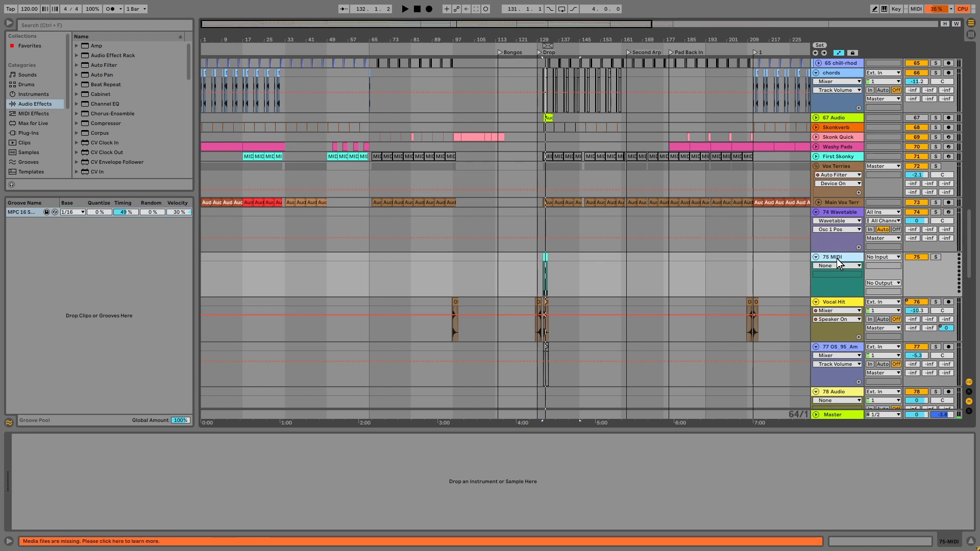
pyautogui.scroll(-2, 645, 262)
pyautogui.scroll(-3, 772, 182)
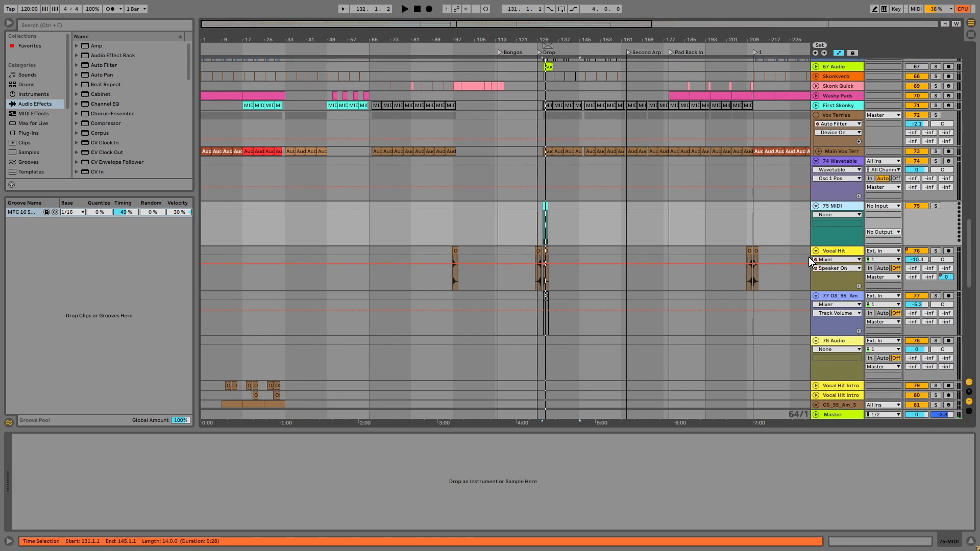
pyautogui.scroll(-4, 809, 256)
pyautogui.moveTo(619, 29); pyautogui.dragTo(618, 20)
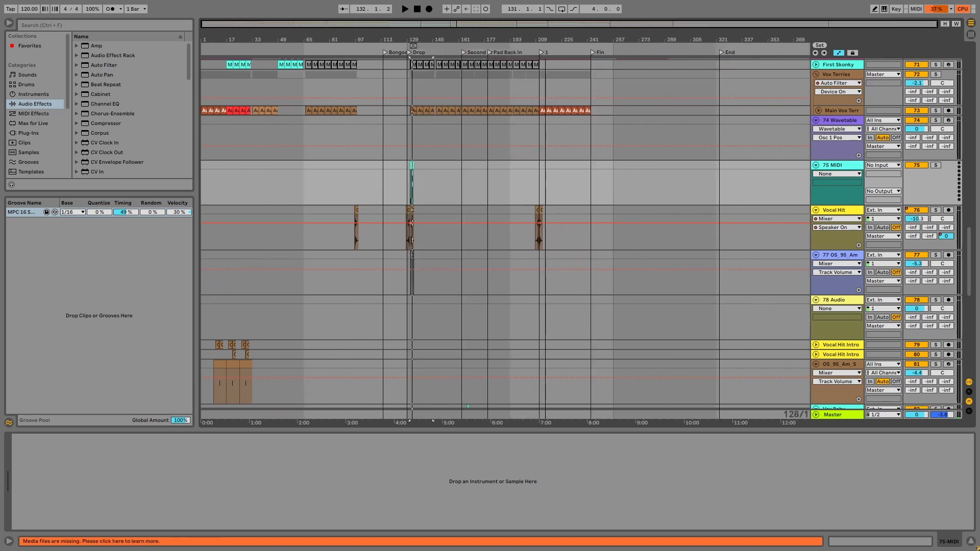
pyautogui.click(845, 260)
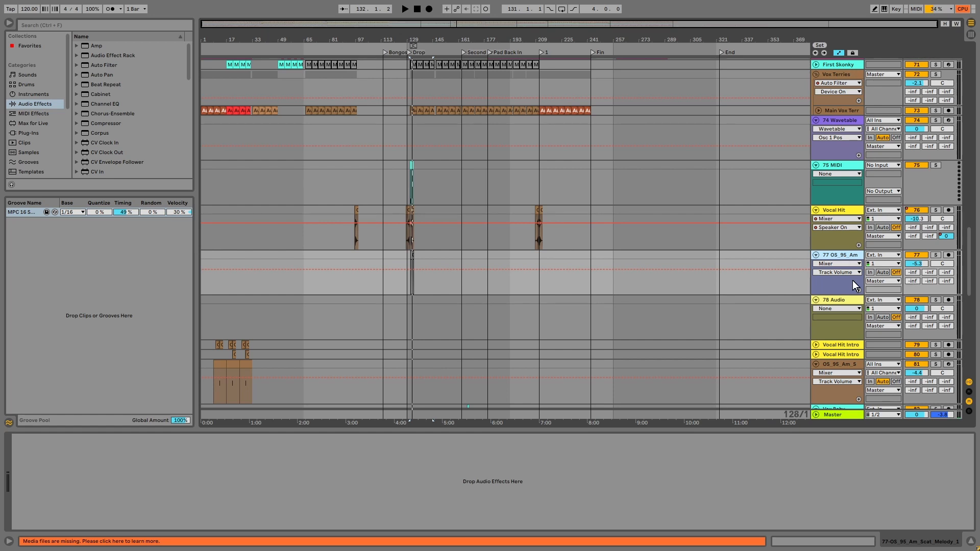
pyautogui.press('Delete')
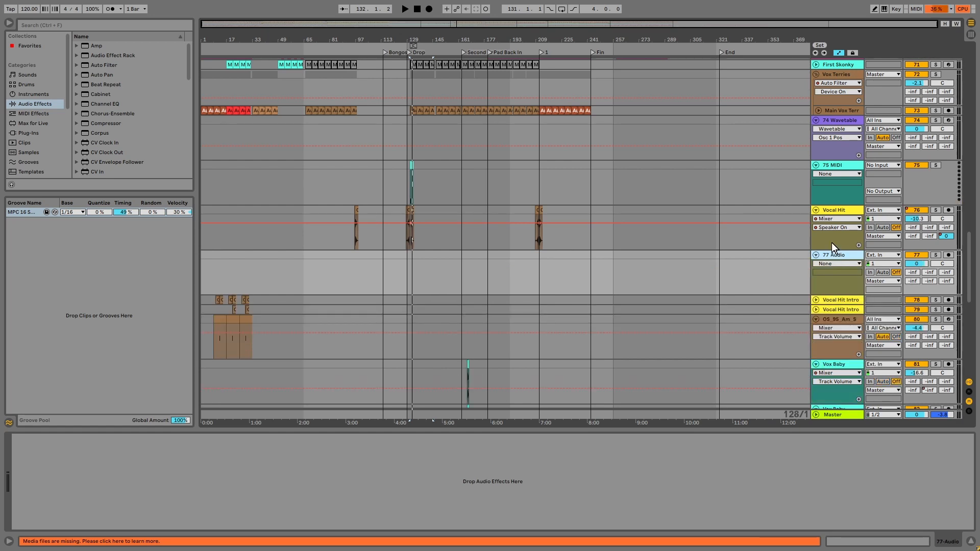
pyautogui.press('Delete')
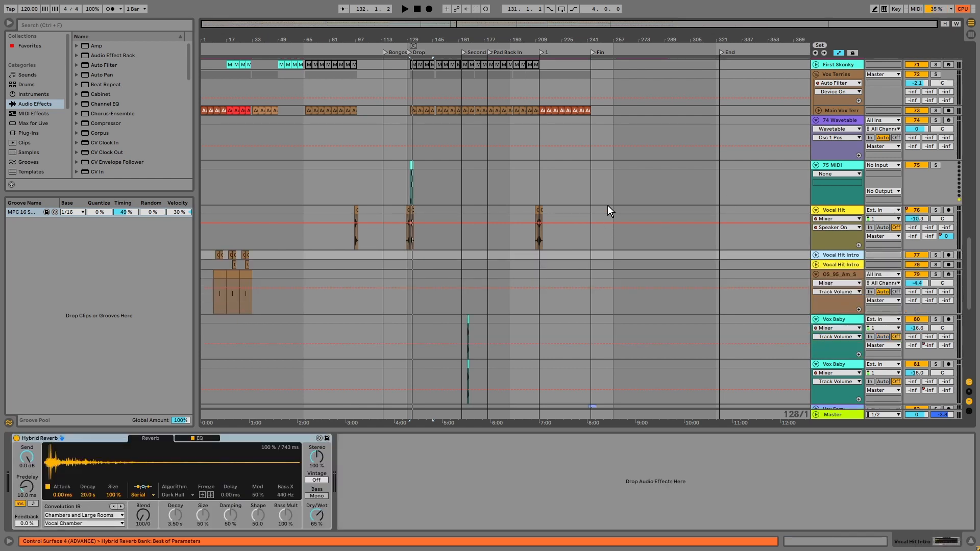
# Fold the OS_95_Am_S track and both Vox Baby tracks
pyautogui.scroll(-5, 657, 255)
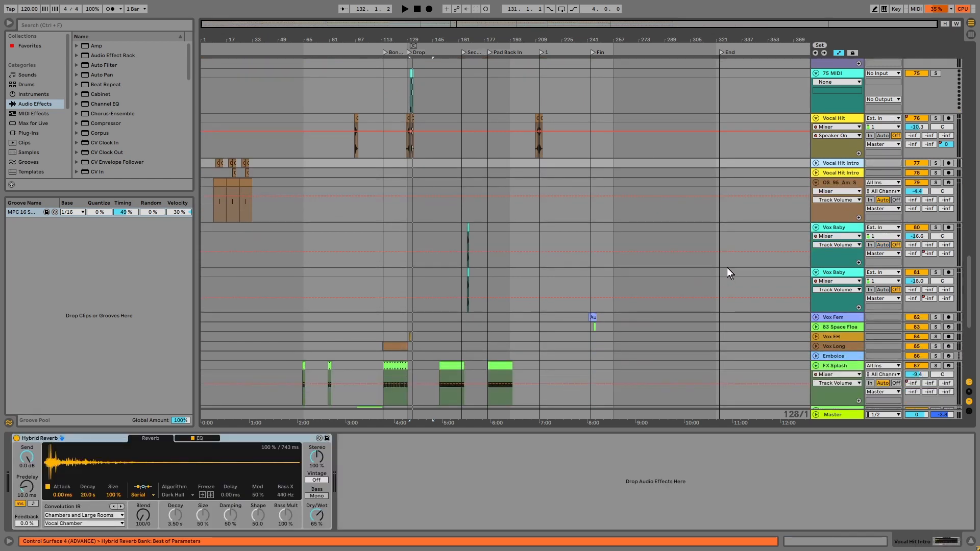
pyautogui.click(816, 182)
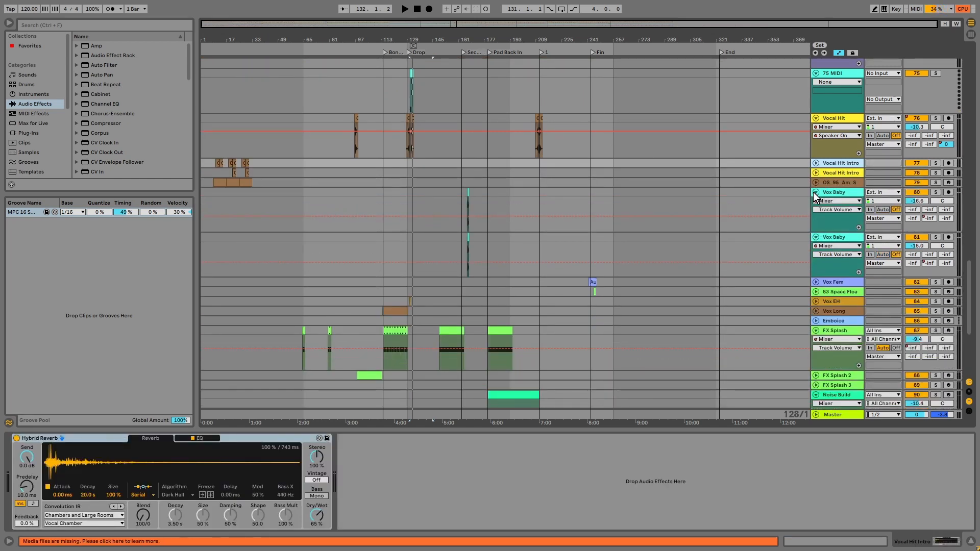
pyautogui.click(813, 192)
pyautogui.click(813, 201)
# Check the devices on the tracks from Vox Fem down to Vox Long, and delete the empty Emboice track
pyautogui.click(837, 212)
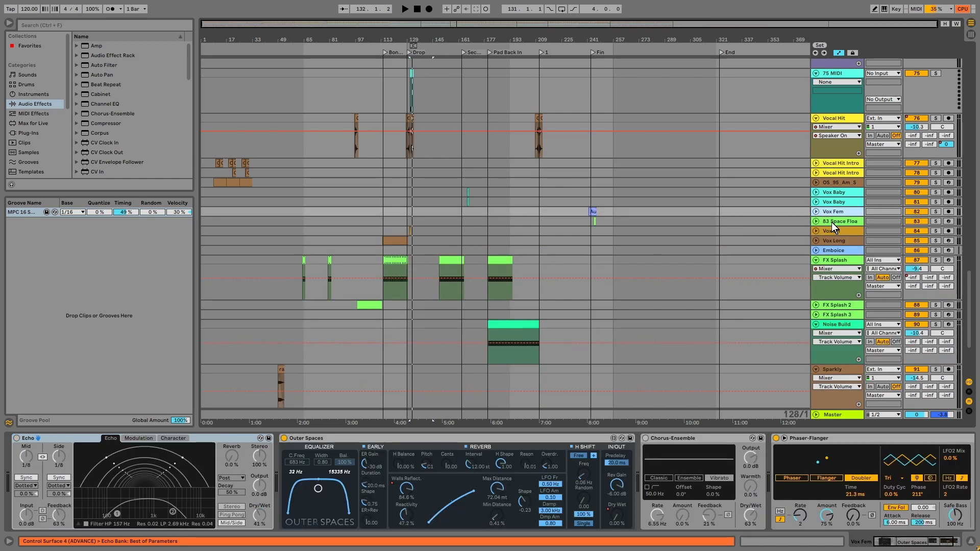
pyautogui.click(832, 222)
pyautogui.press('Down')
pyautogui.press('Down')
pyautogui.press('Down')
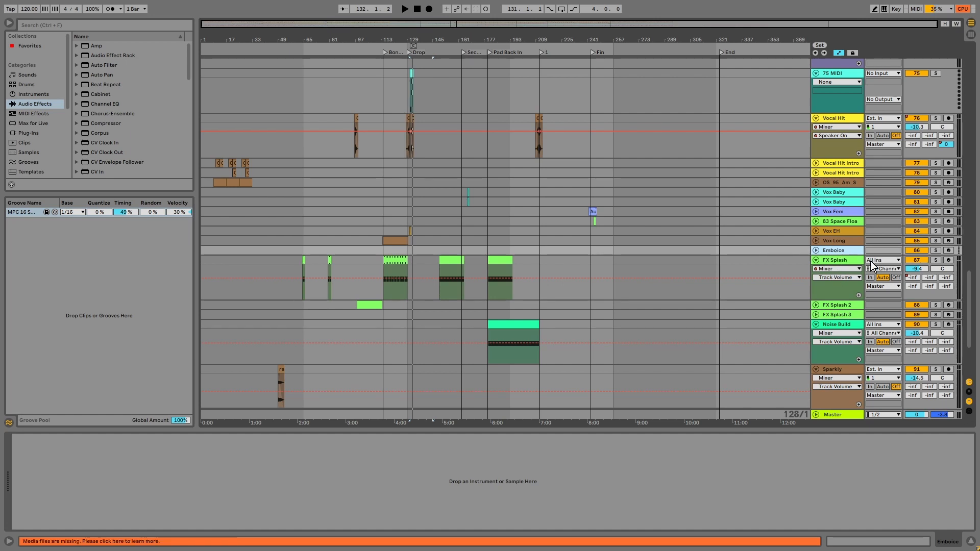
pyautogui.press('Delete')
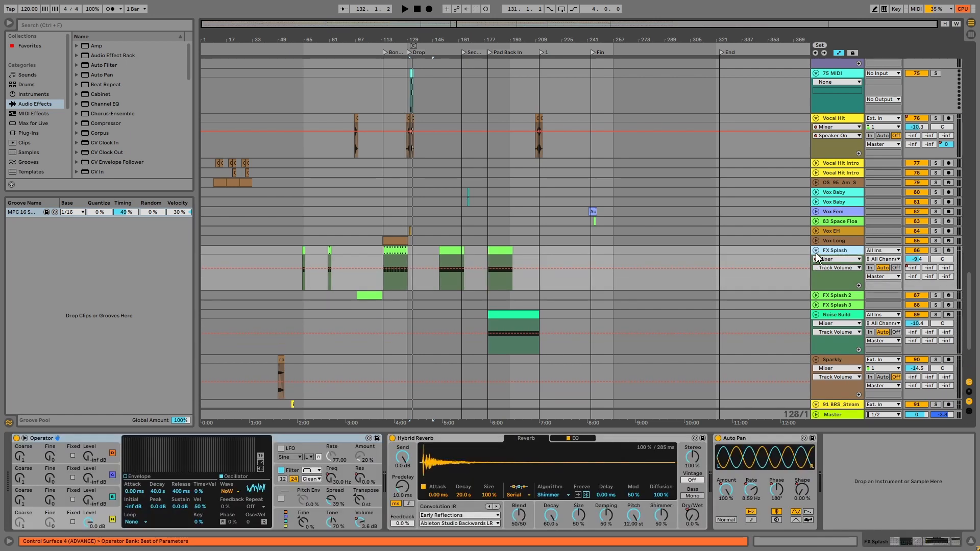
# Fold the FX Splash and Noise Build tracks, and delete the empty FX Splash 3 track
pyautogui.click(816, 251)
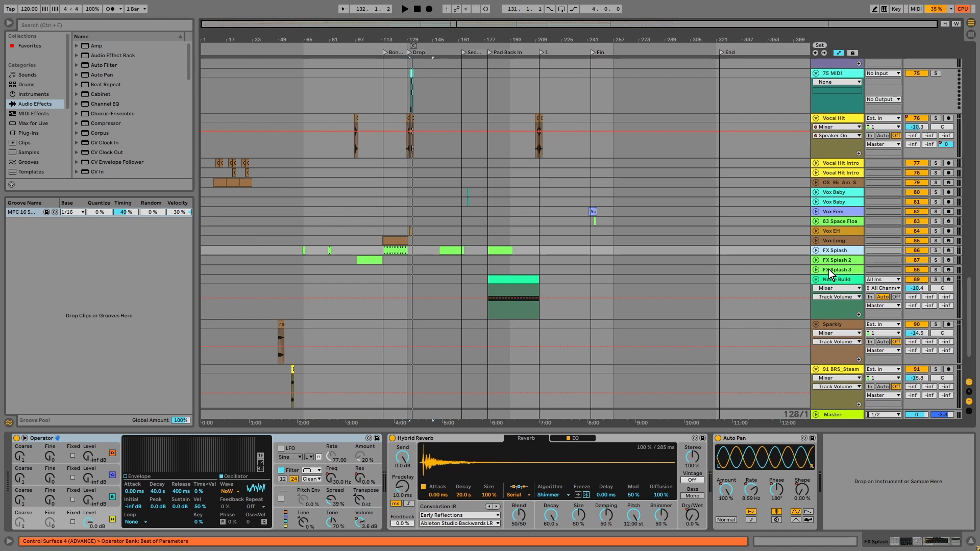
pyautogui.click(830, 269)
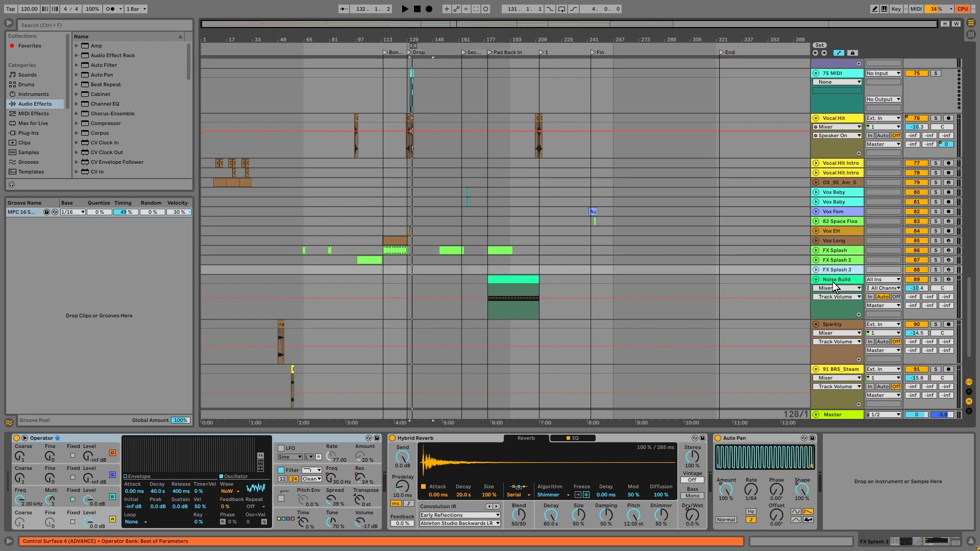
pyautogui.press('Delete')
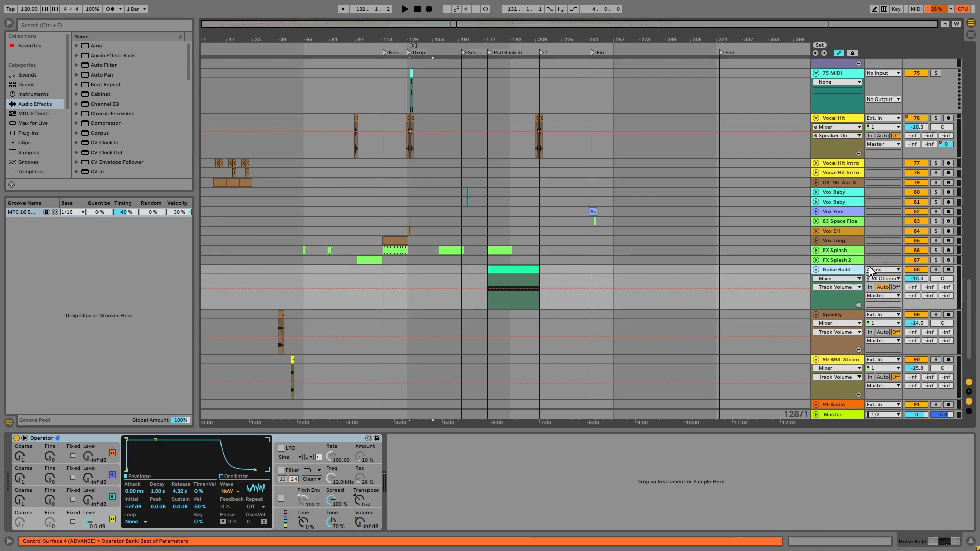
pyautogui.scroll(-1, 699, 290)
pyautogui.click(815, 249)
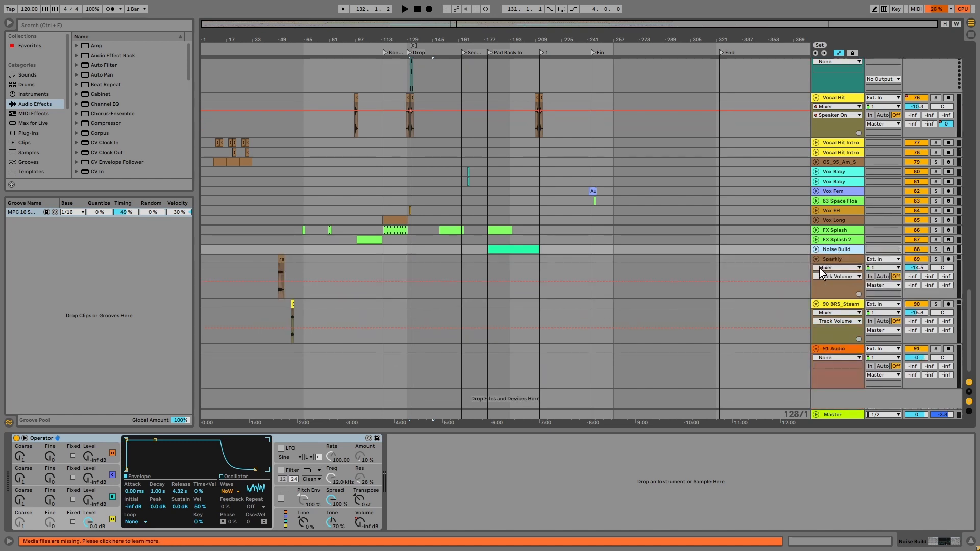
# Audition the Sparkly track's clip at bar 49 soloed, then fold the track and rename it FX Sparkly
pyautogui.click(282, 261)
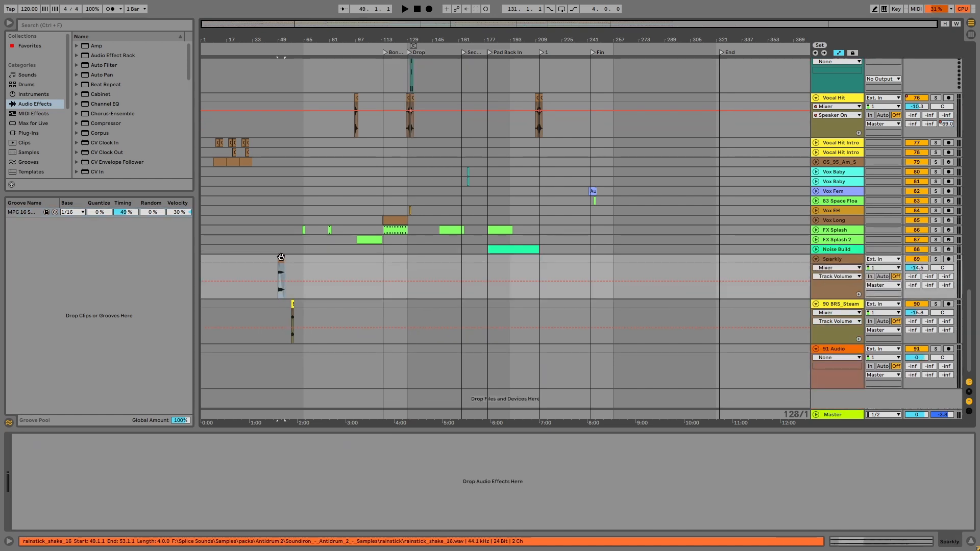
pyautogui.press('space')
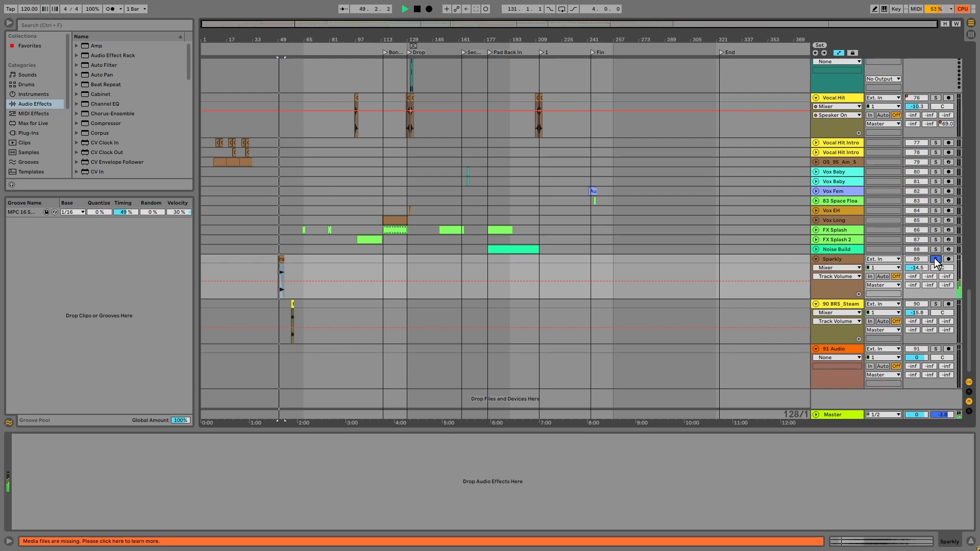
pyautogui.click(817, 260)
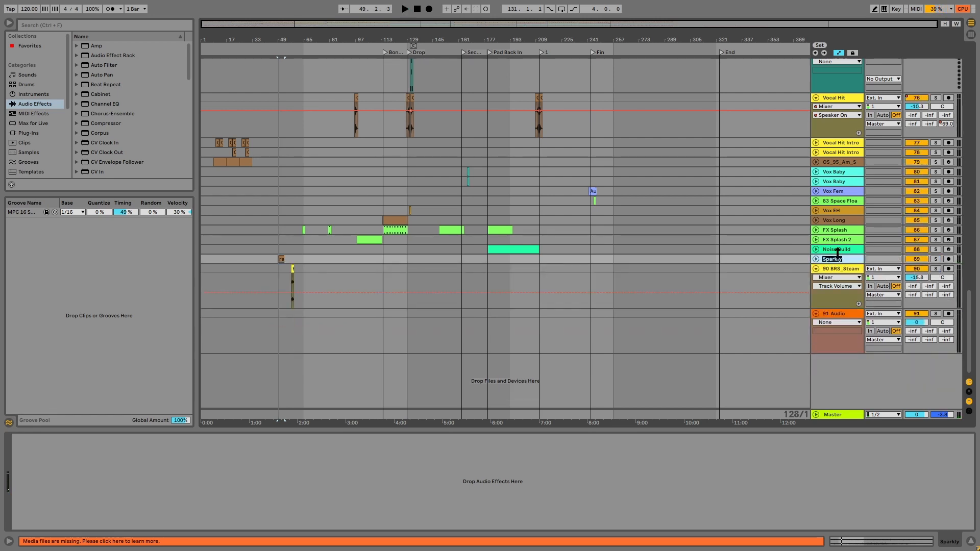
pyautogui.write('FX')
pyautogui.press('Return')
# Audition the 90 BRS_Steam track's clip at bar 57 soloed, and rename the track FX Noise
pyautogui.click(843, 274)
pyautogui.click(292, 273)
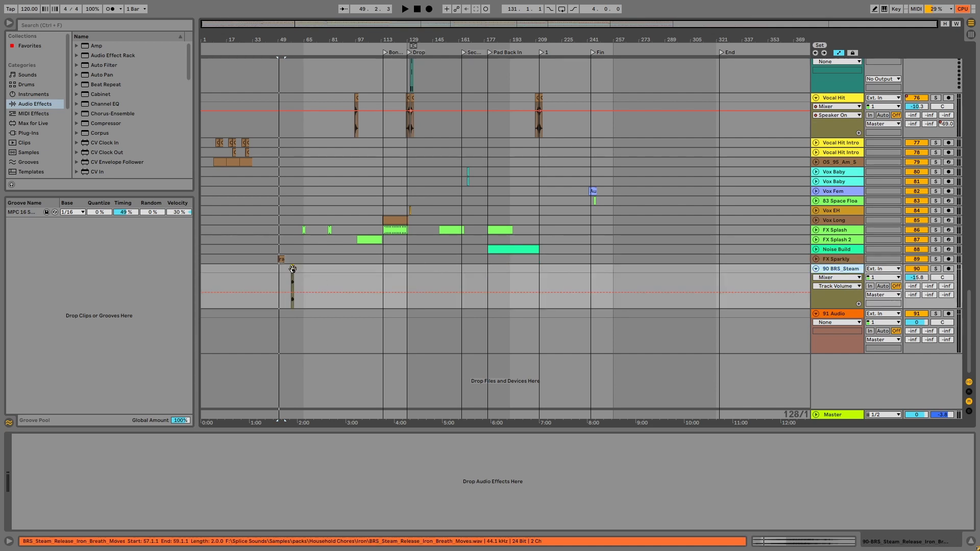
pyautogui.click(936, 268)
pyautogui.press('space')
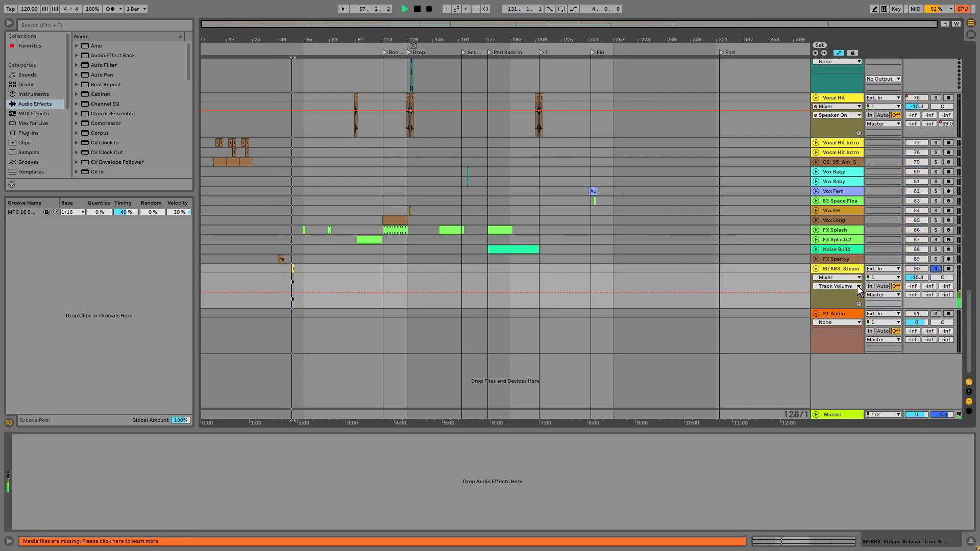
pyautogui.write('FX Noise')
# Delete the empty 91 Audio track at the end of the arrangement
pyautogui.click(848, 314)
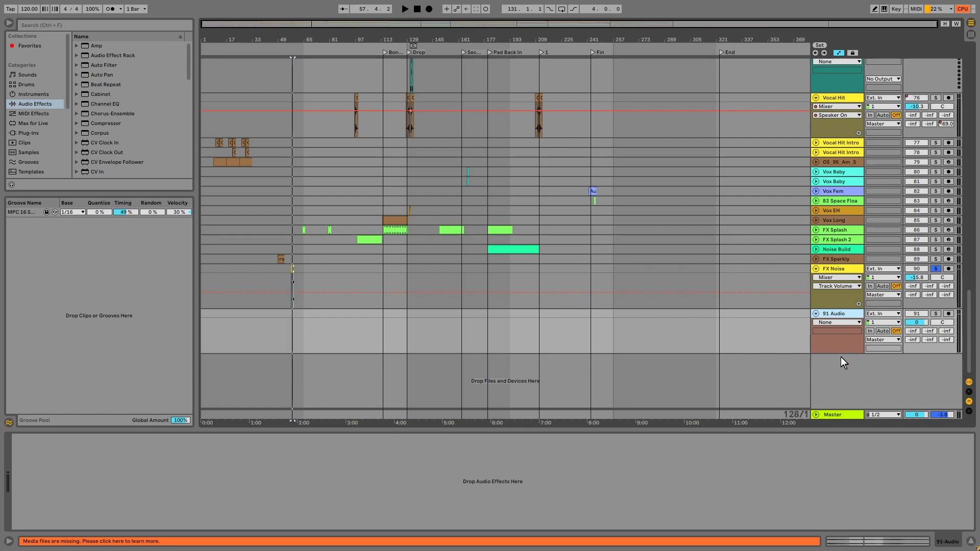
pyautogui.press('Delete')
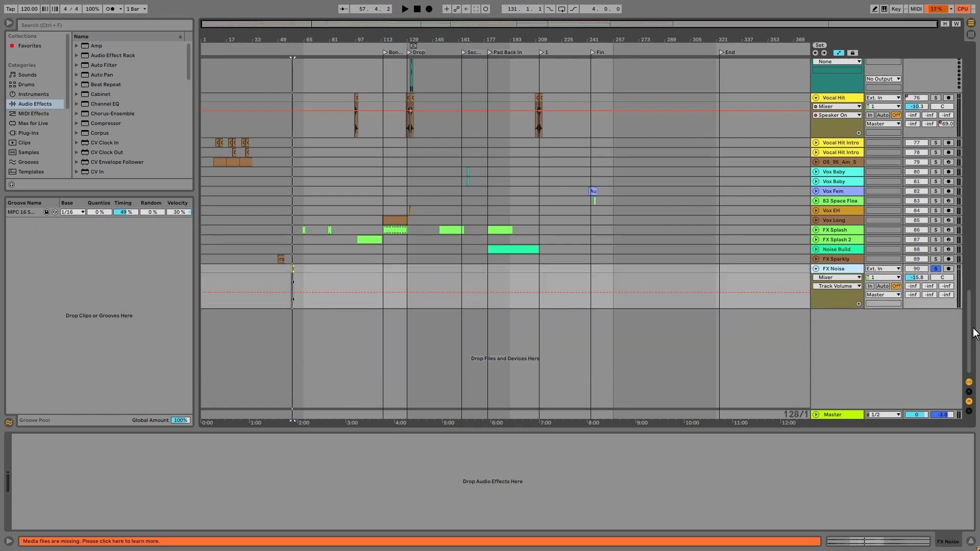
# Solo the First Skon track and listen to its clips, including from bar 77
pyautogui.moveTo(969, 325); pyautogui.dragTo(926, 59)
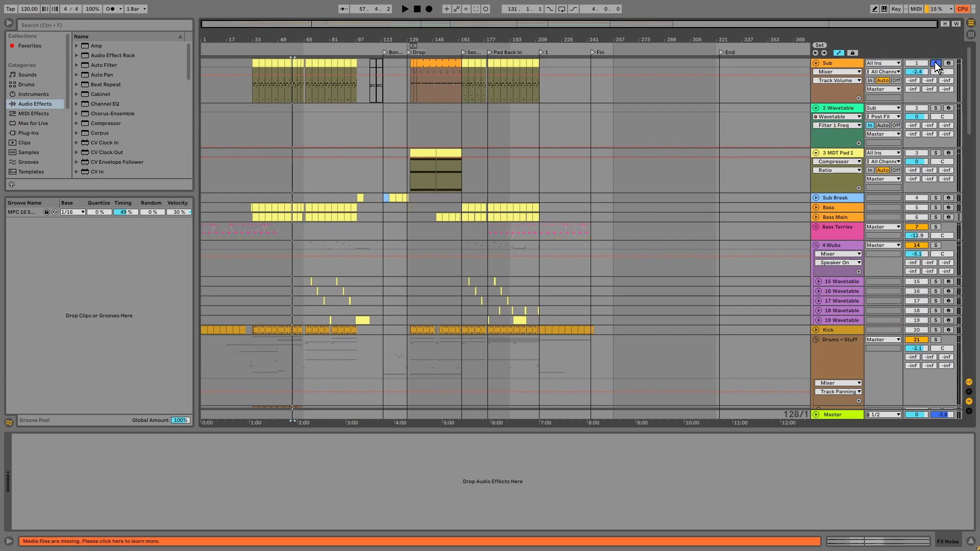
pyautogui.moveTo(973, 115); pyautogui.dragTo(970, 241)
pyautogui.click(833, 227)
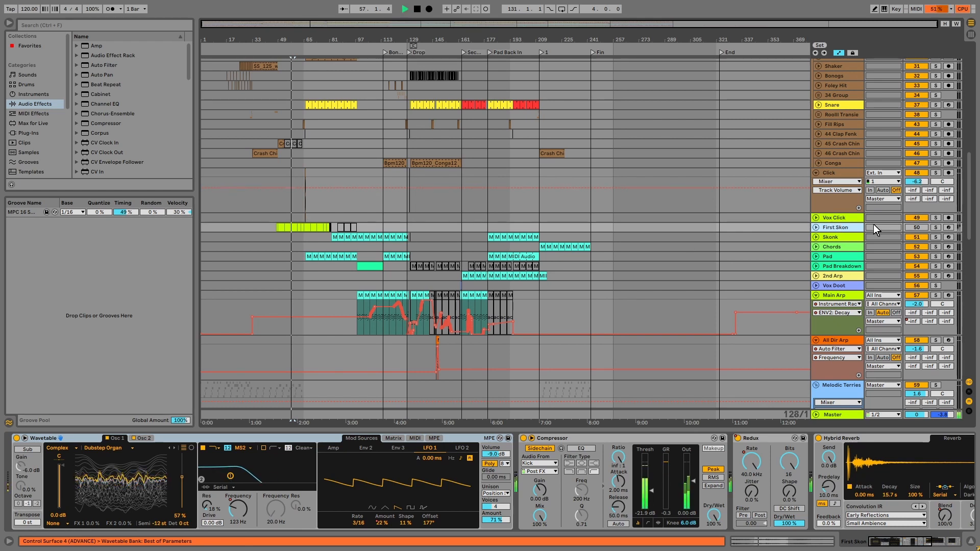
pyautogui.click(936, 227)
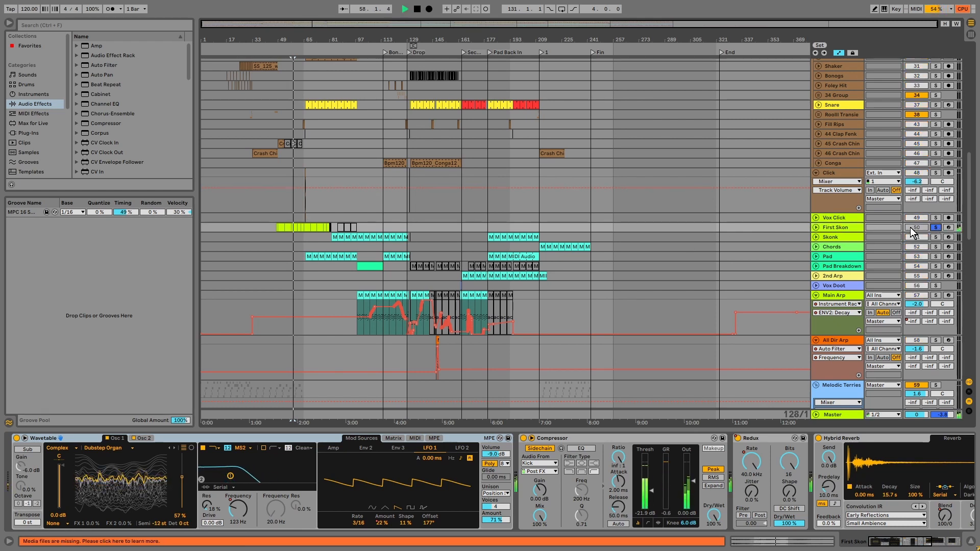
pyautogui.click(325, 200)
pyautogui.press('space')
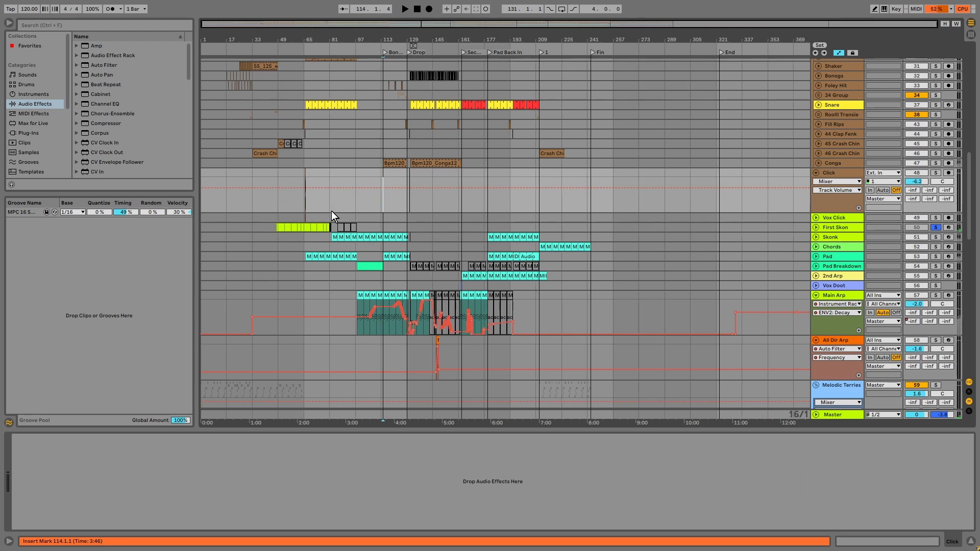
pyautogui.click(323, 194)
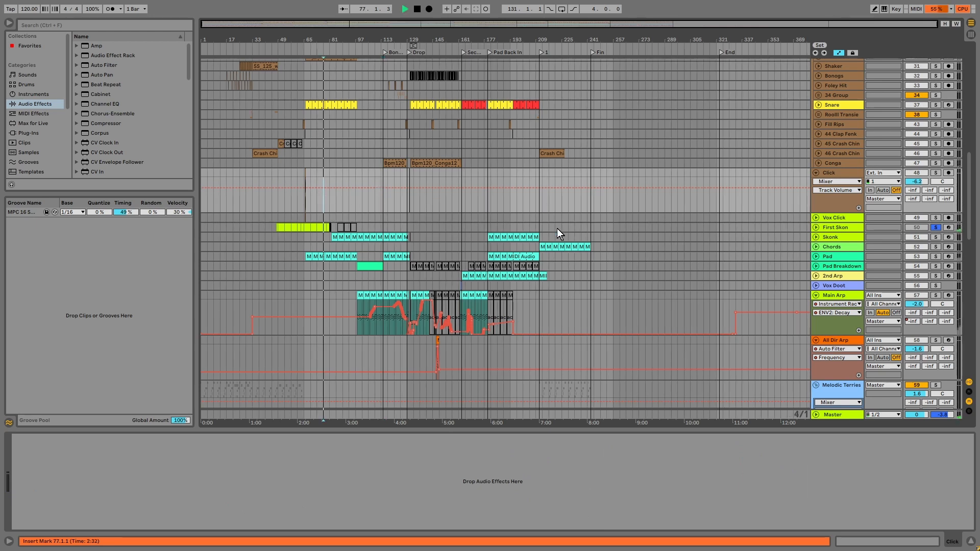
# Inspect the First Skon track's device chain and delete the track
pyautogui.click(841, 227)
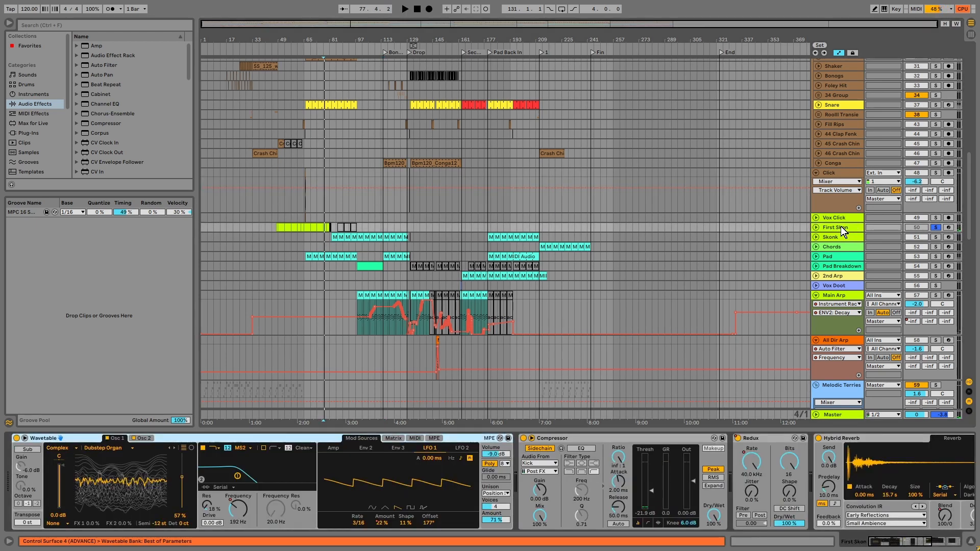
pyautogui.moveTo(893, 537); pyautogui.dragTo(821, 534)
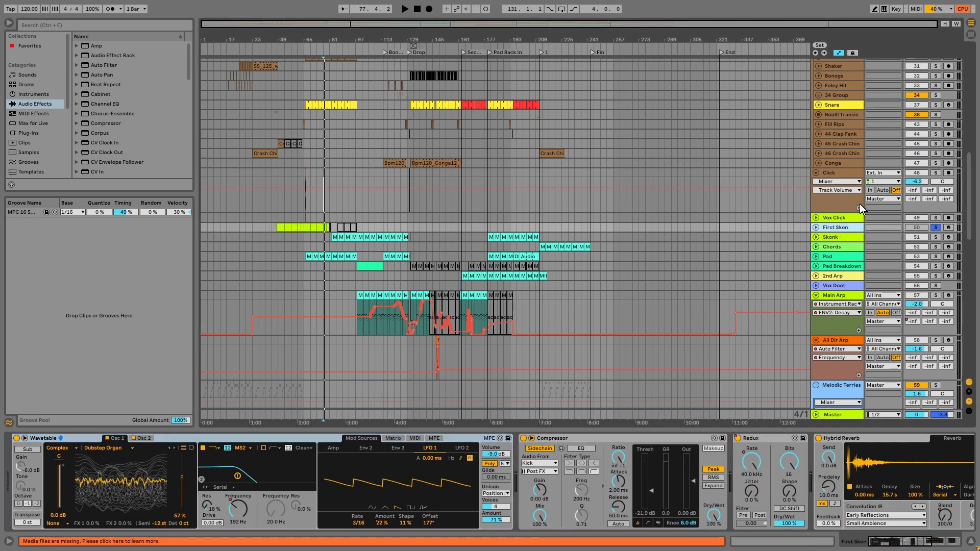
pyautogui.press('Delete')
pyautogui.scroll(-10, 931, 250)
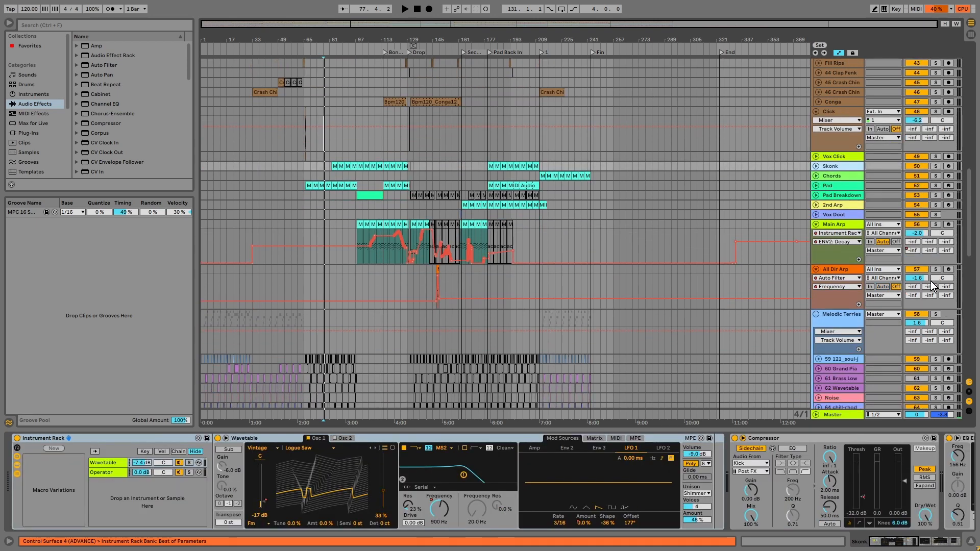
# Unfold the Brass Low track and audition its clip at bar 222 soloed
pyautogui.click(845, 225)
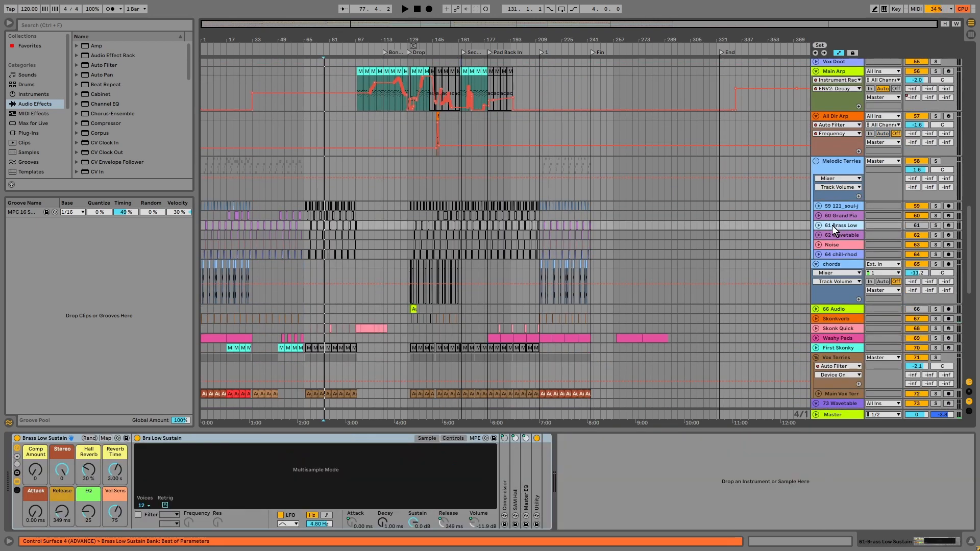
pyautogui.click(819, 224)
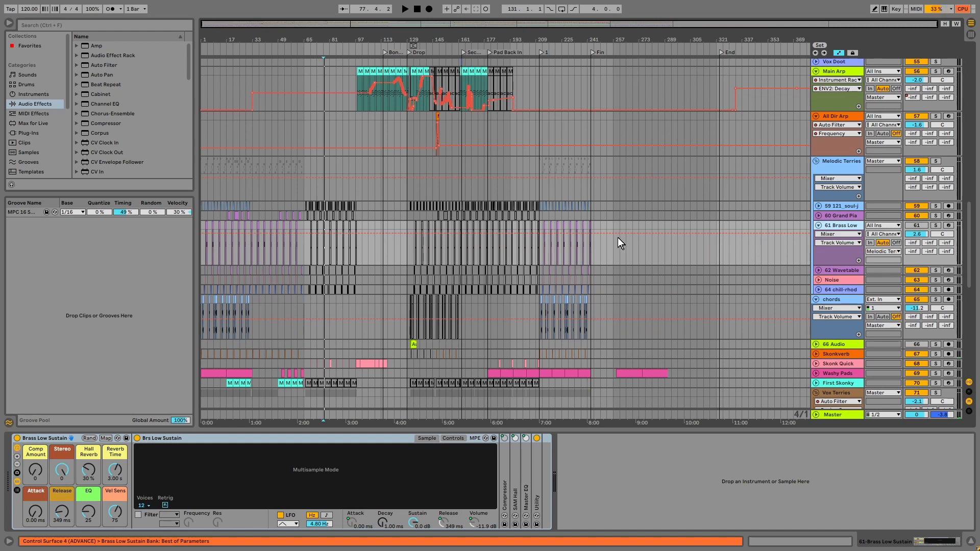
pyautogui.click(549, 246)
pyautogui.press('z')
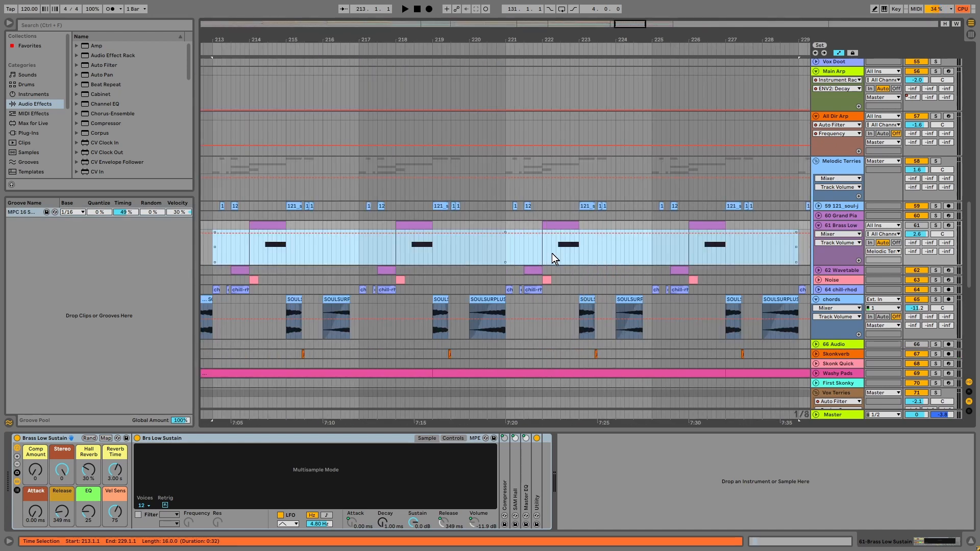
pyautogui.click(546, 252)
pyautogui.click(937, 226)
pyautogui.press('space')
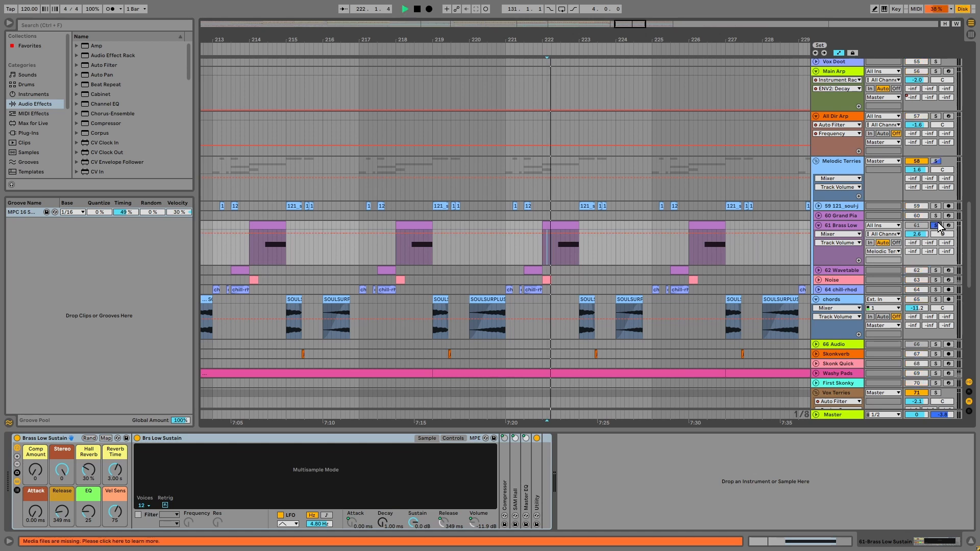
# Compare the mix from bar 222 without and with the Brass Low track active, and delete the track
pyautogui.click(937, 226)
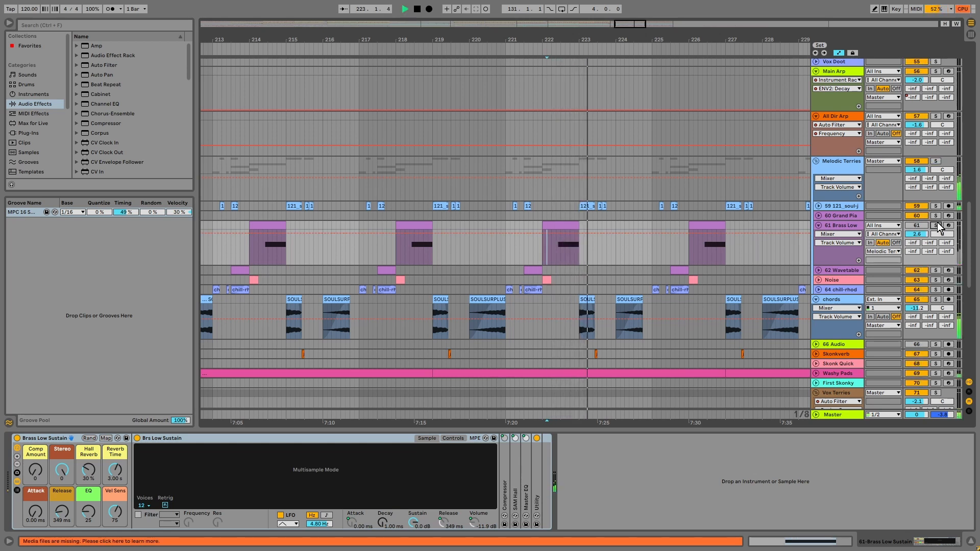
pyautogui.click(543, 243)
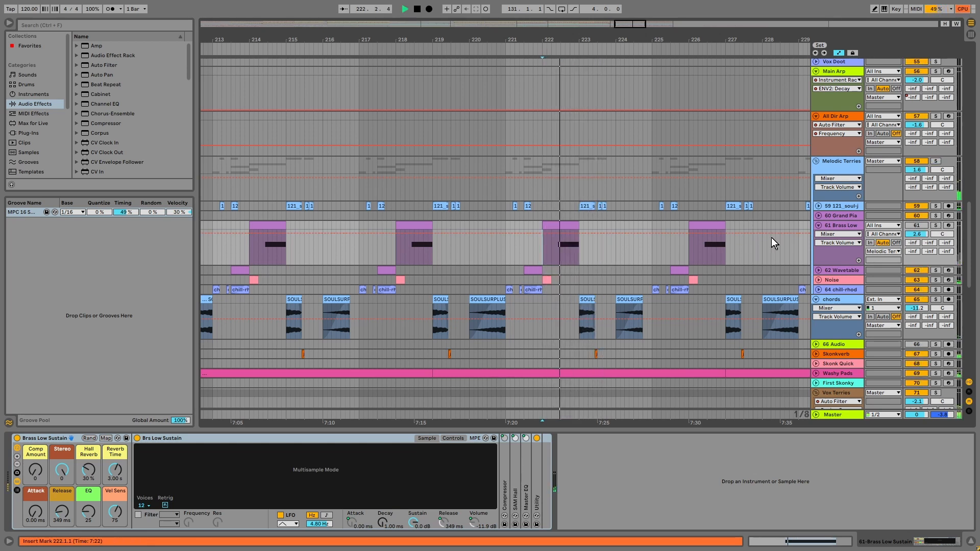
pyautogui.click(916, 226)
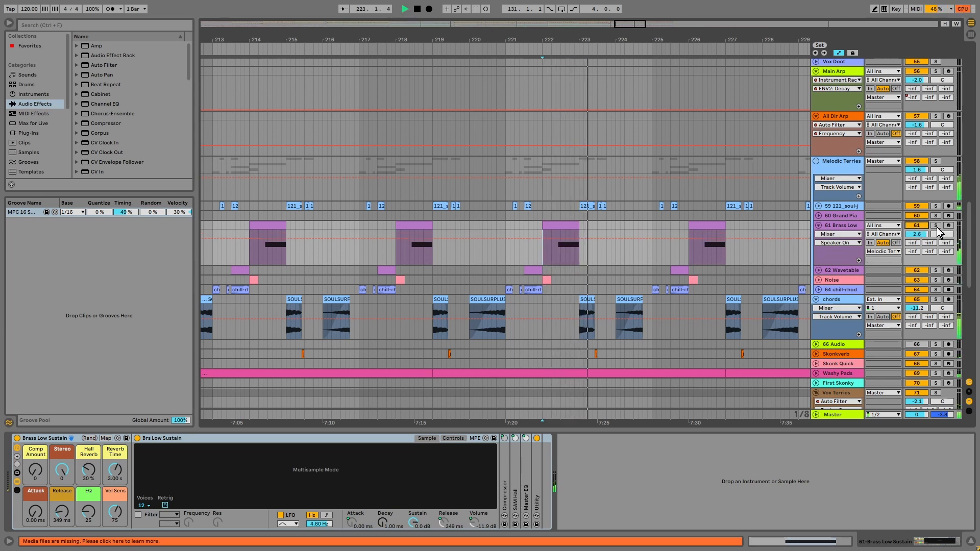
pyautogui.click(936, 226)
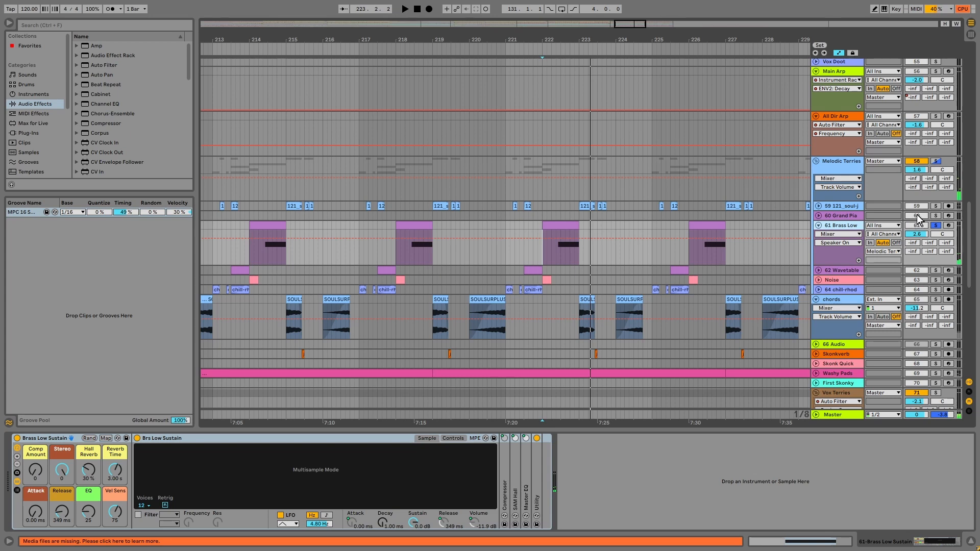
pyautogui.press('Delete')
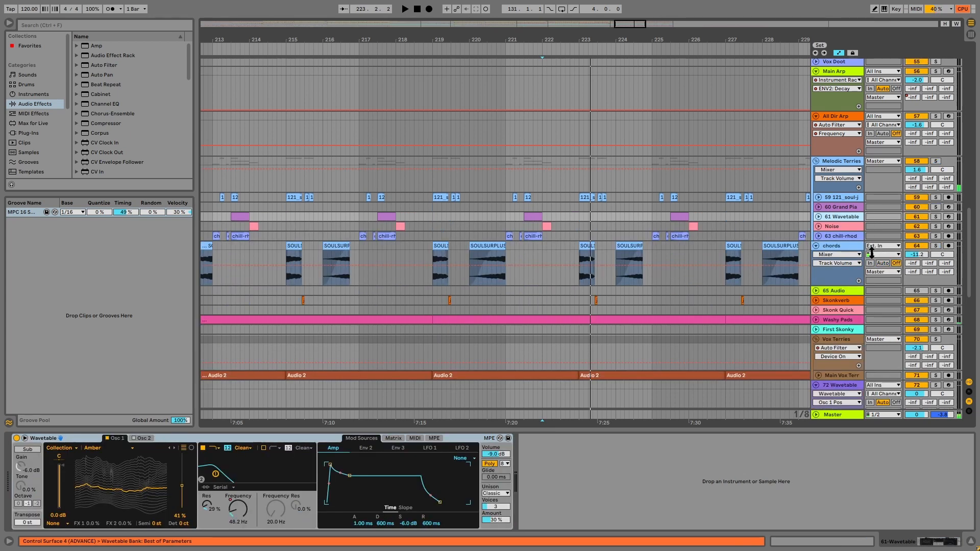
# Unfold the 65 Audio track and audition its clip at bar 131 soloed
pyautogui.scroll(-1, 878, 266)
pyautogui.click(841, 280)
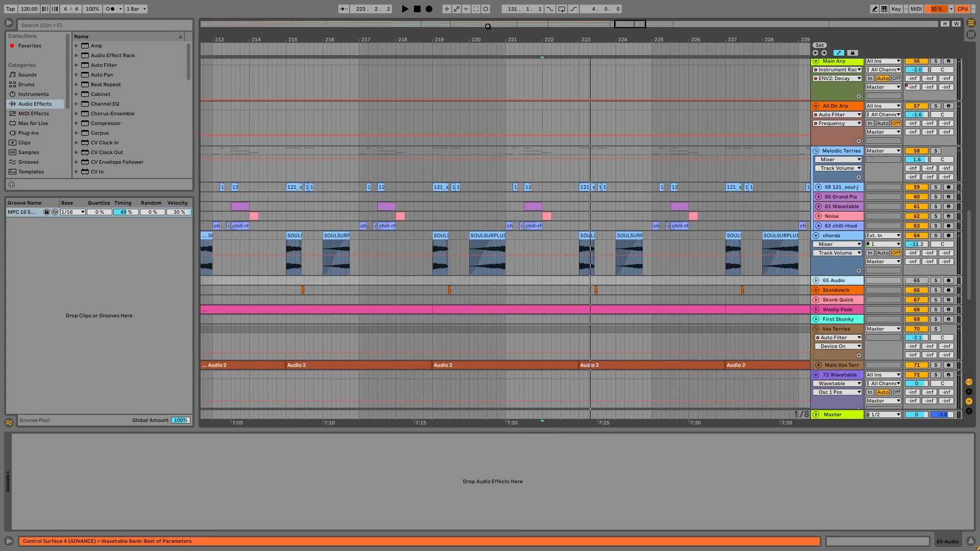
pyautogui.moveTo(488, 26); pyautogui.dragTo(632, 43)
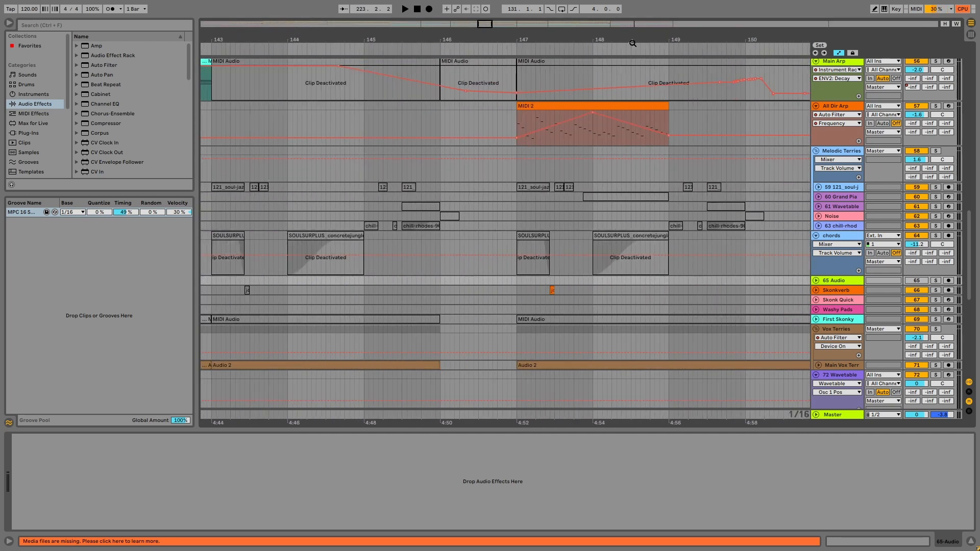
pyautogui.moveTo(458, 24); pyautogui.dragTo(457, 18)
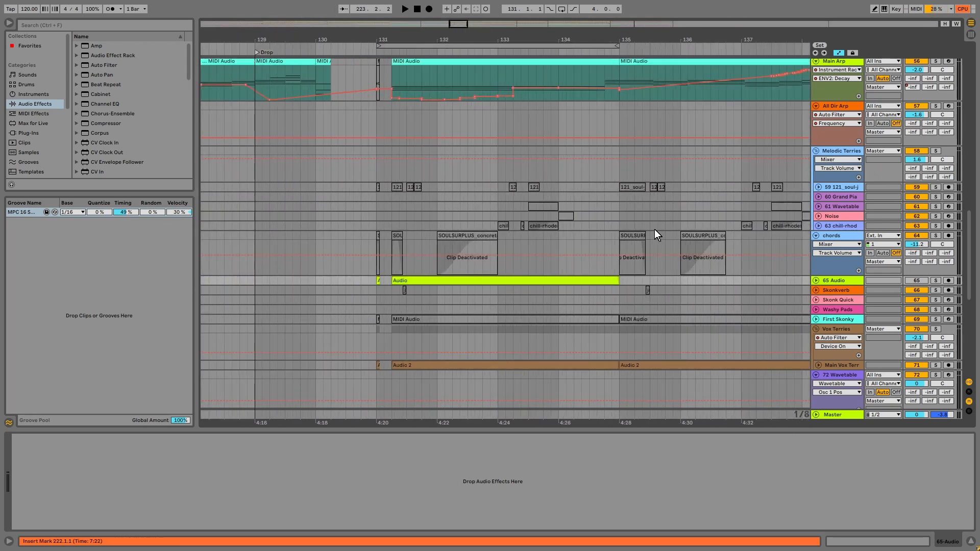
pyautogui.click(816, 280)
pyautogui.click(392, 303)
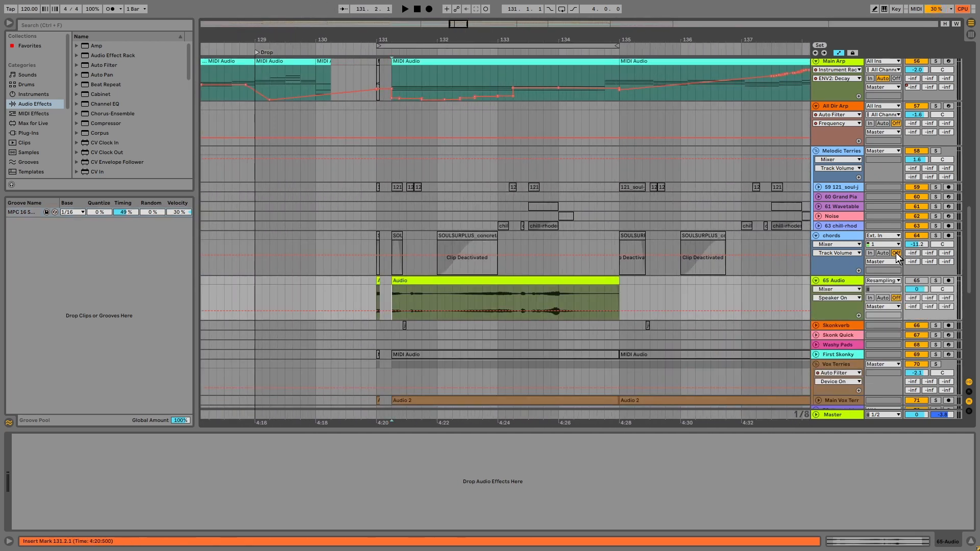
pyautogui.click(936, 281)
pyautogui.press('space')
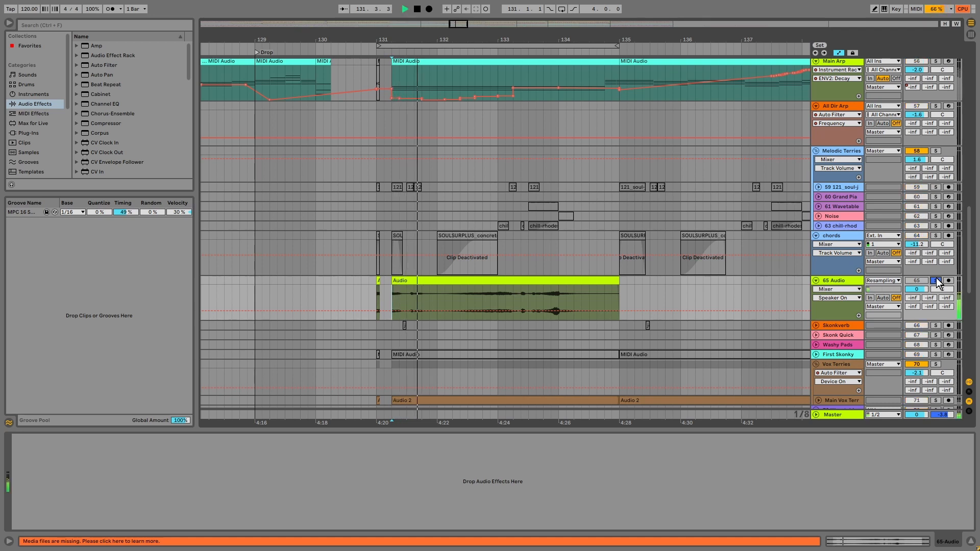
pyautogui.press('space')
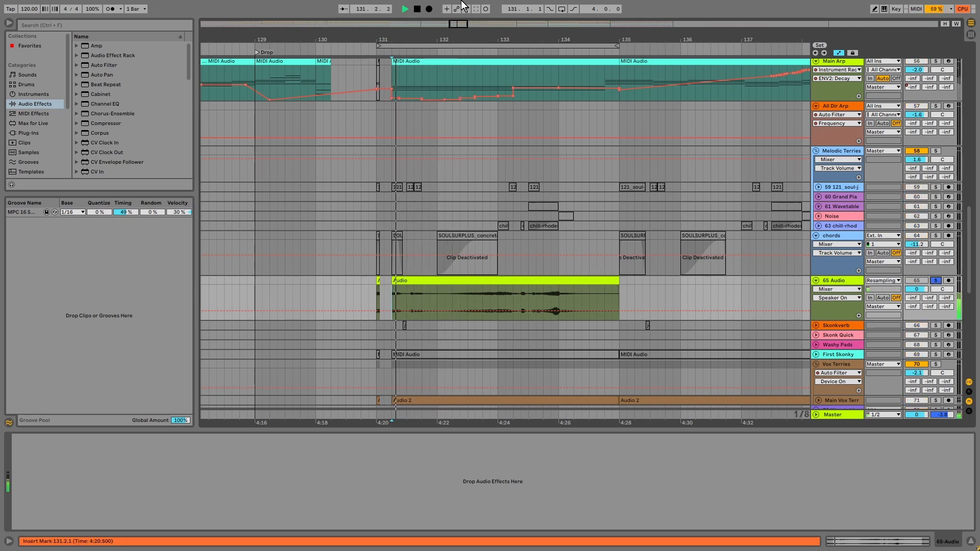
pyautogui.press('space')
# Take the 65 Audio track out of solo, toggle its activator, and listen to the mix from bar 83
pyautogui.moveTo(457, 24); pyautogui.dragTo(630, 16)
pyautogui.click(468, 23)
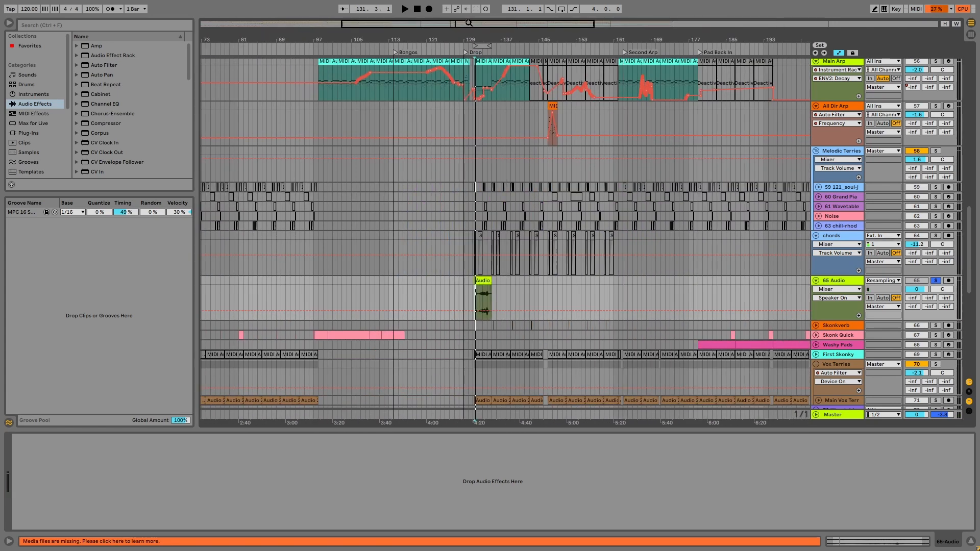
pyautogui.click(940, 285)
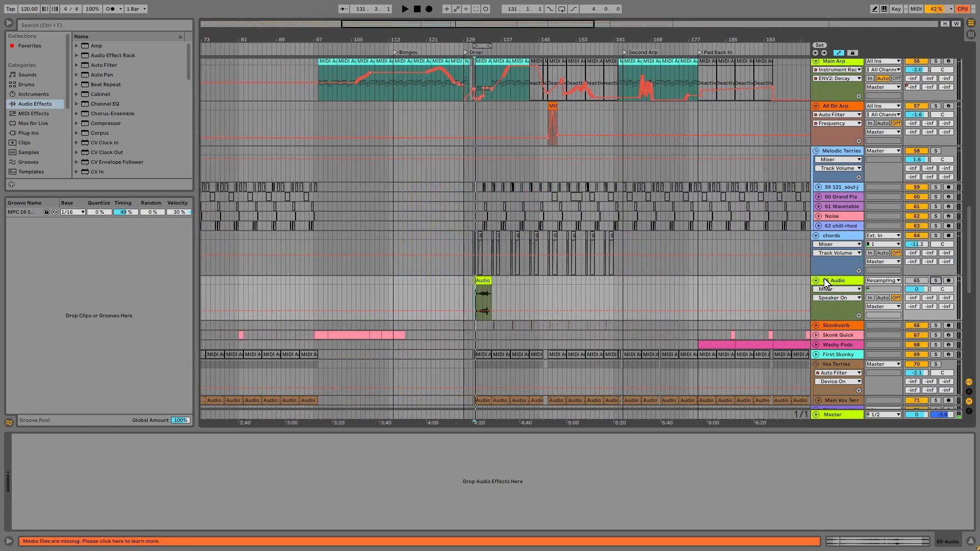
pyautogui.click(844, 280)
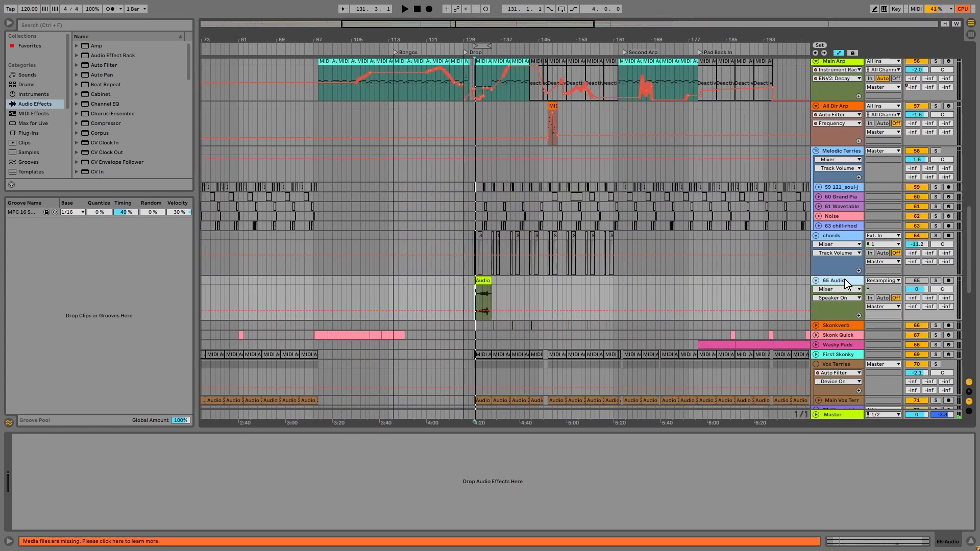
pyautogui.click(916, 281)
pyautogui.click(246, 207)
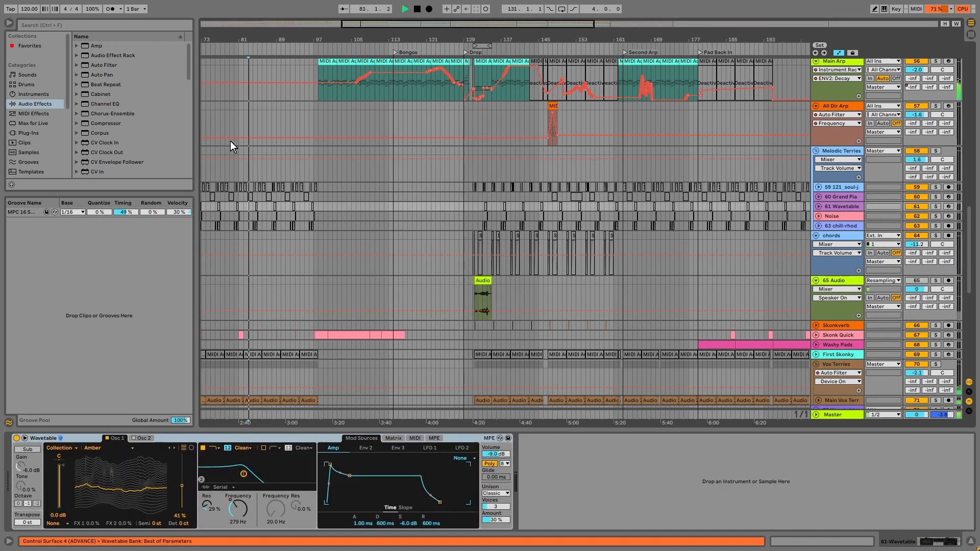
# Listen to the mix from the start of the arrangement, and delete the 65 Audio track
pyautogui.hscroll(-8, 221, 182)
pyautogui.scroll(2, 228, 177)
pyautogui.hscroll(-5, 228, 176)
pyautogui.scroll(2, 243, 207)
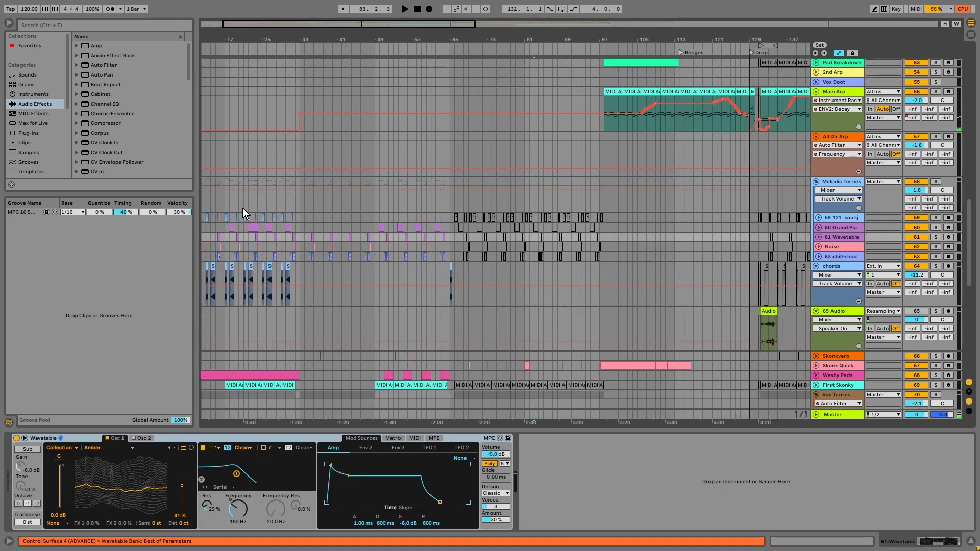
pyautogui.click(203, 247)
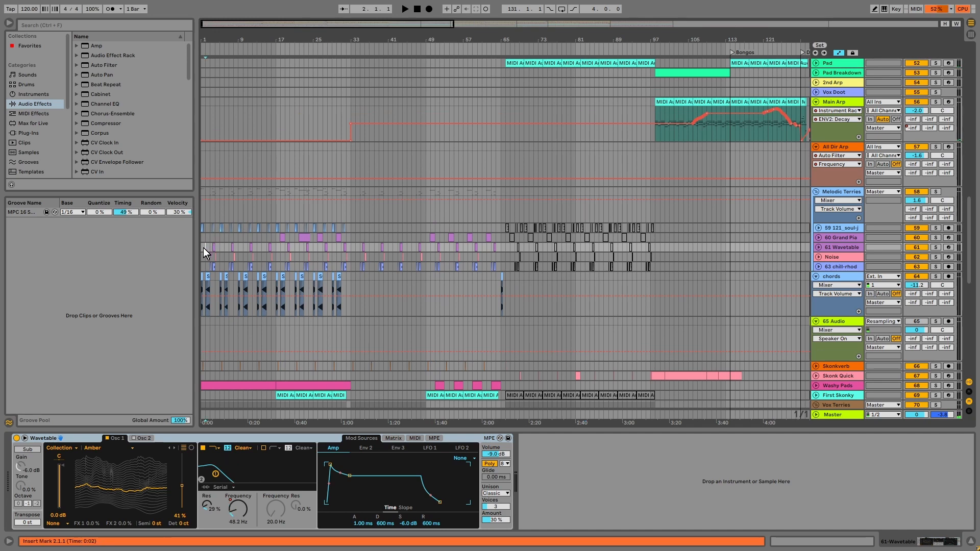
pyautogui.click(201, 250)
pyautogui.press('space')
pyautogui.scroll(-4, 511, 245)
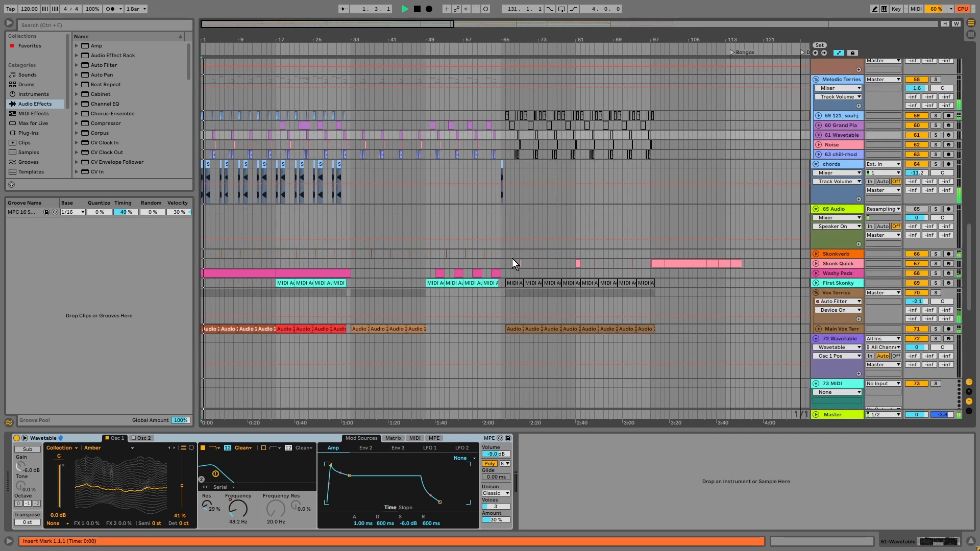
pyautogui.press('space')
pyautogui.click(846, 212)
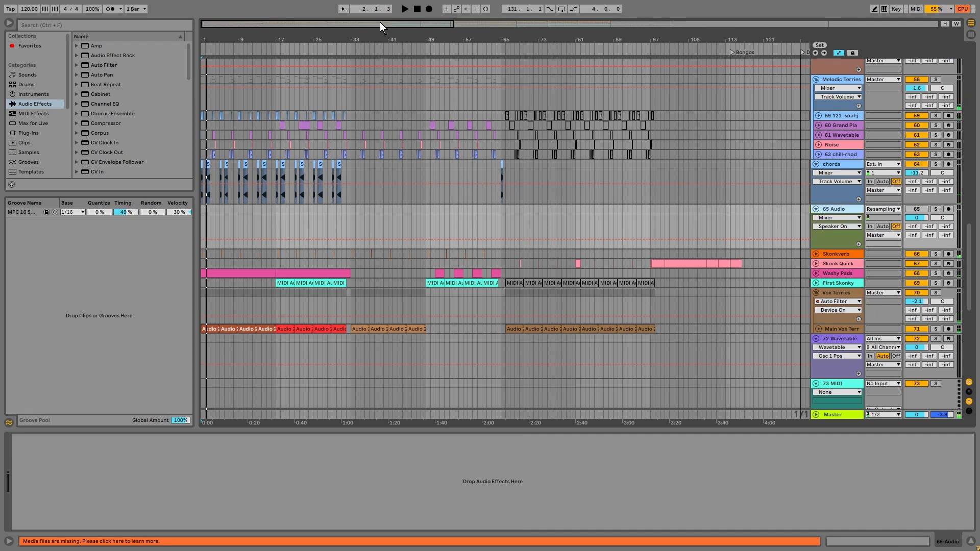
pyautogui.press('Delete')
# Delete the automation of the Vocal Hit track's activator
pyautogui.moveTo(360, 38); pyautogui.dragTo(678, 61)
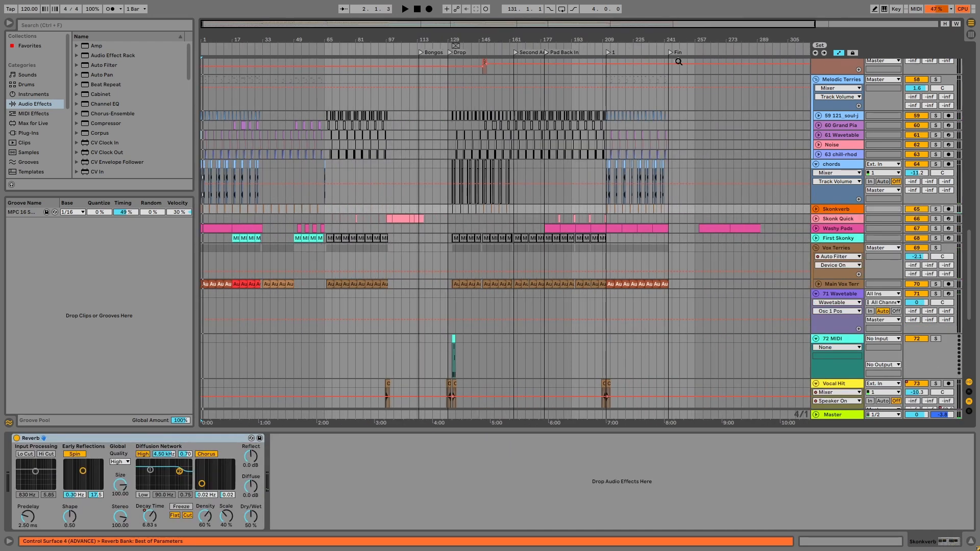
pyautogui.scroll(-8, 853, 294)
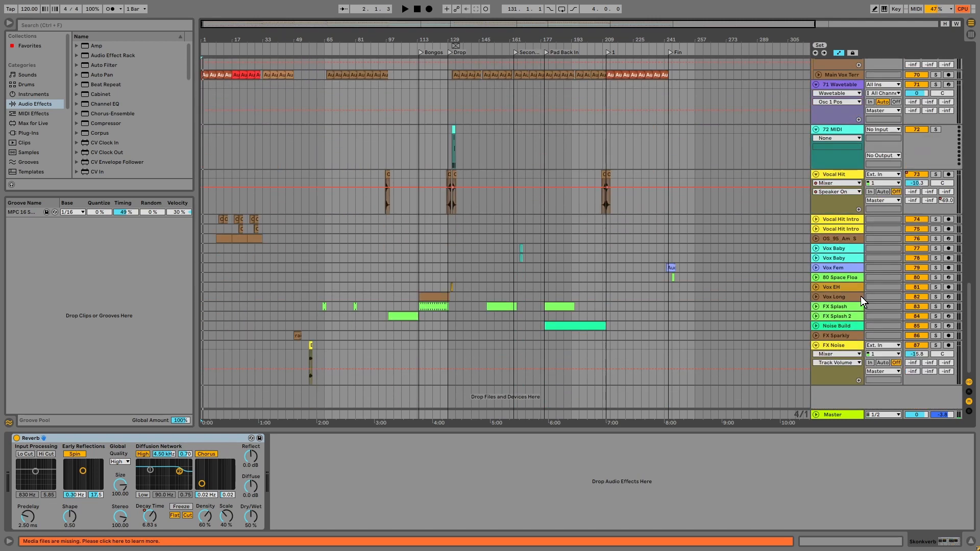
pyautogui.rightClick(916, 174)
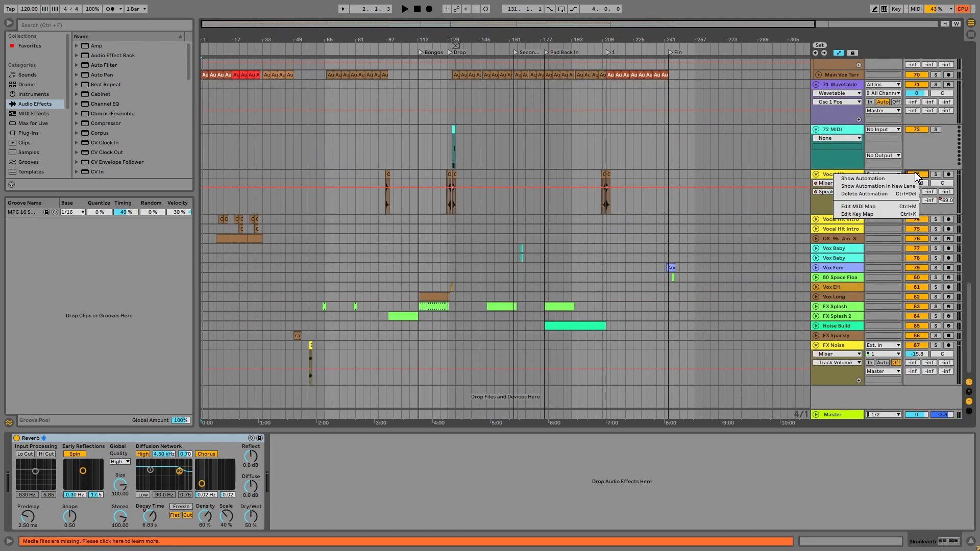
pyautogui.click(890, 193)
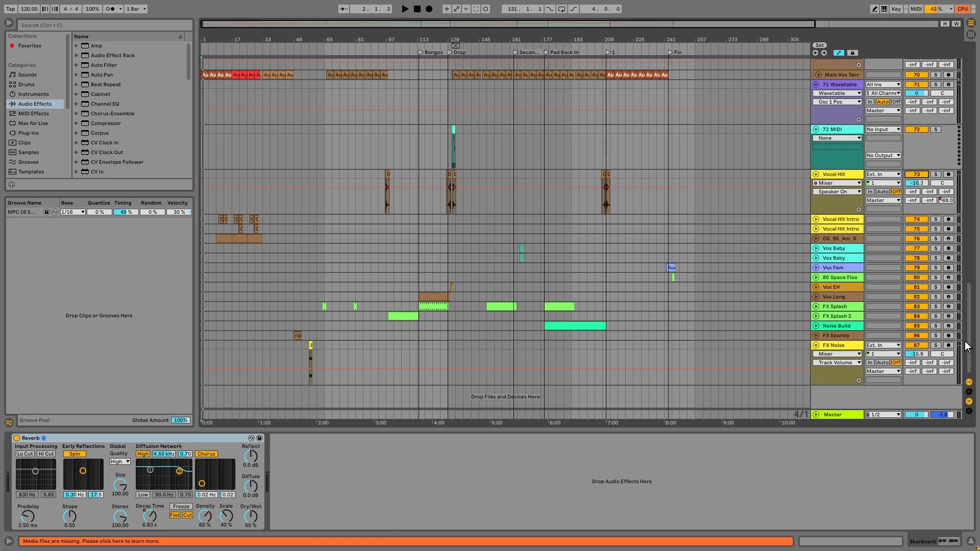
# Rename the 2 Wavetable track near the start of the track list as Bass from Sub
pyautogui.moveTo(970, 344); pyautogui.dragTo(943, 54)
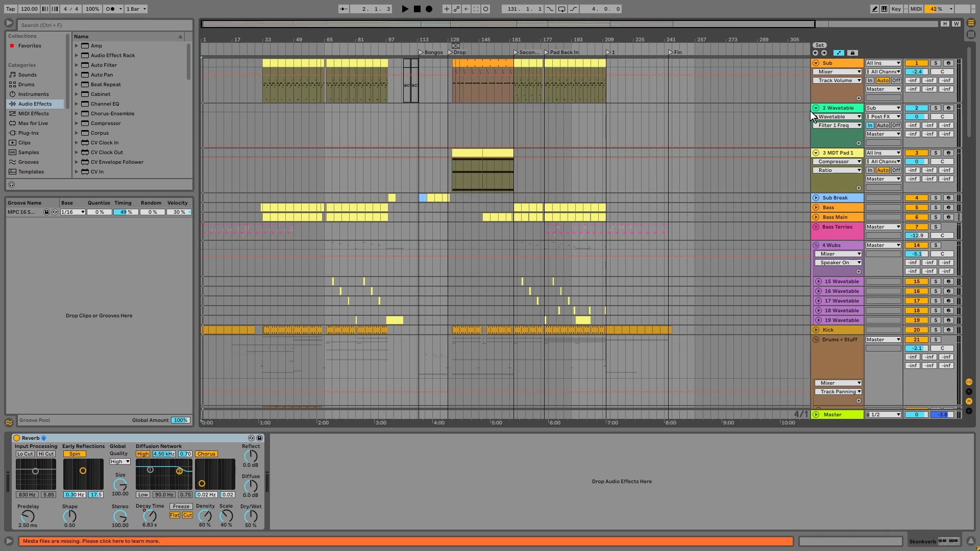
pyautogui.click(837, 109)
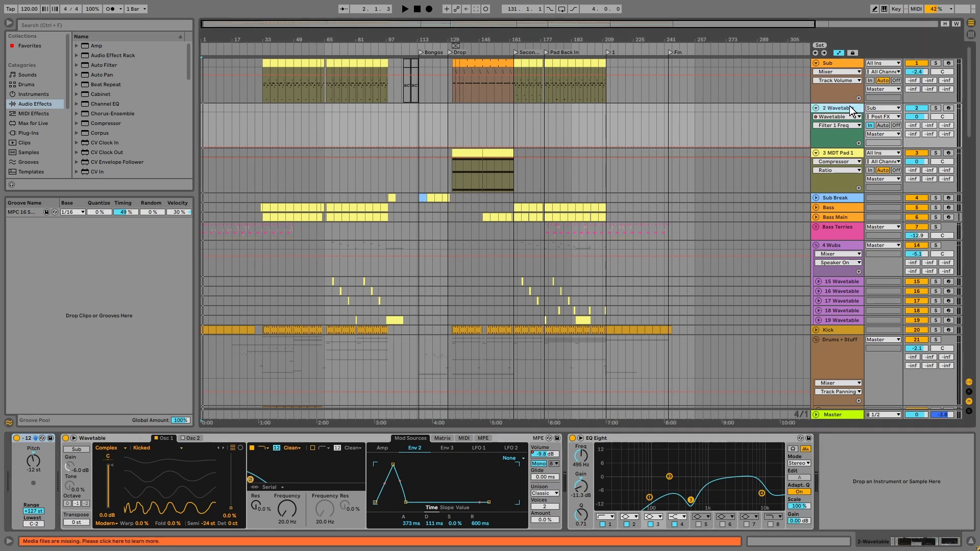
pyautogui.hotkey('ctrl', 'r')
pyautogui.write('Bass from Sub')
# Rename the 3 MDT Pad 1 track as Main Drop Pad
pyautogui.click(829, 152)
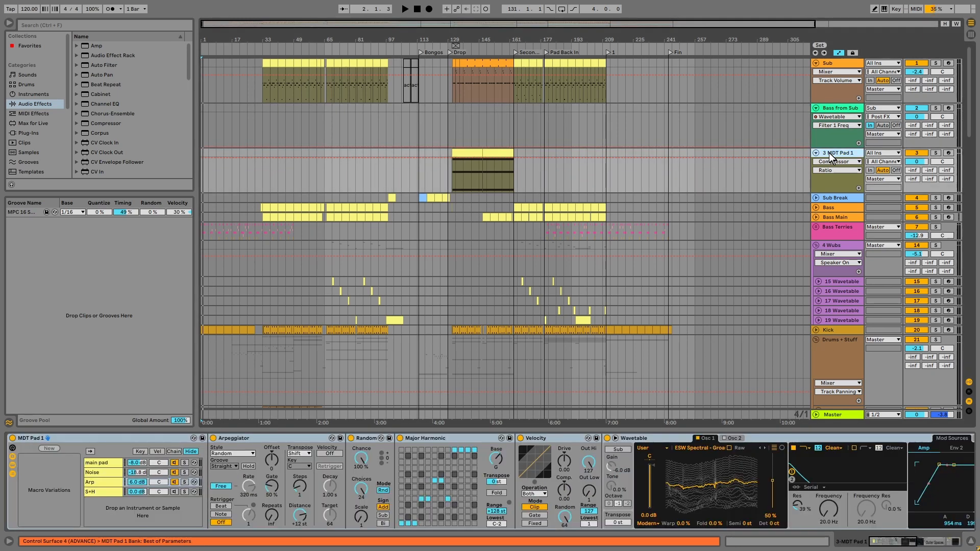
pyautogui.hotkey('ctrl', 'r')
pyautogui.write('Main Drop Pad')
pyautogui.press('Return')
# Fold the 4 Wubs and Drums + Stuff groups, and select the Click track
pyautogui.scroll(-2, 853, 206)
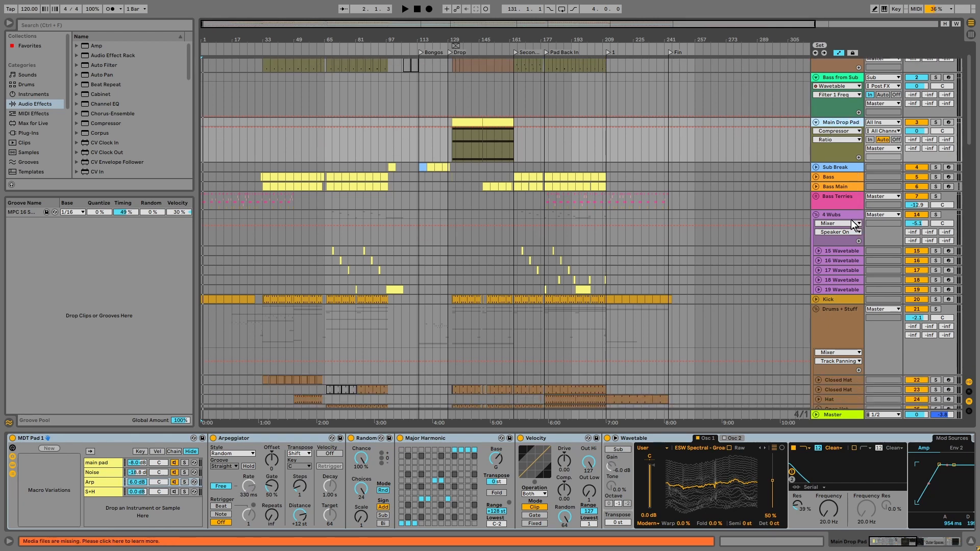
pyautogui.click(816, 214)
pyautogui.scroll(-2, 837, 211)
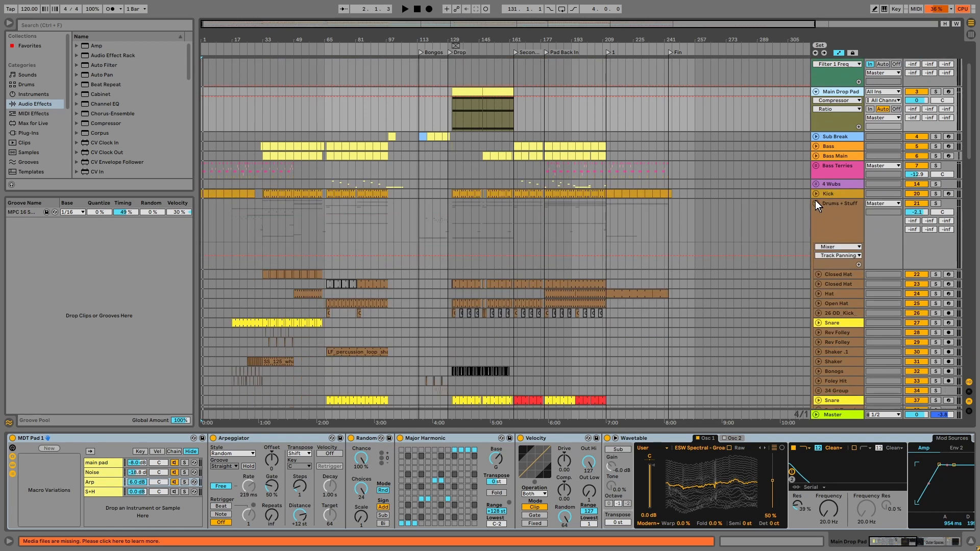
pyautogui.click(816, 204)
pyautogui.scroll(-3, 822, 214)
pyautogui.click(834, 210)
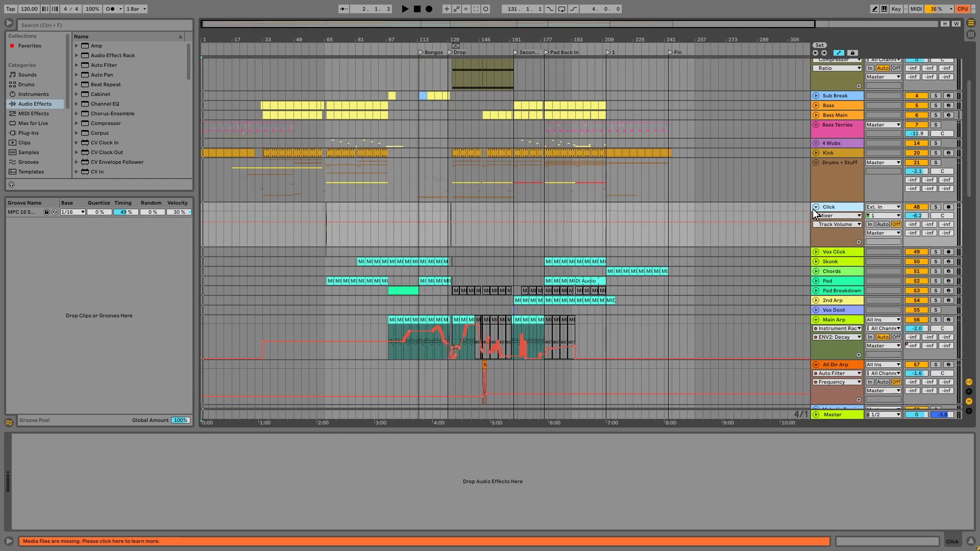
# Review the tracks from Drums + Stuff down to 2nd Arp, viewing the devices on Skonk, Chords and 2nd Arp
pyautogui.click(840, 162)
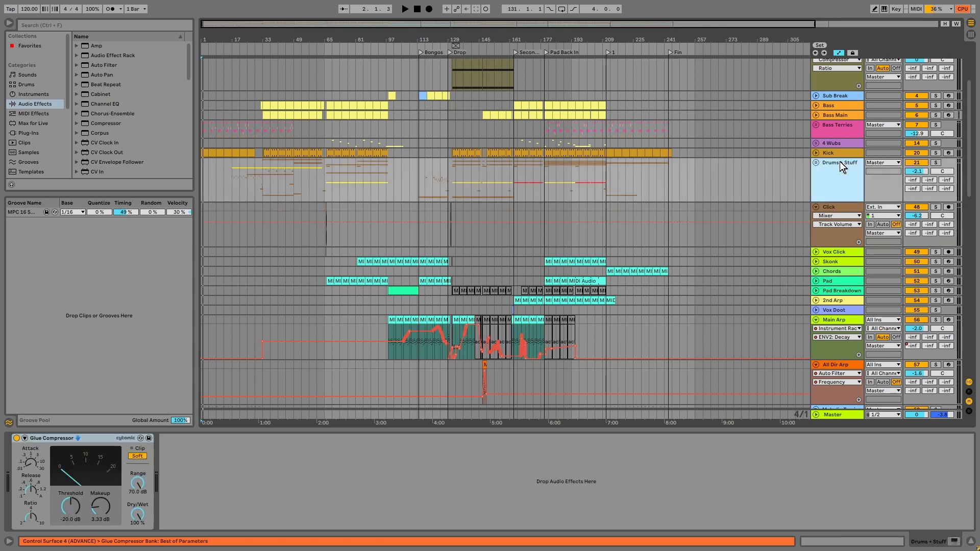
pyautogui.click(832, 208)
pyautogui.scroll(-3, 836, 234)
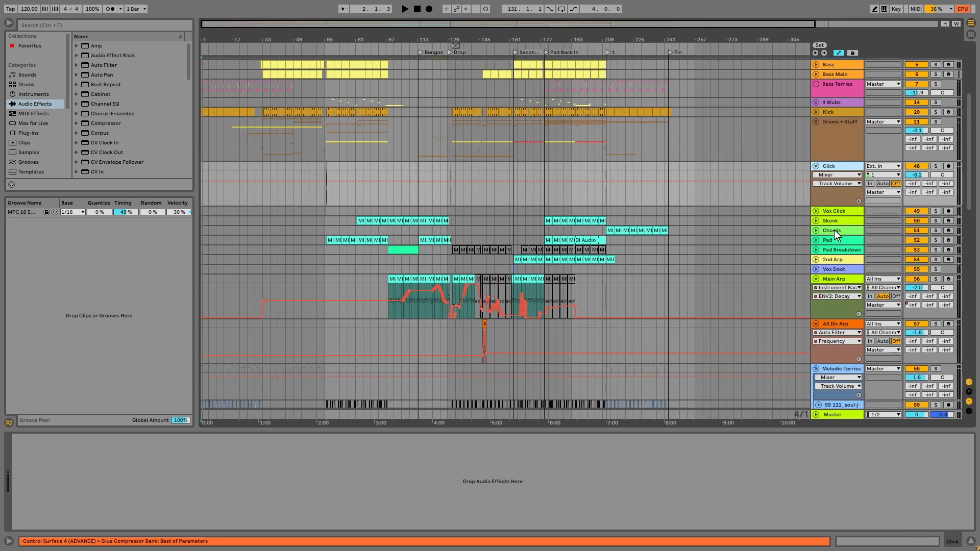
pyautogui.click(835, 220)
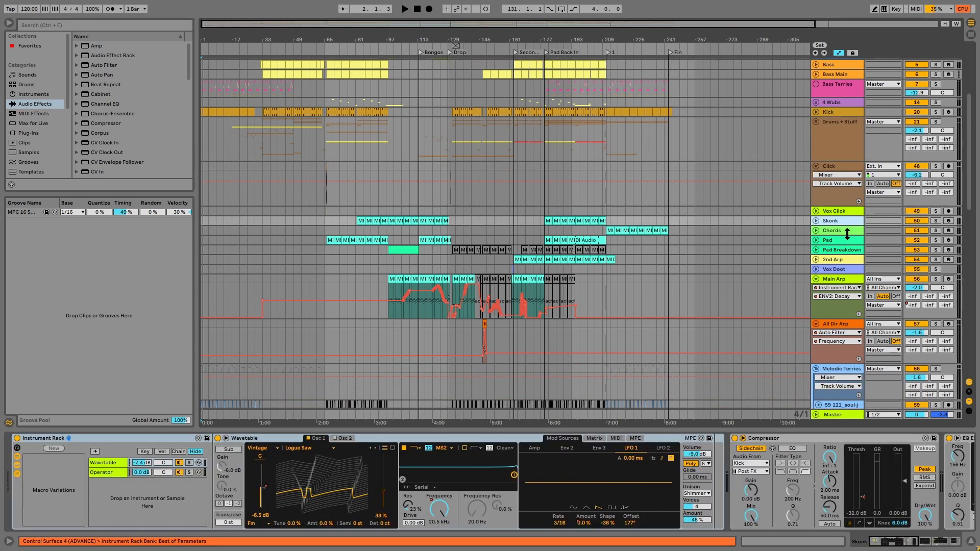
pyautogui.click(844, 231)
pyautogui.click(843, 259)
pyautogui.scroll(-3, 843, 261)
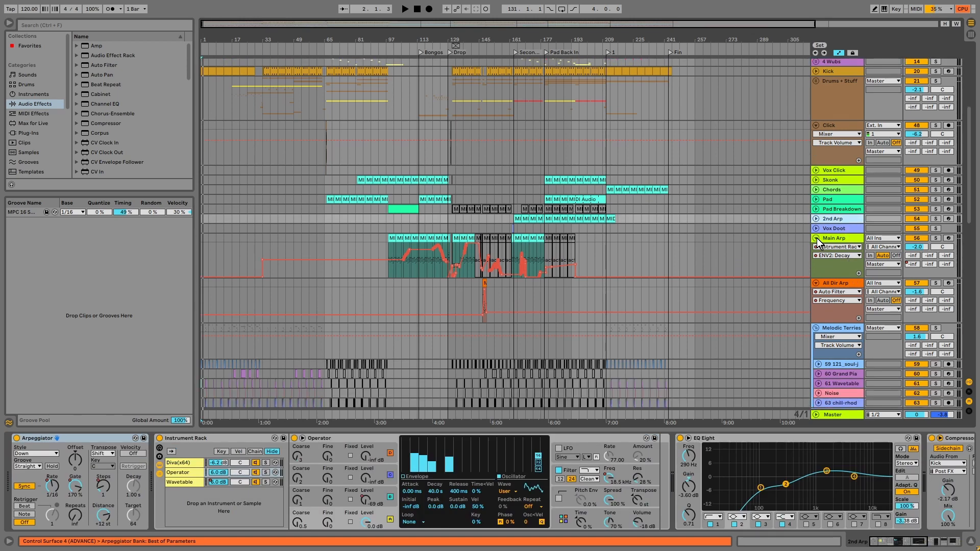
pyautogui.scroll(-3, 848, 238)
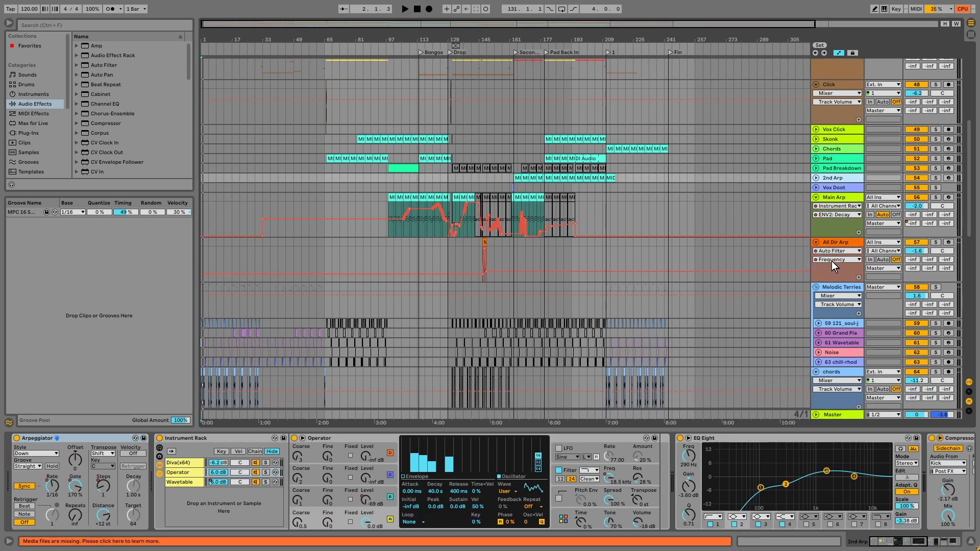
# Collapse the Melodic Terries group, the chords track and the Vox Terries group
pyautogui.scroll(-3, 869, 332)
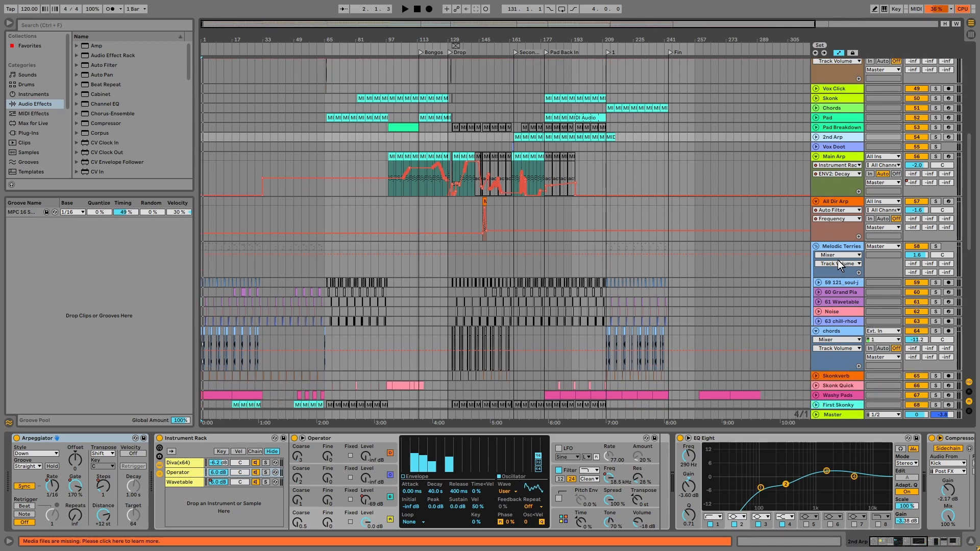
pyautogui.click(815, 246)
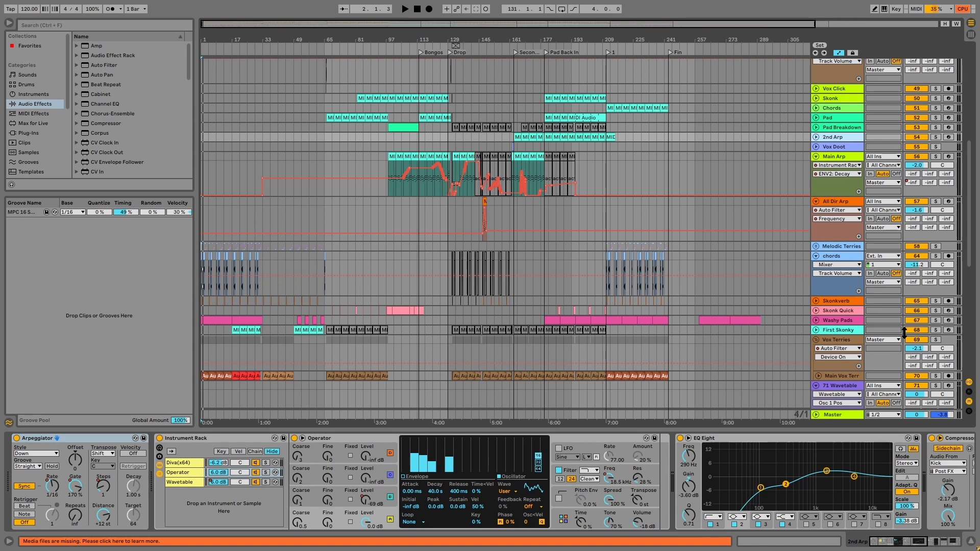
pyautogui.scroll(-1, 841, 244)
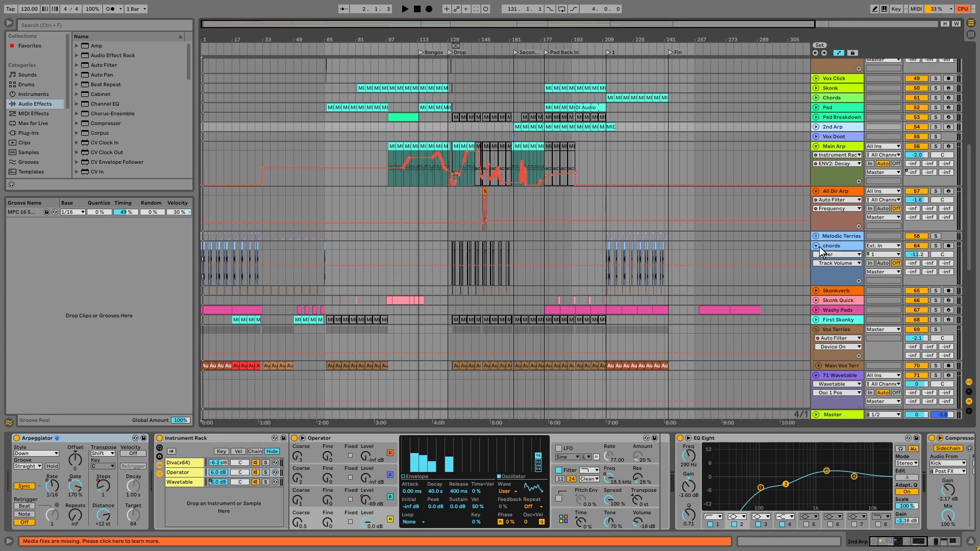
pyautogui.click(815, 246)
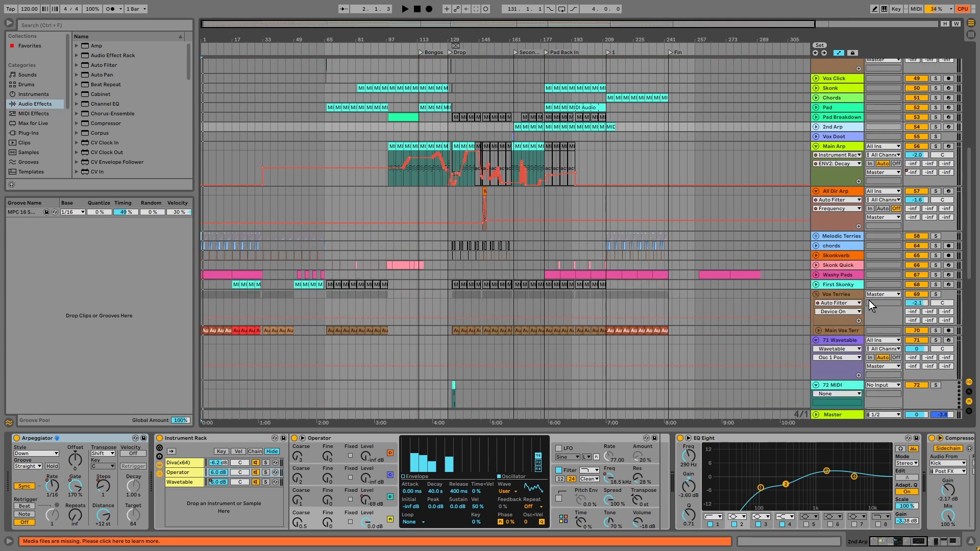
pyautogui.scroll(-2, 875, 240)
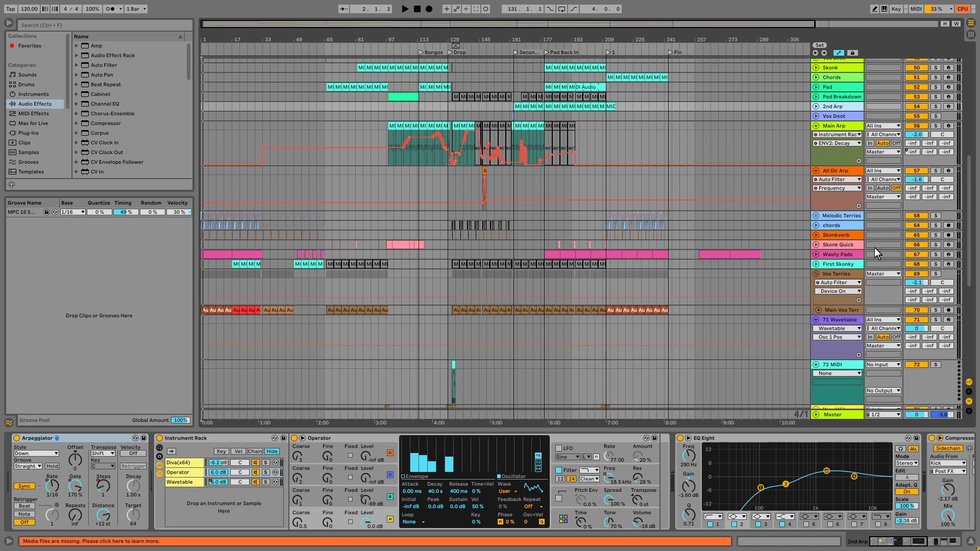
pyautogui.click(816, 274)
# Delete the empty 71 Wavetable track and the MIDI track directly below it
pyautogui.click(813, 284)
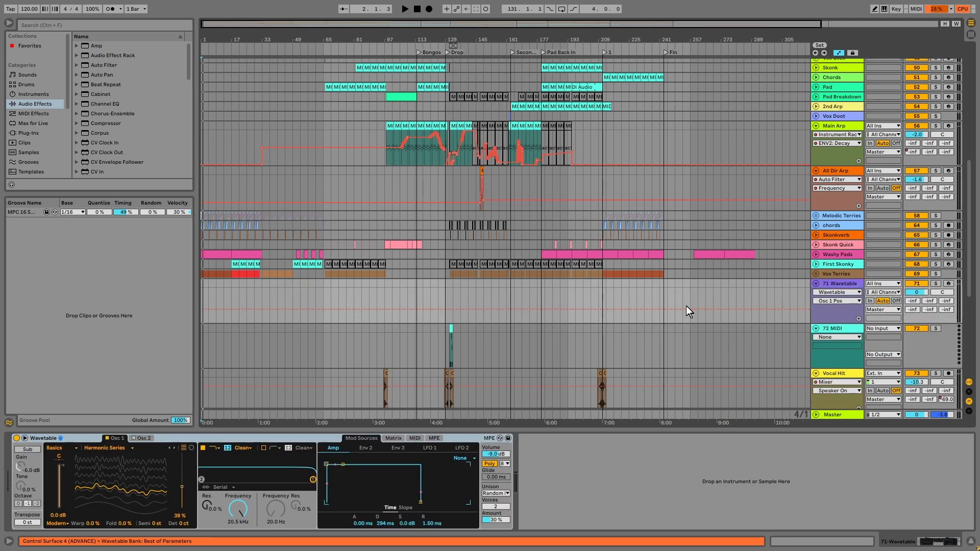
pyautogui.moveTo(457, 39); pyautogui.dragTo(417, 39)
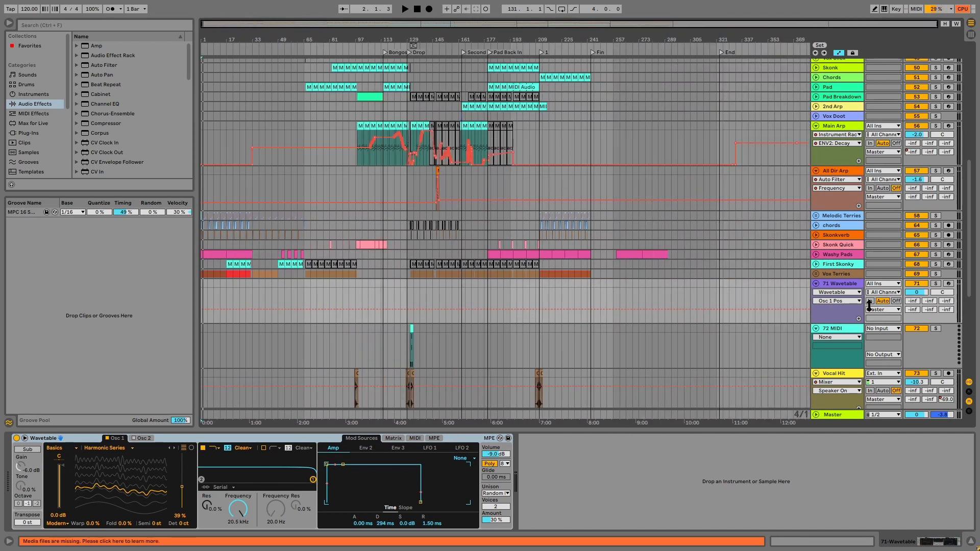
pyautogui.click(850, 276)
pyautogui.click(845, 286)
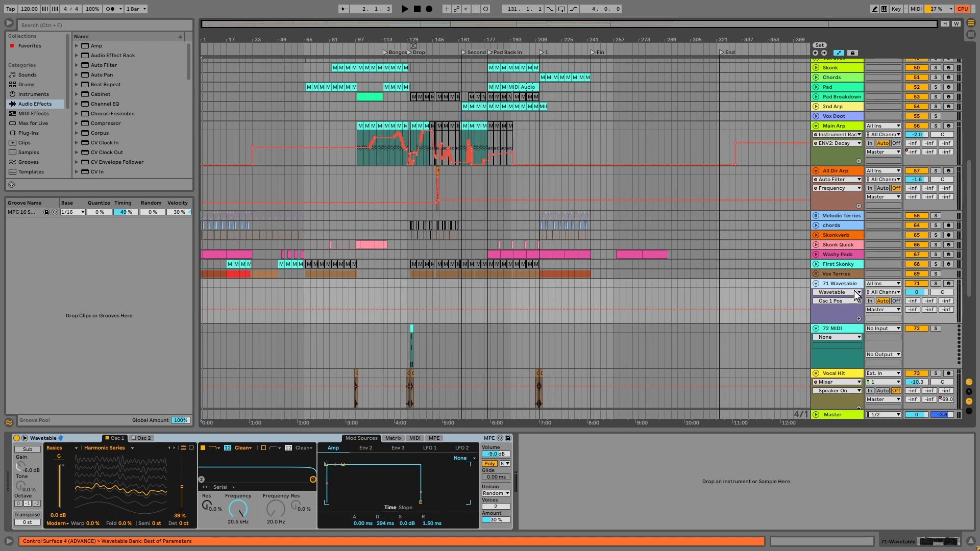
pyautogui.press('Delete')
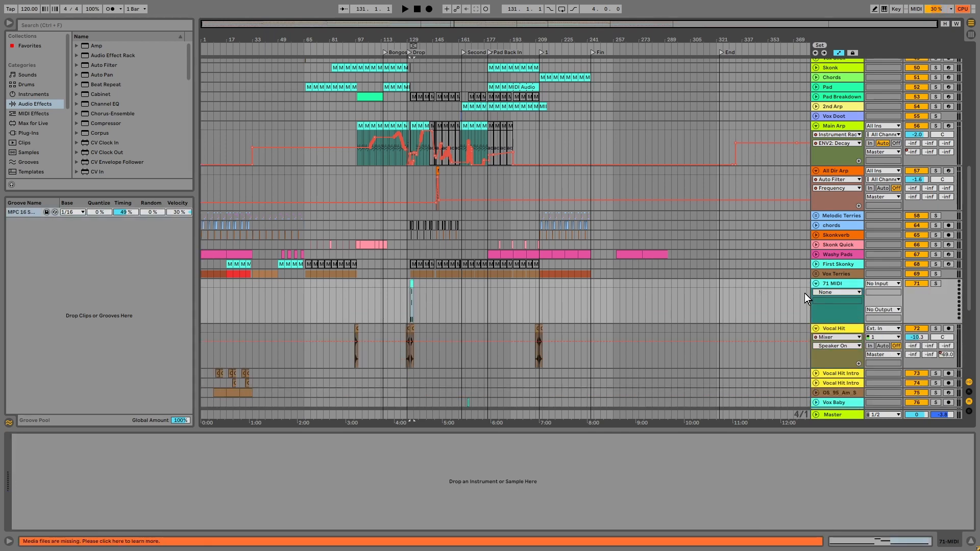
pyautogui.scroll(-3, 841, 299)
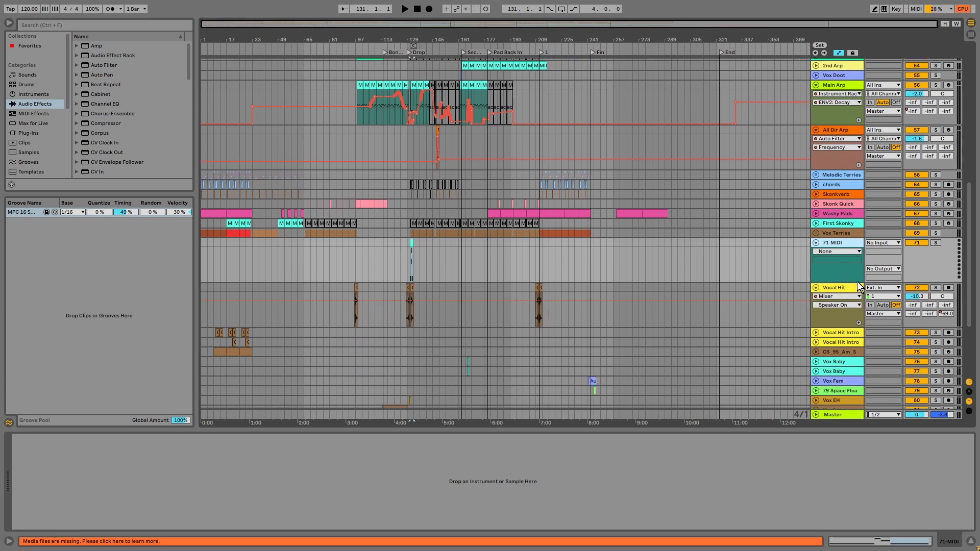
pyautogui.press('Delete')
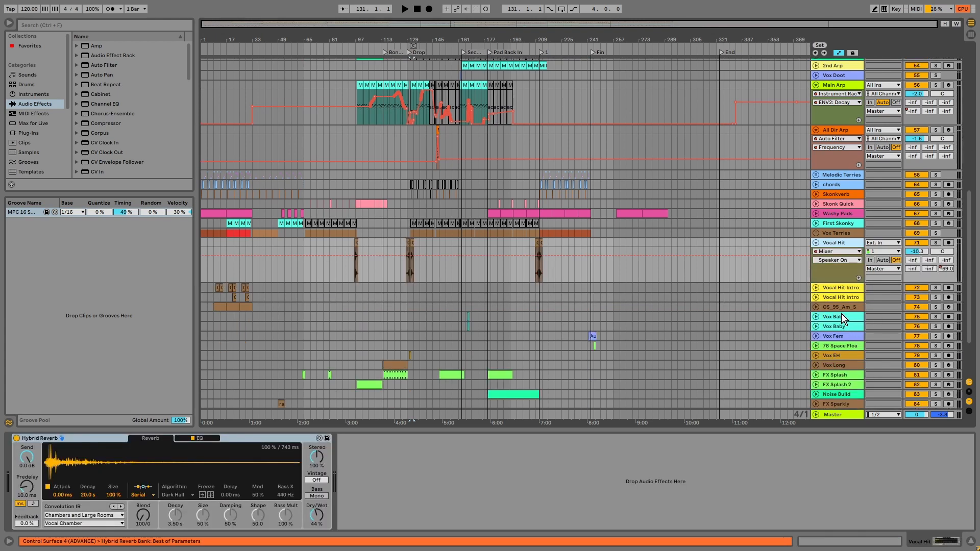
# Unfold the OS_95_Am_S track, start playback inside its clips and zoom to bars 1 to 25
pyautogui.click(817, 307)
pyautogui.click(815, 307)
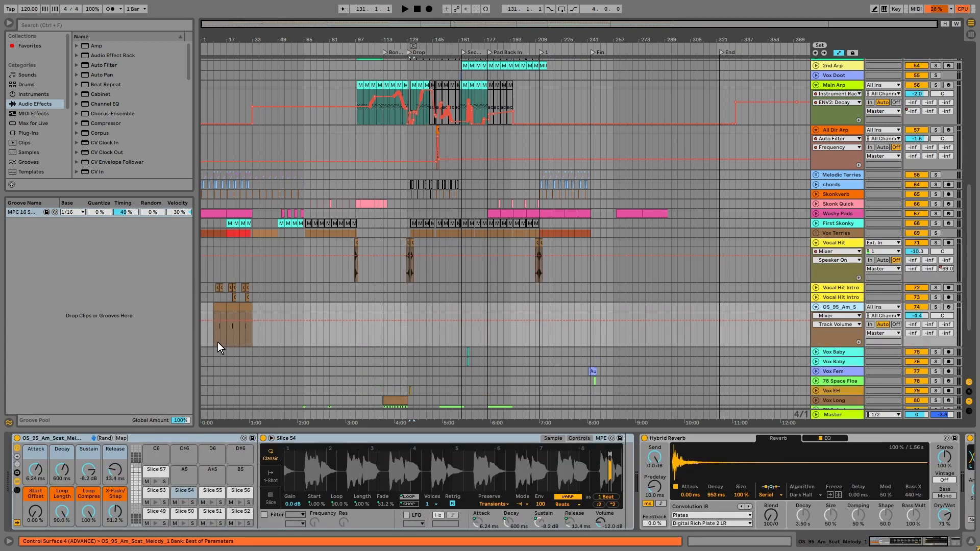
pyautogui.click(215, 327)
pyautogui.press('space')
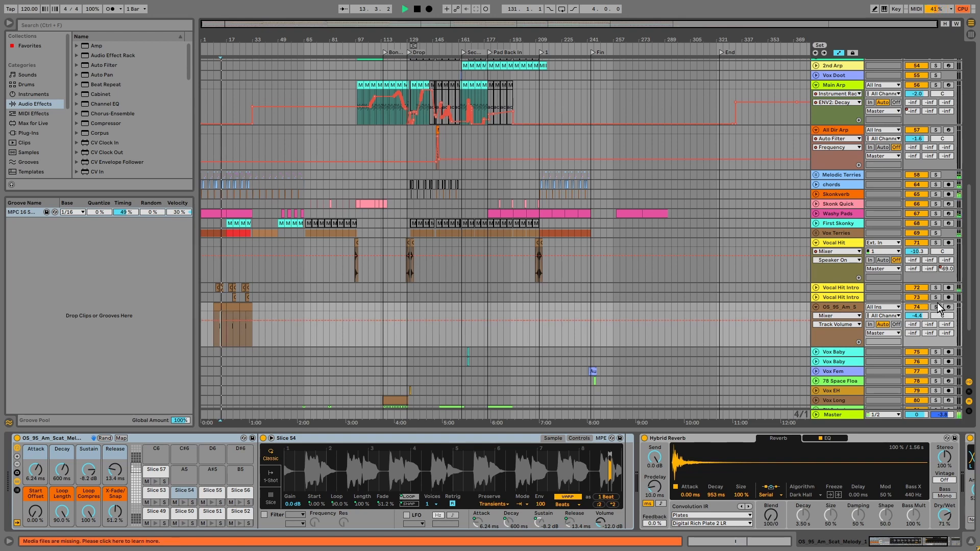
pyautogui.moveTo(239, 337); pyautogui.dragTo(203, 342)
pyautogui.press('z')
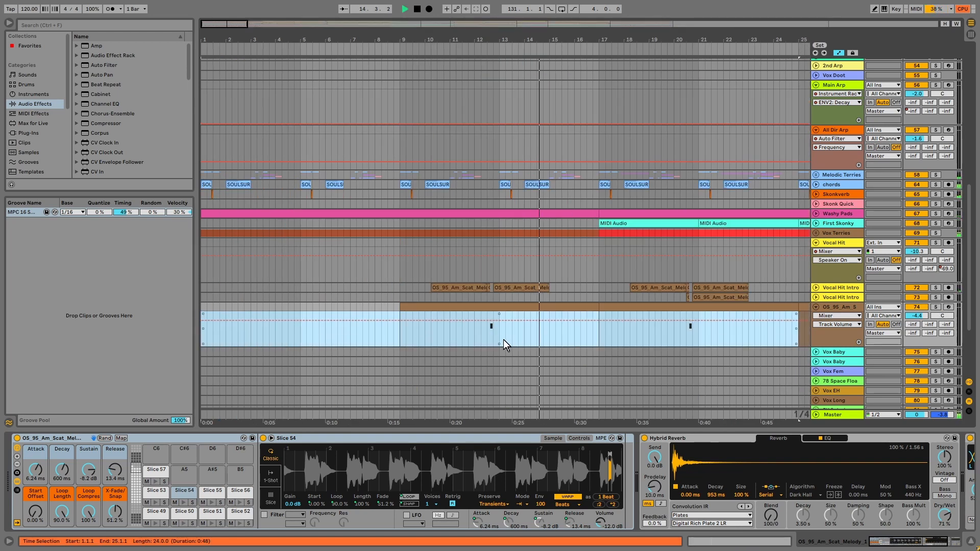
# Play the OS_95_Am_S track from 12.3.1 and solo it to hear its sound alone
pyautogui.click(485, 336)
pyautogui.press('space')
pyautogui.press('space')
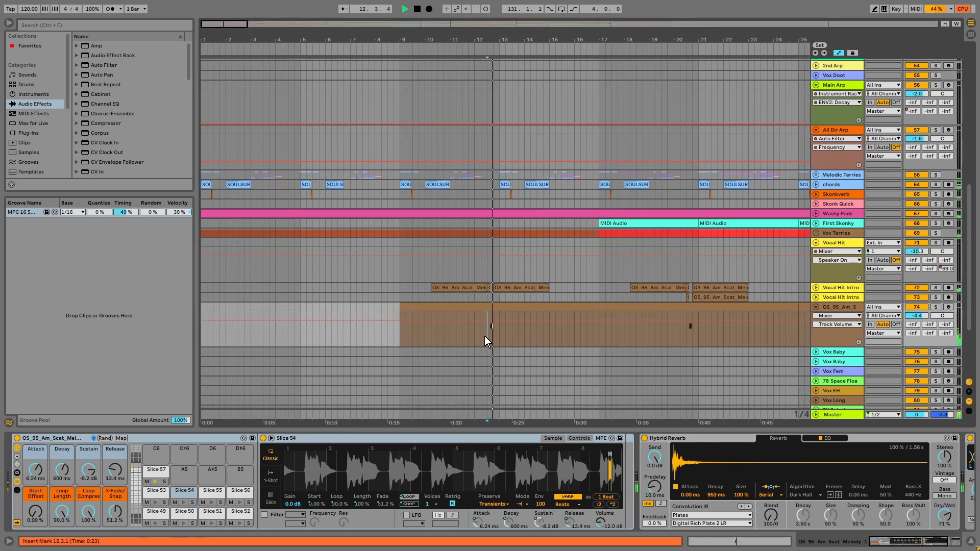
pyautogui.click(933, 308)
pyautogui.press('space')
pyautogui.press('space')
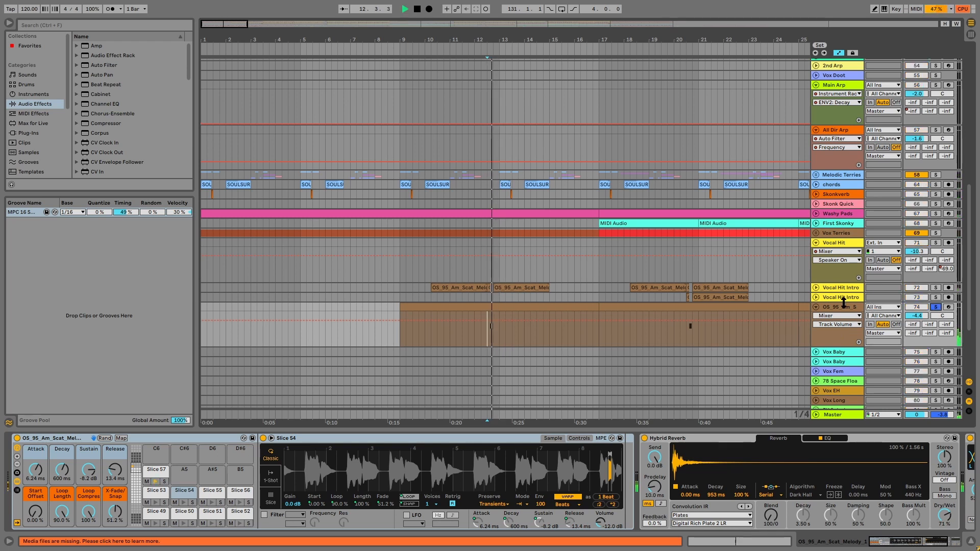
pyautogui.press('space')
# Rename the OS_95_Am_S track as Vocal Hit and collapse it
pyautogui.click(839, 308)
pyautogui.hotkey('ctrl', 'r')
pyautogui.write('Voca')
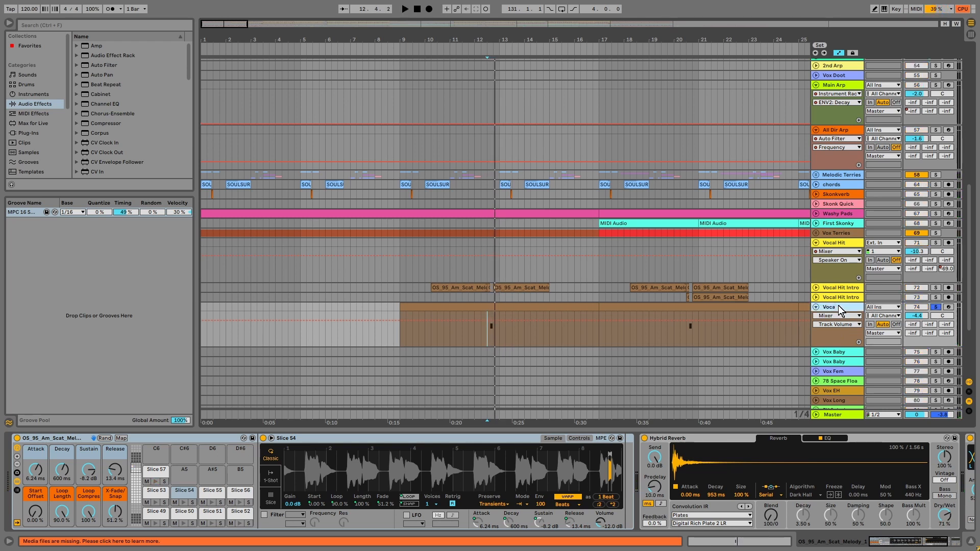
pyautogui.press('BackSpace')
pyautogui.scroll(-1, 840, 310)
pyautogui.click(817, 305)
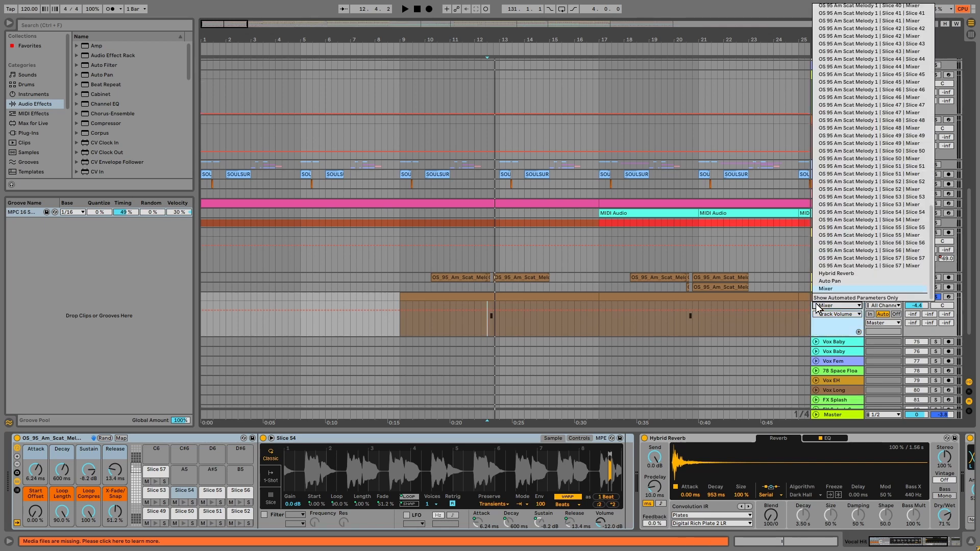
pyautogui.click(815, 304)
pyautogui.click(816, 297)
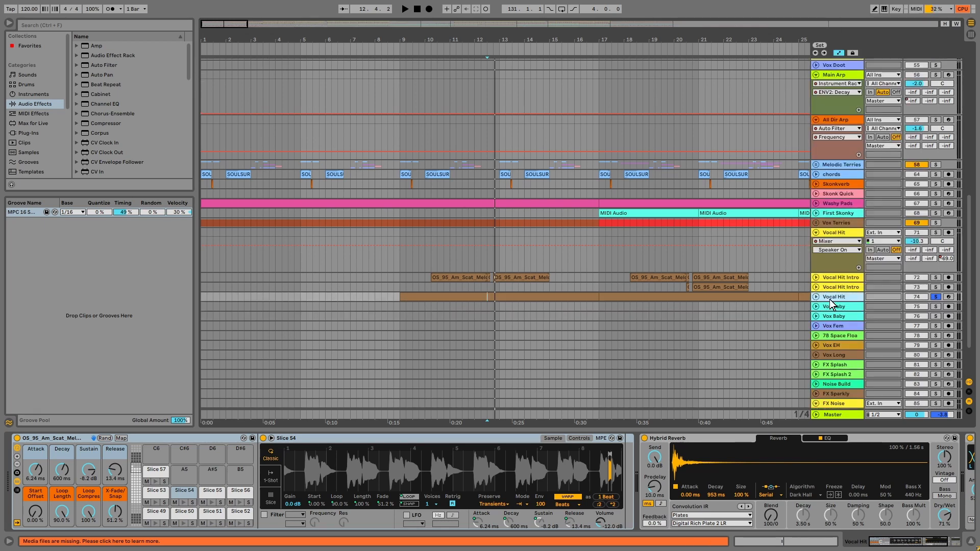
# Turn off solo on the renamed Vocal Hit track and collapse the FX Noise track
pyautogui.scroll(-3, 889, 350)
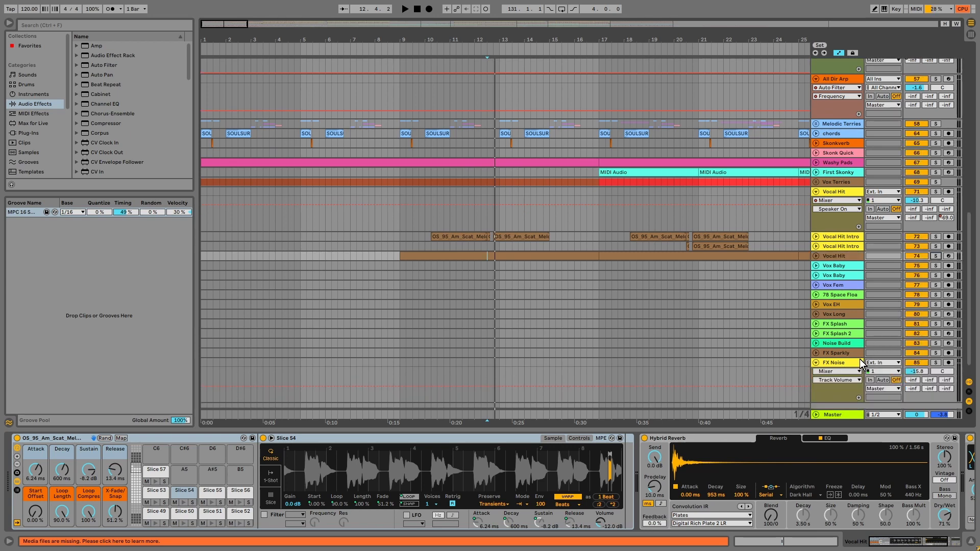
pyautogui.scroll(-1, 842, 352)
pyautogui.click(815, 346)
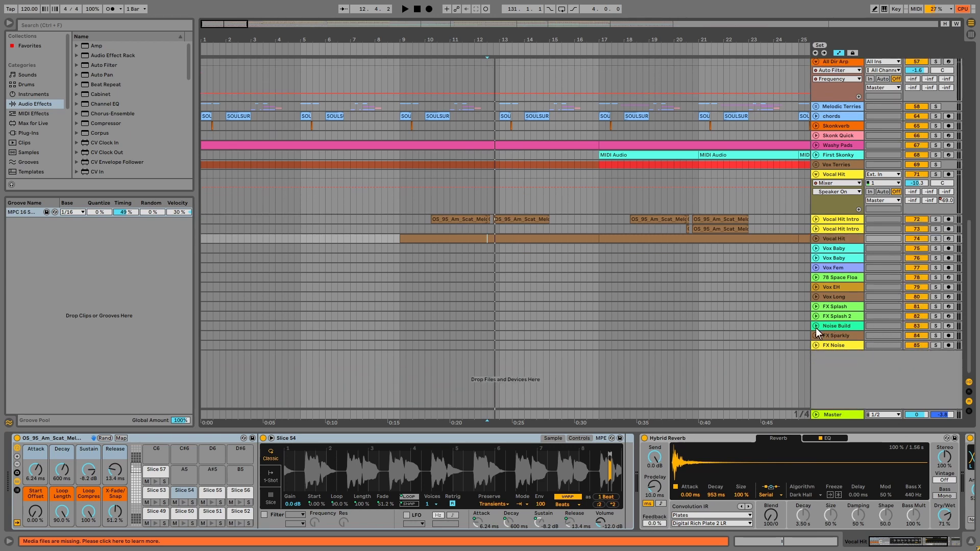
# Collapse the Sub, Bass from Sub and Main Drop Pad tracks at the start of the track list
pyautogui.moveTo(969, 278); pyautogui.dragTo(948, 3)
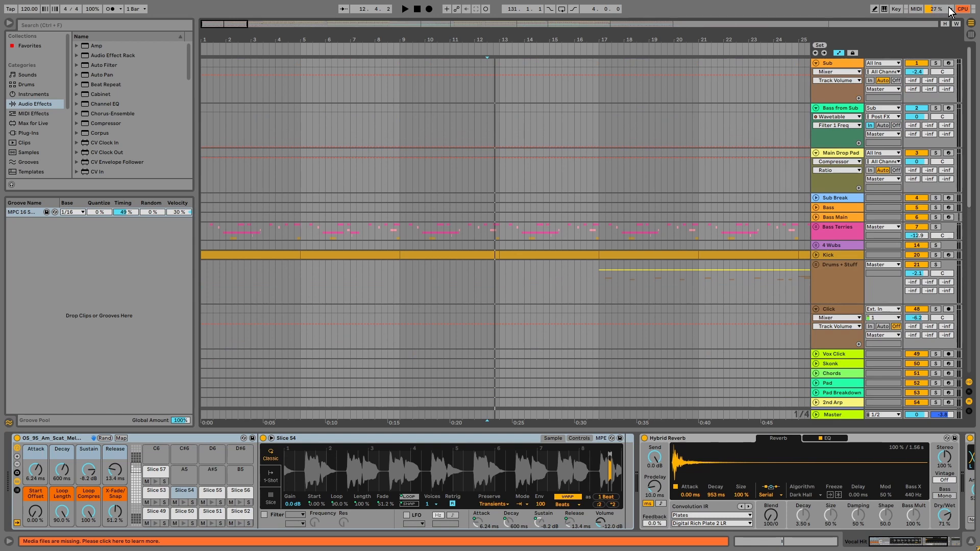
pyautogui.click(816, 63)
pyautogui.click(816, 73)
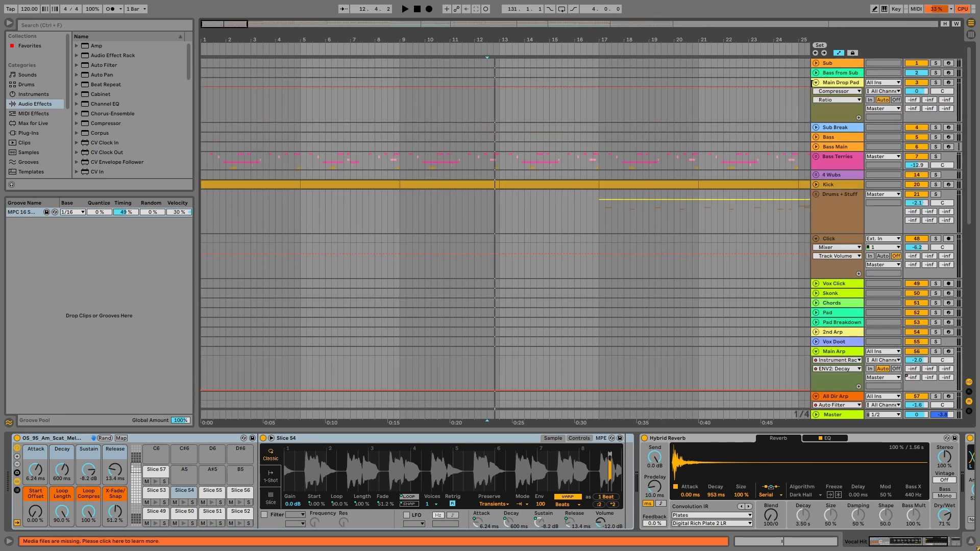
pyautogui.click(815, 82)
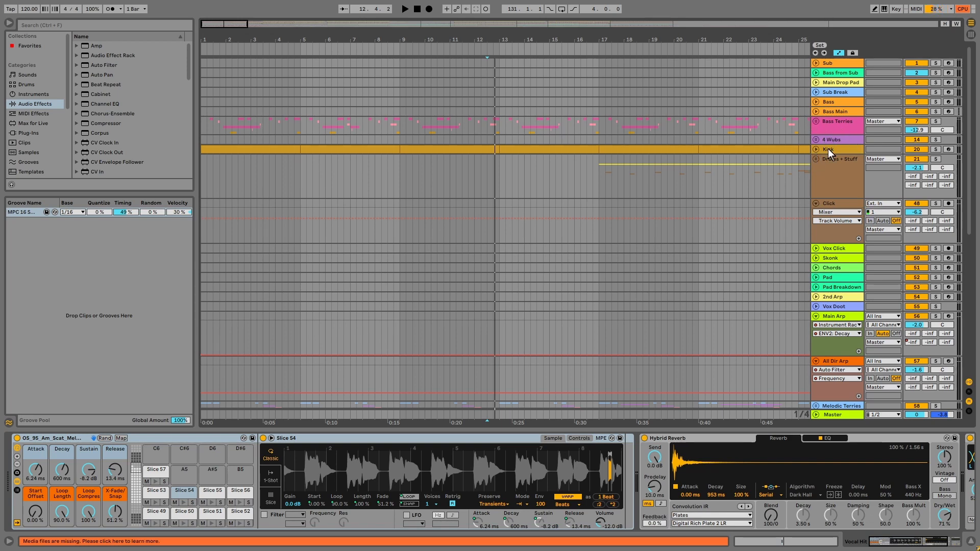
# Move the Kick track above the Sub track so it comes first in the arrangement
pyautogui.click(828, 149)
pyautogui.moveTo(839, 78); pyautogui.dragTo(832, 57)
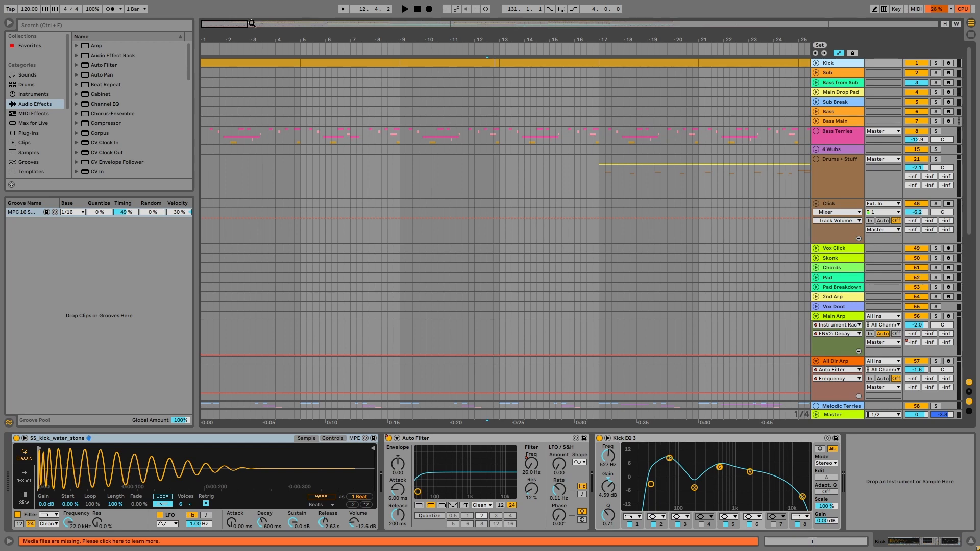
pyautogui.press('-')
pyautogui.moveTo(507, 39); pyautogui.dragTo(507, 24)
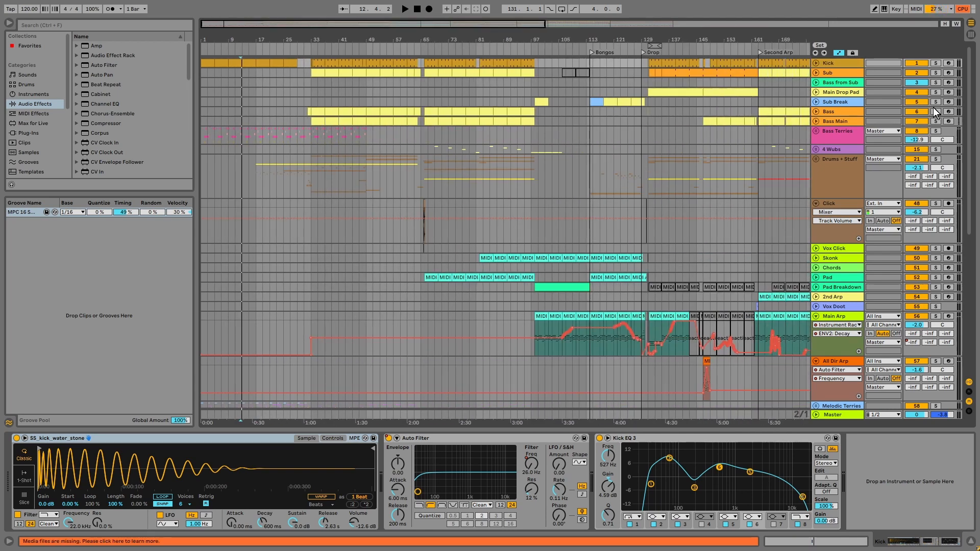
# Collapse the Main Arp track and move the Main Drop Pad track between Vox Click and Skonk
pyautogui.click(844, 82)
pyautogui.click(849, 100)
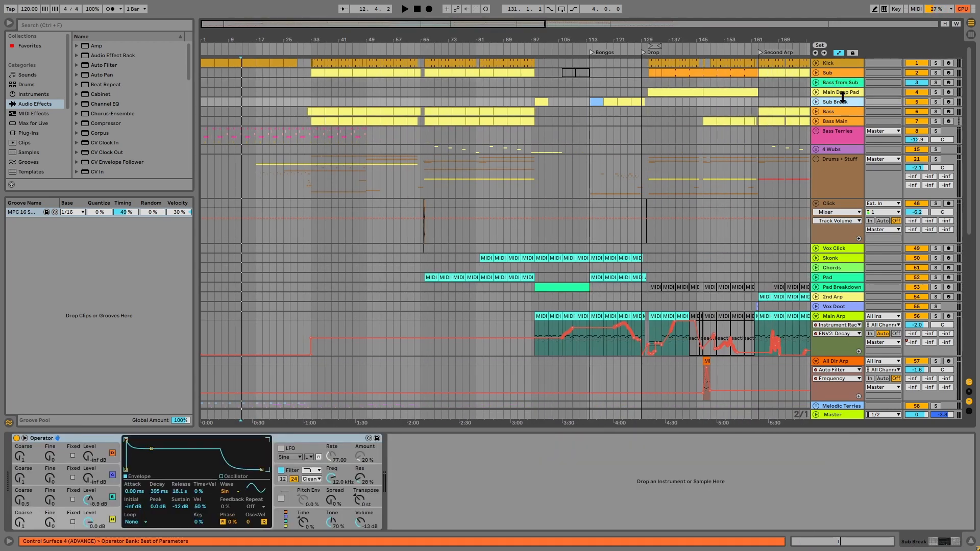
pyautogui.click(838, 93)
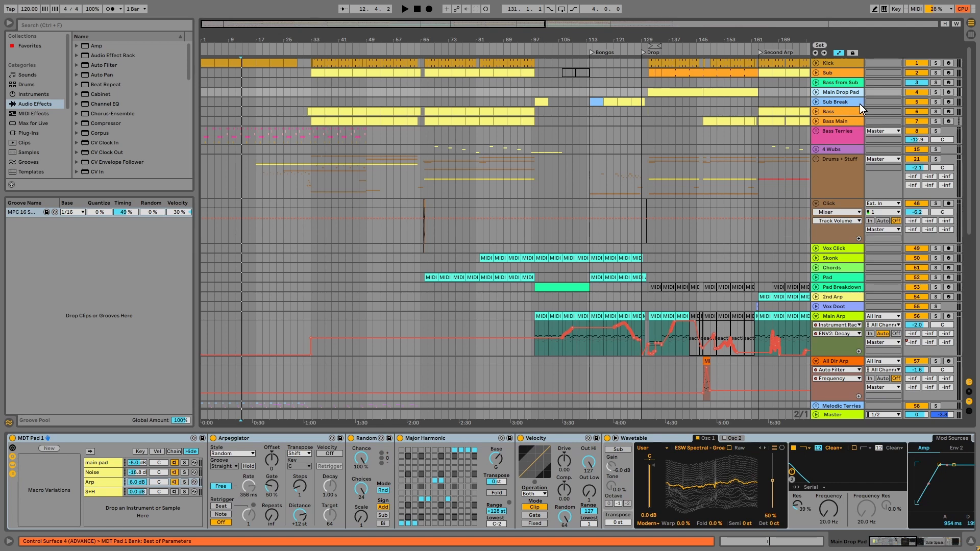
pyautogui.scroll(-1, 860, 103)
pyautogui.click(816, 307)
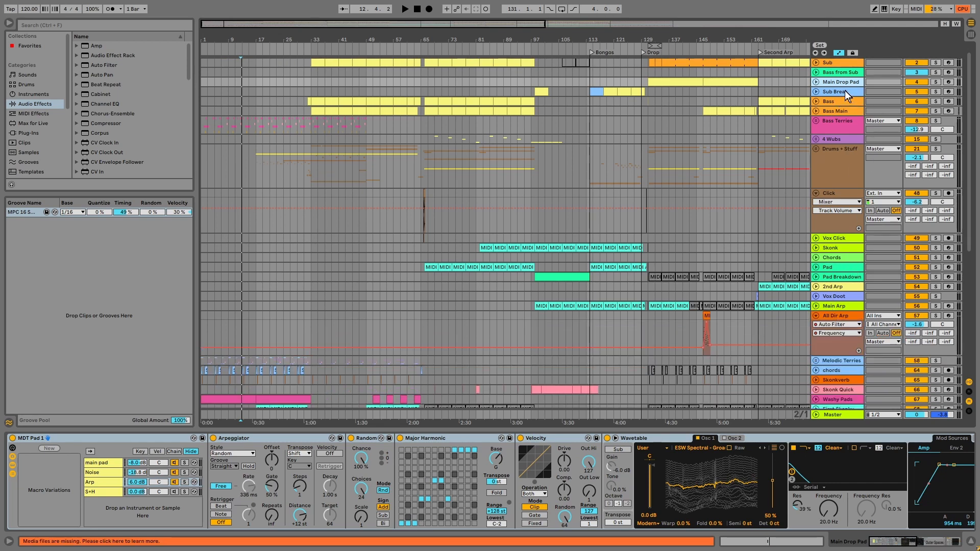
pyautogui.moveTo(838, 80); pyautogui.dragTo(844, 247)
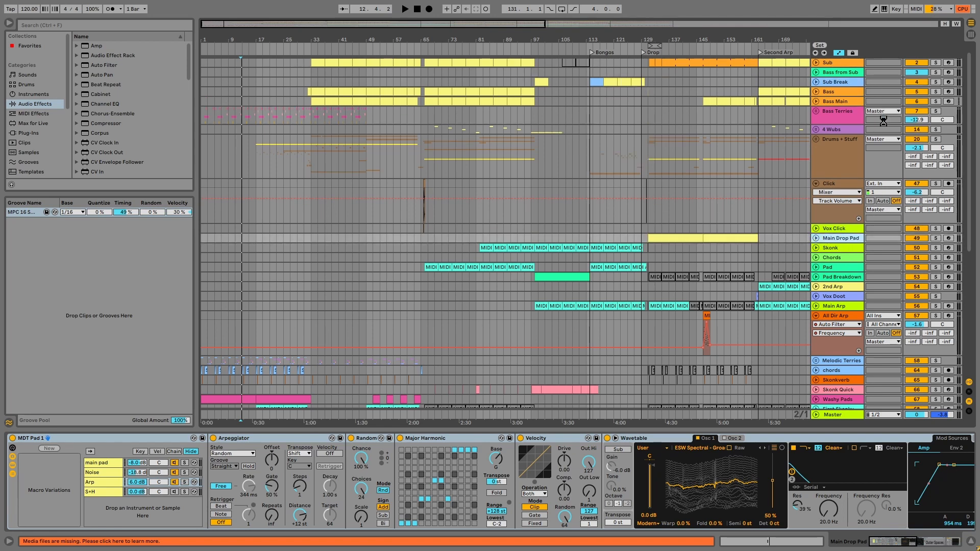
# Unfold the 4 Wubs group and rename it Bass Wubs
pyautogui.click(816, 129)
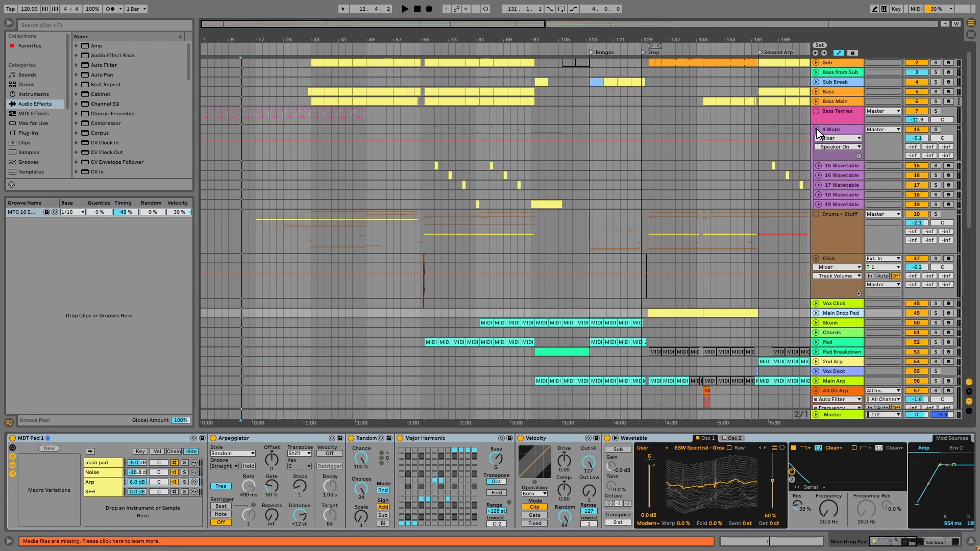
pyautogui.click(836, 130)
pyautogui.hotkey('ctrl', 'r')
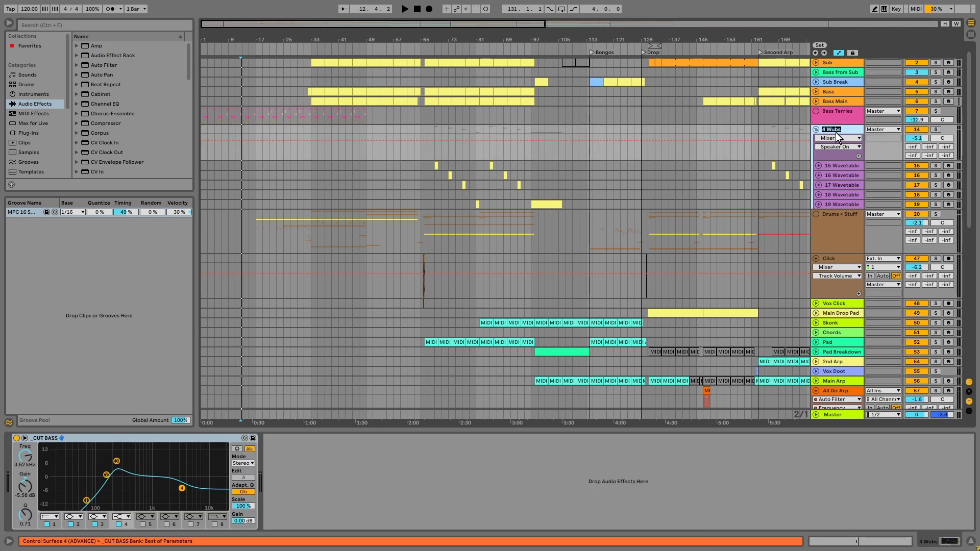
pyautogui.press('Return')
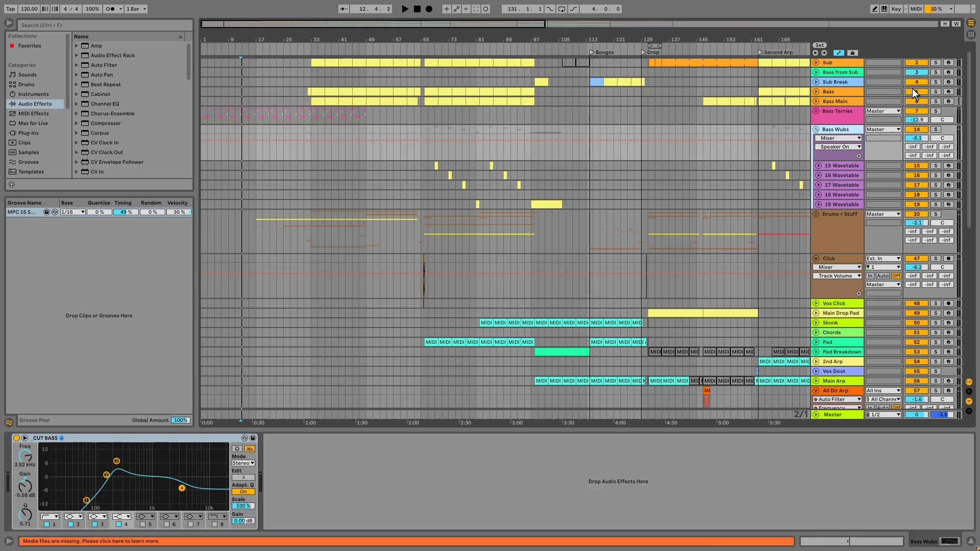
# Solo the Bass Wubs group, play it from its first Wavetable clip, and turn the solo off again
pyautogui.click(936, 129)
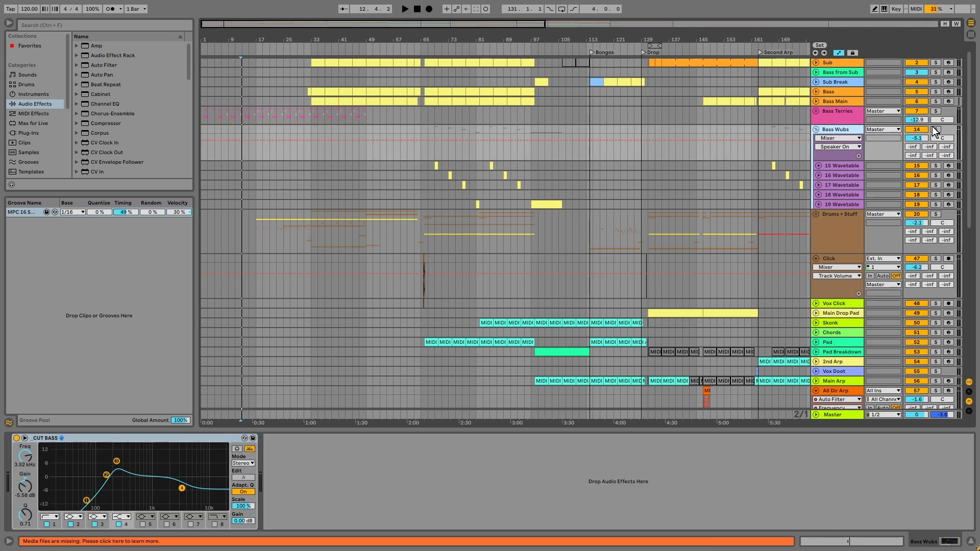
pyautogui.click(435, 176)
pyautogui.press('space')
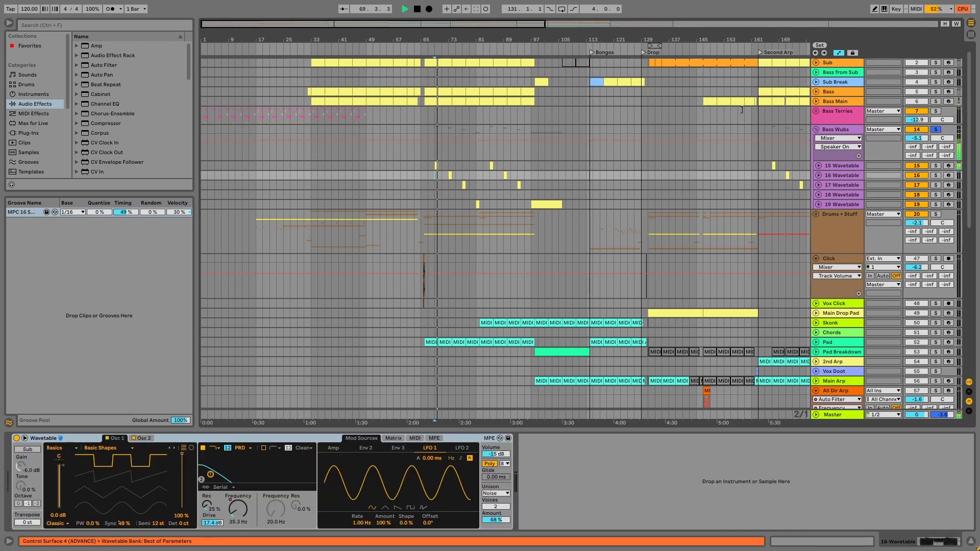
pyautogui.click(936, 129)
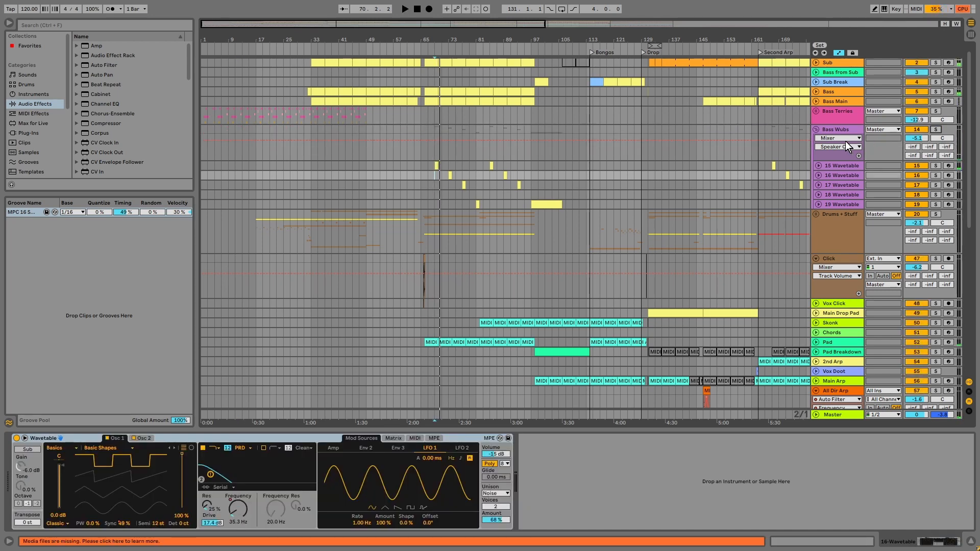
# Fold the Bass Wubs group so its Wavetable tracks are hidden
pyautogui.click(815, 129)
pyautogui.click(815, 129)
pyautogui.click(816, 129)
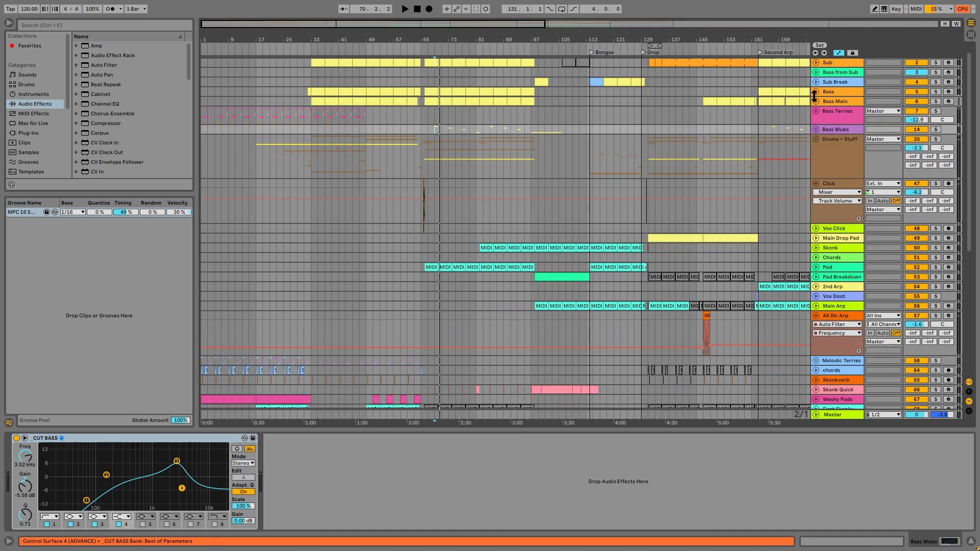
pyautogui.click(832, 93)
pyautogui.click(847, 114)
pyautogui.click(843, 131)
# Collapse the tall yellow Vocal Hit track below Vox Terries
pyautogui.scroll(-1, 845, 271)
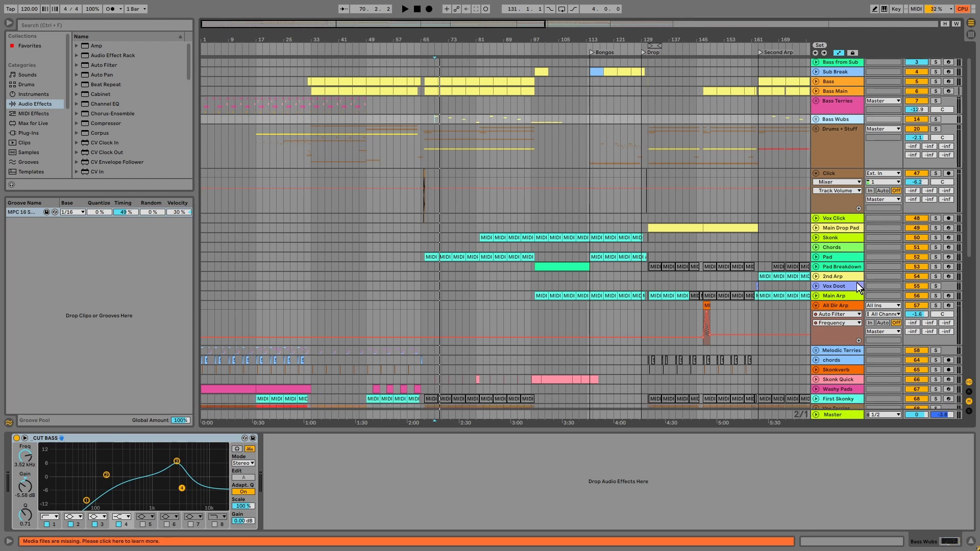
pyautogui.scroll(-2, 856, 283)
pyautogui.scroll(-2, 856, 283)
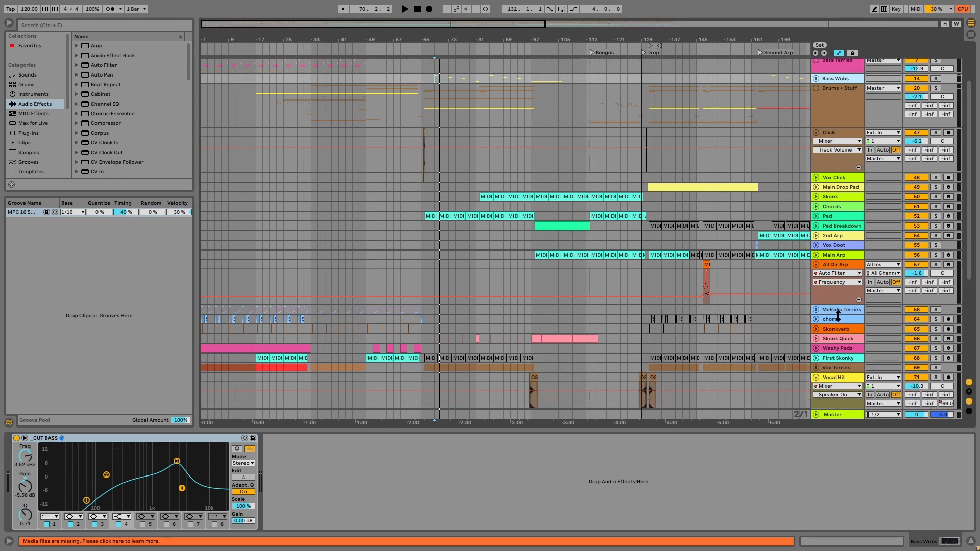
pyautogui.scroll(-2, 862, 286)
pyautogui.scroll(-9, 834, 273)
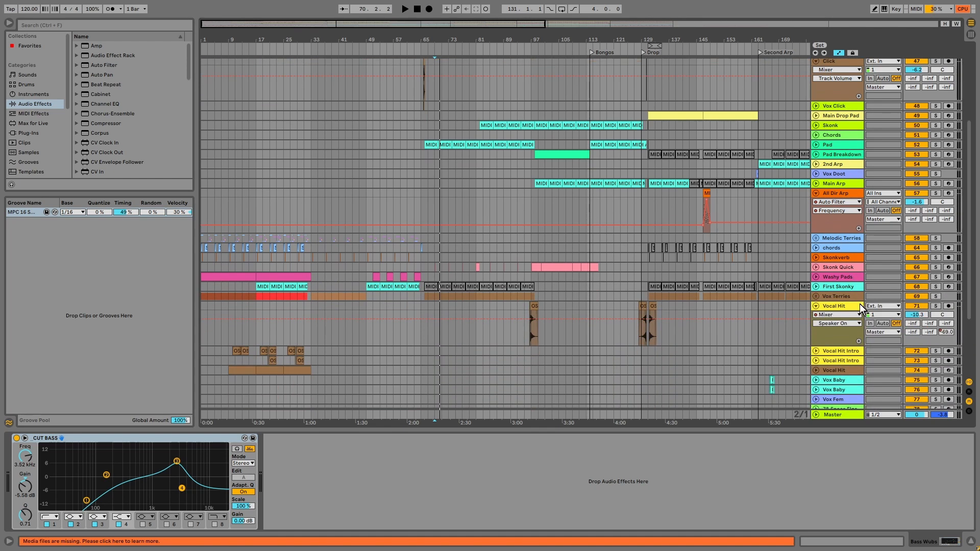
pyautogui.click(816, 273)
pyautogui.click(815, 272)
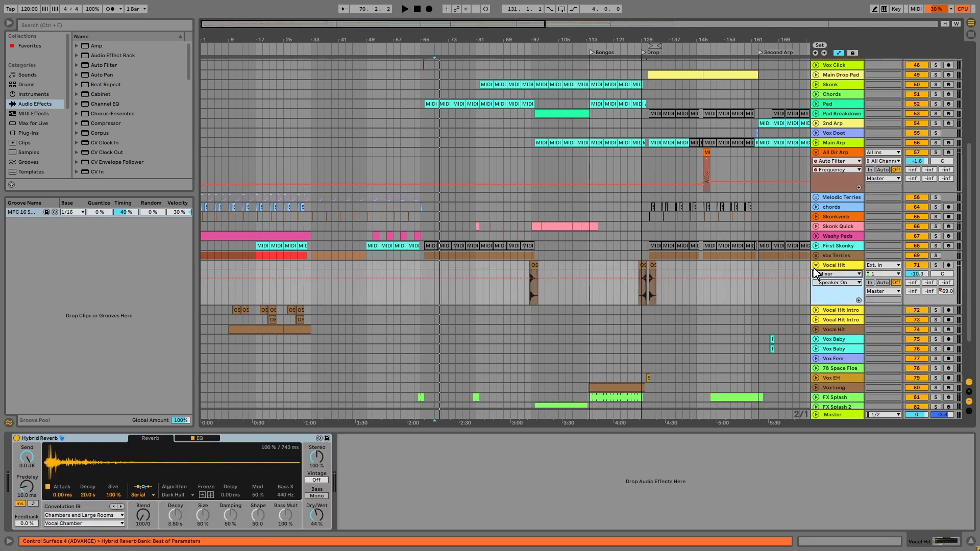
pyautogui.click(816, 266)
# Rename the Noise Build track as FXNoise Build
pyautogui.scroll(-1, 849, 300)
pyautogui.scroll(-1, 849, 301)
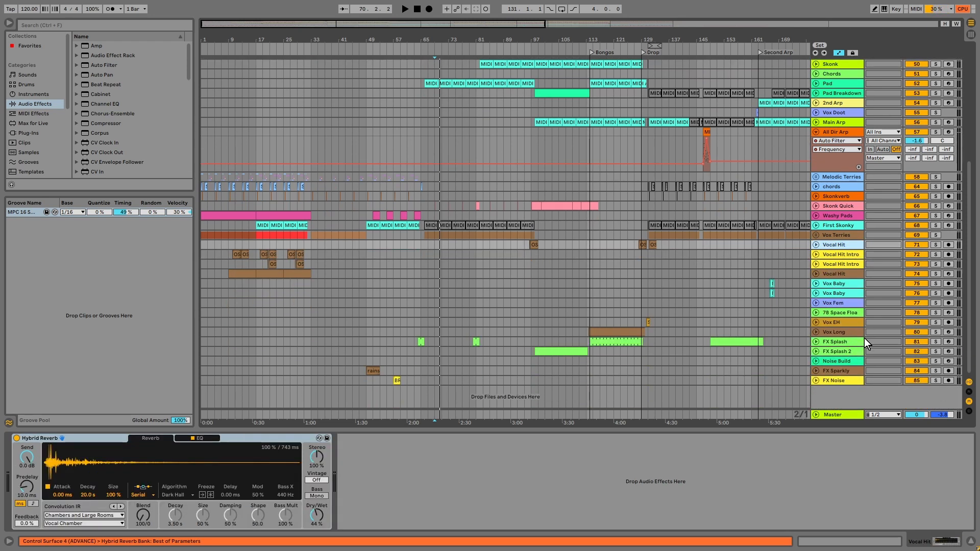
pyautogui.click(843, 352)
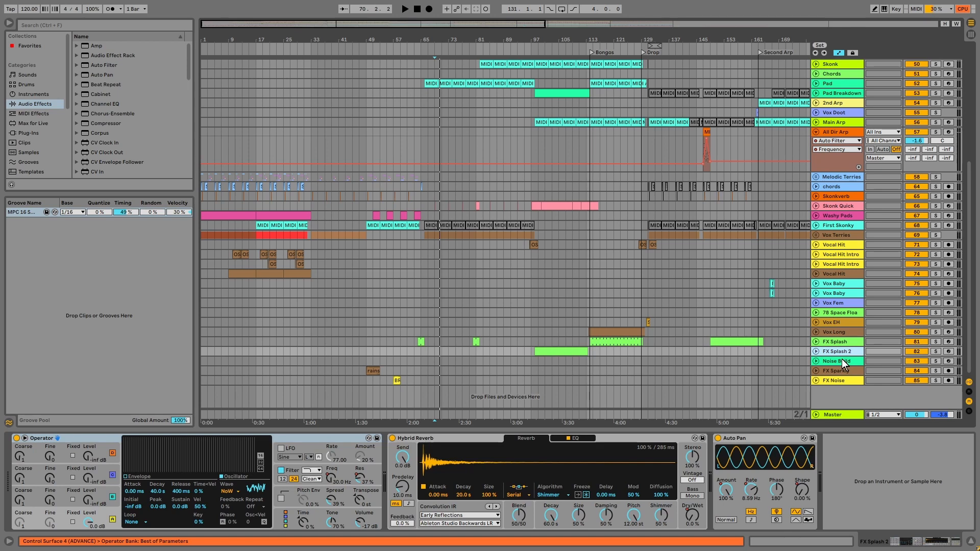
pyautogui.click(841, 361)
pyautogui.hotkey('ctrl', 'r')
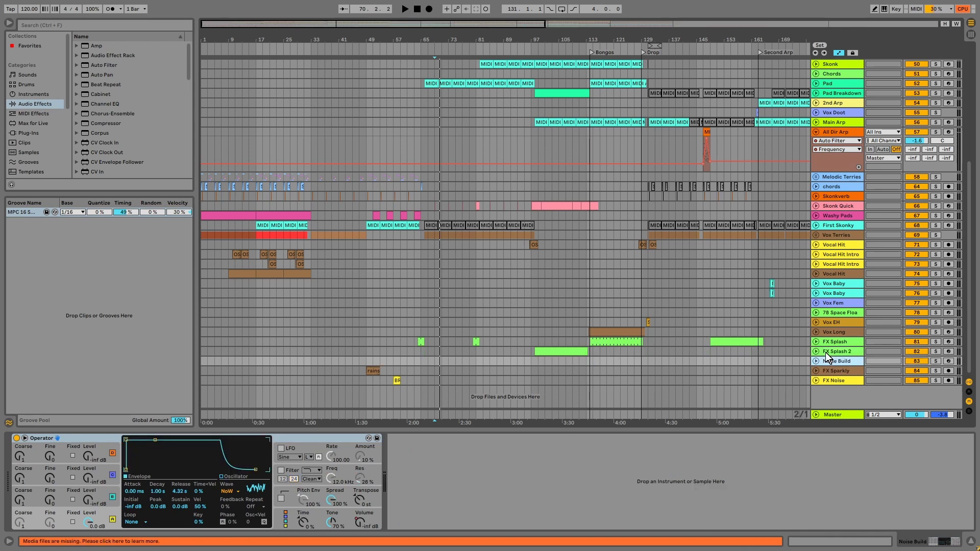
# Group the tracks from FX Splash through FX Noise under the name FX and fold the group
pyautogui.click(836, 381)
pyautogui.keyDown('shift'); pyautogui.click(837, 343); pyautogui.keyUp('shift')
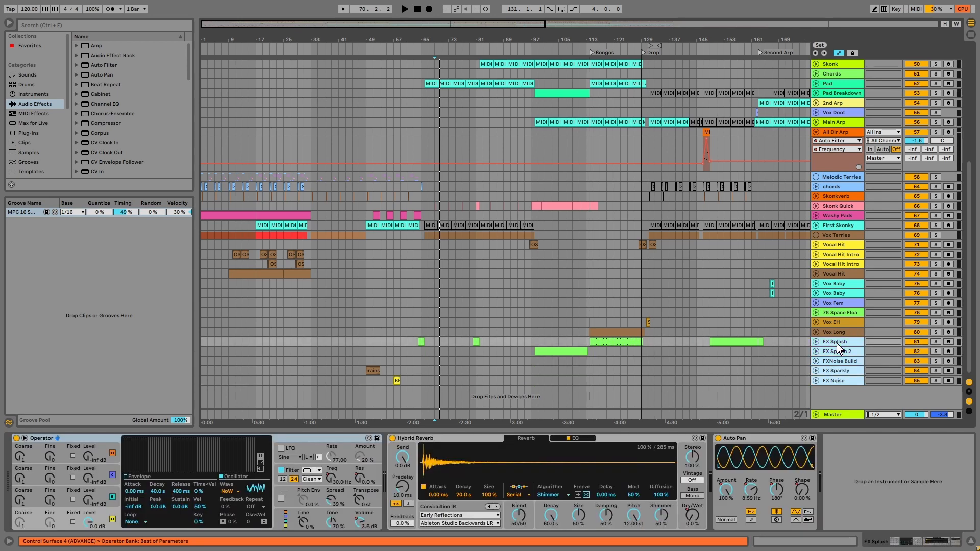
pyautogui.rightClick(838, 343)
pyautogui.press('Escape')
pyautogui.hotkey('ctrl', 'g')
pyautogui.write('FX')
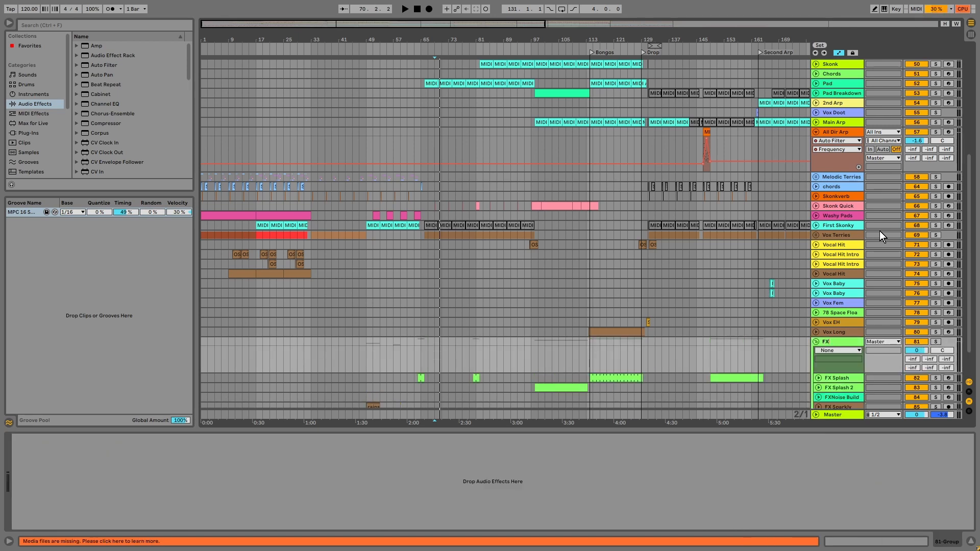
pyautogui.press('Return')
pyautogui.click(816, 342)
# Group the tracks from Vox Terries through Vox Long under the name VOX and fold the group
pyautogui.click(831, 331)
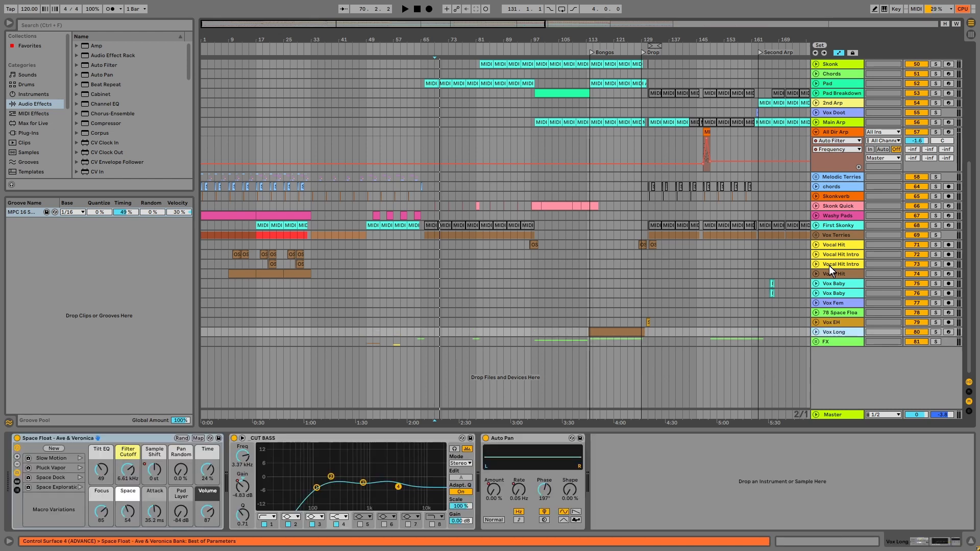
pyautogui.click(837, 236)
pyautogui.rightClick(837, 236)
pyautogui.press('Escape')
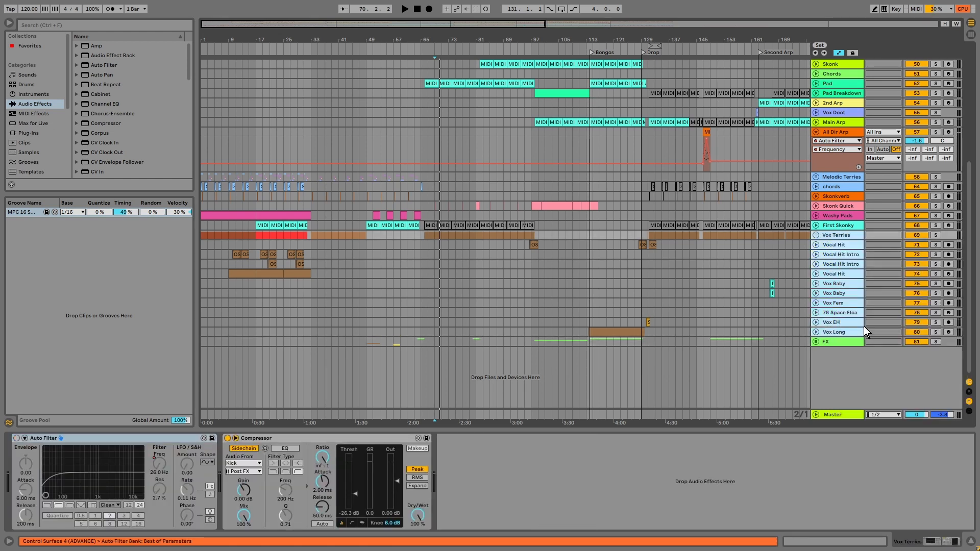
pyautogui.hotkey('ctrl', 'g')
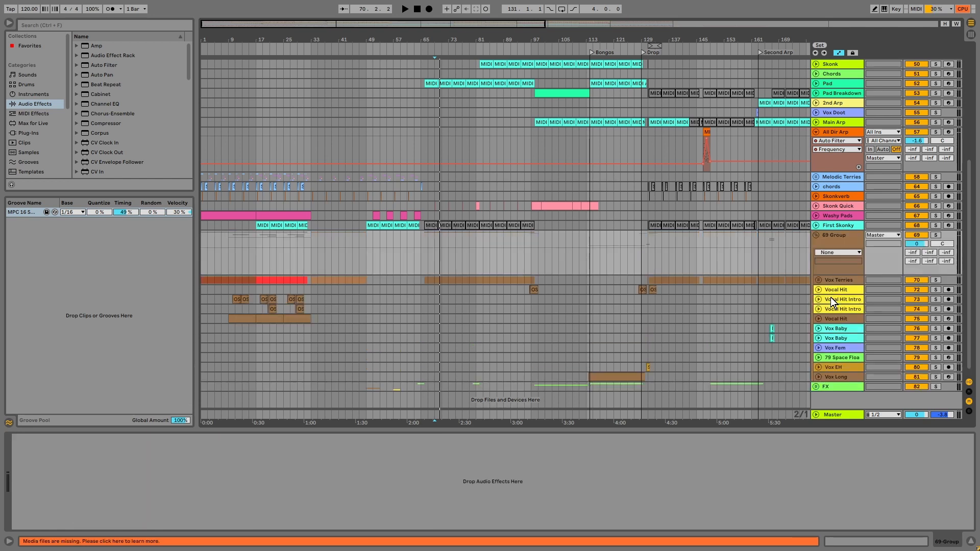
pyautogui.hotkey('ctrl', 'r')
pyautogui.write('VOX')
pyautogui.press('Return')
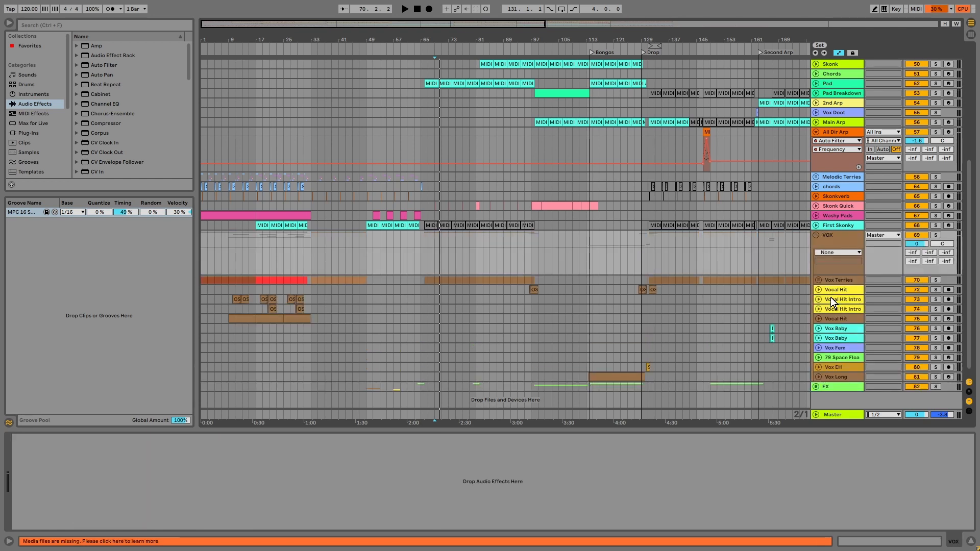
pyautogui.click(817, 234)
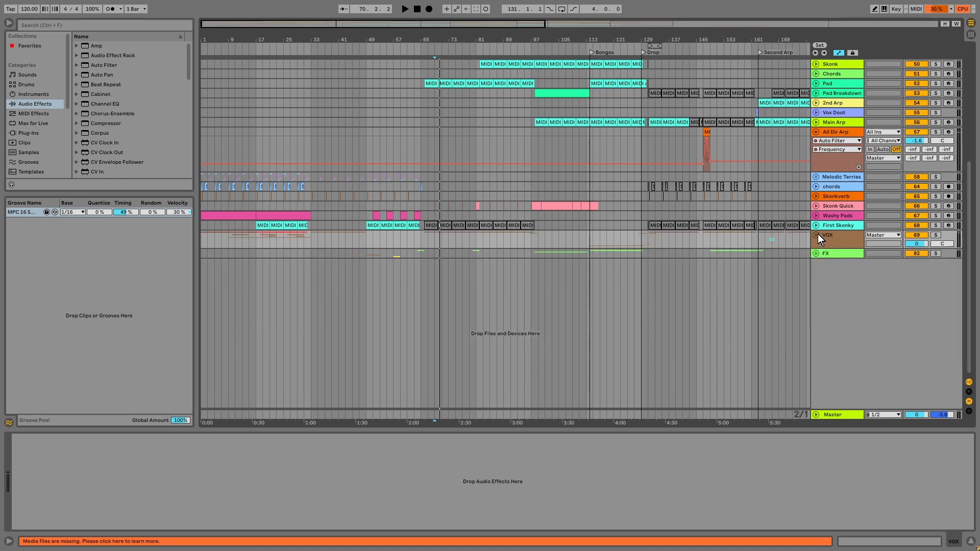
# Group the tracks from Vox Click through First Skonky under the name Synths and fold the group
pyautogui.scroll(1, 855, 234)
pyautogui.scroll(2, 819, 171)
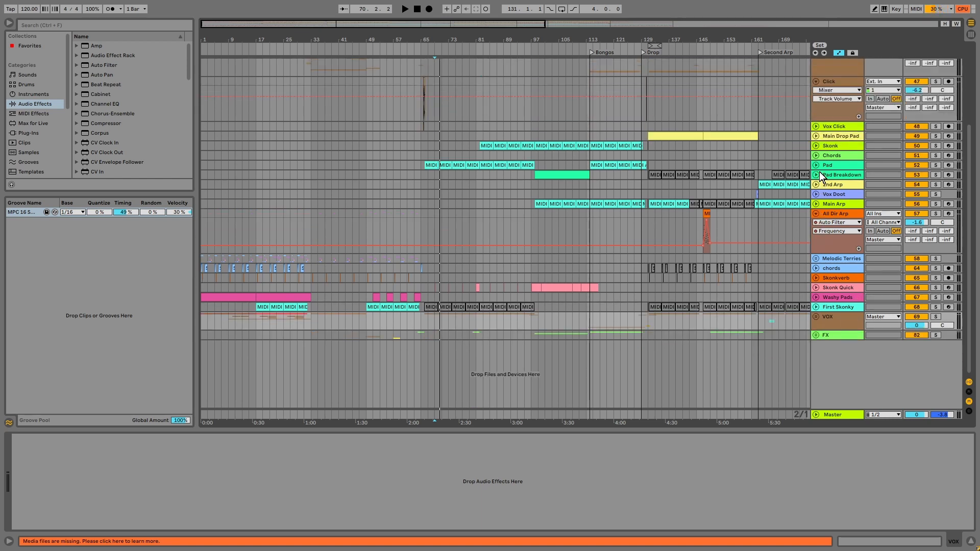
pyautogui.click(844, 308)
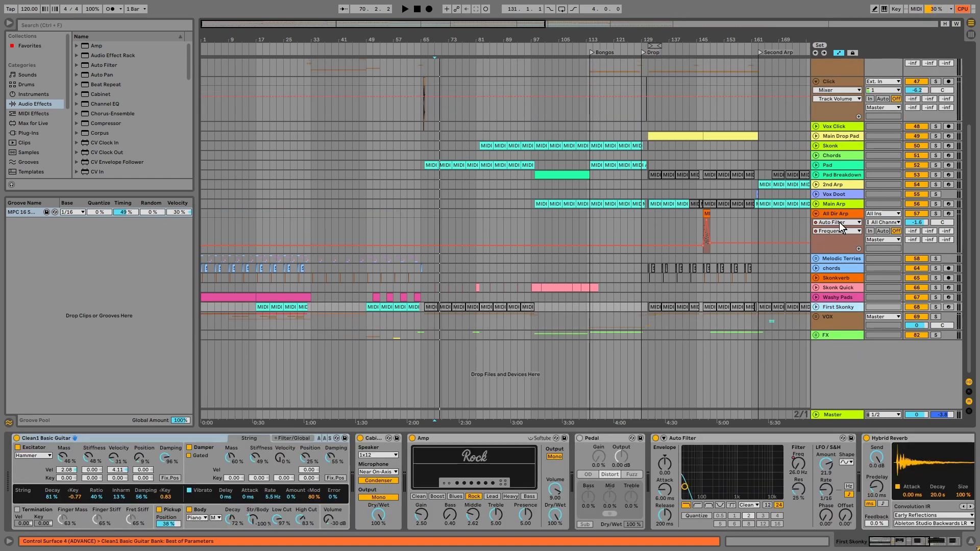
pyautogui.scroll(2, 839, 204)
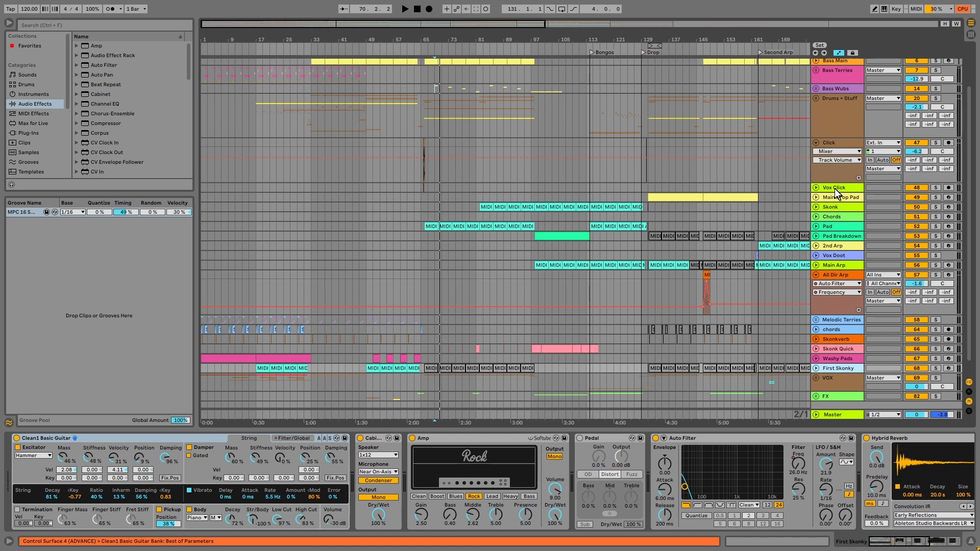
pyautogui.click(835, 189)
pyautogui.rightClick(836, 190)
pyautogui.click(860, 289)
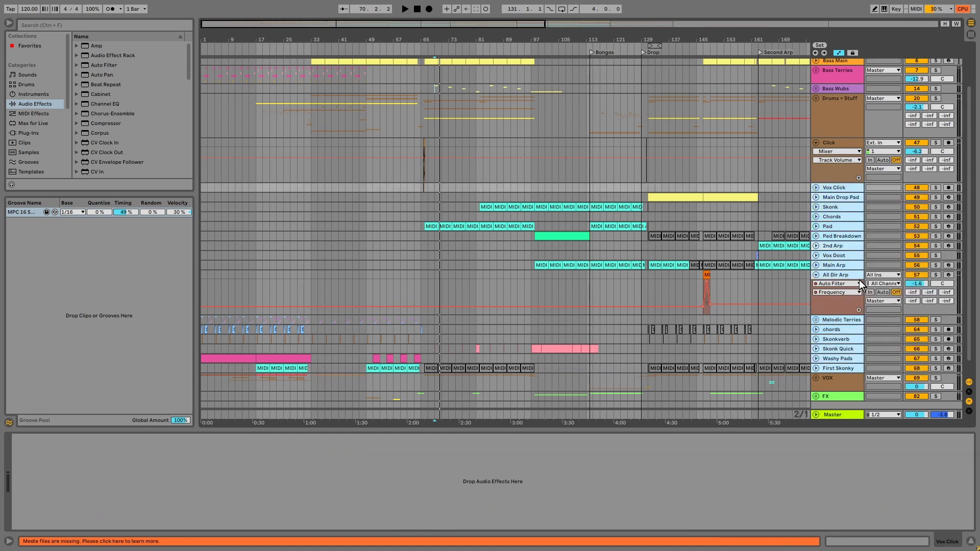
pyautogui.hotkey('ctrl', 'g')
pyautogui.hotkey('ctrl', 'r')
pyautogui.write('Synths')
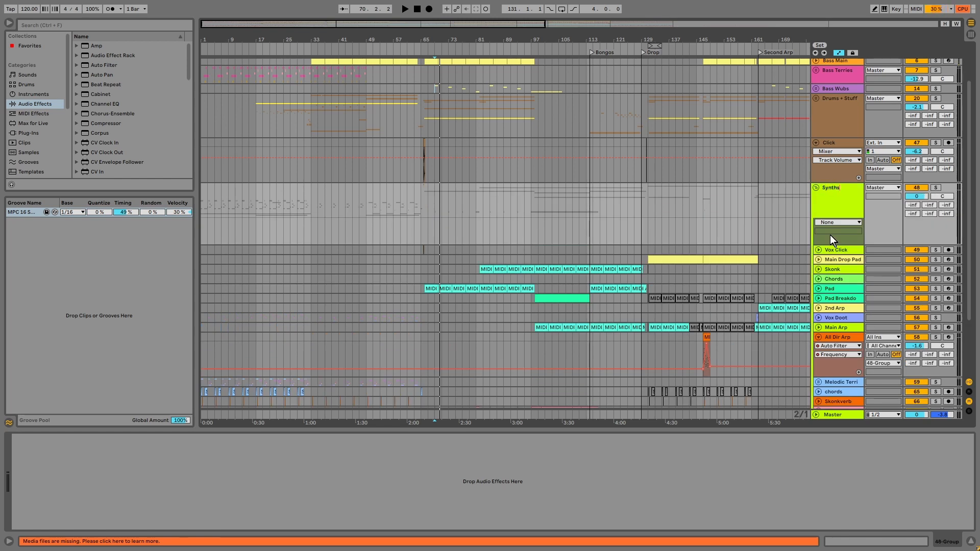
pyautogui.press('Return')
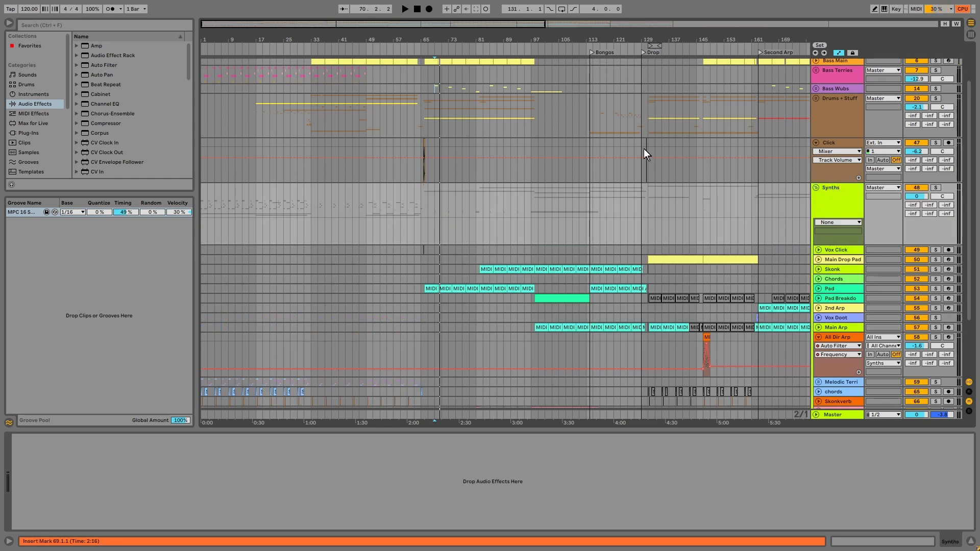
pyautogui.click(816, 187)
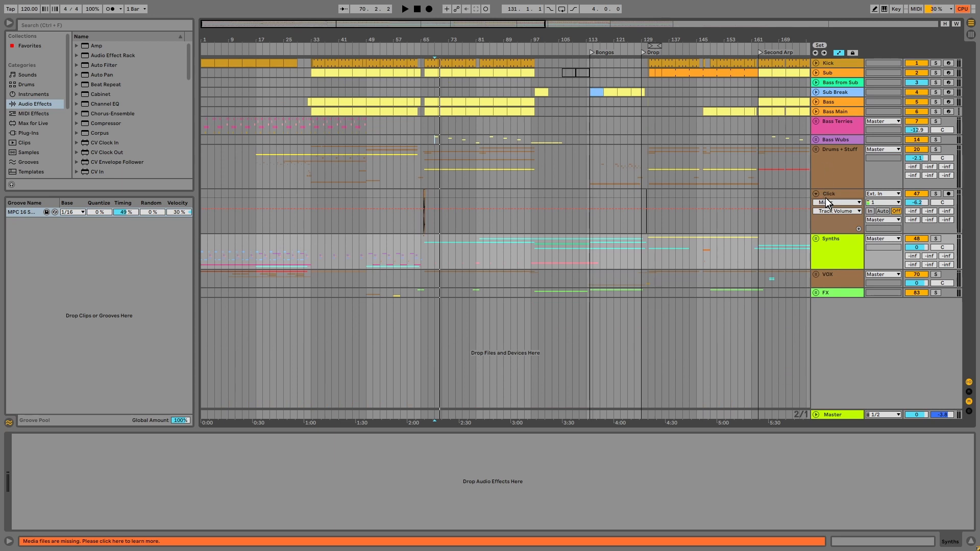
# Group the tracks from Bass from Sub through Bass Wubs and name the group Bass
pyautogui.click(829, 193)
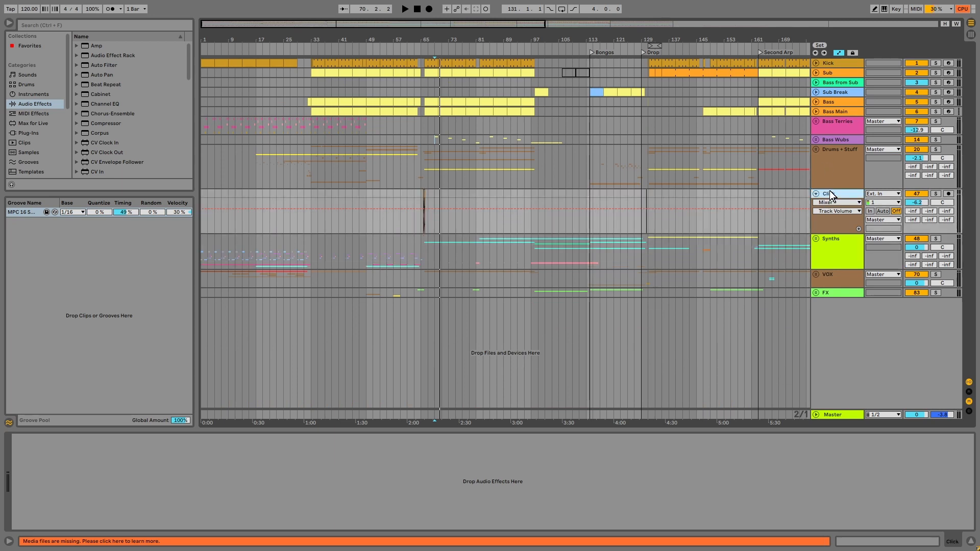
pyautogui.click(837, 139)
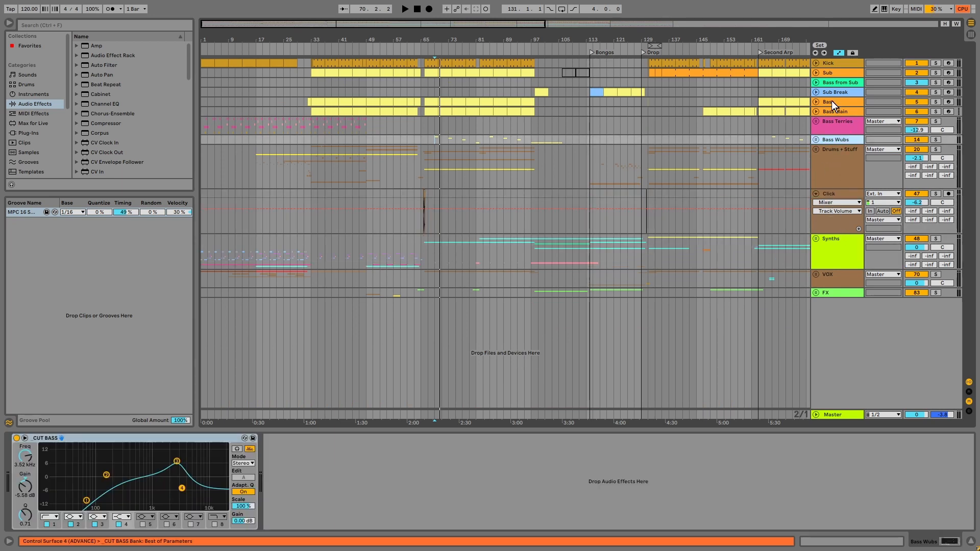
pyautogui.keyDown('shift'); pyautogui.click(835, 82); pyautogui.keyUp('shift')
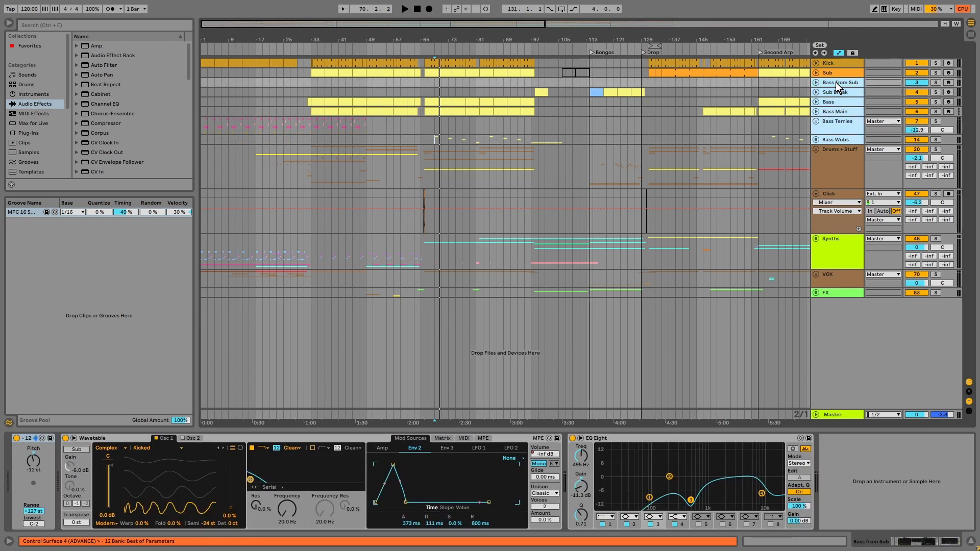
pyautogui.rightClick(835, 82)
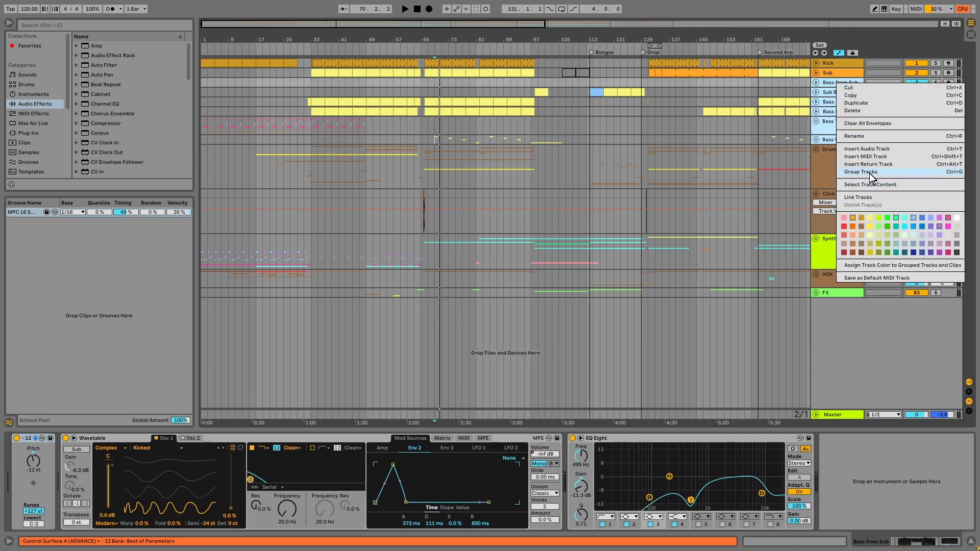
pyautogui.click(868, 171)
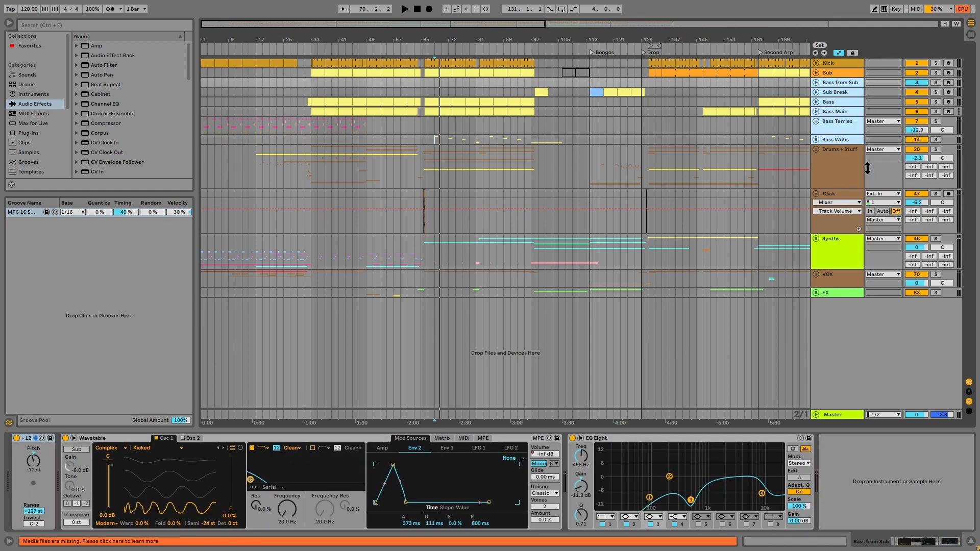
pyautogui.hotkey('ctrl', 'g')
pyautogui.hotkey('ctrl', 'r')
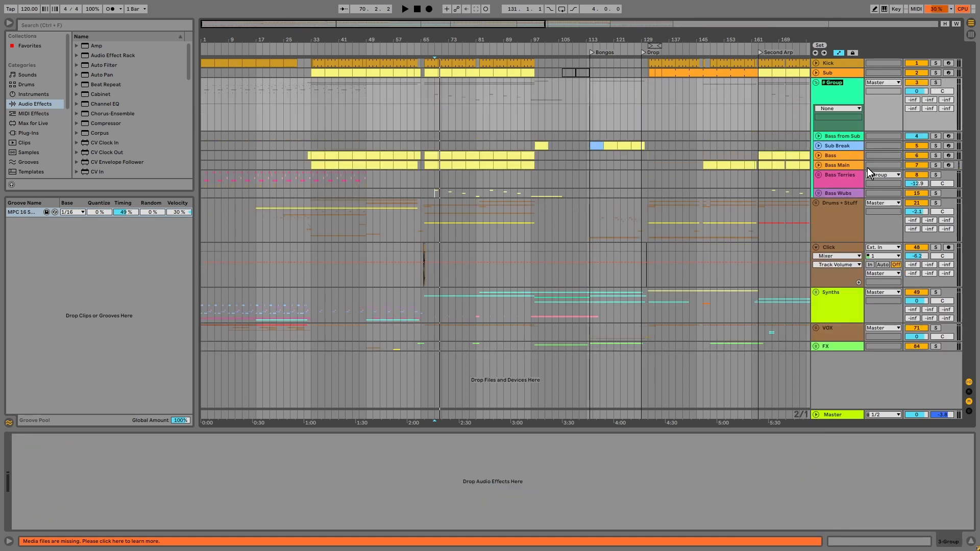
pyautogui.write('Bass')
pyautogui.press('Return')
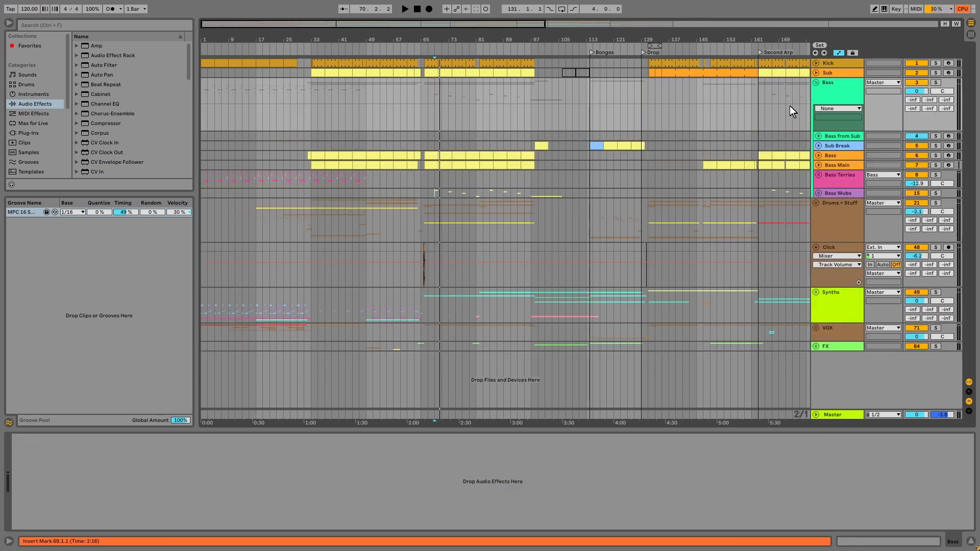
# Play the arrangement from bar 129 at the Drop marker and check the track and return levels in the mixer
pyautogui.click(642, 127)
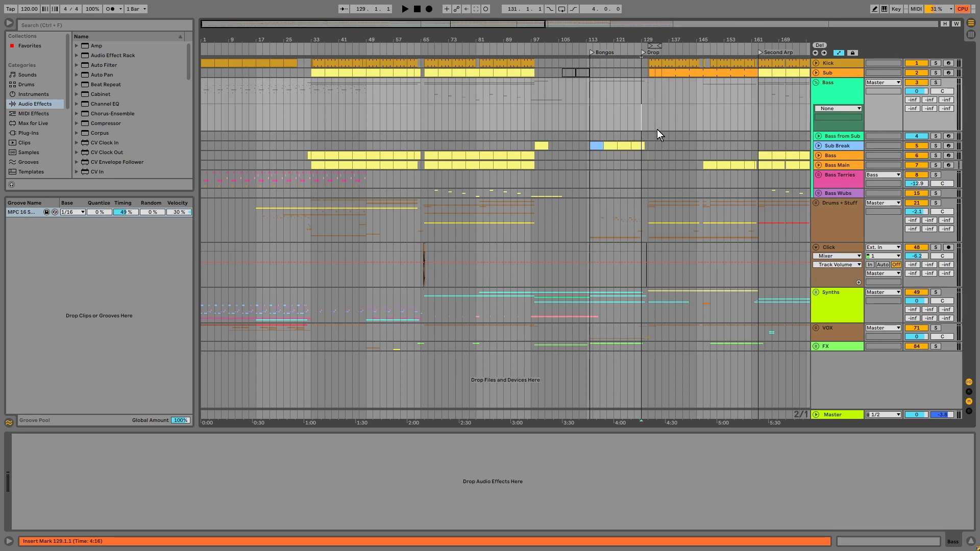
pyautogui.press('space')
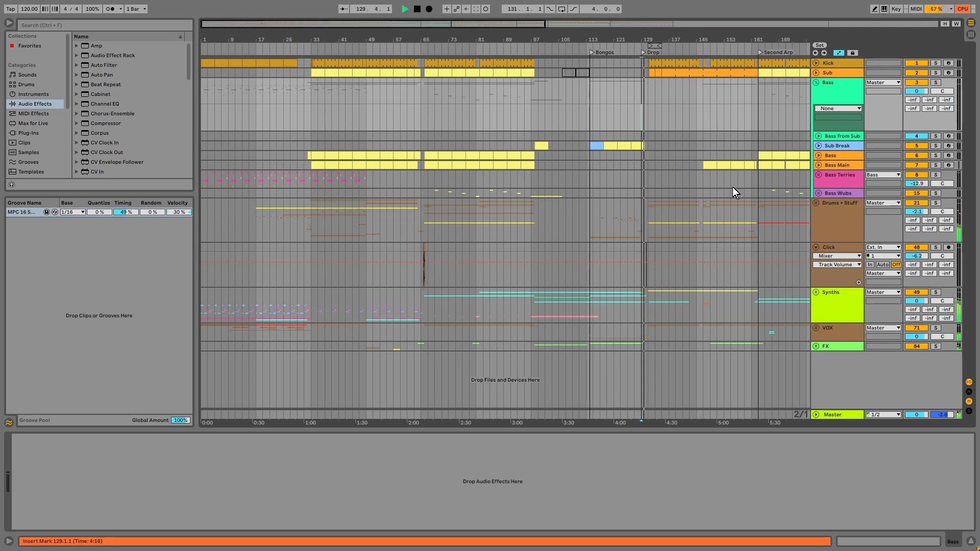
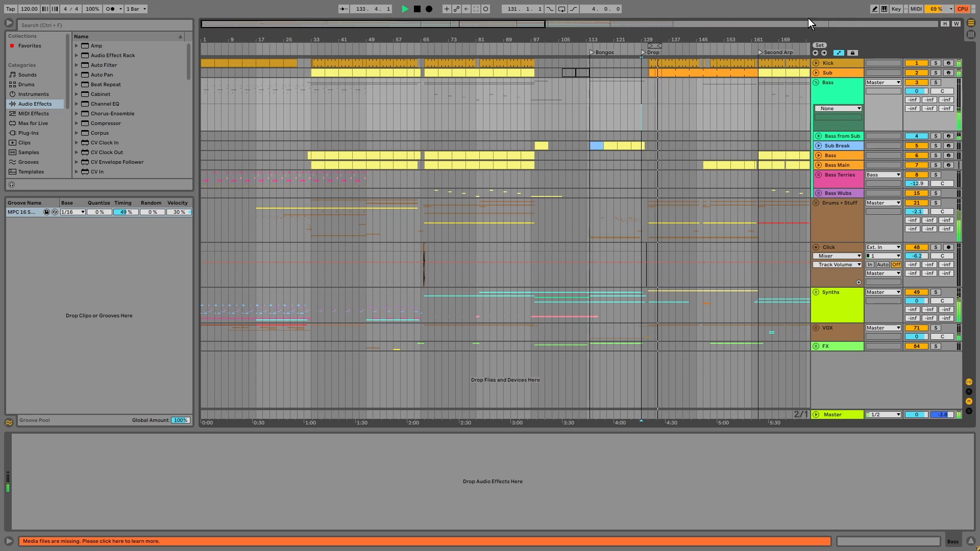
pyautogui.press('Tab')
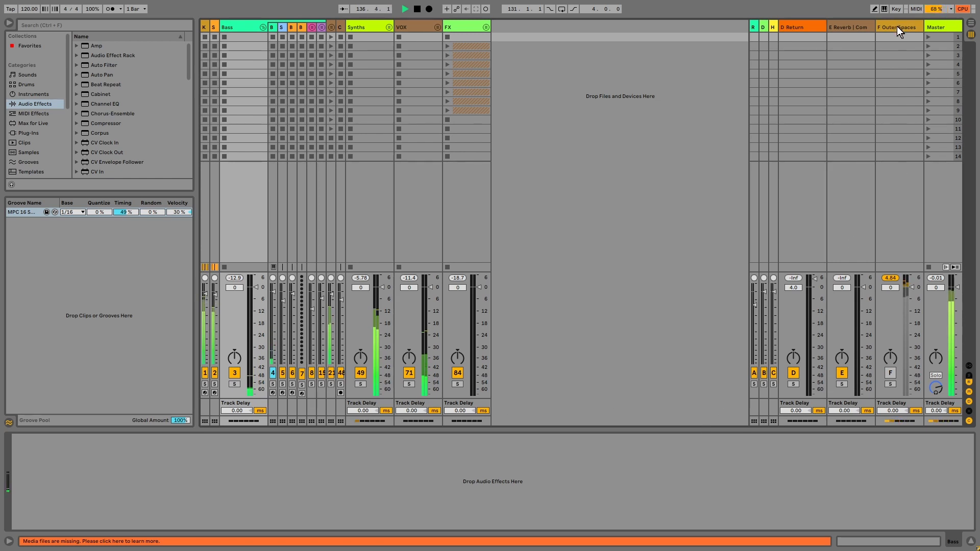
pyautogui.press('space')
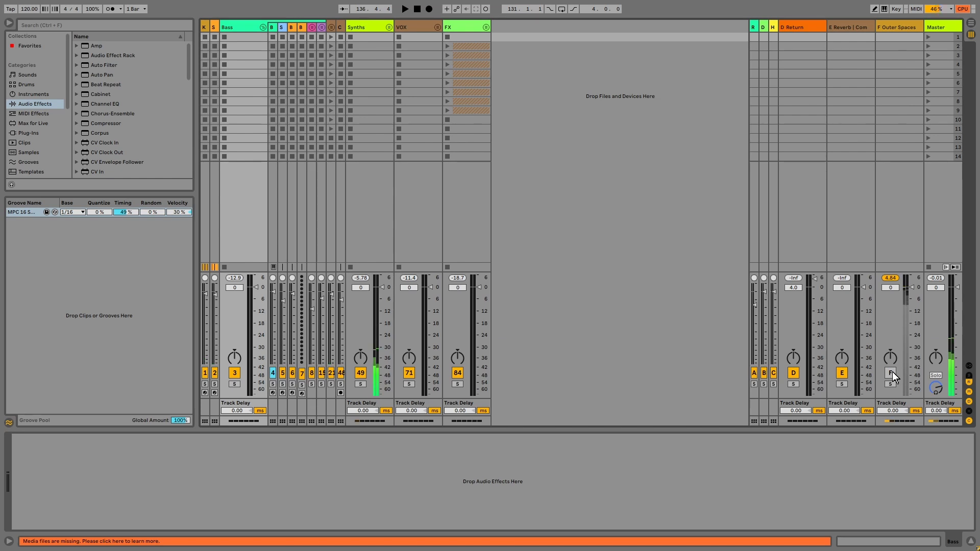
# Turn on the F Outer Spaces return and play the drop again from bar 129
pyautogui.click(892, 372)
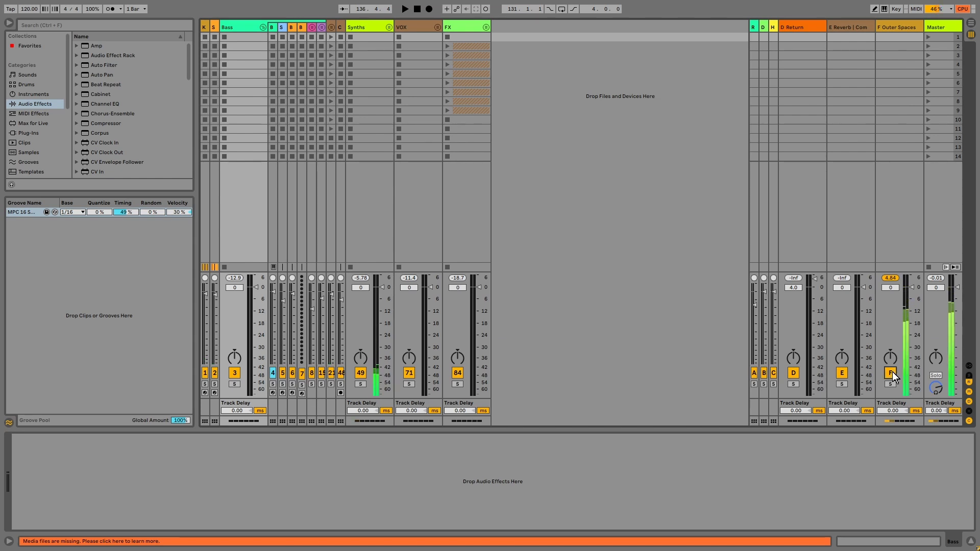
pyautogui.press('Tab')
pyautogui.press('space')
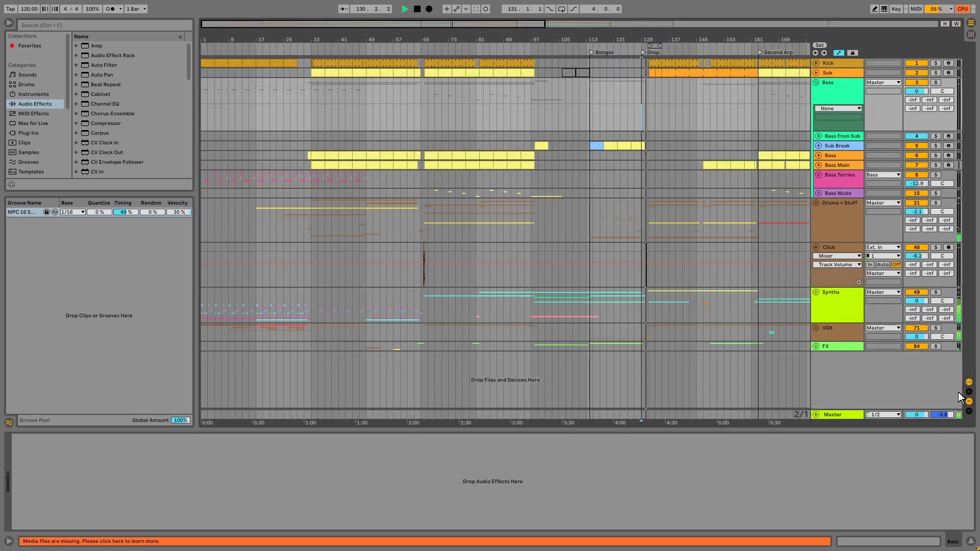
pyautogui.press('space')
pyautogui.press('Tab')
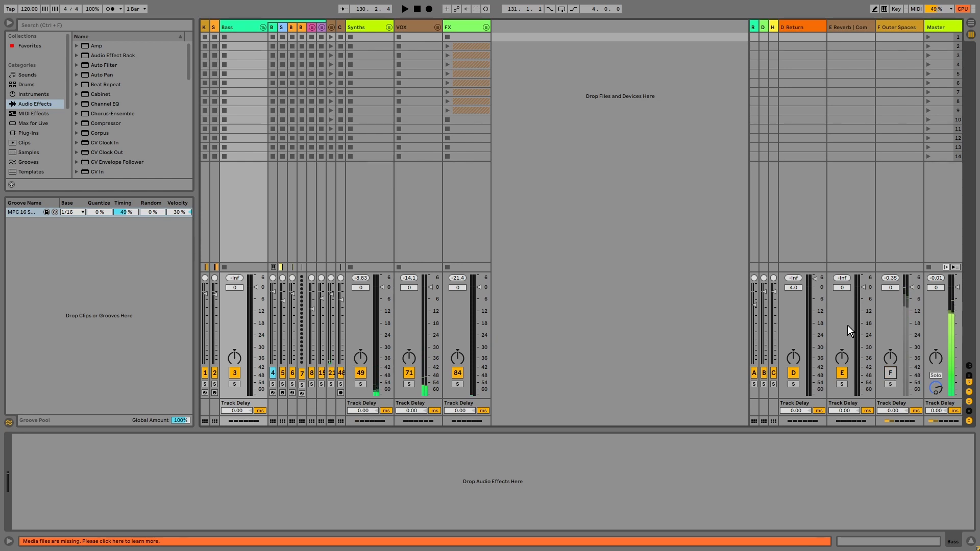
# Display the F Outer Spaces return in the arrangement with its Limiter Gain automation and place the insert mark at bar 97
pyautogui.click(890, 28)
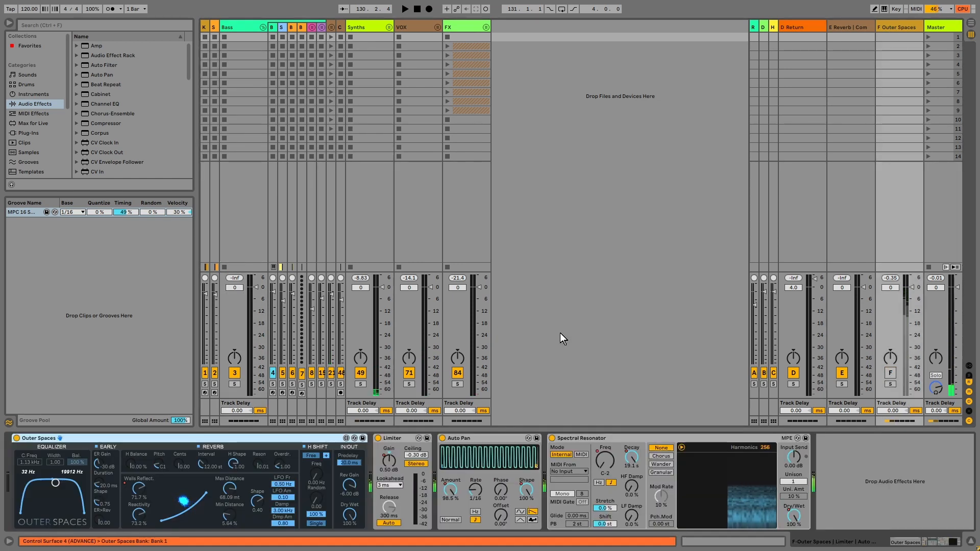
pyautogui.click(391, 461)
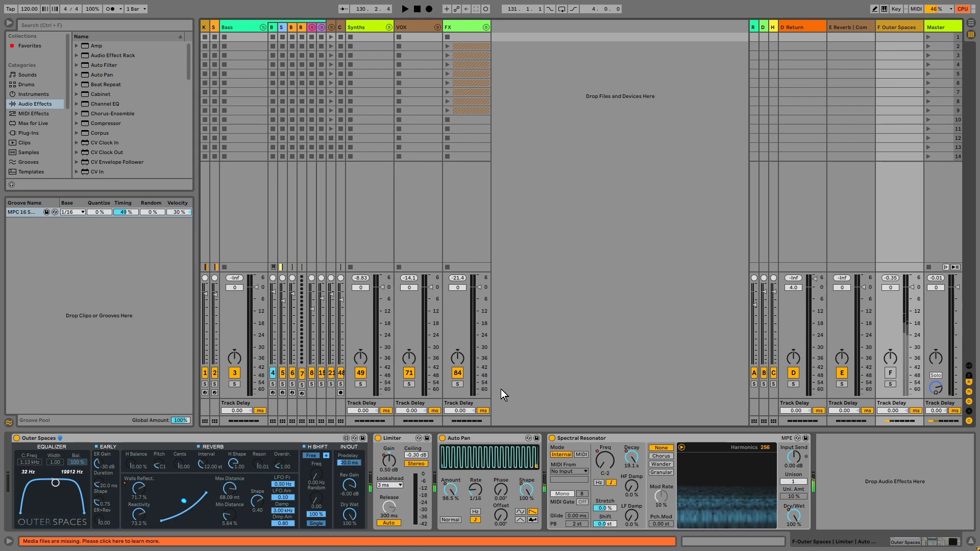
pyautogui.press('Tab')
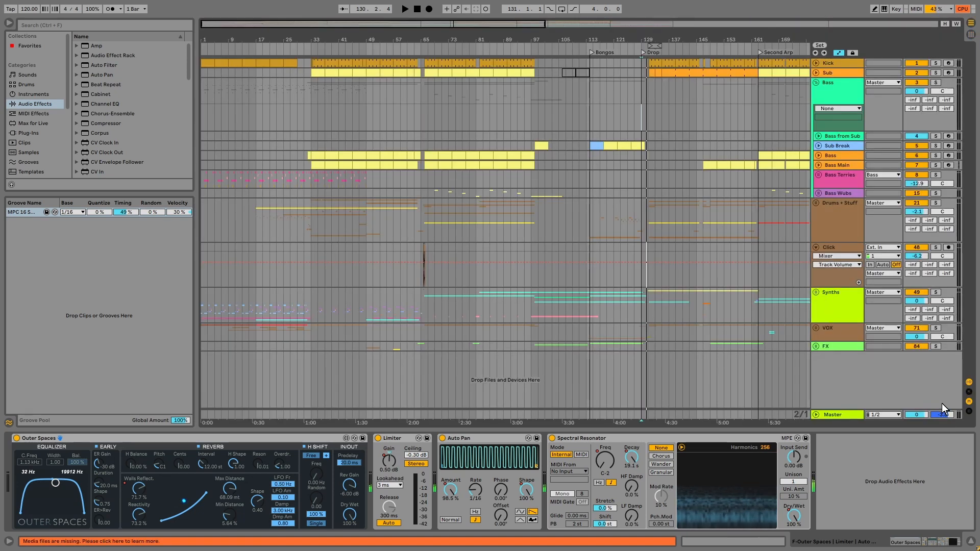
pyautogui.click(969, 392)
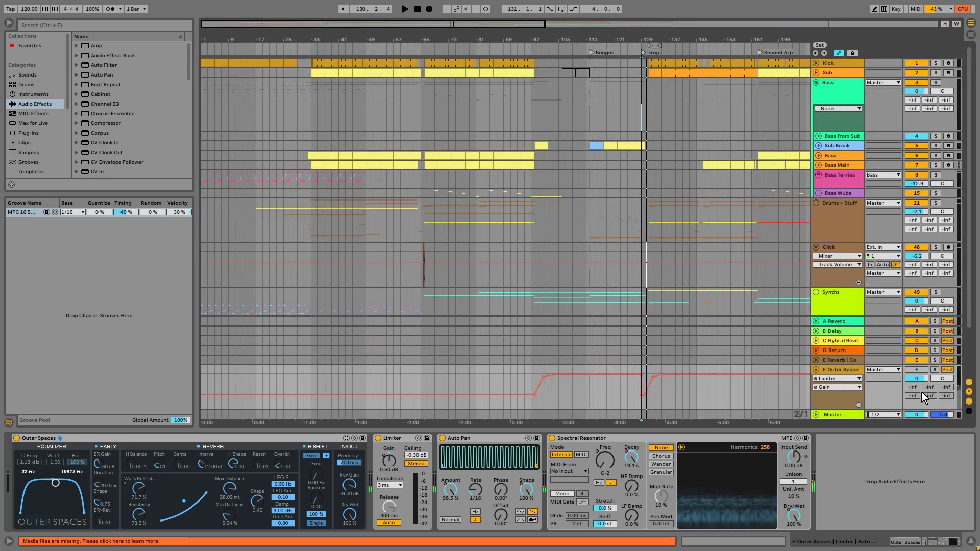
pyautogui.click(528, 384)
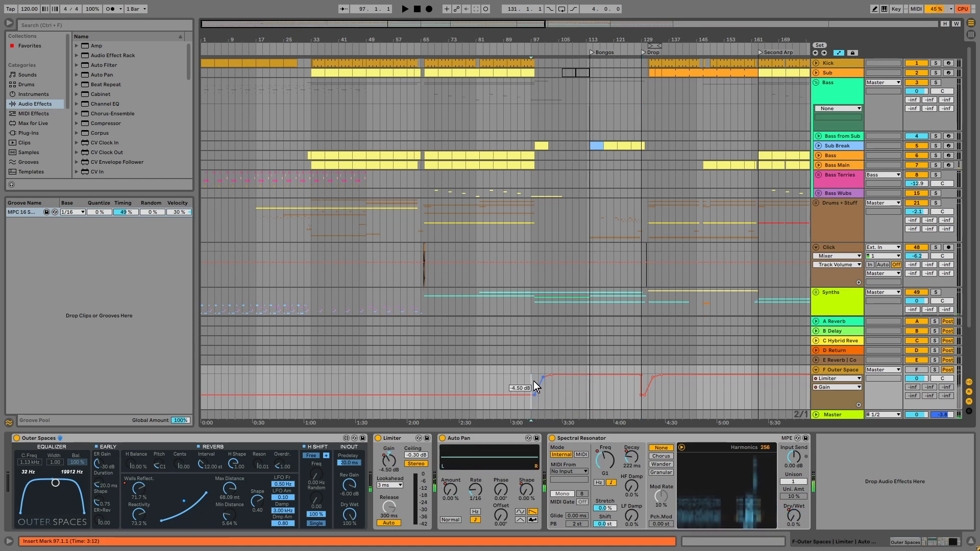
# Activate the F Outer Spaces return and play the breakdown from bar 97 through the drop with the Limiter Gain automation in view
pyautogui.click(917, 369)
pyautogui.press('space')
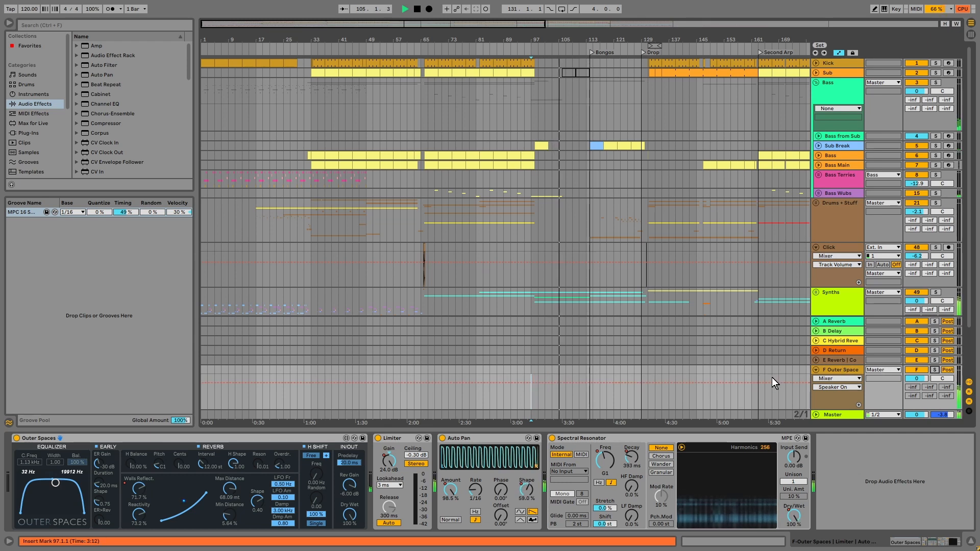
pyautogui.click(389, 461)
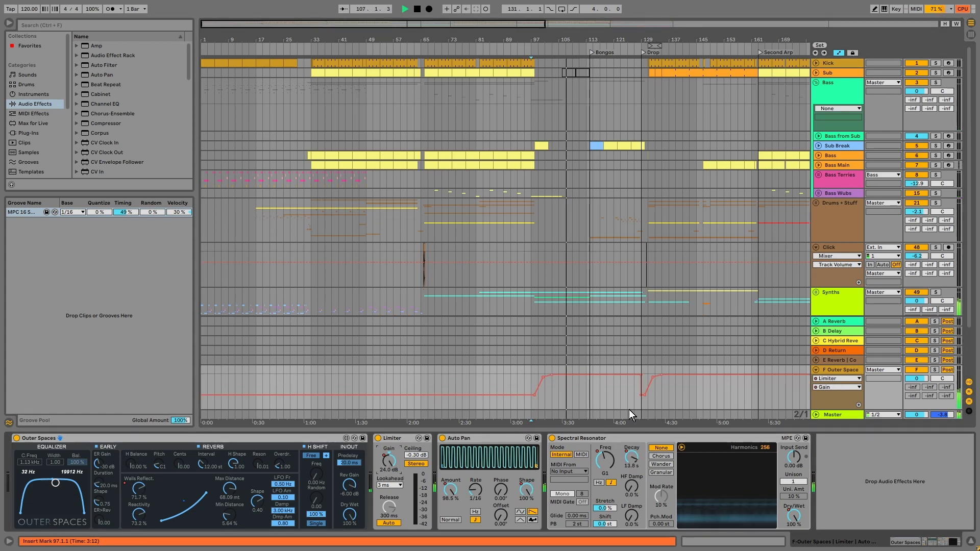
pyautogui.moveTo(506, 24)
pyautogui.mouseDown()
pyautogui.moveTo(637, 10)
pyautogui.moveTo(645, 22)
pyautogui.moveTo(588, 29)
pyautogui.mouseUp()
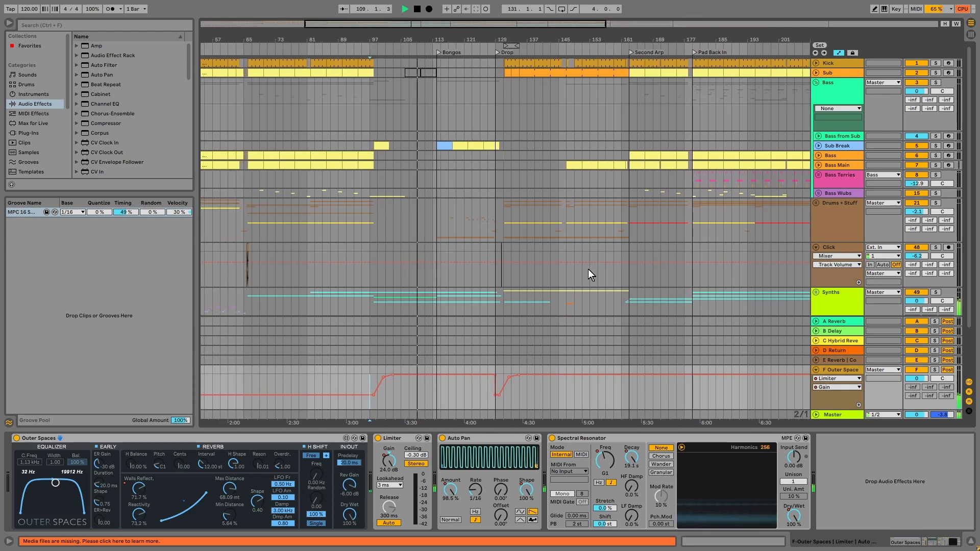
pyautogui.click(487, 396)
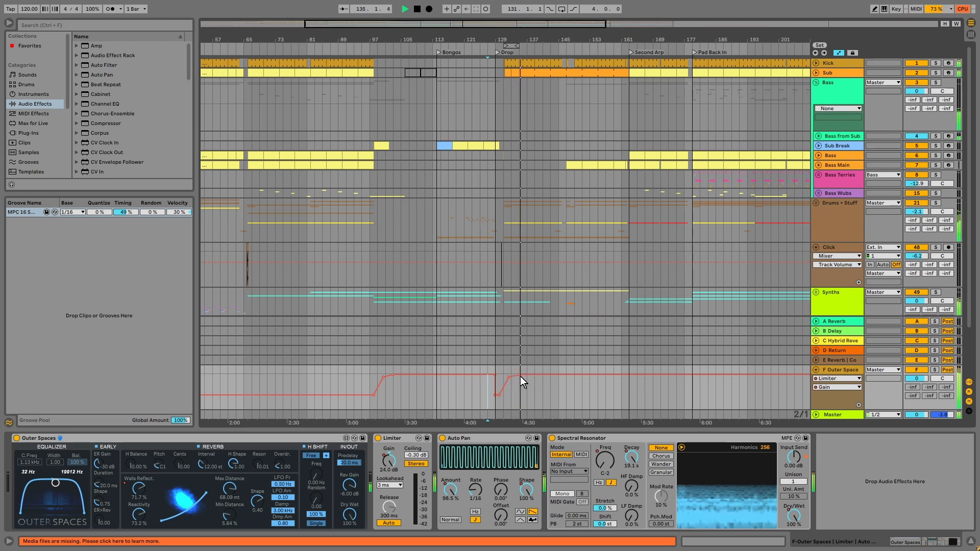
# Stop playback and pull the return's Limiter Gain automation down to -24 dB from just before the Drop marker onward
pyautogui.press('space')
pyautogui.moveTo(519, 375); pyautogui.dragTo(495, 408)
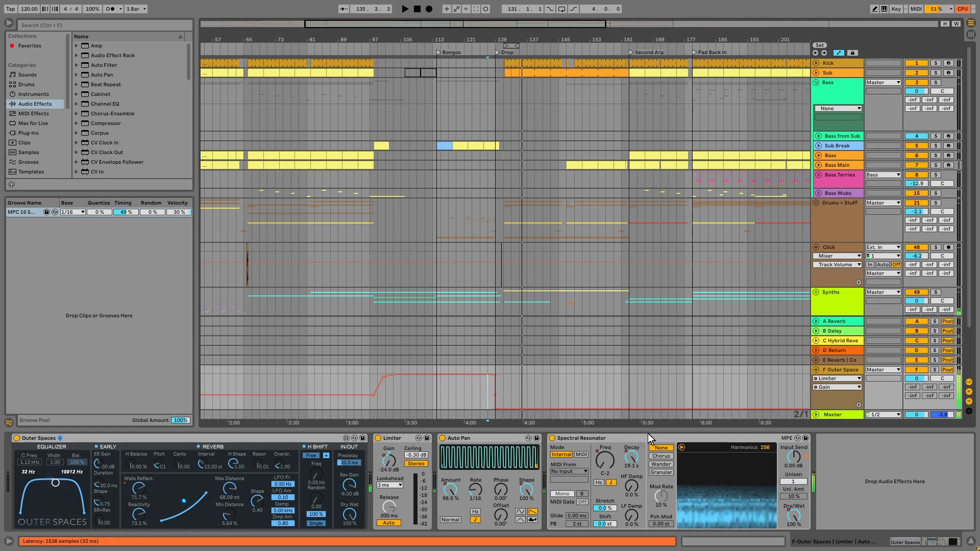
pyautogui.click(543, 402)
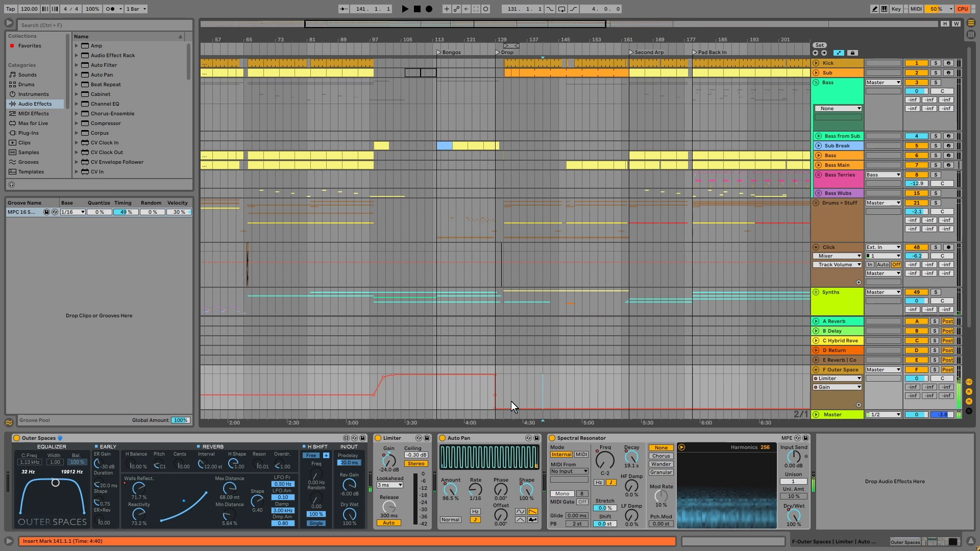
# Unfold the VOX group and insert a new audio track below Vox Long, with the insert mark at bar 97
pyautogui.hscroll(-1, 439, 407)
pyautogui.scroll(-2, 837, 377)
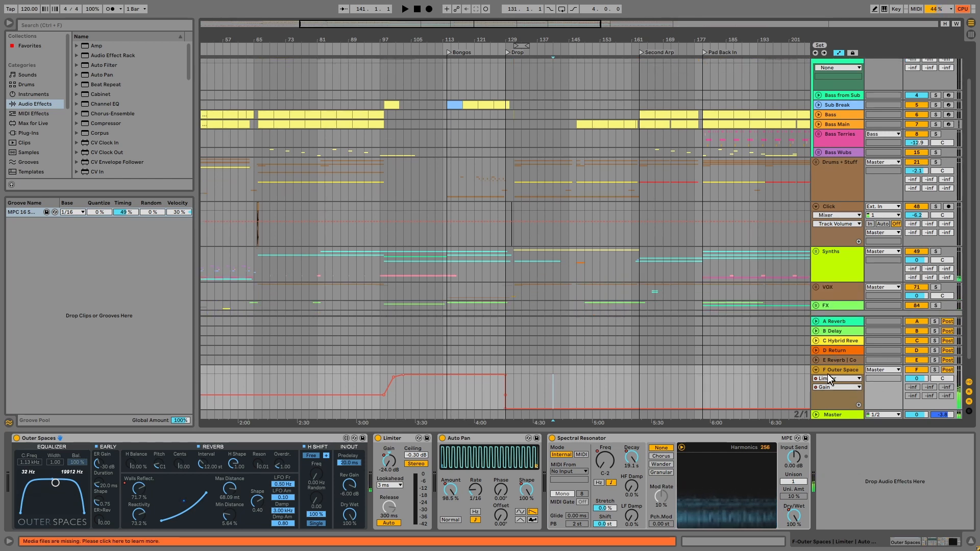
pyautogui.click(379, 232)
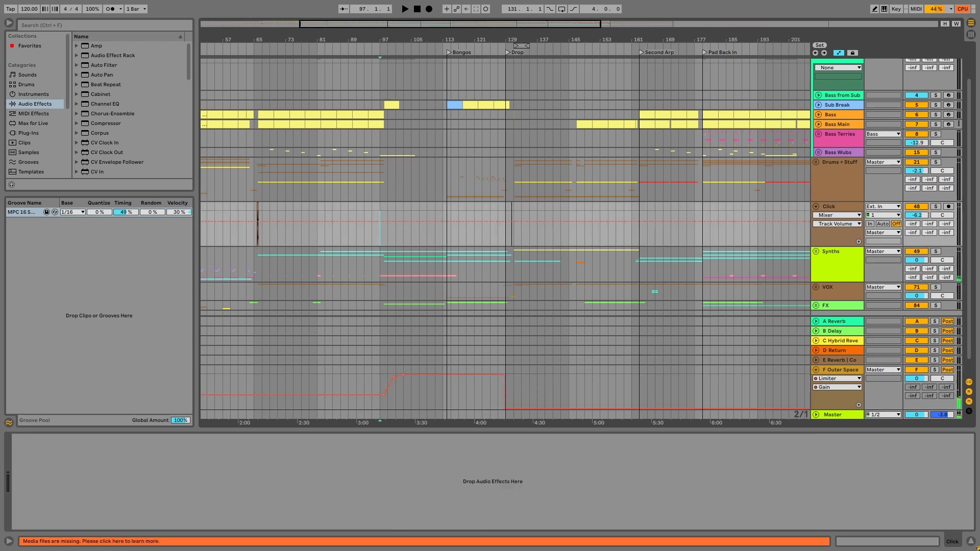
pyautogui.scroll(-1, 820, 256)
pyautogui.click(816, 269)
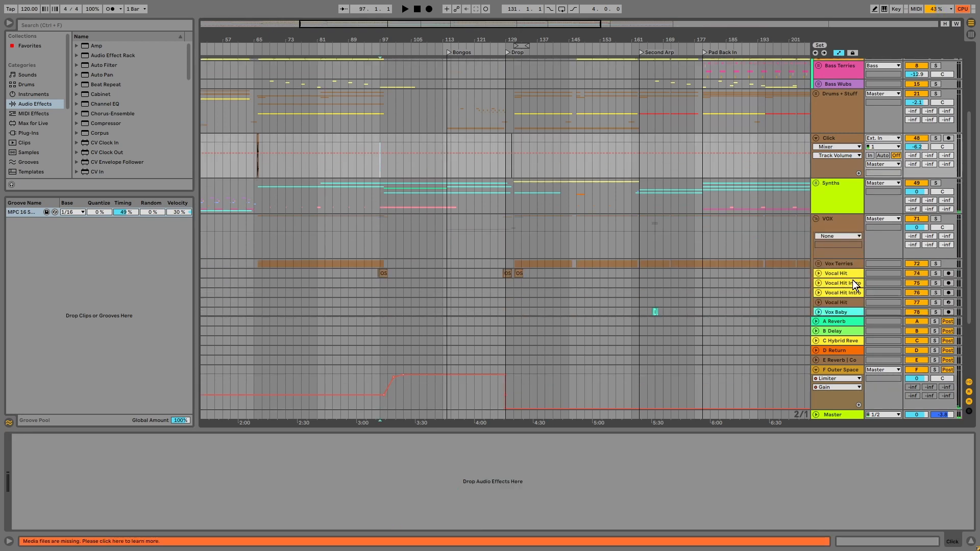
pyautogui.scroll(-5, 852, 279)
pyautogui.click(841, 278)
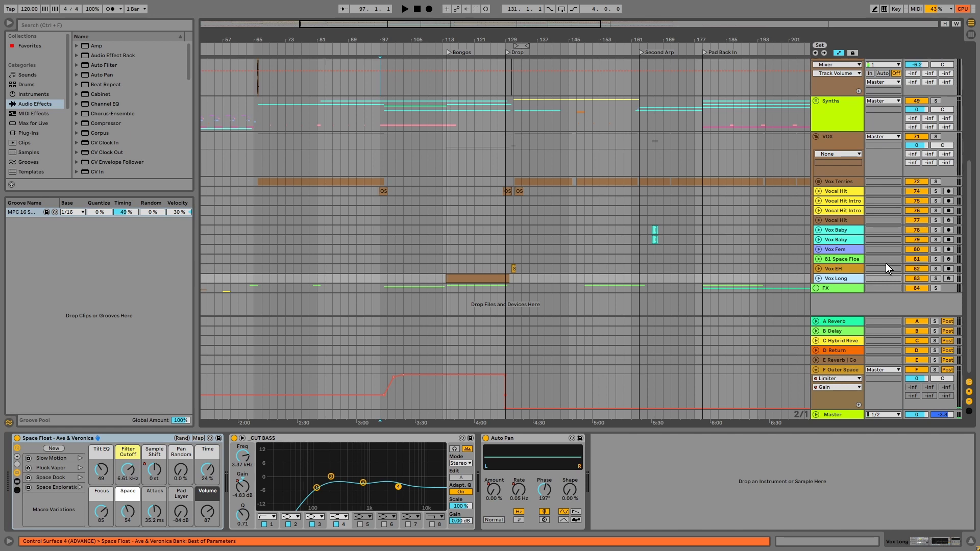
pyautogui.hotkey('ctrl', 't')
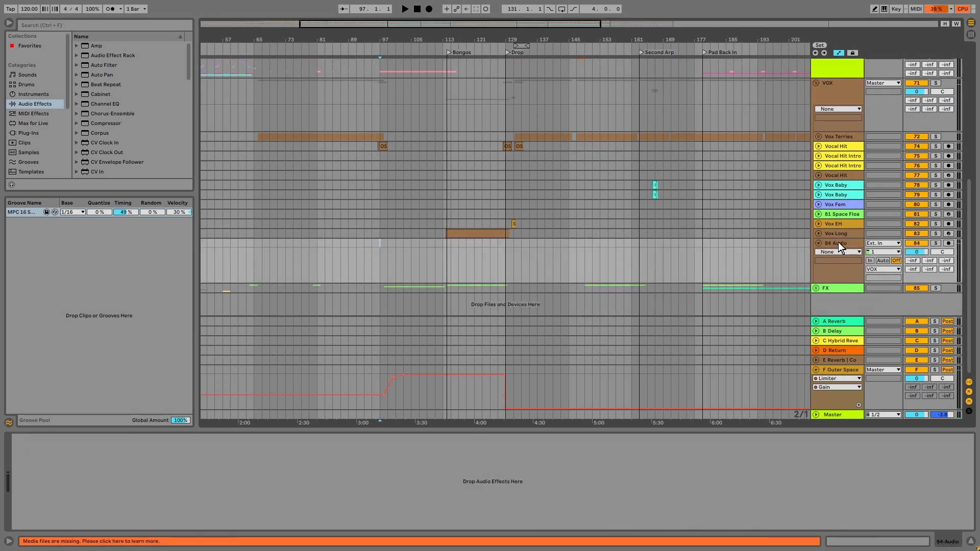
# Name the new audio track Vox Breakdown and set its input to Resampling
pyautogui.write('Vox Breakdown')
pyautogui.click(875, 243)
pyautogui.click(872, 268)
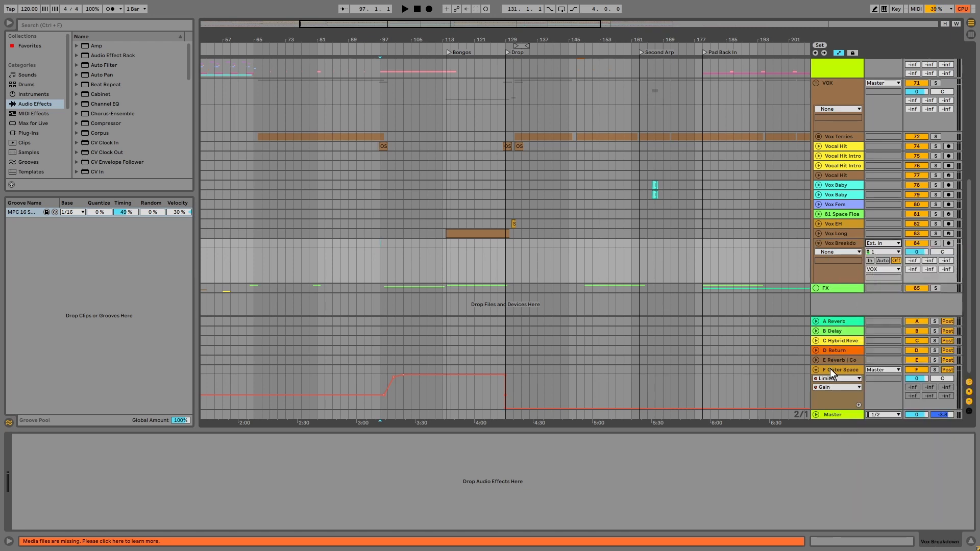
# Solo the F Outer Spaces return and briefly audition it from bar 97
pyautogui.click(934, 370)
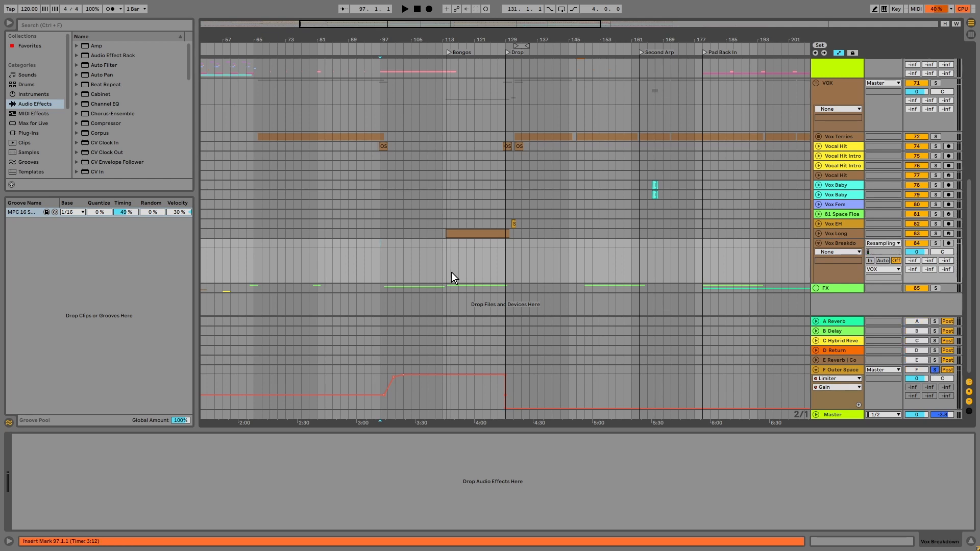
pyautogui.press('space')
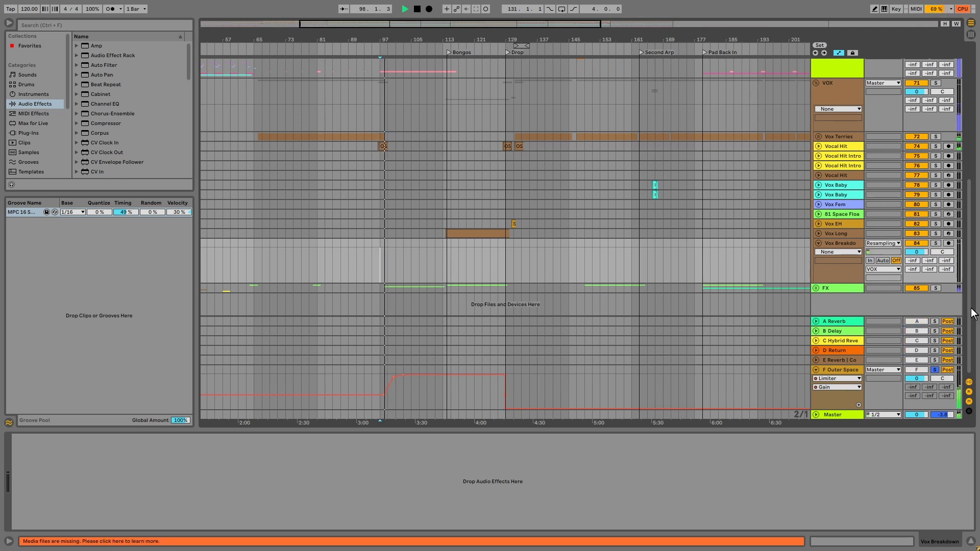
pyautogui.press('space')
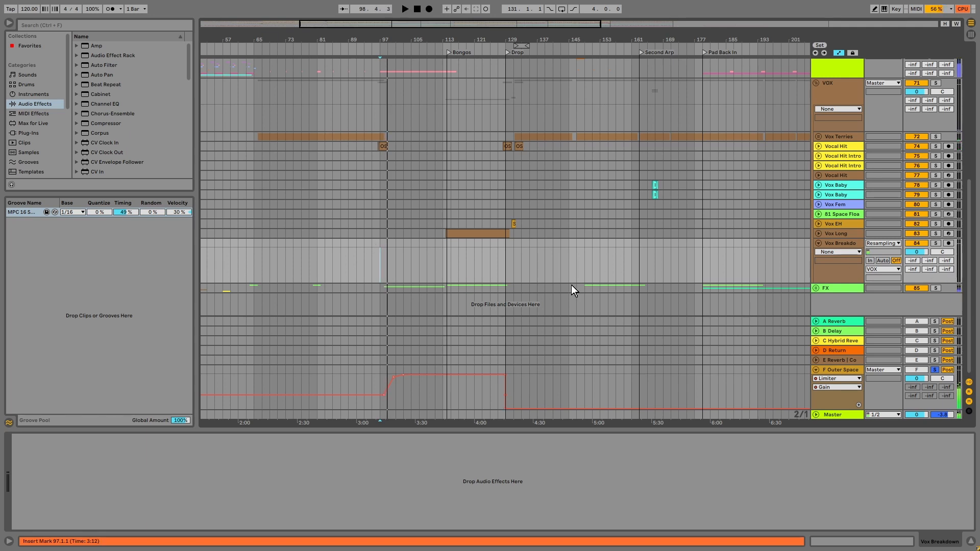
# Arm the Vox Breakdown track and record the soloed return from bar 97 to about bar 111
pyautogui.click(549, 262)
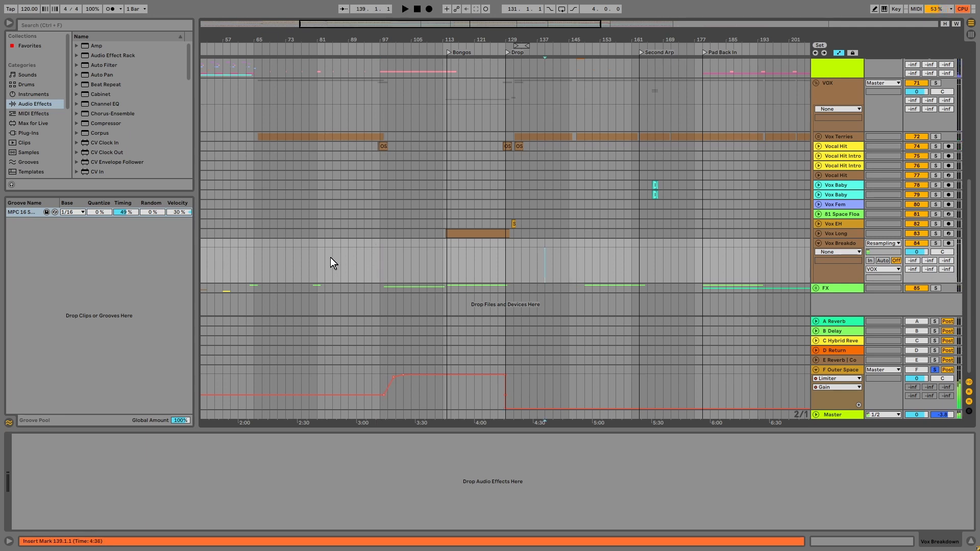
pyautogui.click(371, 255)
pyautogui.click(380, 255)
pyautogui.click(948, 244)
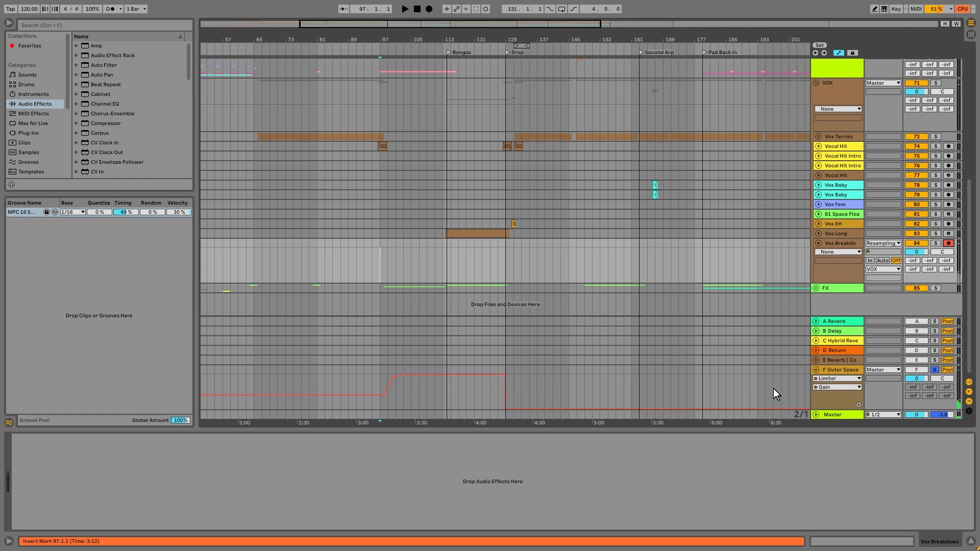
pyautogui.click(428, 8)
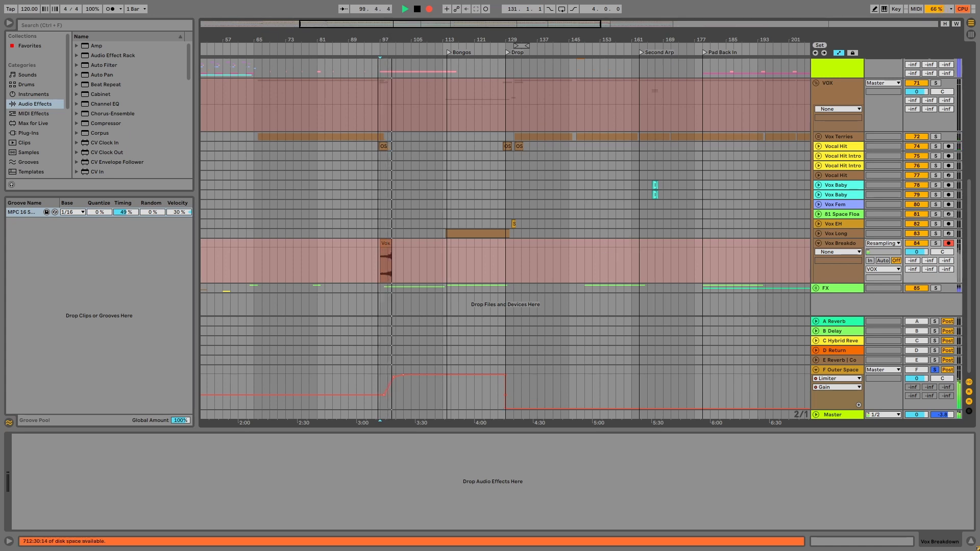
pyautogui.moveTo(385, 40); pyautogui.dragTo(383, 77)
pyautogui.moveTo(432, 27); pyautogui.dragTo(442, 24)
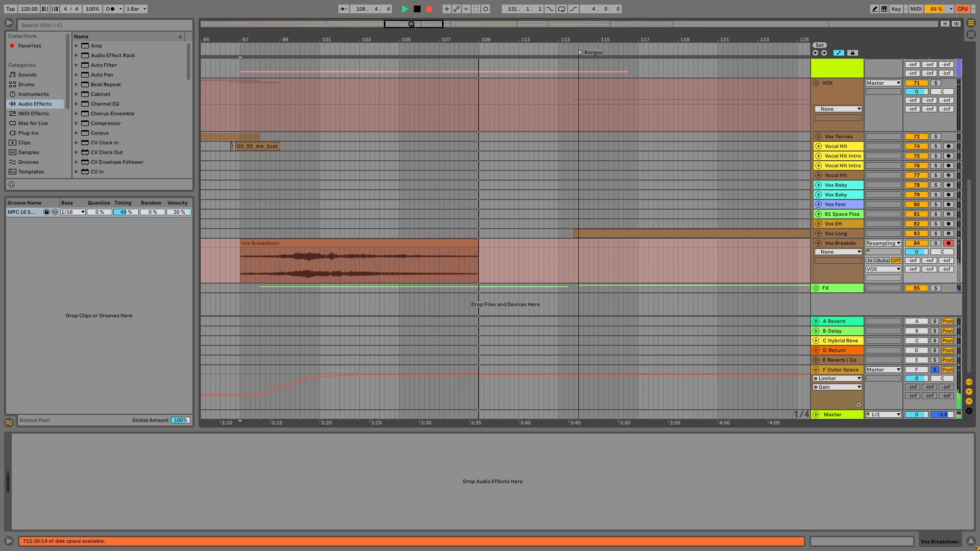
pyautogui.moveTo(359, 39); pyautogui.dragTo(392, 23)
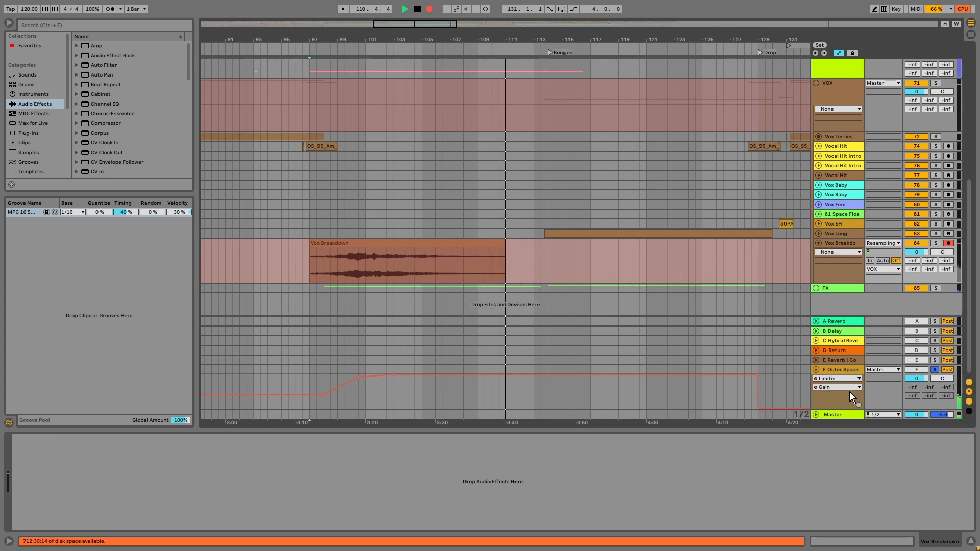
pyautogui.press('space')
# Solo the Vox Breakdown track and play back the recorded clip from bar 97
pyautogui.click(935, 243)
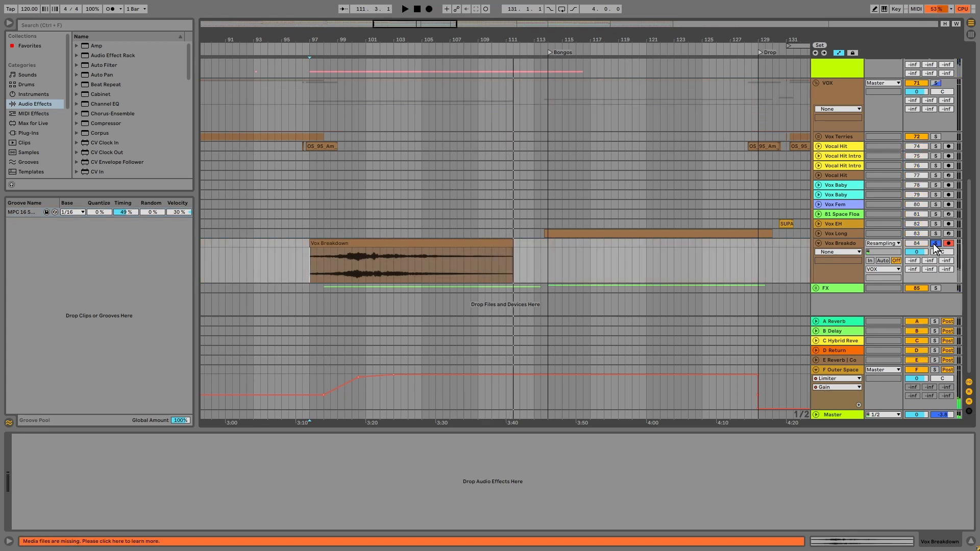
pyautogui.press('space')
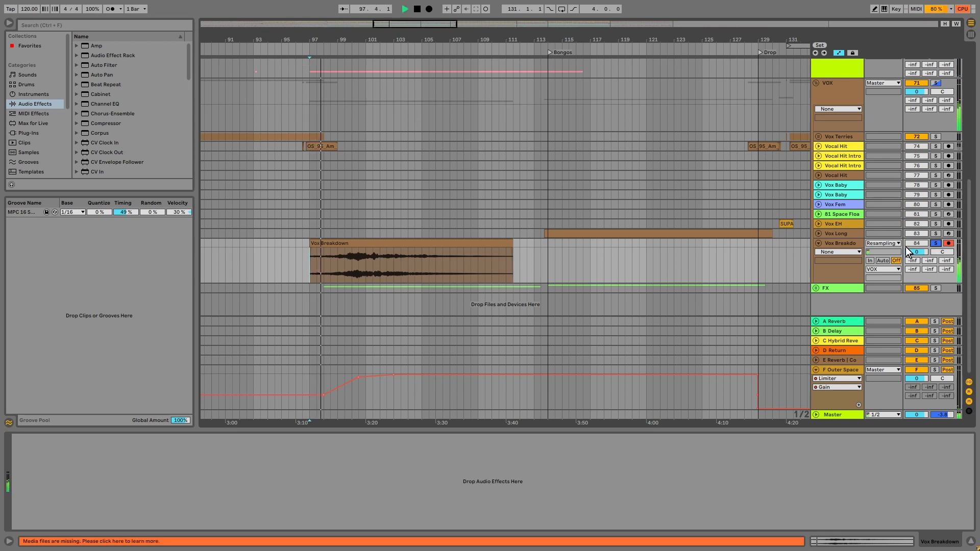
# Deactivate the F Outer Spaces return, unsolo the Vox Breakdown track and play the full arrangement from bar 97
pyautogui.click(926, 369)
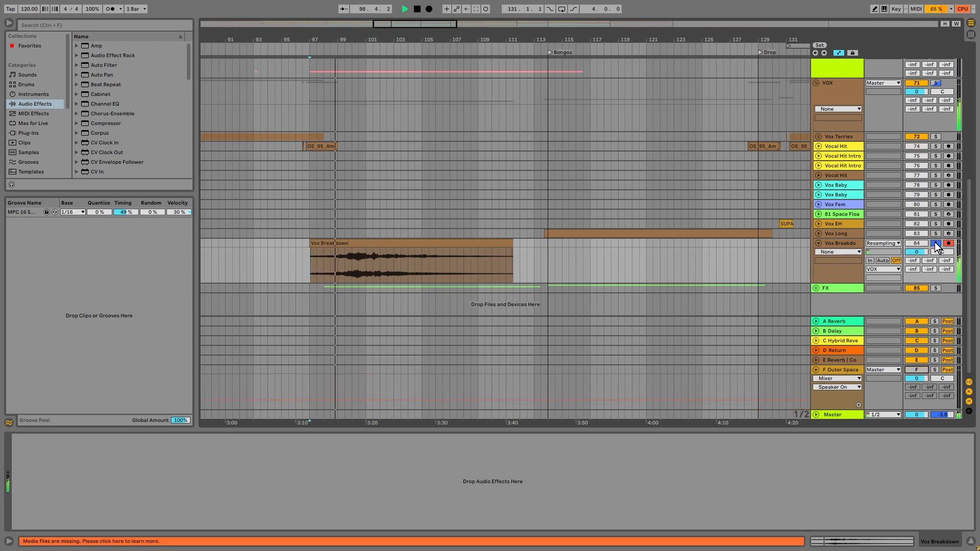
pyautogui.click(935, 243)
pyautogui.press('space')
pyautogui.press('space')
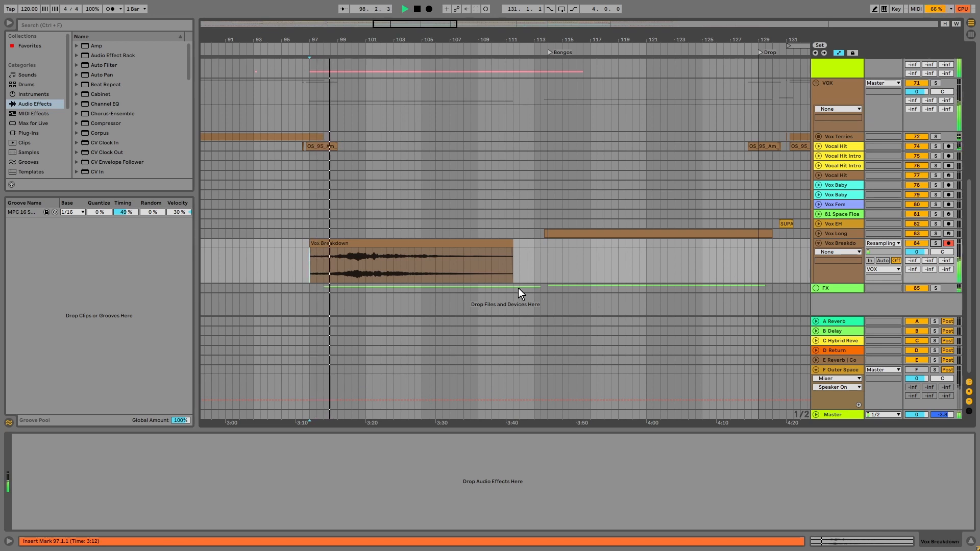
# Add a fade-out to the end of the Vox Breakdown clip, starting at about bar 107
pyautogui.click(490, 245)
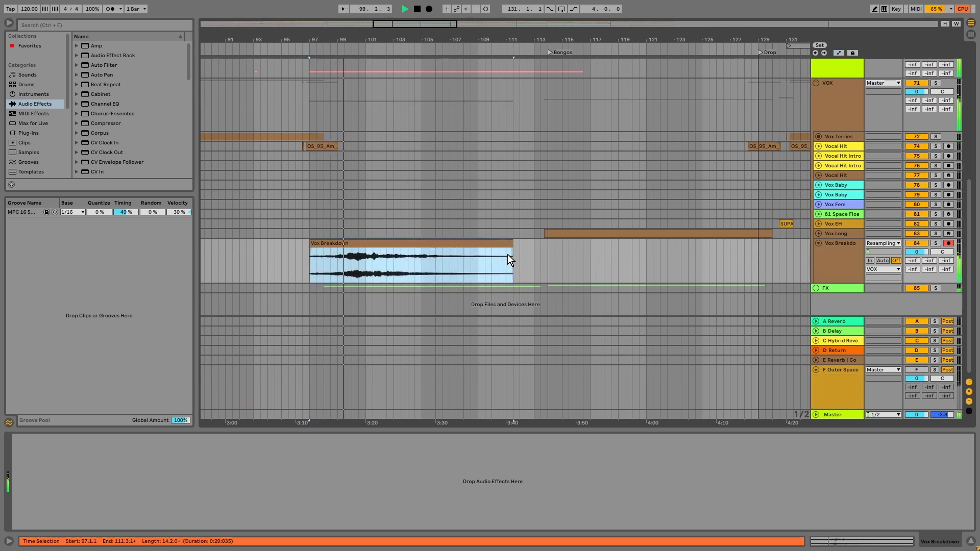
pyautogui.moveTo(511, 250); pyautogui.dragTo(460, 257)
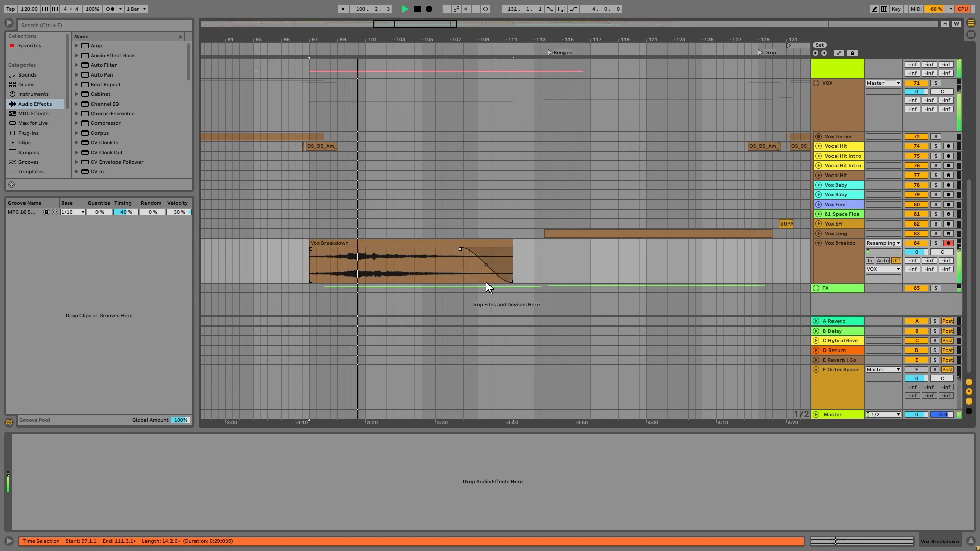
# Add an EQ Eight audio effect to the Vox Breakdown track
pyautogui.click(838, 247)
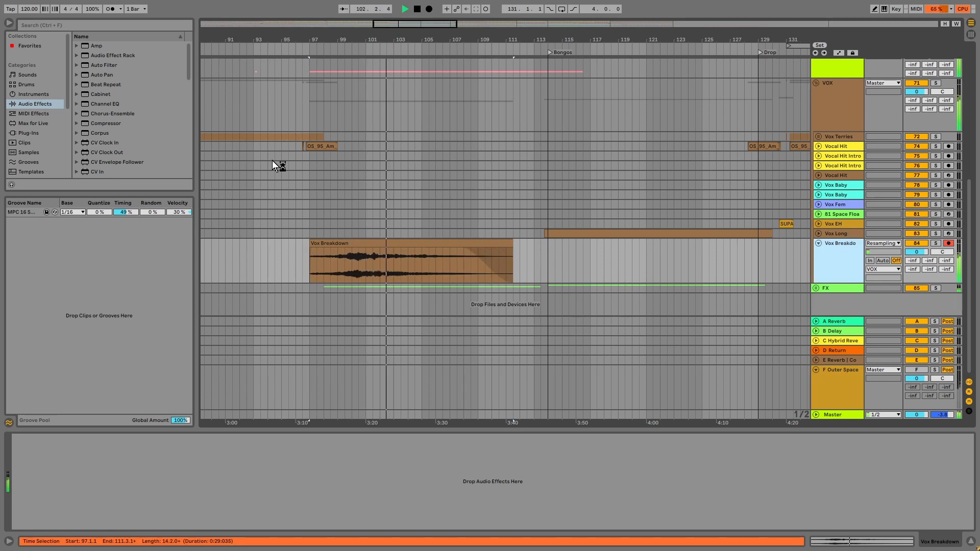
pyautogui.click(110, 104)
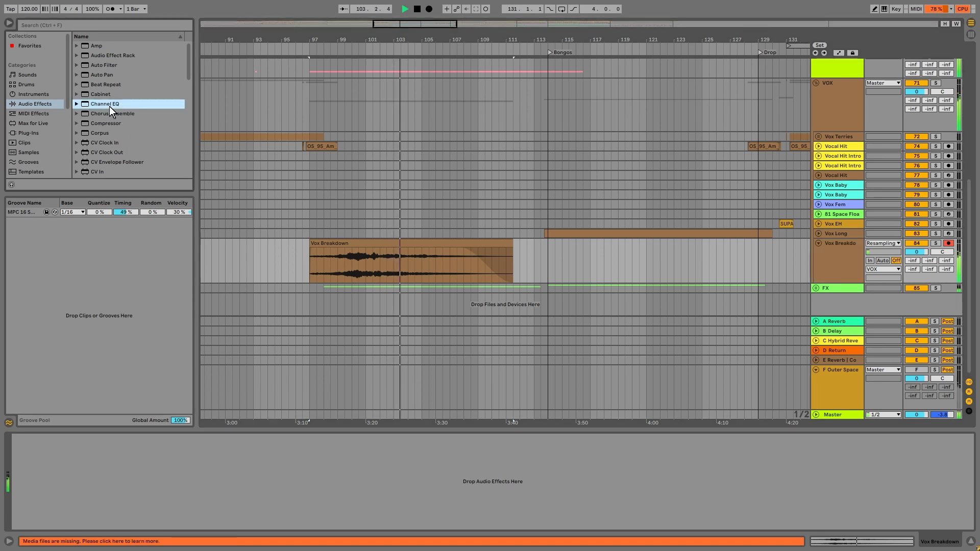
pyautogui.scroll(-3, 127, 148)
pyautogui.scroll(-1, 125, 147)
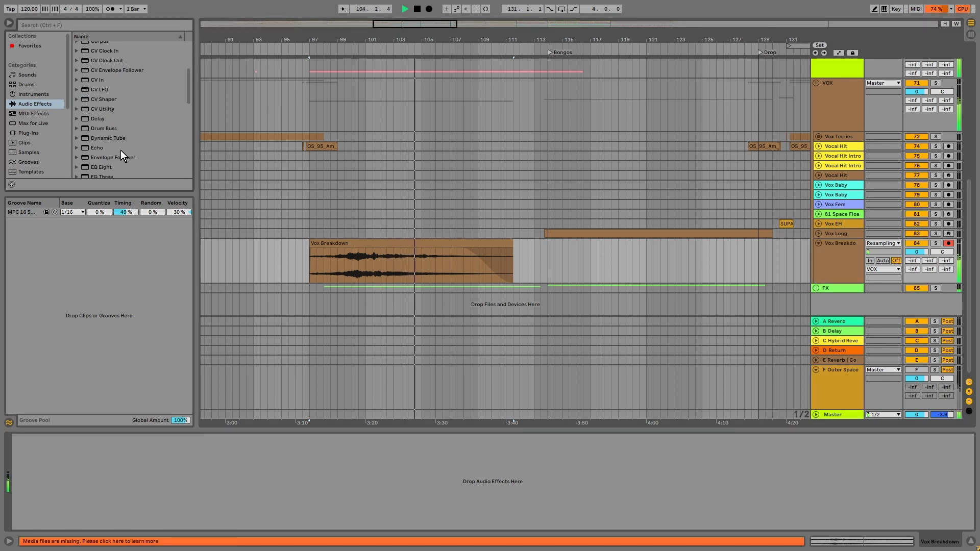
pyautogui.click(102, 167)
pyautogui.moveTo(102, 166); pyautogui.dragTo(842, 247)
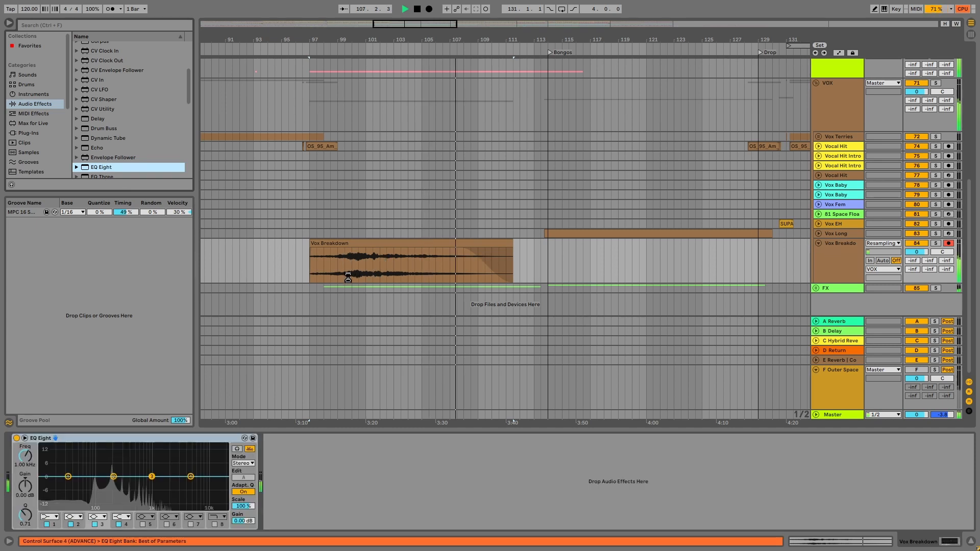
# Cut band 2 of the Vox Breakdown EQ Eight at 182 Hz by 9.52 dB with a Q of 1.34 during playback
pyautogui.click(345, 273)
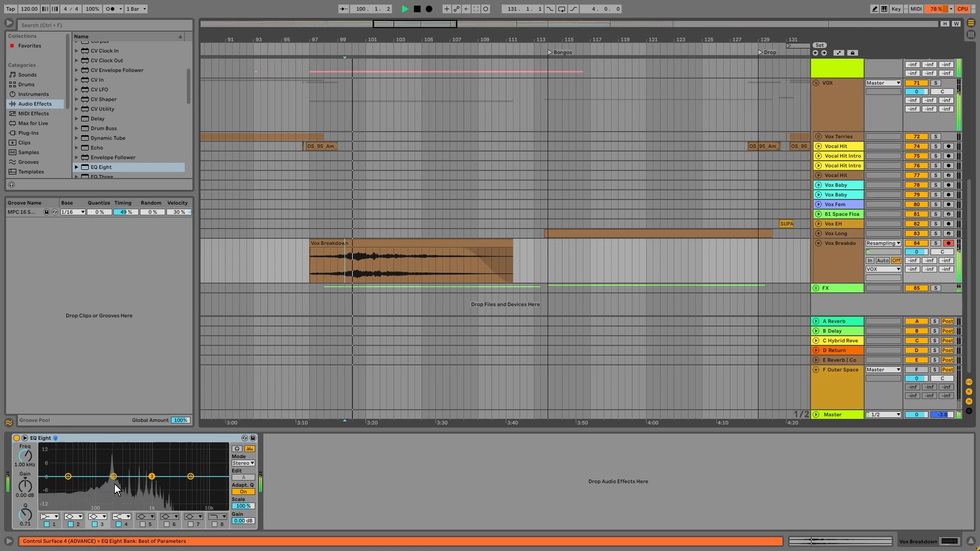
pyautogui.moveTo(110, 475); pyautogui.dragTo(110, 505)
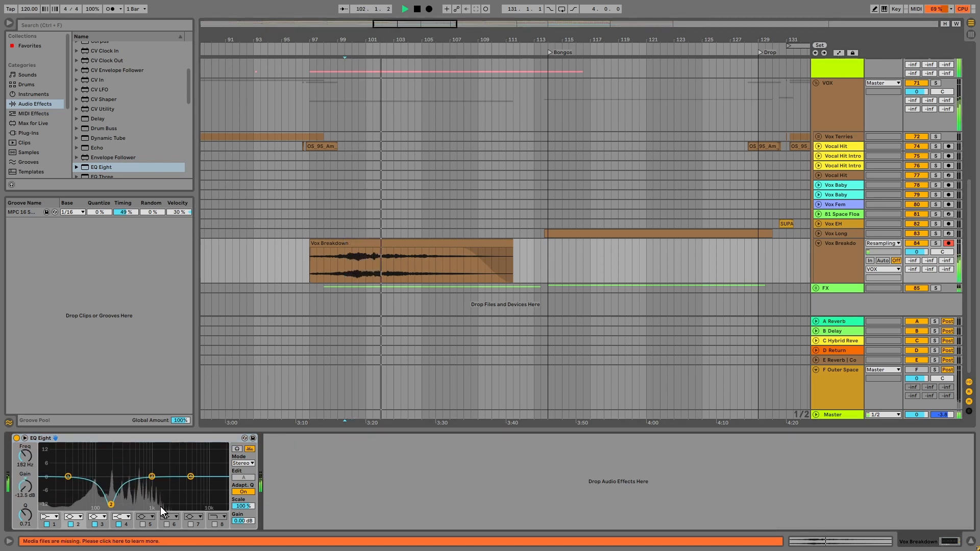
pyautogui.moveTo(25, 516); pyautogui.dragTo(25, 503)
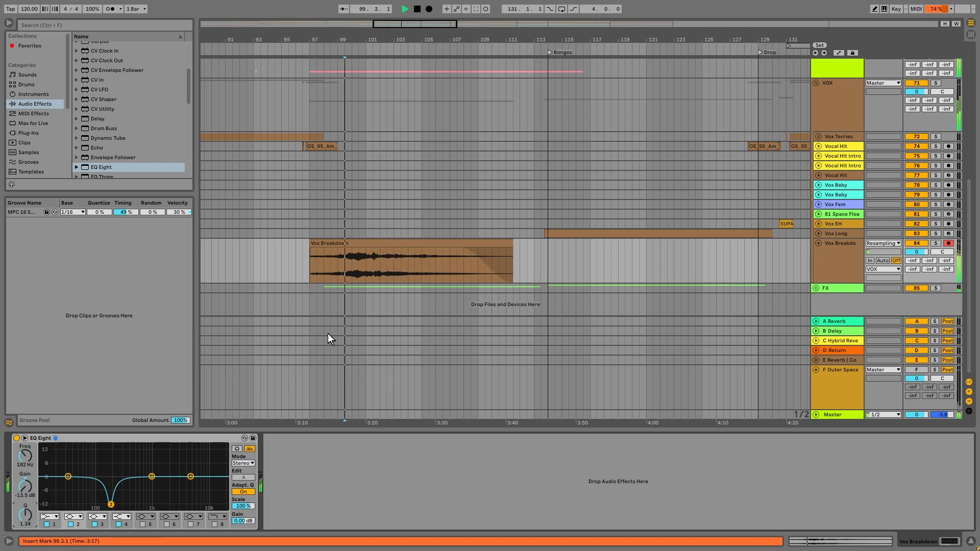
pyautogui.click(350, 332)
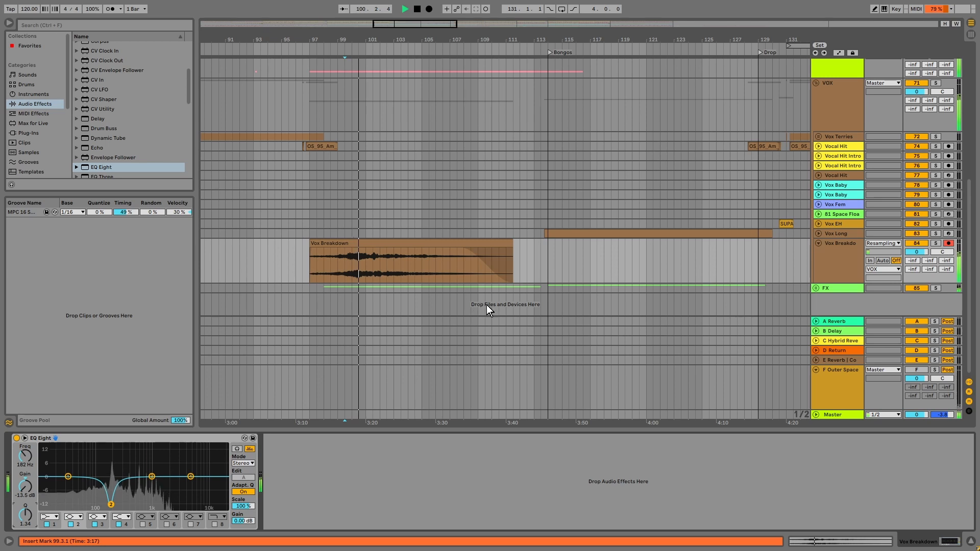
pyautogui.moveTo(30, 489); pyautogui.dragTo(30, 475)
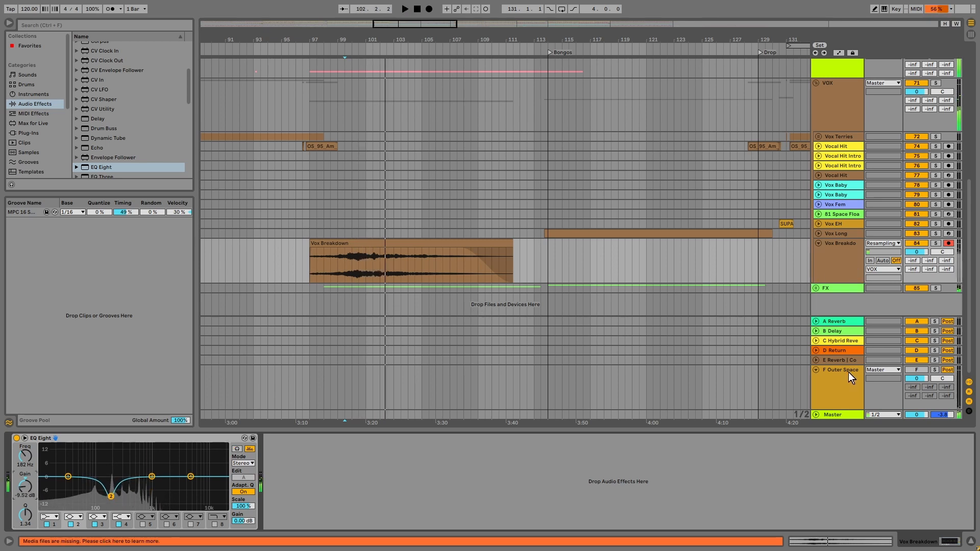
# Delete the F Outer Spaces return track
pyautogui.click(840, 382)
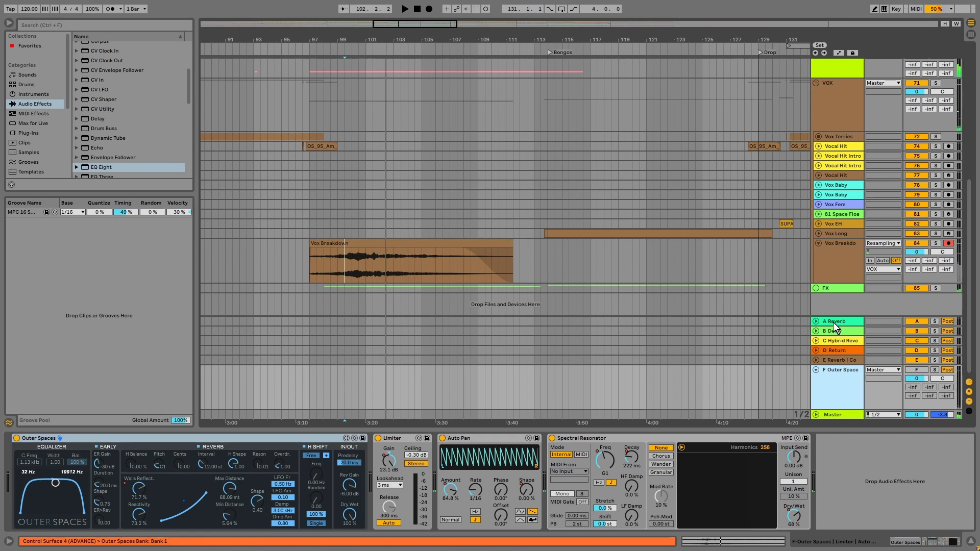
pyautogui.press('Delete')
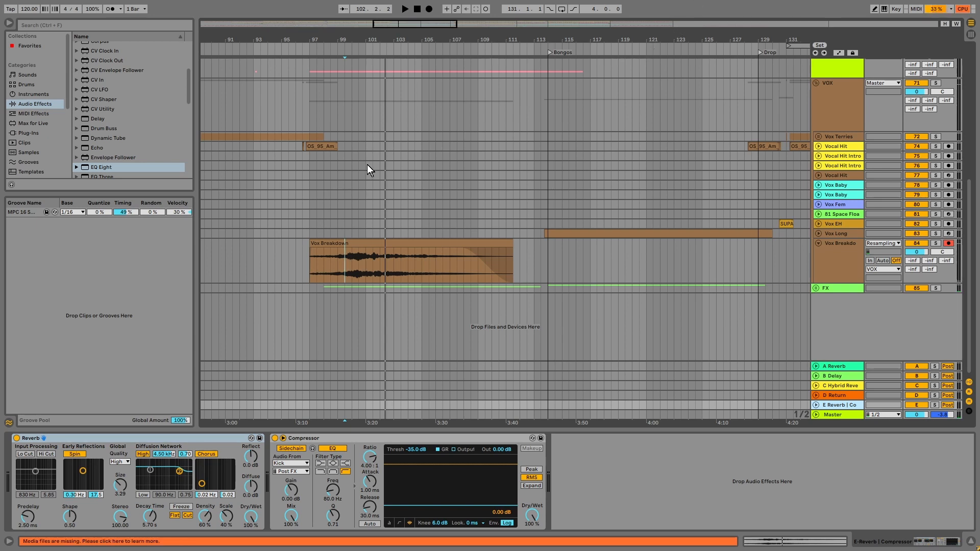
# Save the Live Set under the new name AFGMAW 2.16 Housekeeping
pyautogui.hotkey('ctrl', 'shift', 's')
pyautogui.click(110, 222)
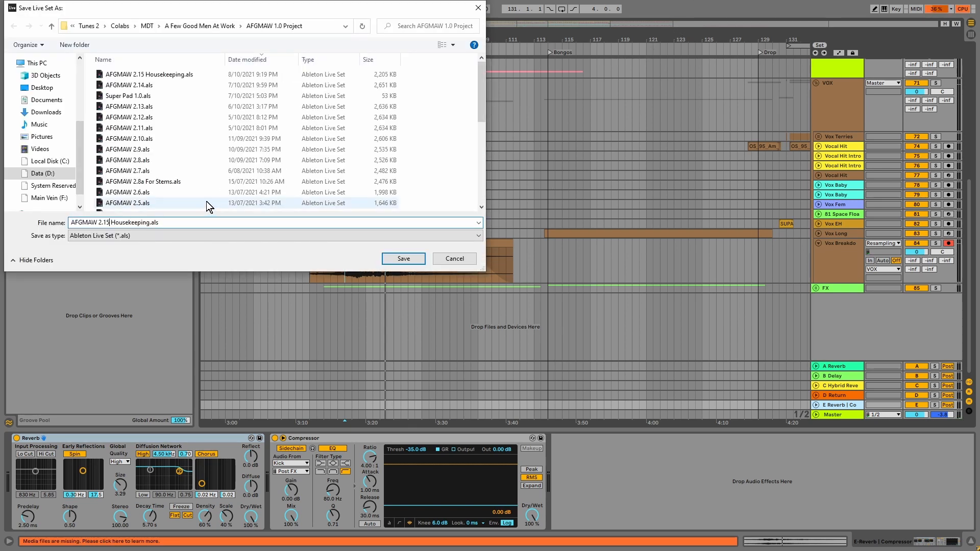
pyautogui.write('6')
pyautogui.press('Return')
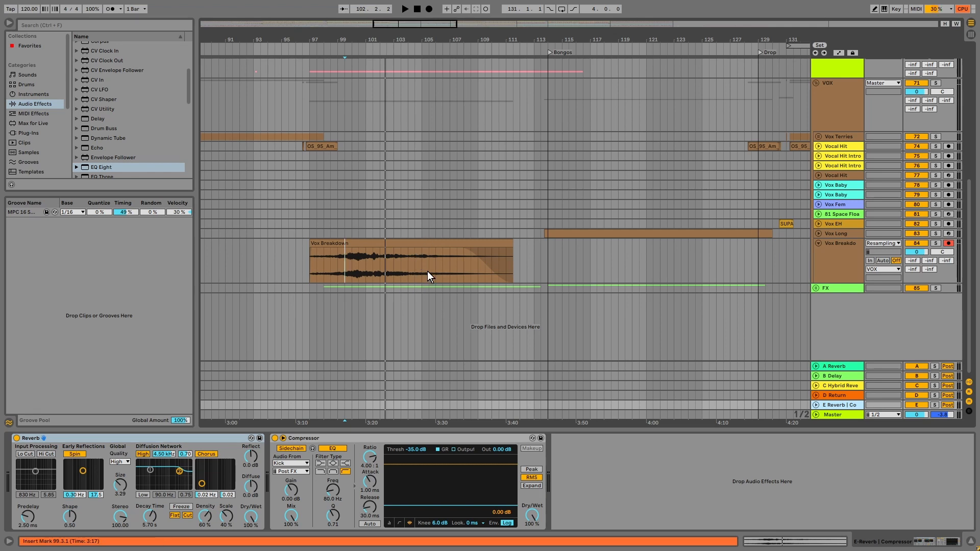
# Check the CPU load and, during playback in Session View, view the devices on the Vox Baby and Vocal Hit Intro tracks
pyautogui.click(947, 8)
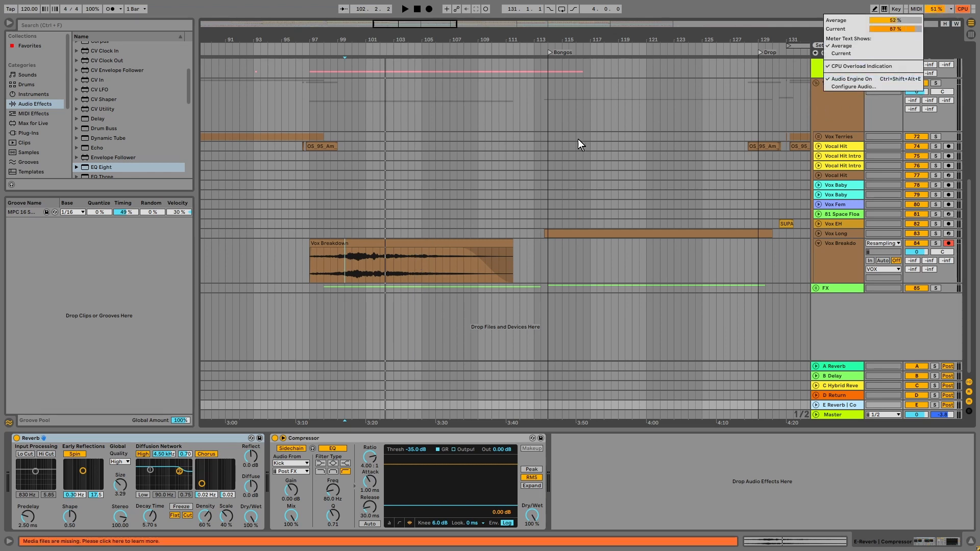
pyautogui.press('Escape')
pyautogui.press('Tab')
pyautogui.press('space')
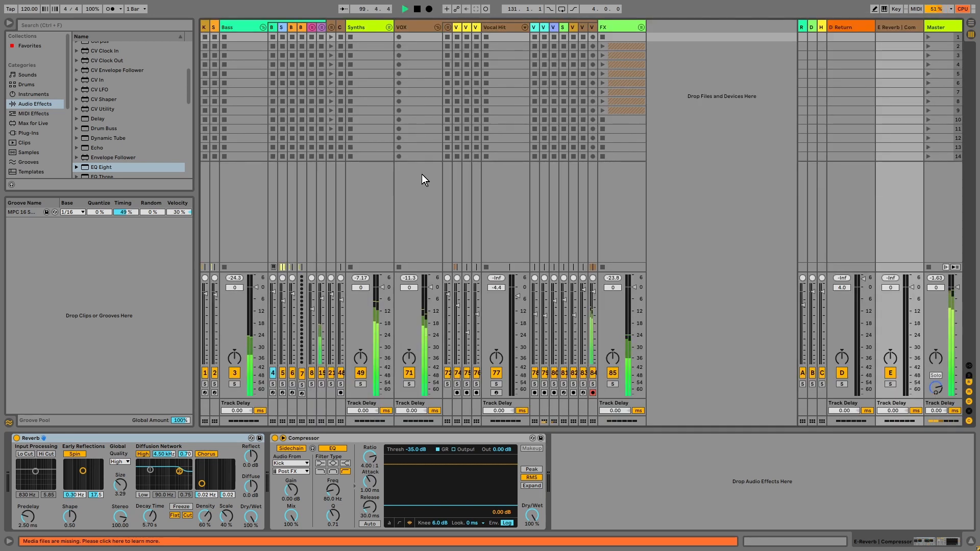
pyautogui.click(533, 27)
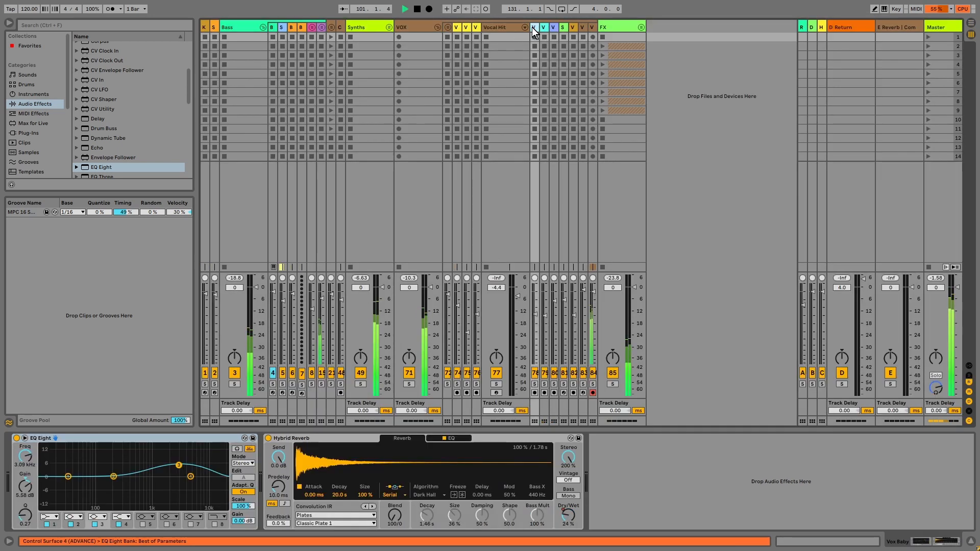
pyautogui.click(475, 28)
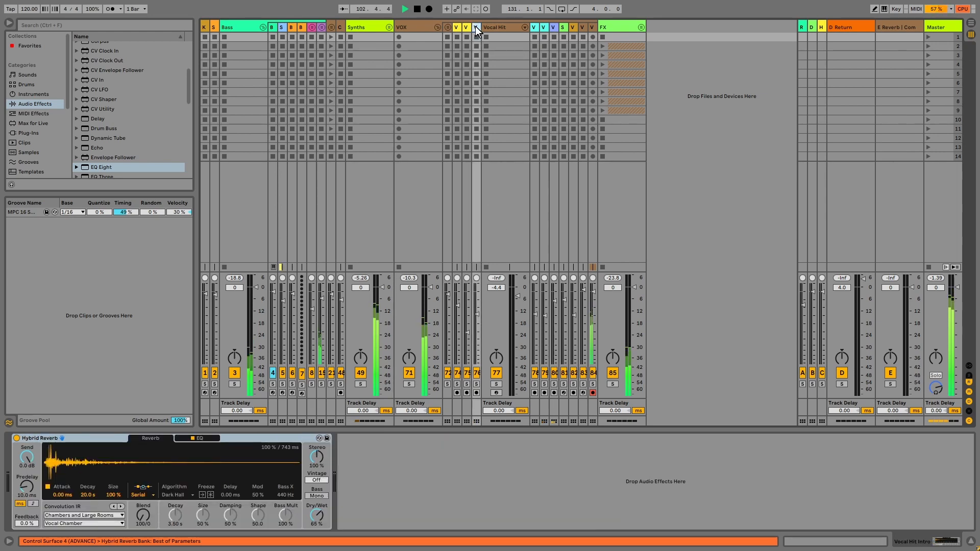
pyautogui.press('Tab')
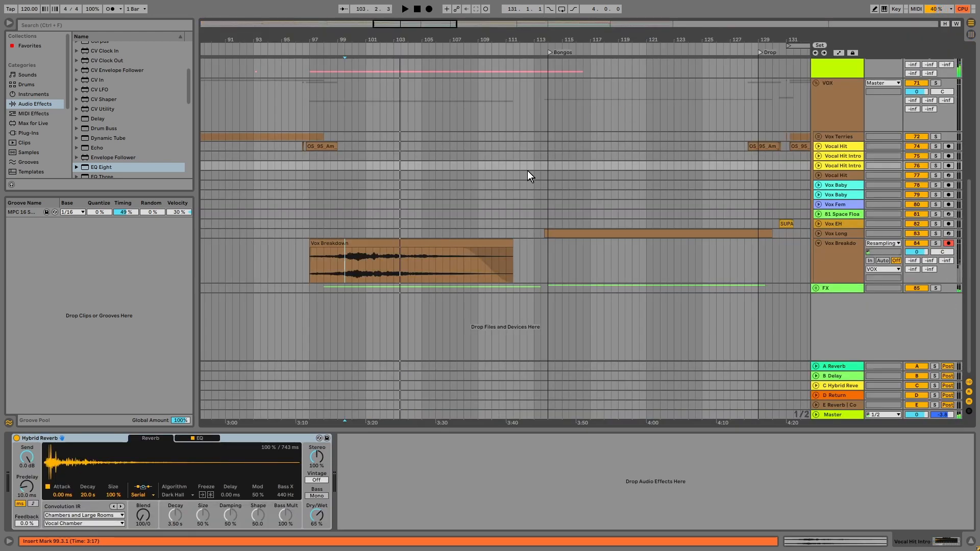
# Play the arrangement from about bar 113 while watching the mixer, and view the Vox Breakdown and Vox Long device chains
pyautogui.click(544, 168)
pyautogui.press('space')
pyautogui.press('Tab')
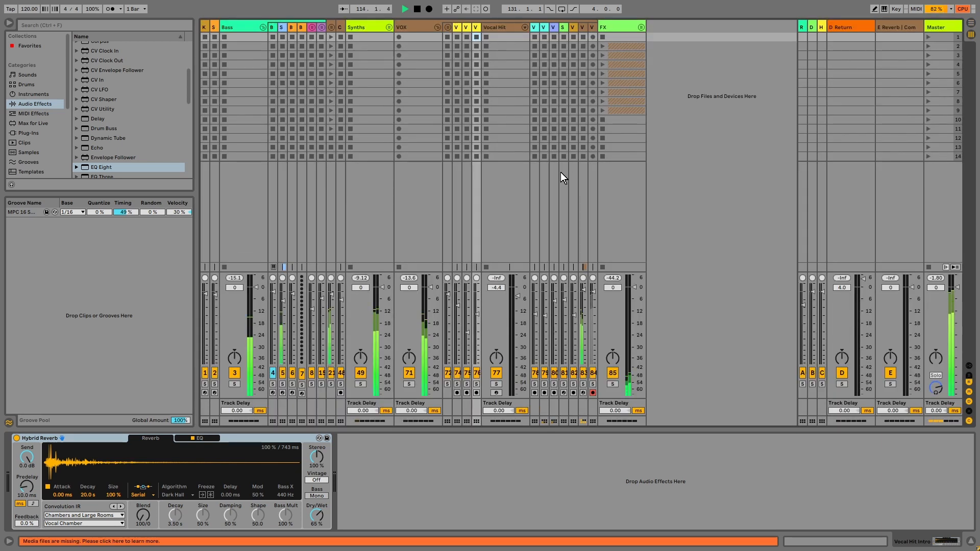
pyautogui.click(591, 35)
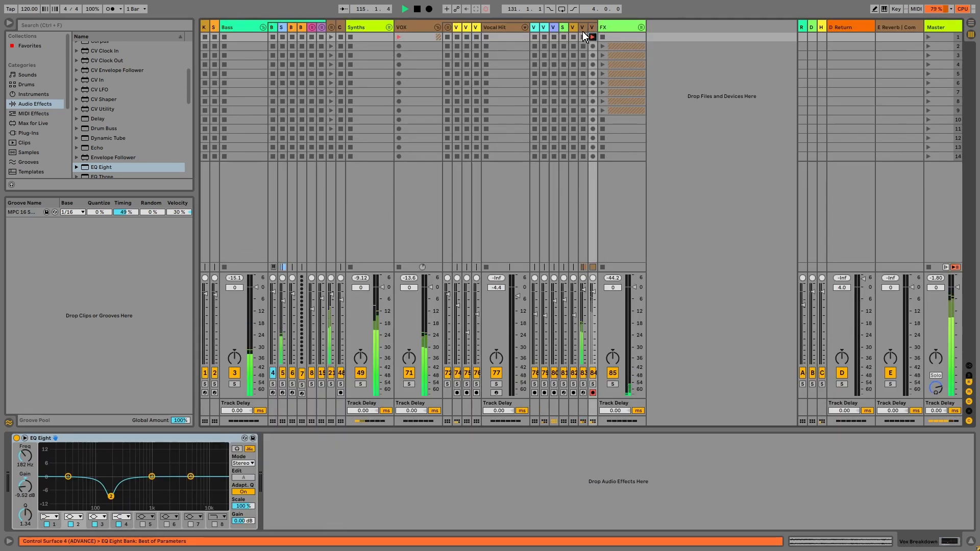
pyautogui.click(583, 27)
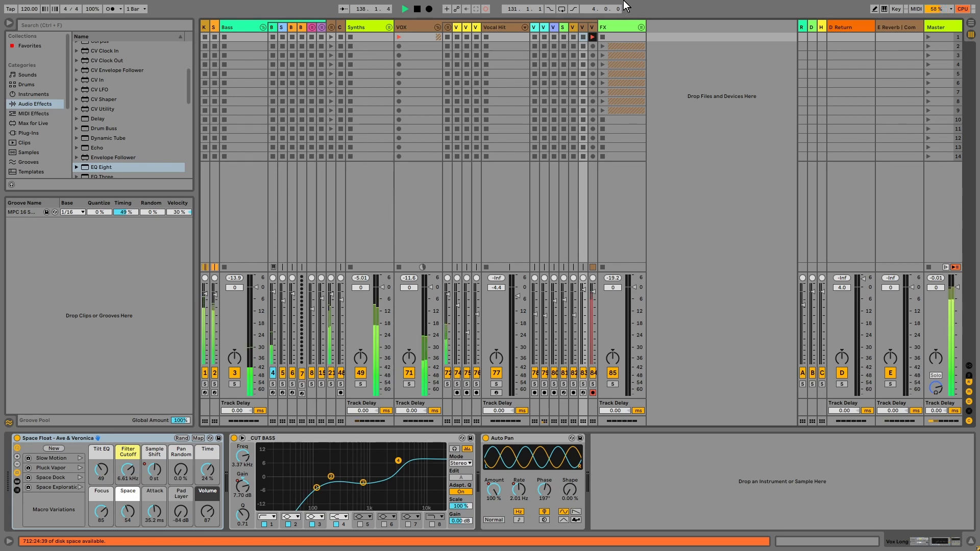
pyautogui.press('space')
# Examine the device chains of the vocal tracks one by one, from Vox Baby through Vox Breakdown
pyautogui.click(544, 27)
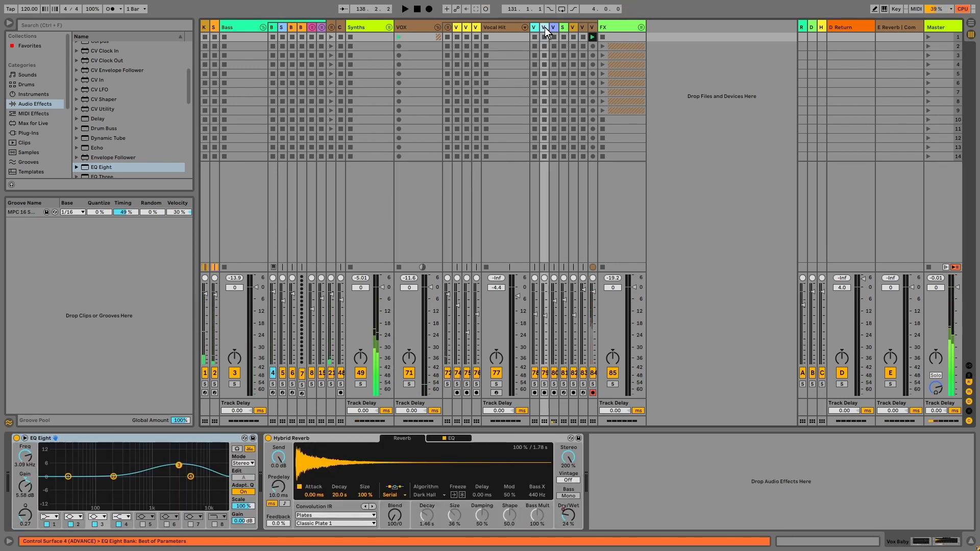
pyautogui.click(552, 27)
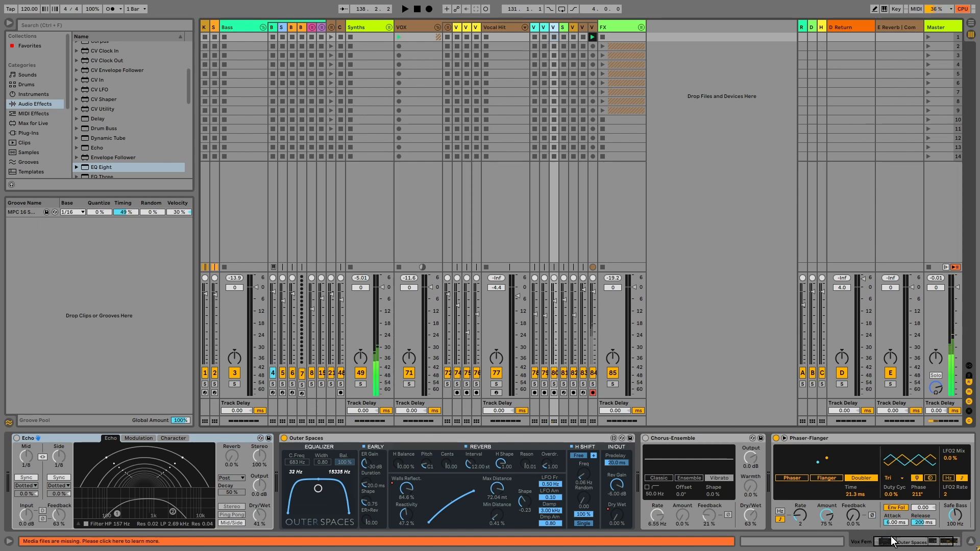
pyautogui.moveTo(891, 539); pyautogui.dragTo(868, 537)
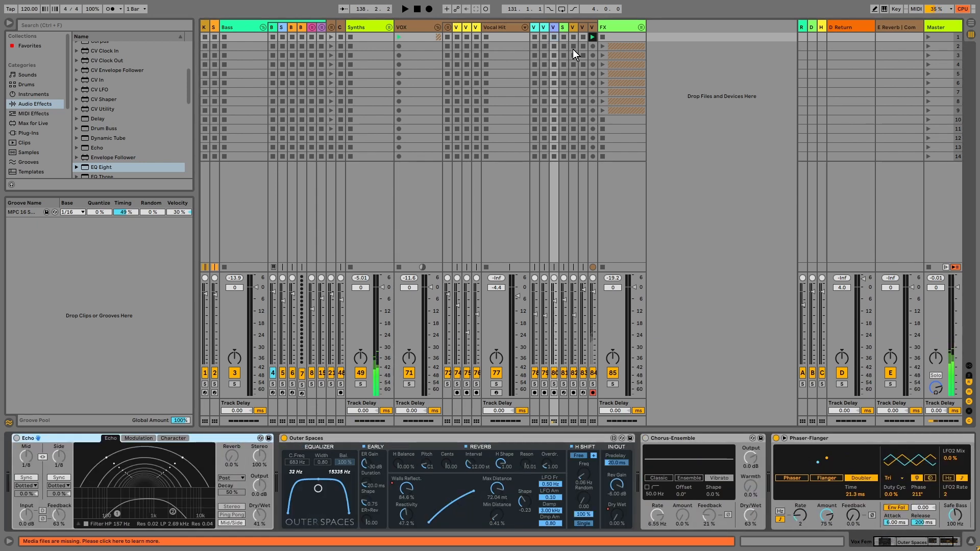
pyautogui.click(534, 27)
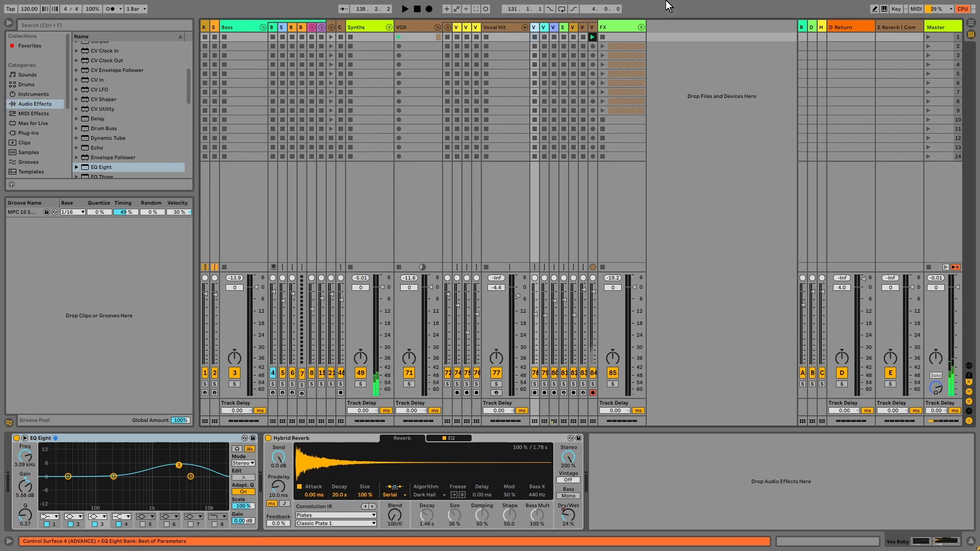
pyautogui.press('Right')
pyautogui.press('Right')
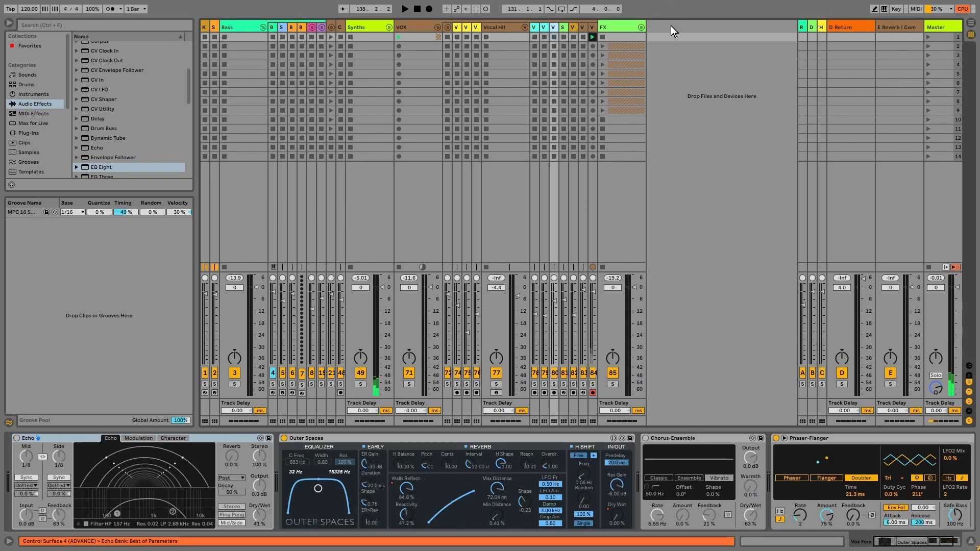
pyautogui.press('Right')
pyautogui.press('Right')
pyautogui.press('Right')
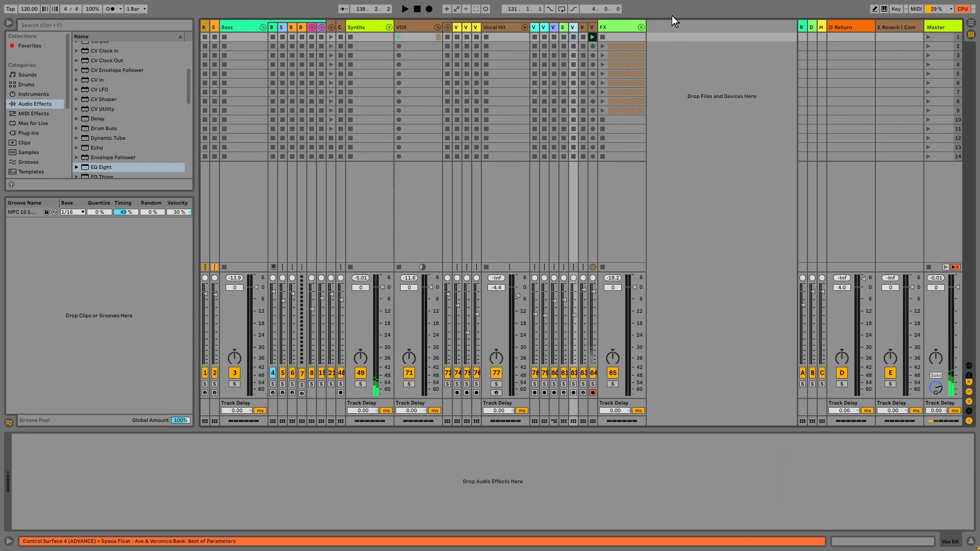
pyautogui.press('Right')
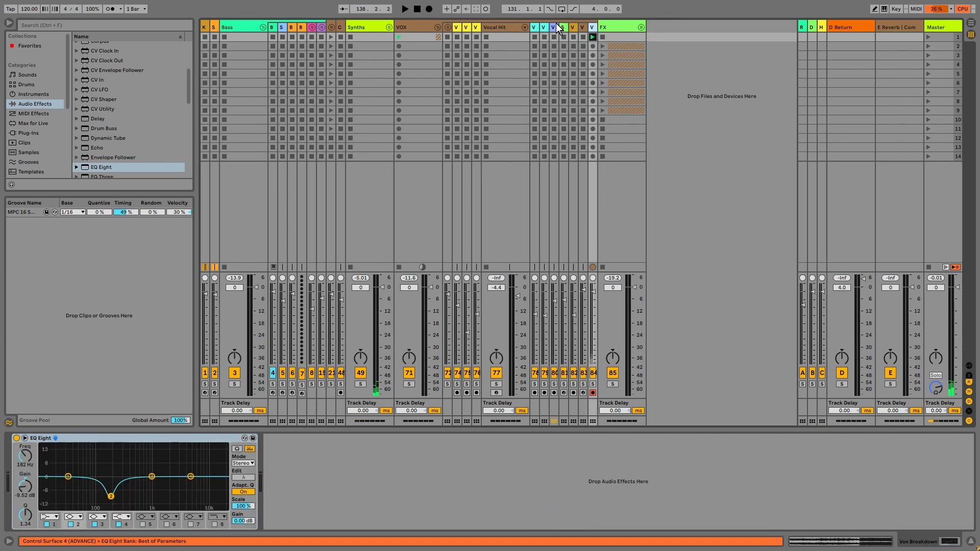
# Freeze all the vocal tracks from the first Vox Baby through Vox Breakdown
pyautogui.click(534, 27)
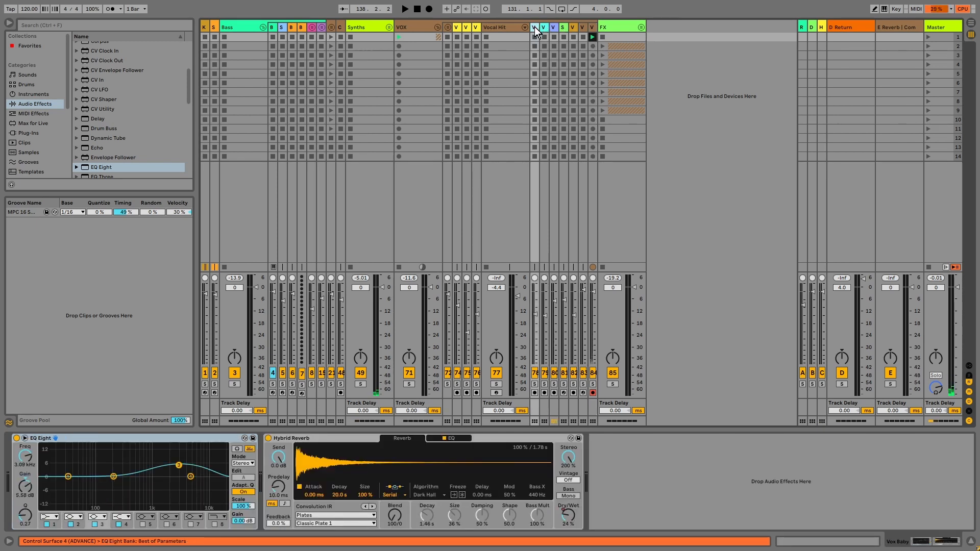
pyautogui.rightClick(592, 25)
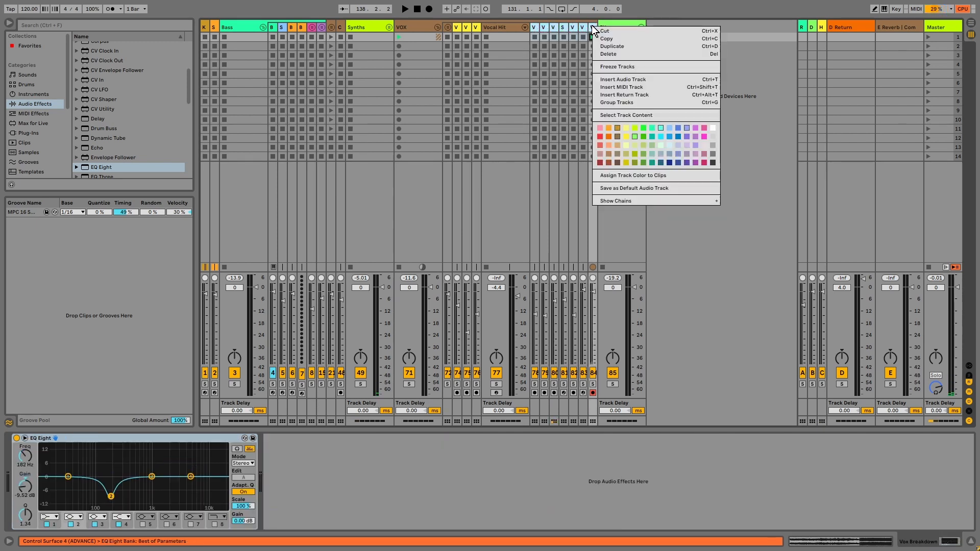
pyautogui.click(619, 67)
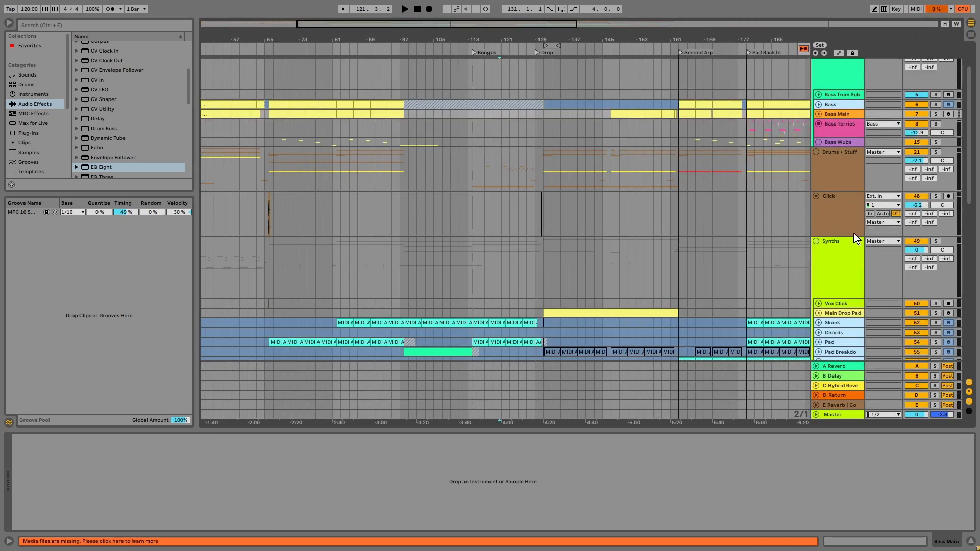
# Examine the device chains on the Bass, Bass Main and Bass Terries tracks
pyautogui.click(838, 124)
pyautogui.click(837, 113)
pyautogui.click(844, 103)
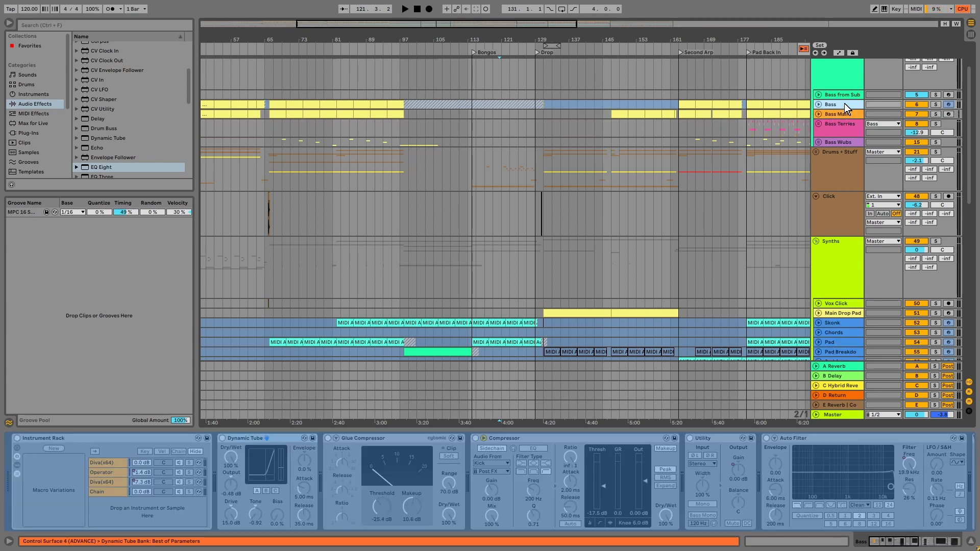
pyautogui.click(849, 115)
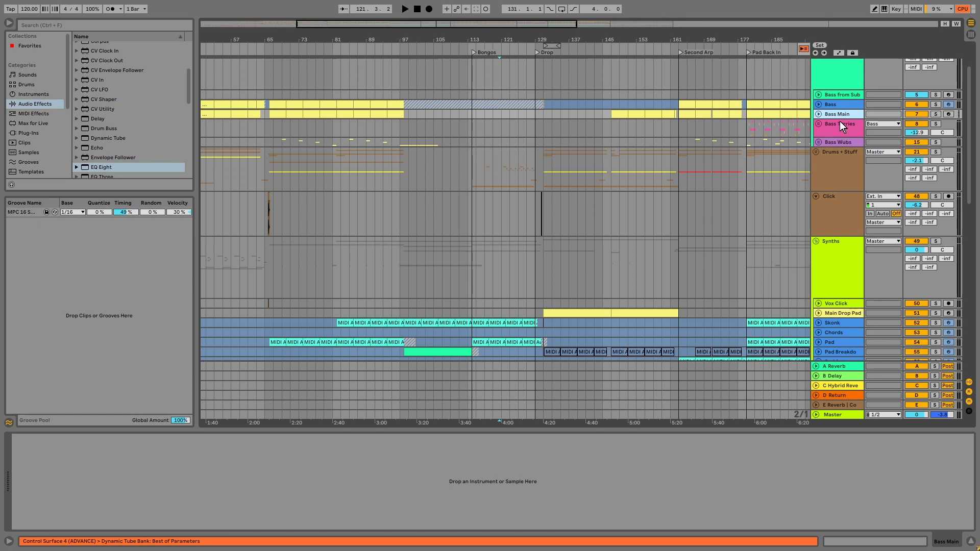
pyautogui.click(835, 123)
pyautogui.scroll(-10, 818, 163)
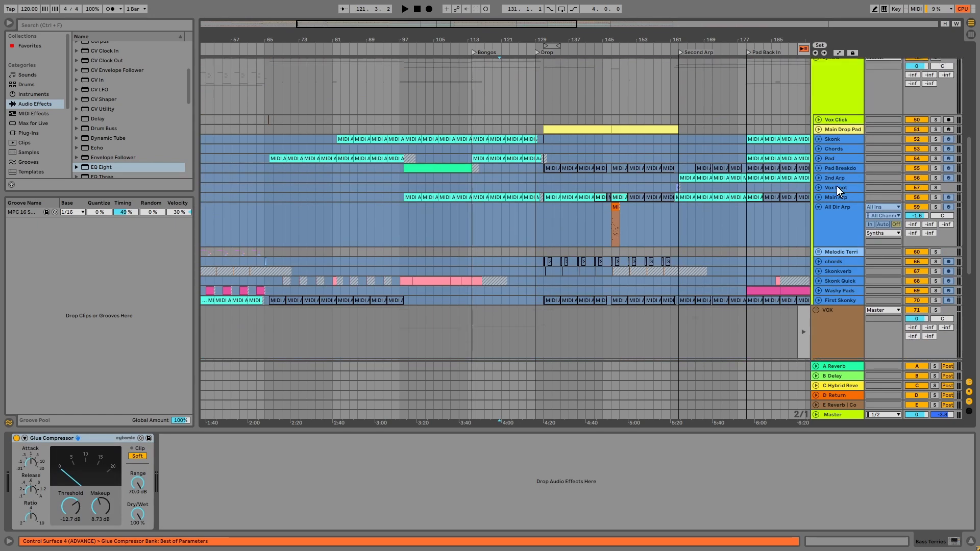
pyautogui.moveTo(968, 271); pyautogui.dragTo(974, 136)
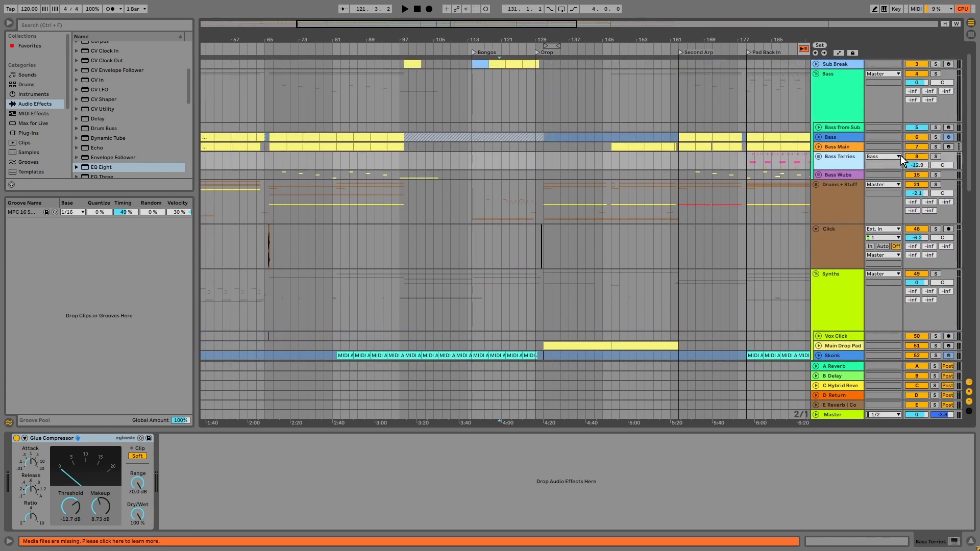
pyautogui.click(840, 147)
pyautogui.click(838, 138)
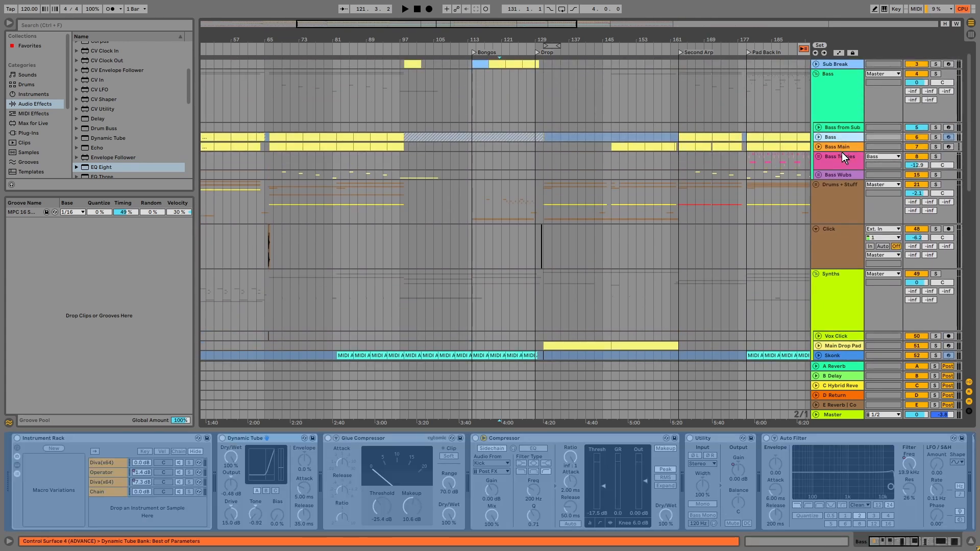
pyautogui.click(834, 148)
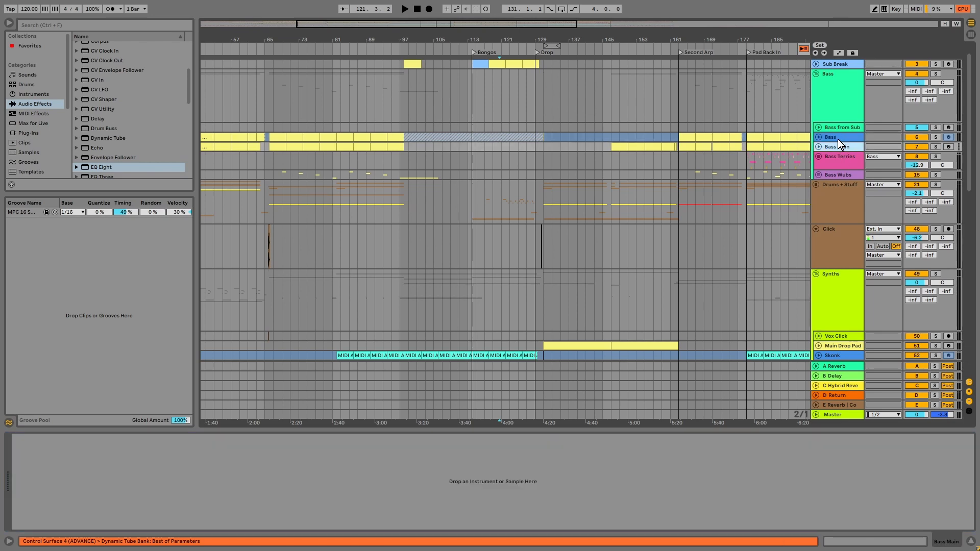
pyautogui.click(838, 139)
# View the device chains on the Vox Doot and 2nd Arp tracks in the Synths group
pyautogui.scroll(-6, 848, 203)
pyautogui.click(847, 244)
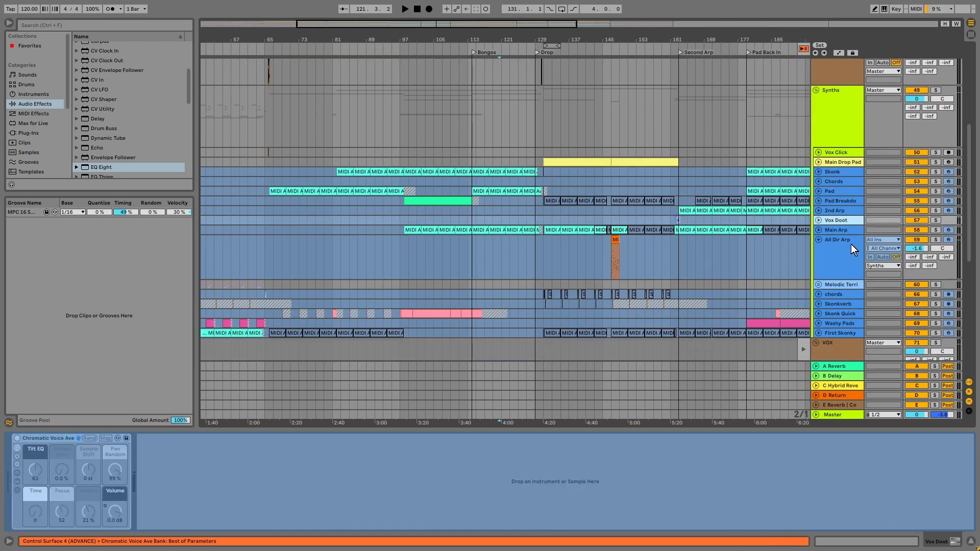
pyautogui.click(840, 210)
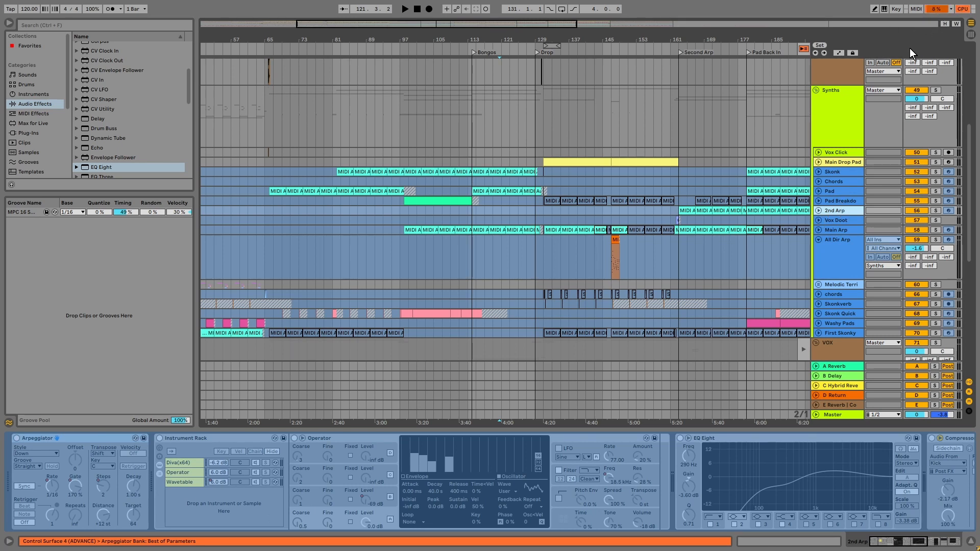
pyautogui.scroll(1, 686, 184)
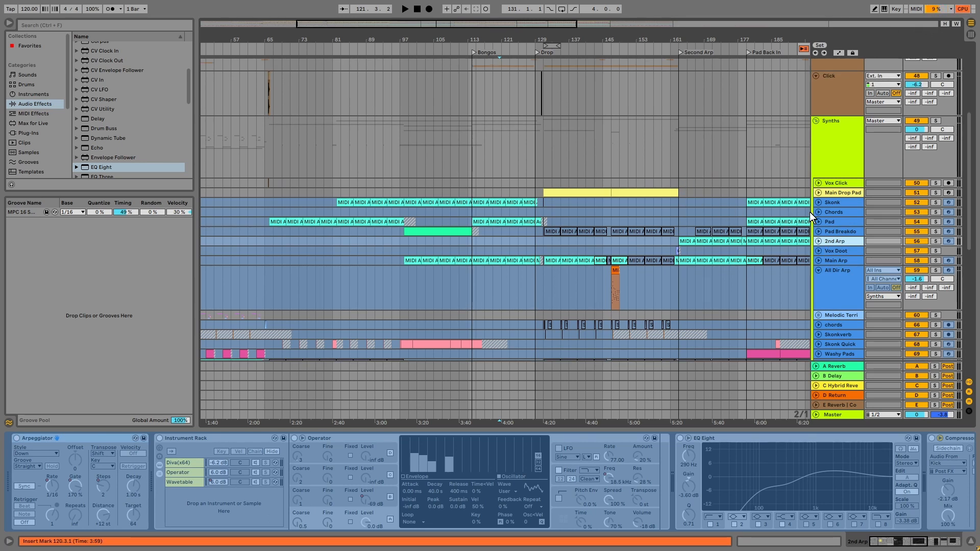
pyautogui.scroll(1, 968, 138)
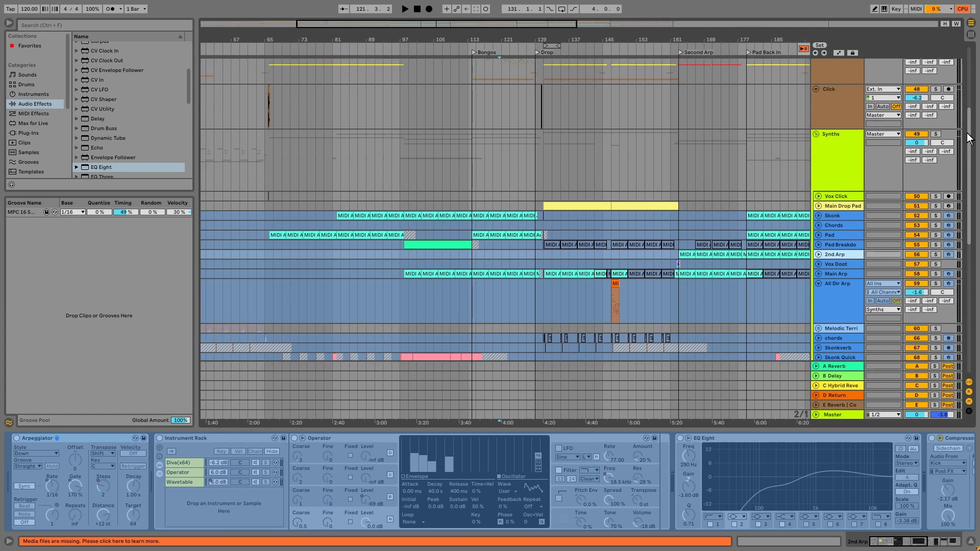
pyautogui.moveTo(968, 138); pyautogui.dragTo(942, 187)
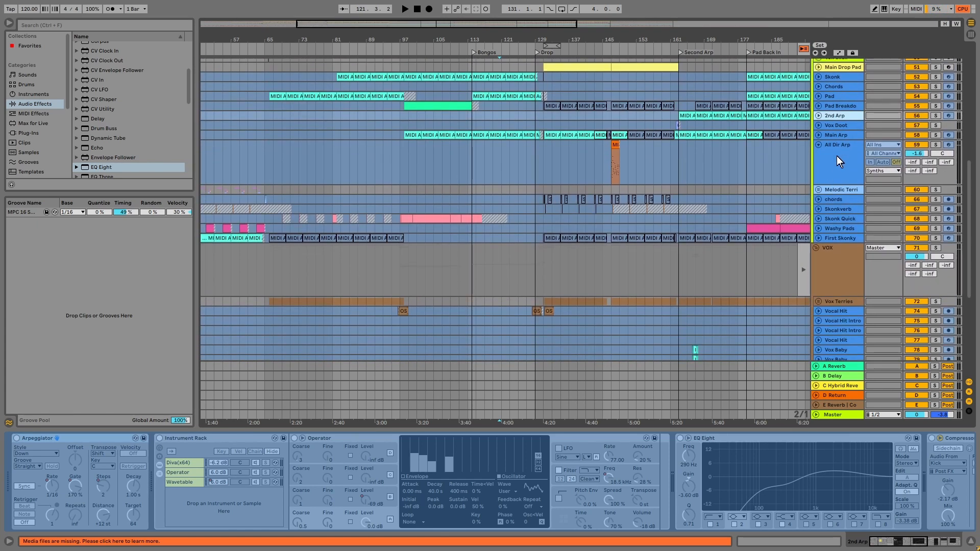
pyautogui.scroll(5, 664, 168)
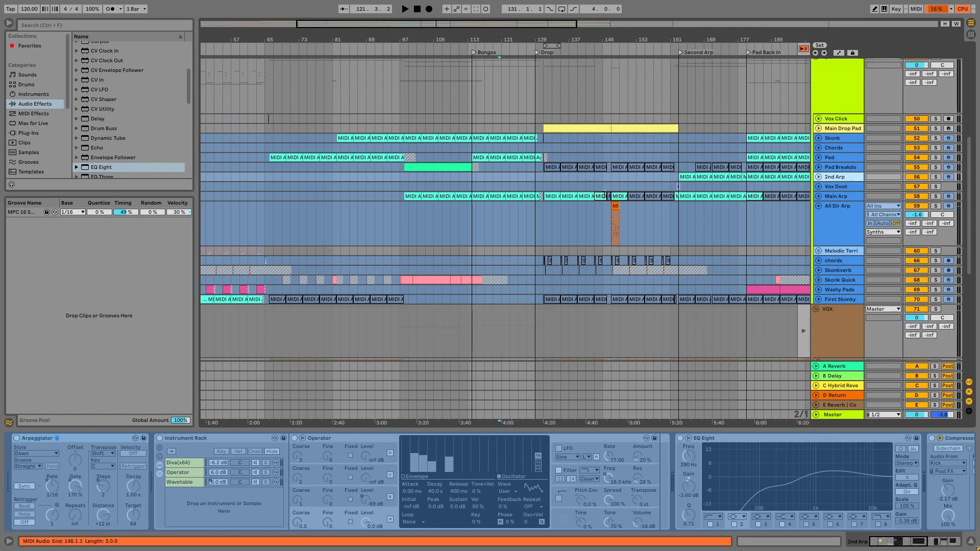
# Play the arrangement from just before the Drop marker, watching the track meters and CPU load, and return to the uppermost tracks
pyautogui.click(531, 100)
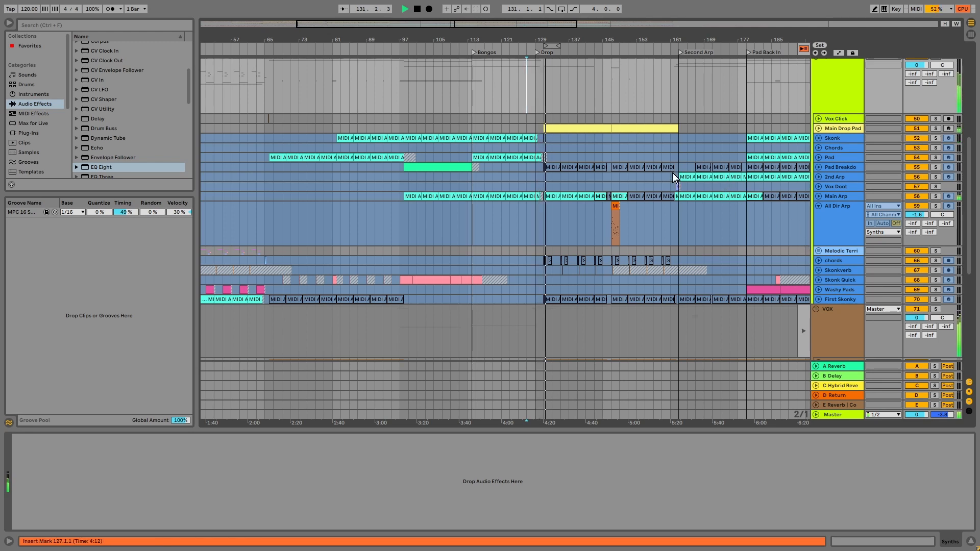
pyautogui.scroll(3, 666, 179)
pyautogui.scroll(2, 666, 178)
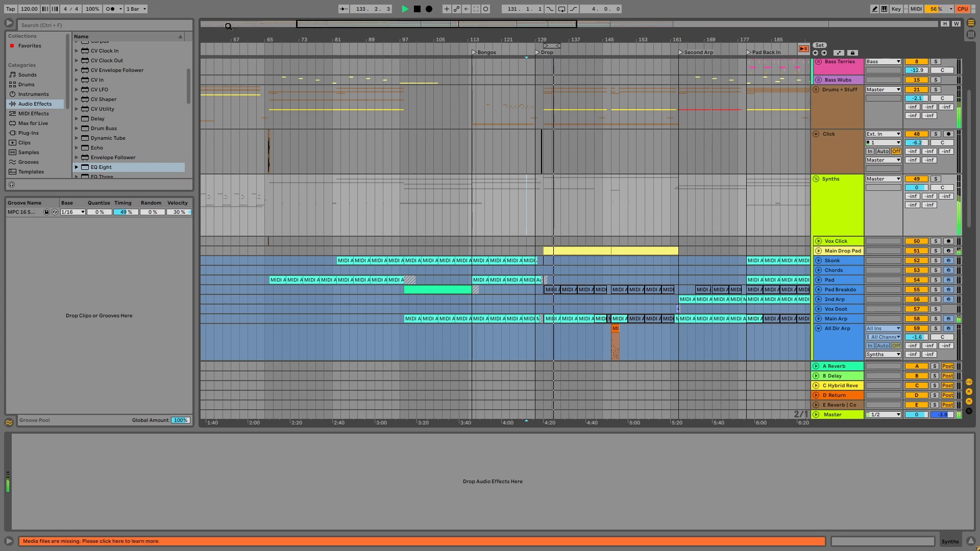
pyautogui.hscroll(-5, 486, 141)
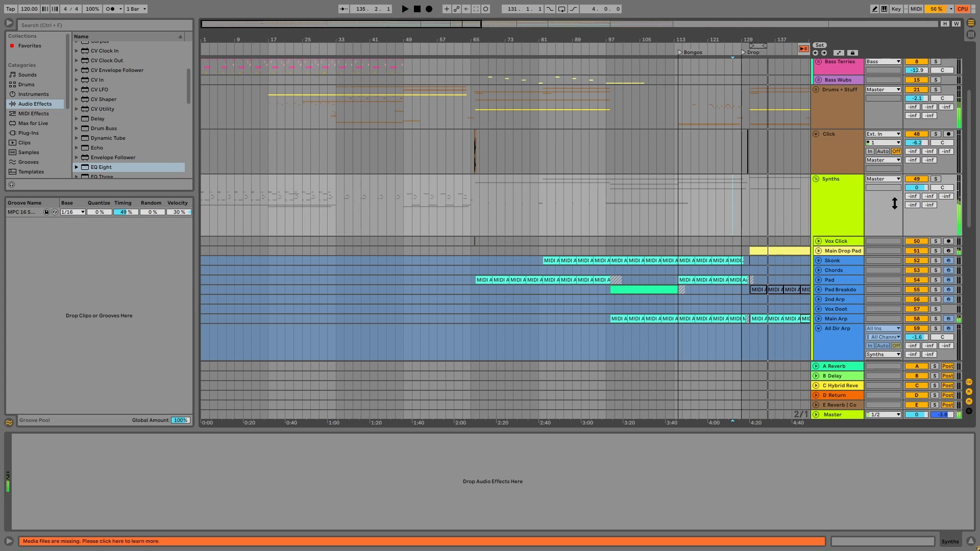
pyautogui.scroll(1, 970, 131)
pyautogui.moveTo(970, 132); pyautogui.dragTo(970, 91)
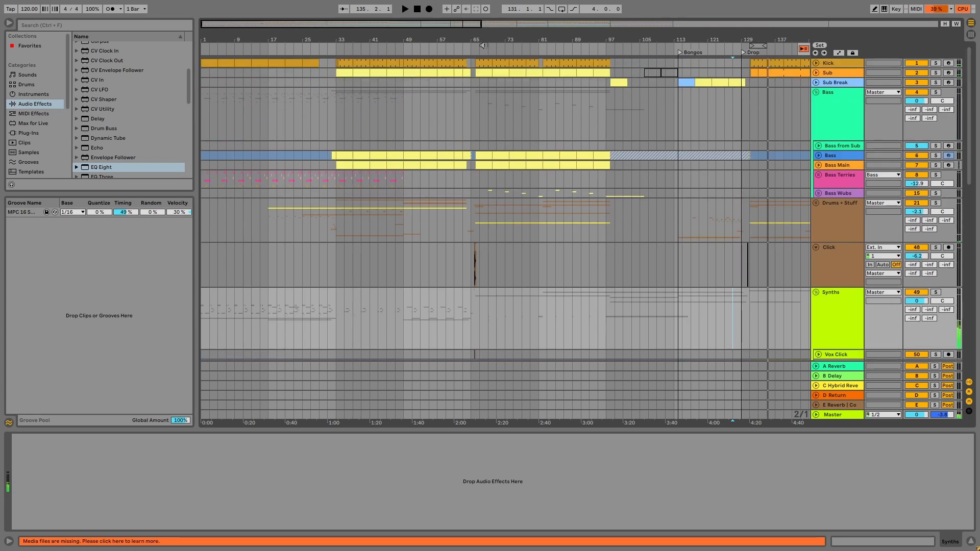
# Zoom the timeline in around the Drop marker and play briefly from 128.3.1 to check the CPU load
pyautogui.moveTo(455, 25); pyautogui.dragTo(471, 49)
pyautogui.click(653, 124)
pyautogui.press('space')
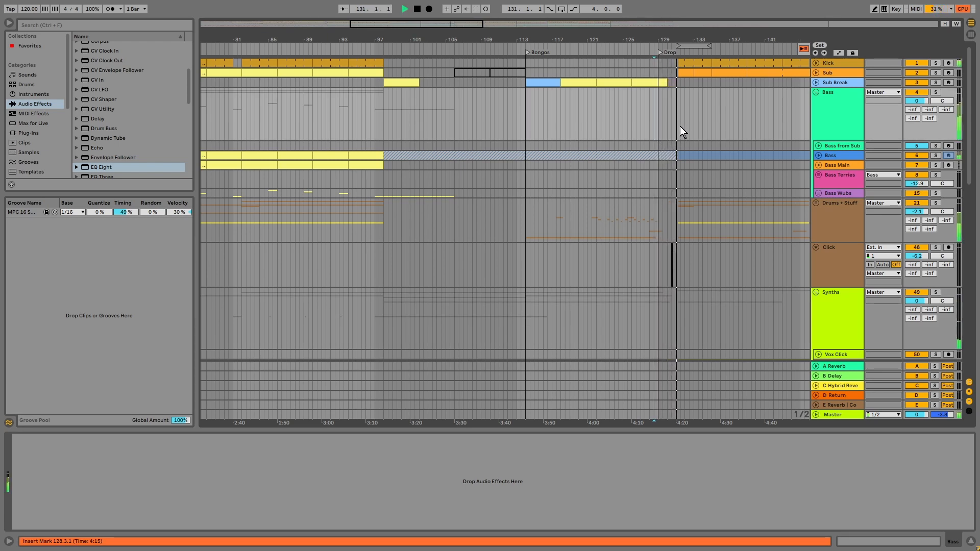
pyautogui.press('space')
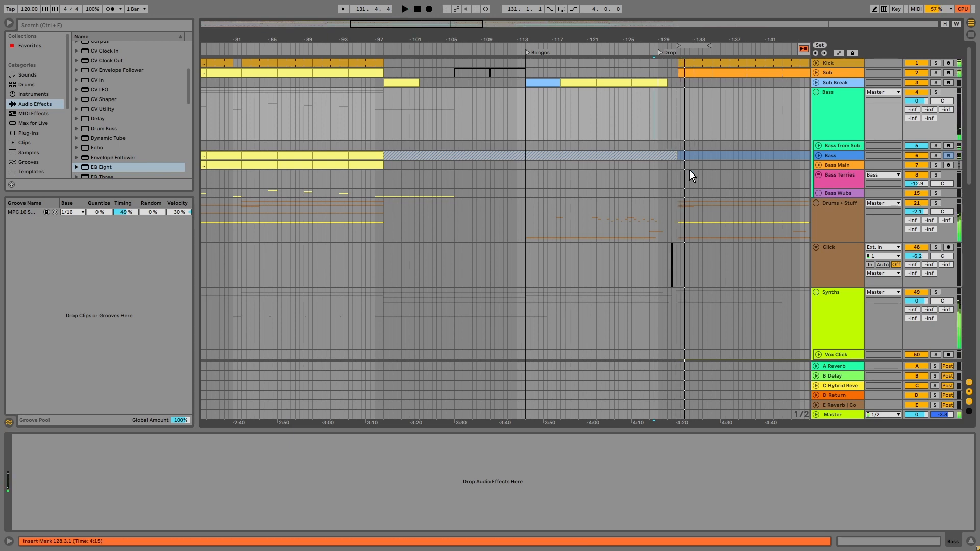
# Play the transition into the Drop again while watching the Synths and VOX group tracks
pyautogui.scroll(-5, 690, 170)
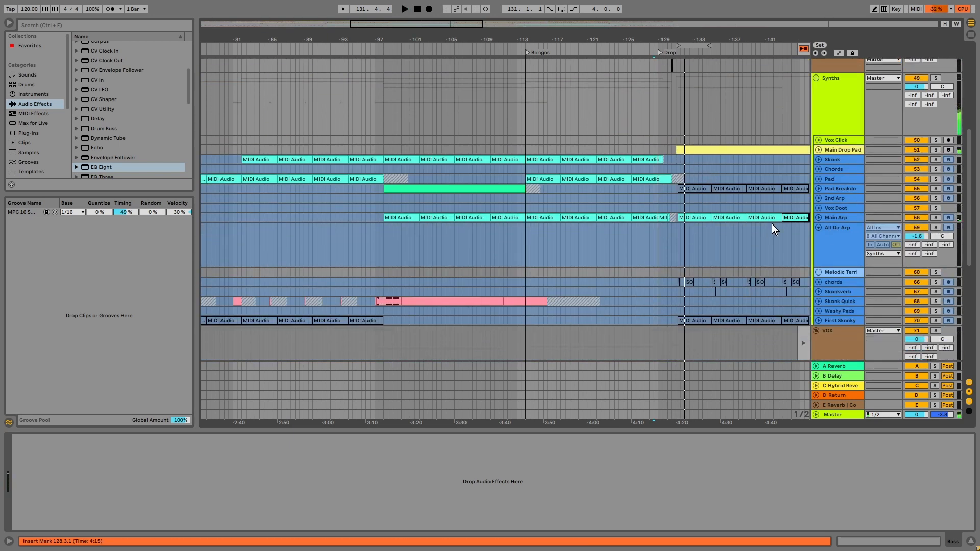
pyautogui.press('space')
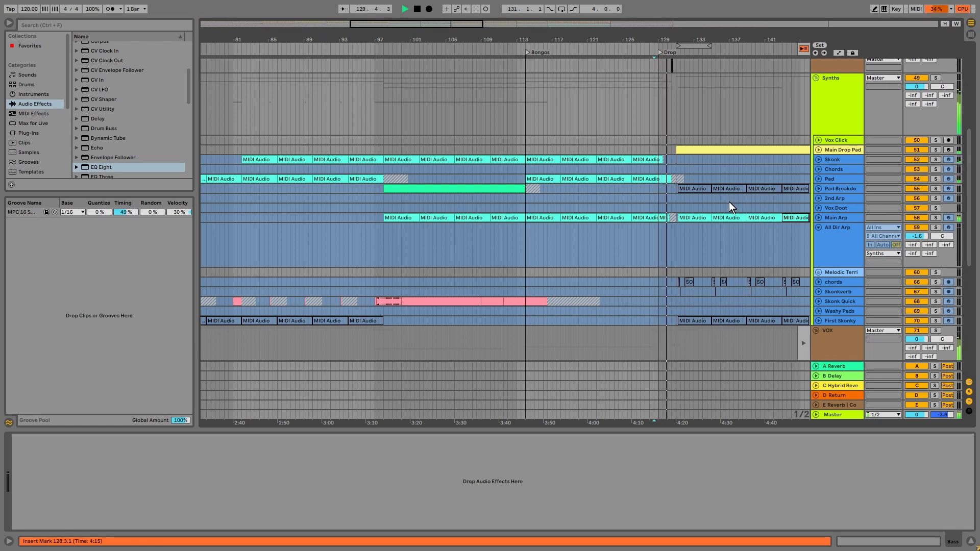
pyautogui.scroll(-5, 730, 201)
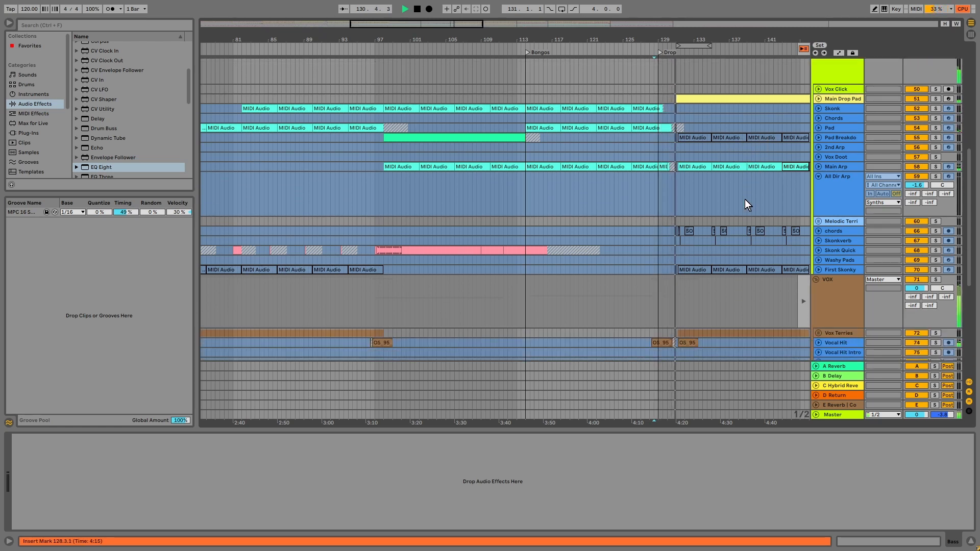
pyautogui.scroll(-4, 745, 204)
pyautogui.scroll(1, 734, 203)
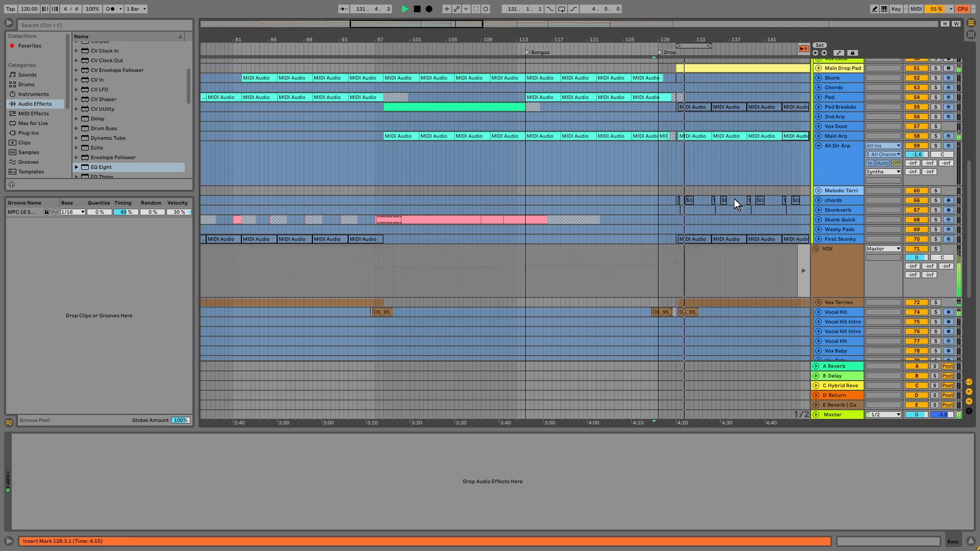
# Play from about bar 130, view the Melodic Terries and All Dir Arp devices, and look over the Synths tracks with the insert marker at 131.1.1
pyautogui.click(670, 190)
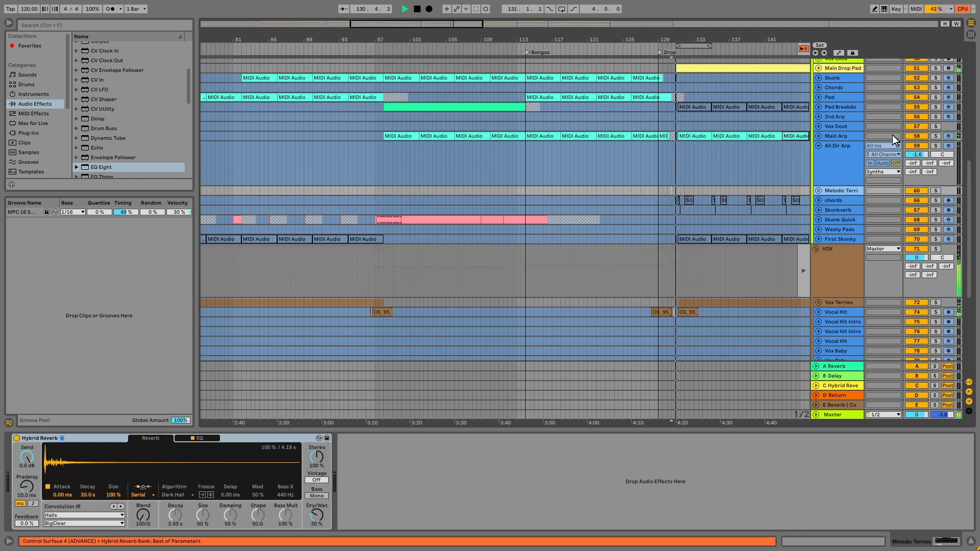
pyautogui.press('space')
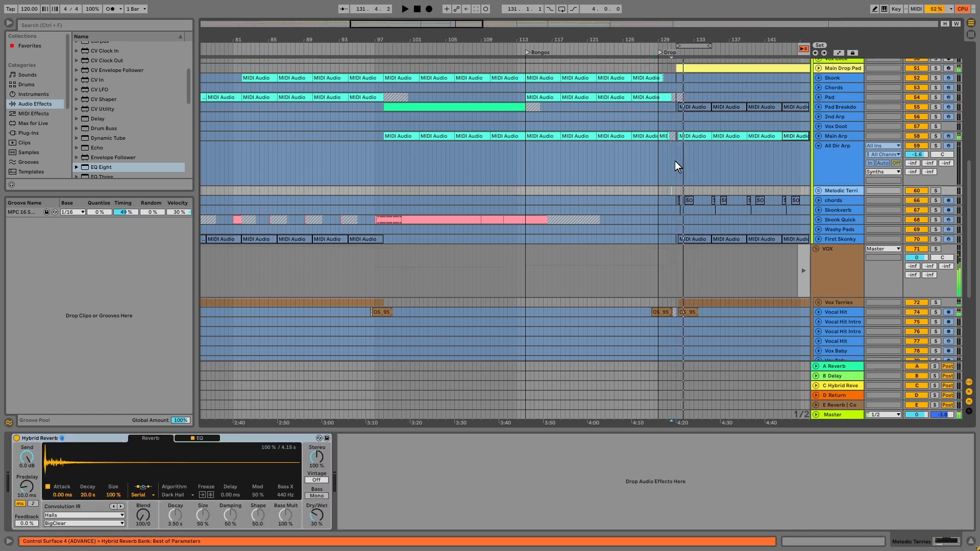
pyautogui.click(675, 161)
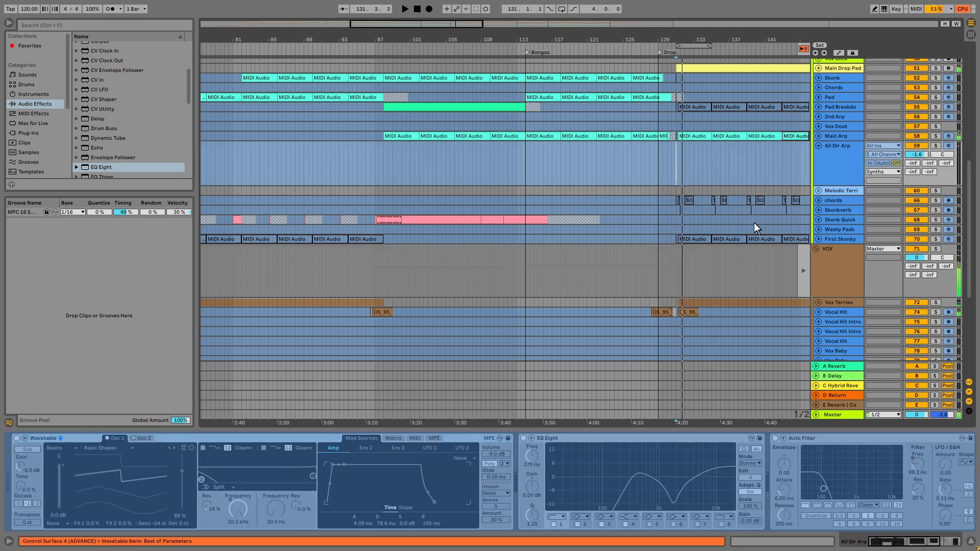
pyautogui.scroll(2, 881, 219)
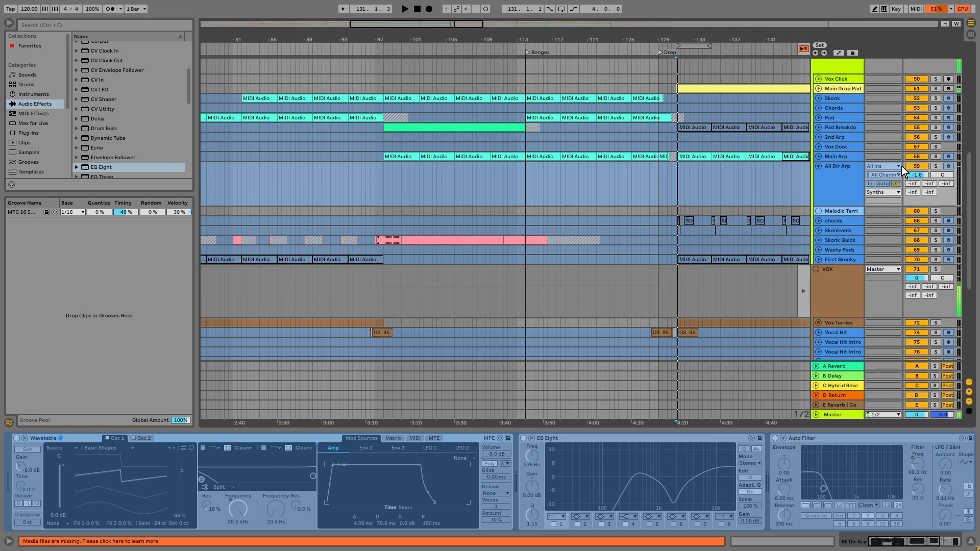
pyautogui.scroll(8, 872, 150)
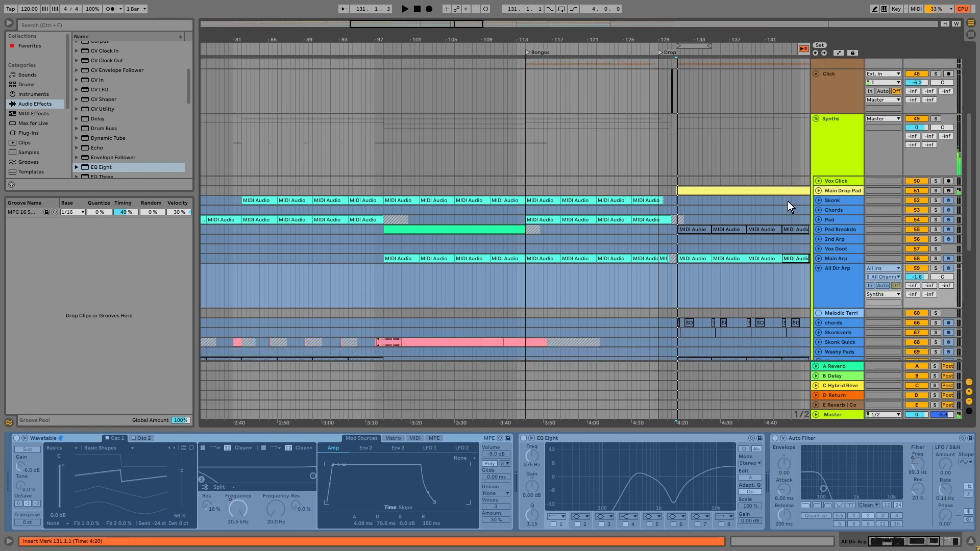
pyautogui.scroll(-3, 788, 201)
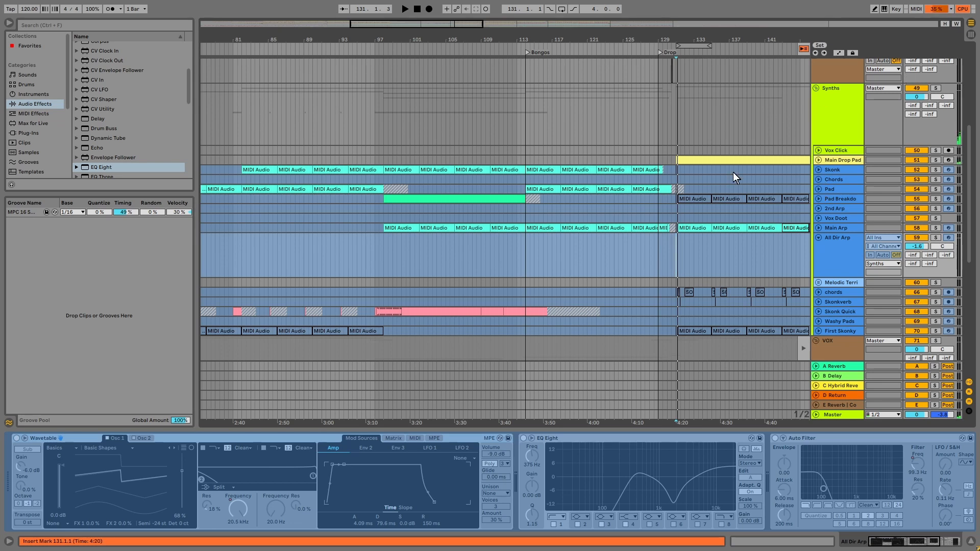
pyautogui.scroll(1, 858, 231)
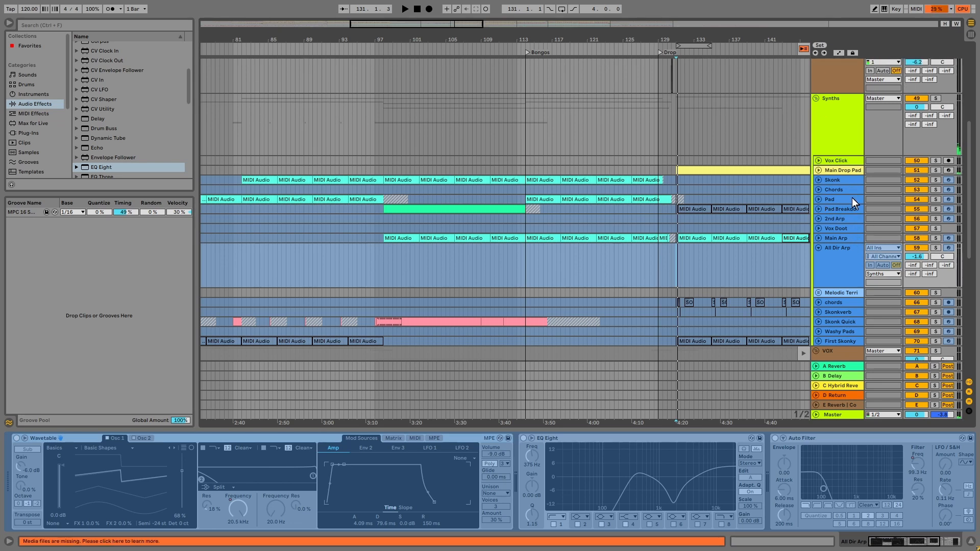
# Play from bar 129 and audition the Skonk and Main Arp tracks in solo, one after the other
pyautogui.click(659, 189)
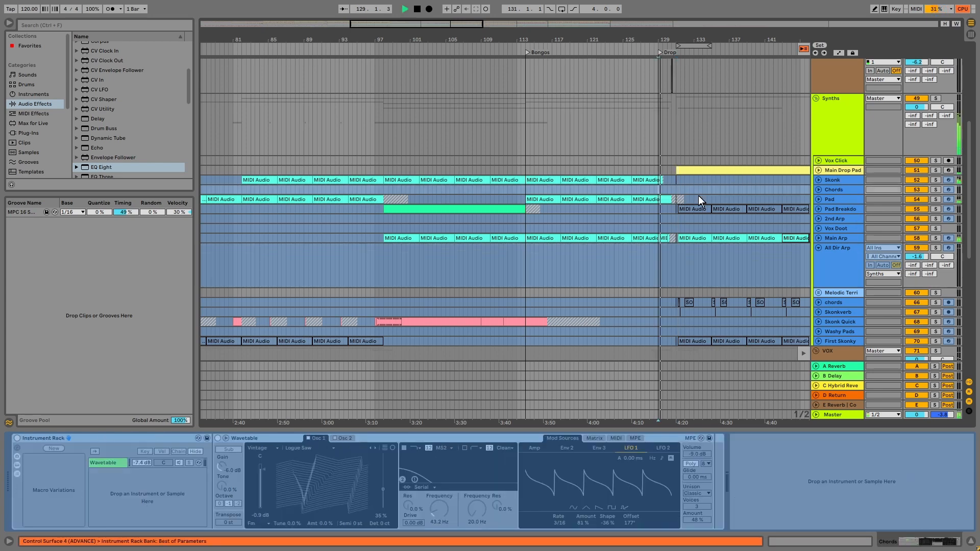
pyautogui.press('space')
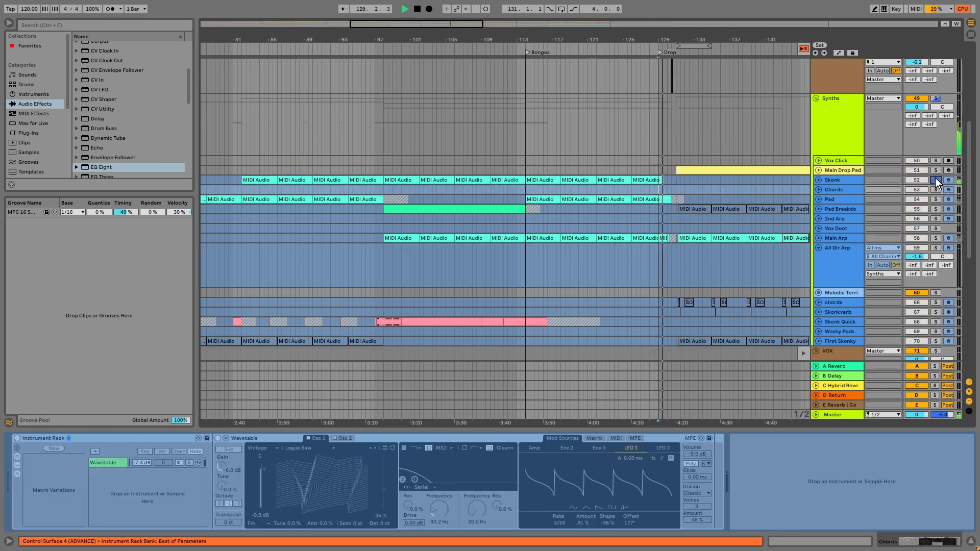
pyautogui.click(935, 180)
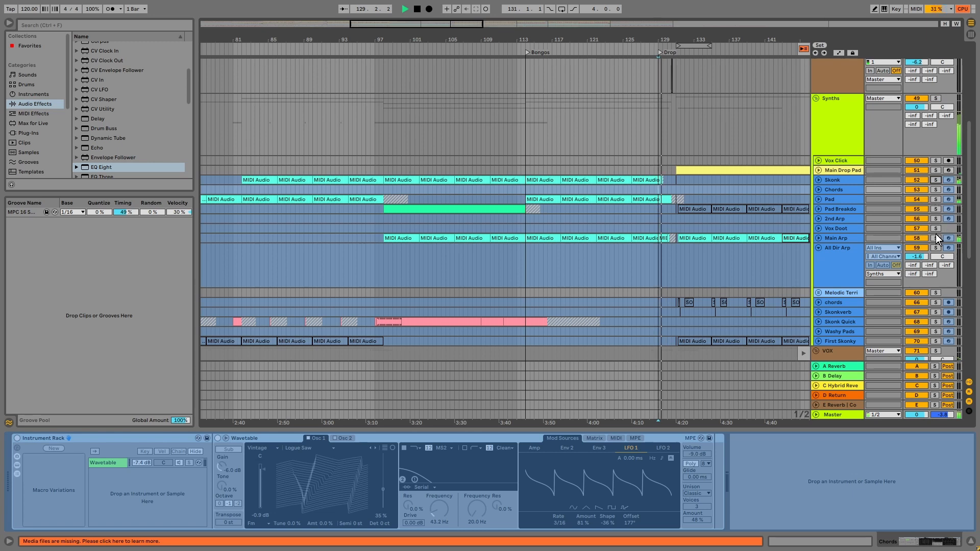
pyautogui.click(935, 238)
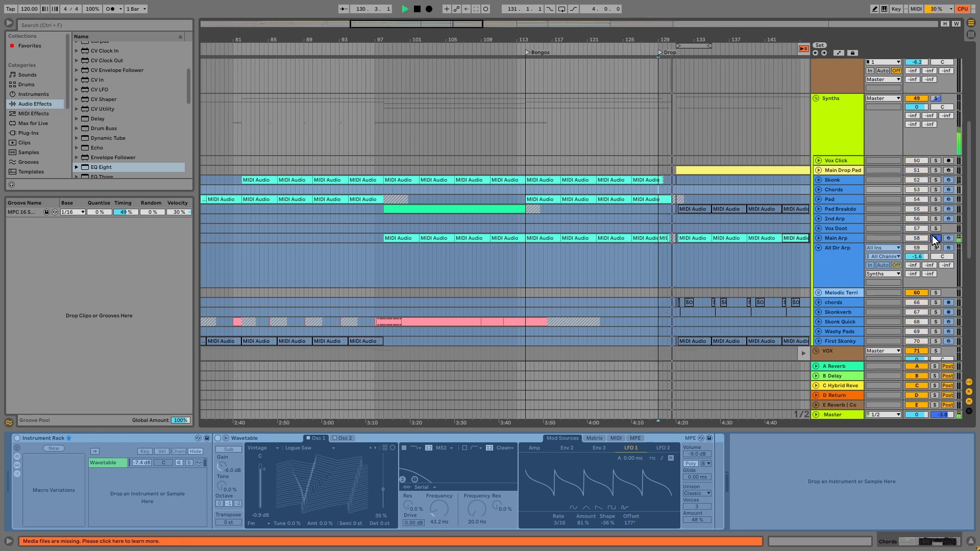
pyautogui.click(932, 236)
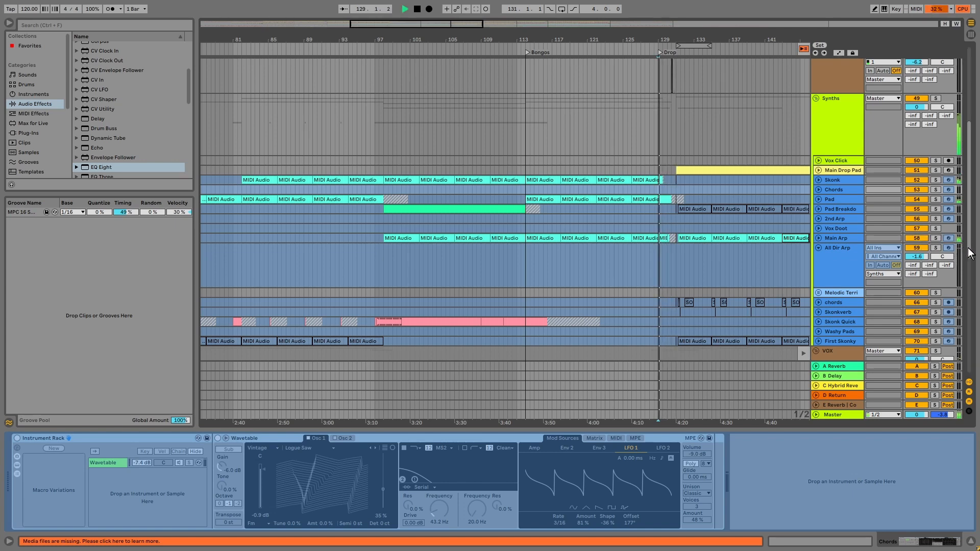
# Restart playback from bar 129 while viewing the VOX and FX group tracks
pyautogui.moveTo(964, 238); pyautogui.dragTo(970, 365)
pyautogui.press('space')
pyautogui.press('space')
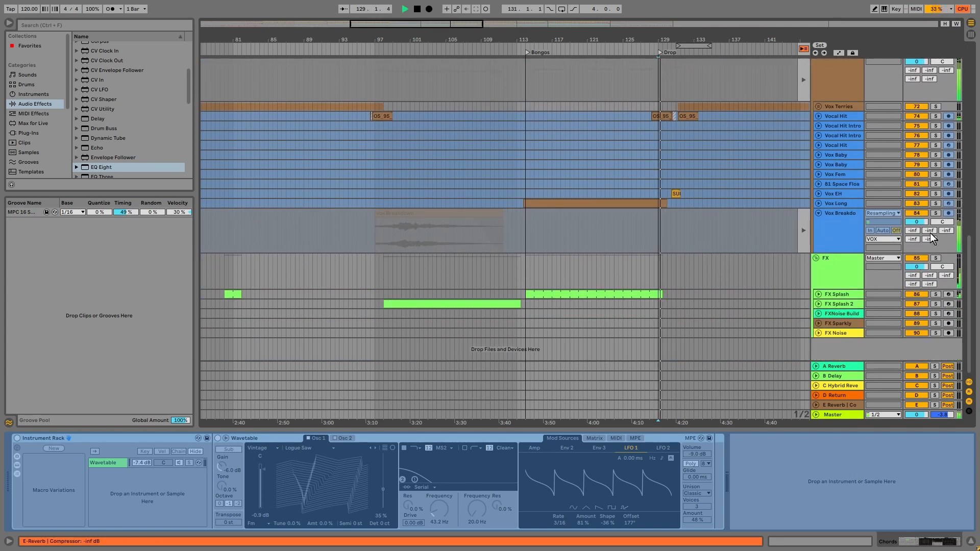
# Solo the Vox Breakdown track, stop playback and unfreeze that track
pyautogui.click(937, 212)
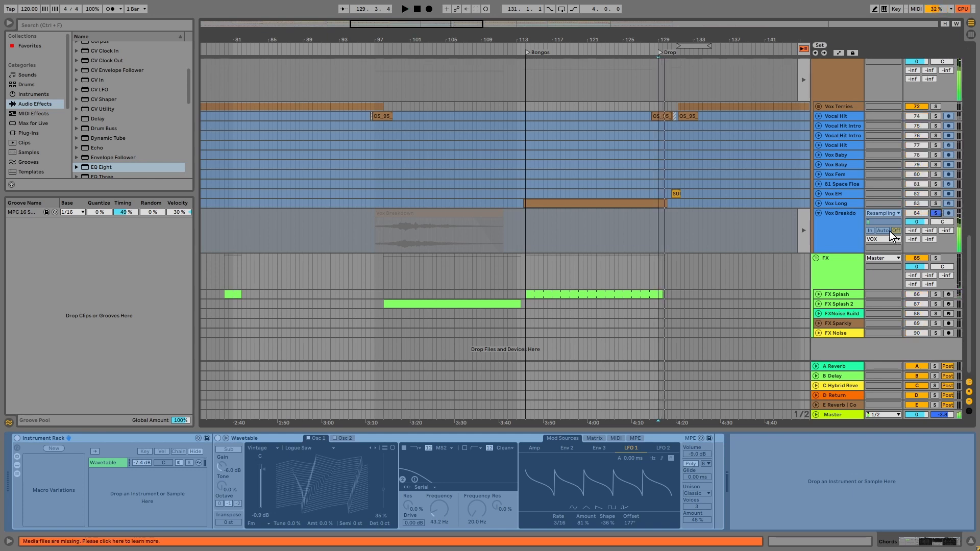
pyautogui.press('space')
pyautogui.click(843, 218)
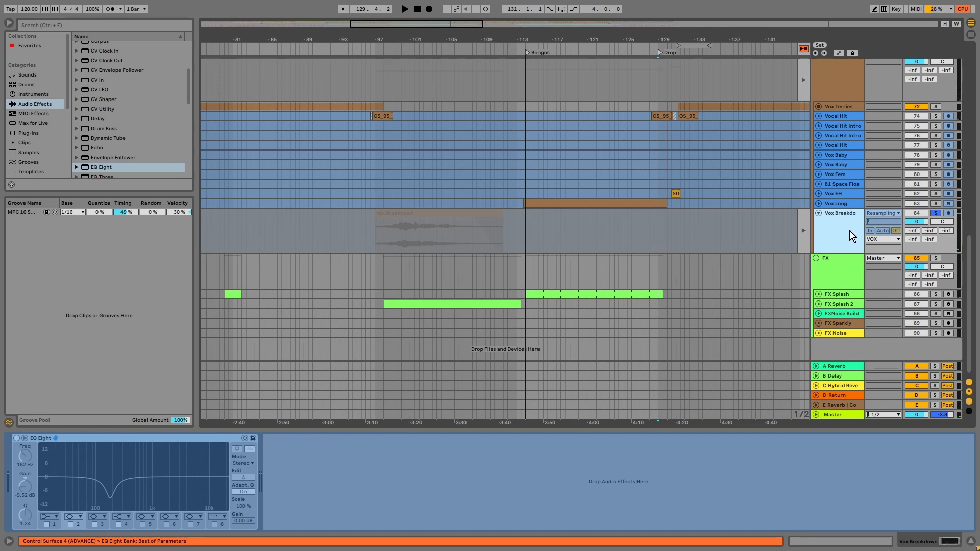
pyautogui.click(840, 184)
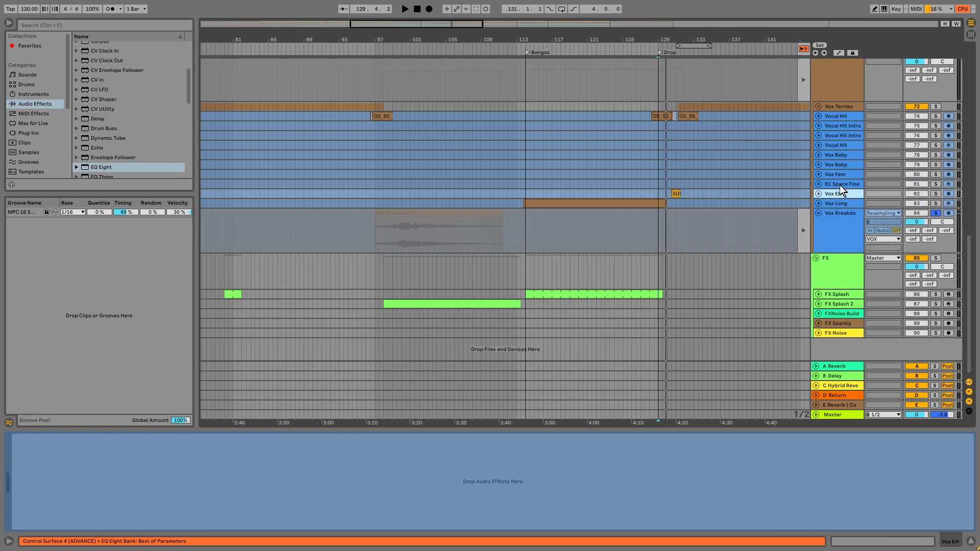
pyautogui.rightClick(842, 216)
pyautogui.click(826, 219)
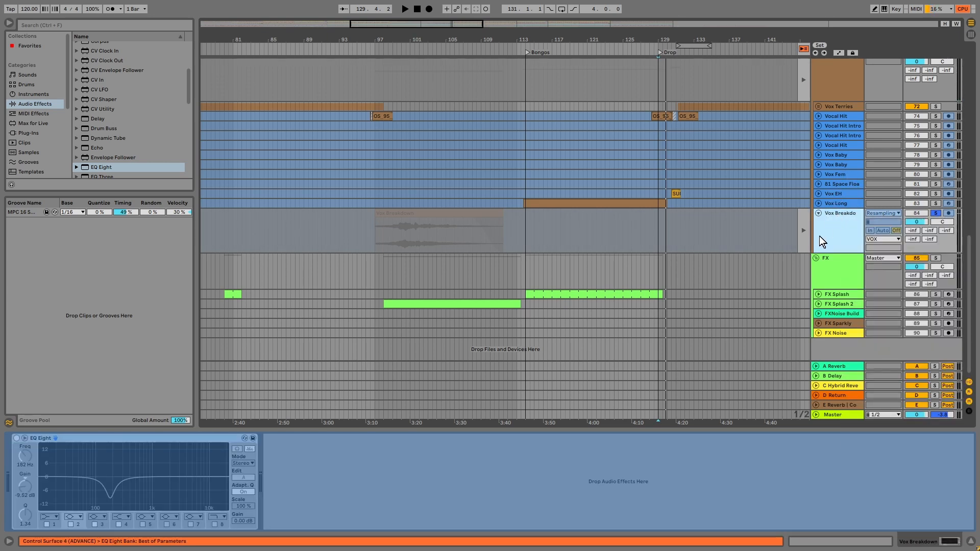
pyautogui.rightClick(834, 214)
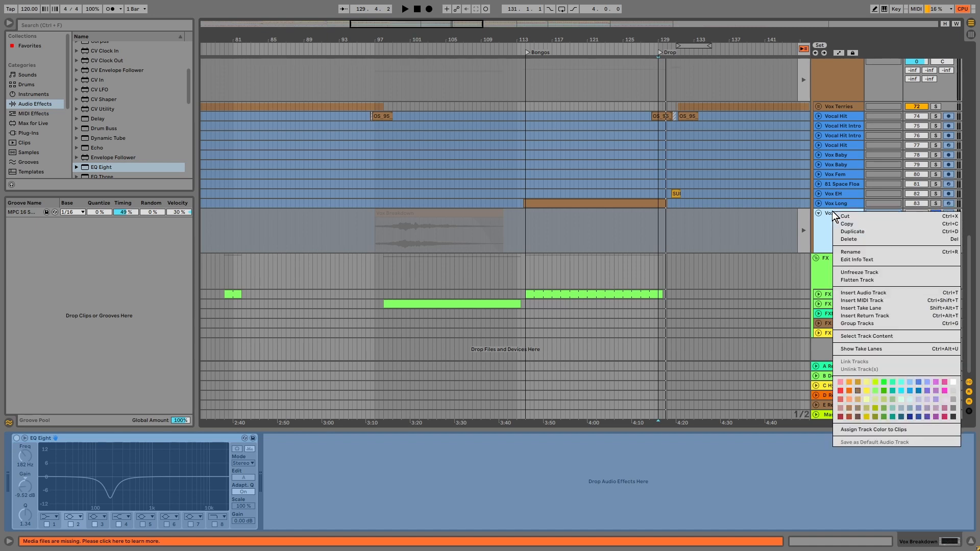
pyautogui.click(875, 271)
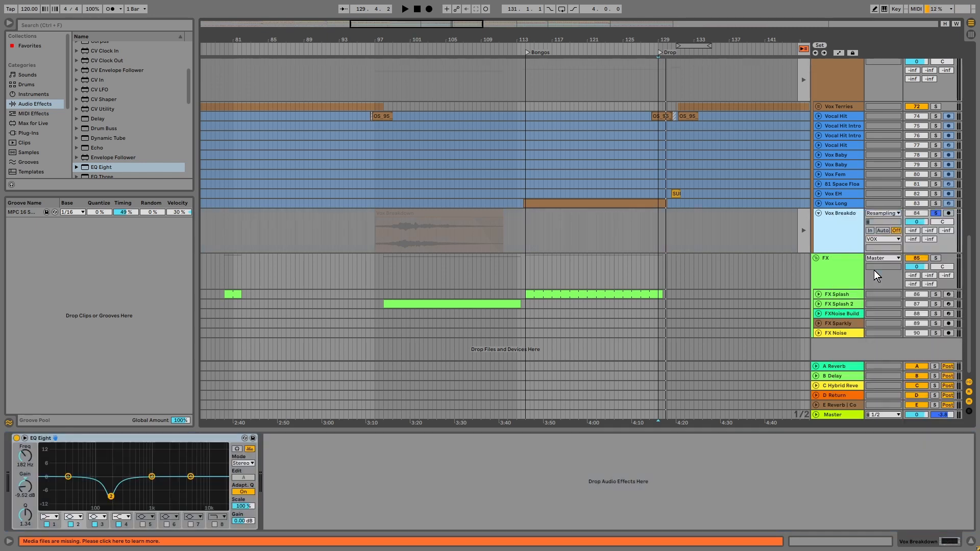
# Play the Vox Breakdown track in solo, turn its solo off and restart playback from bar 129
pyautogui.press('space')
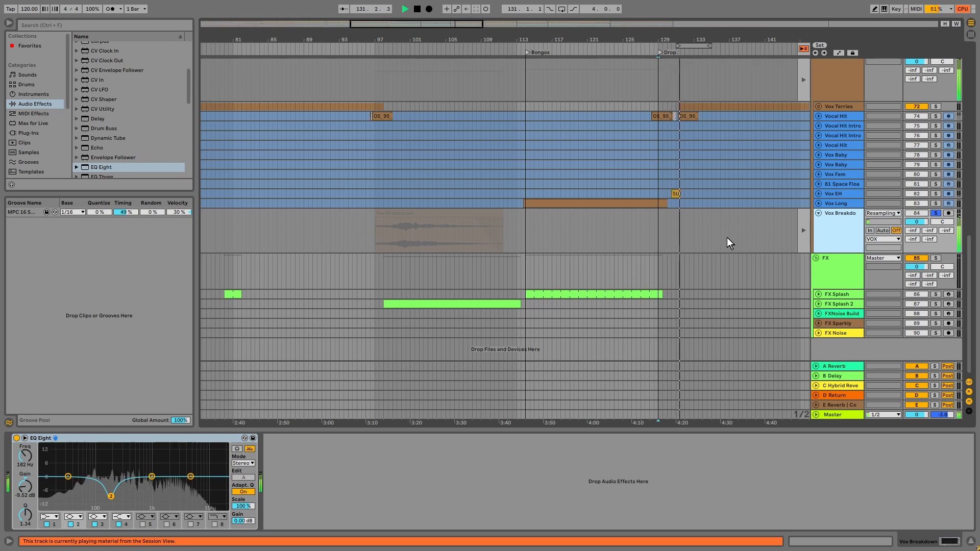
pyautogui.click(936, 211)
pyautogui.press('space')
pyautogui.press('space')
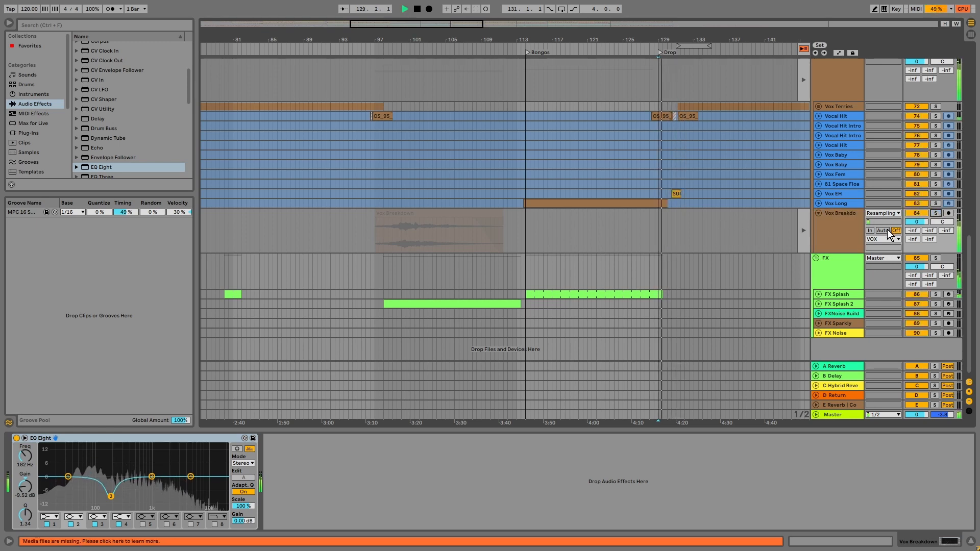
# Return the Vox Breakdown track from Session material to its arrangement clips and restart playback from bar 129
pyautogui.click(884, 213)
pyautogui.click(885, 215)
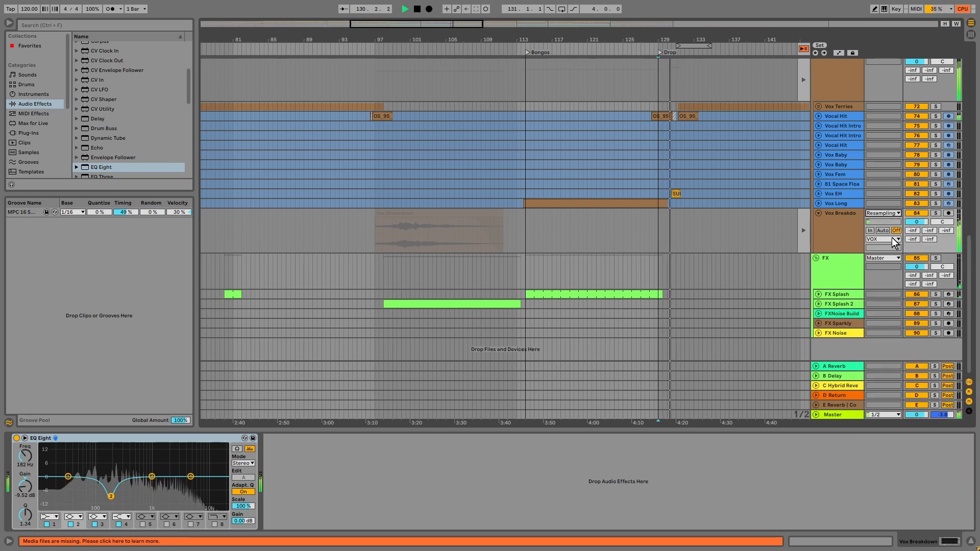
pyautogui.click(804, 233)
pyautogui.press('space')
pyautogui.press('space')
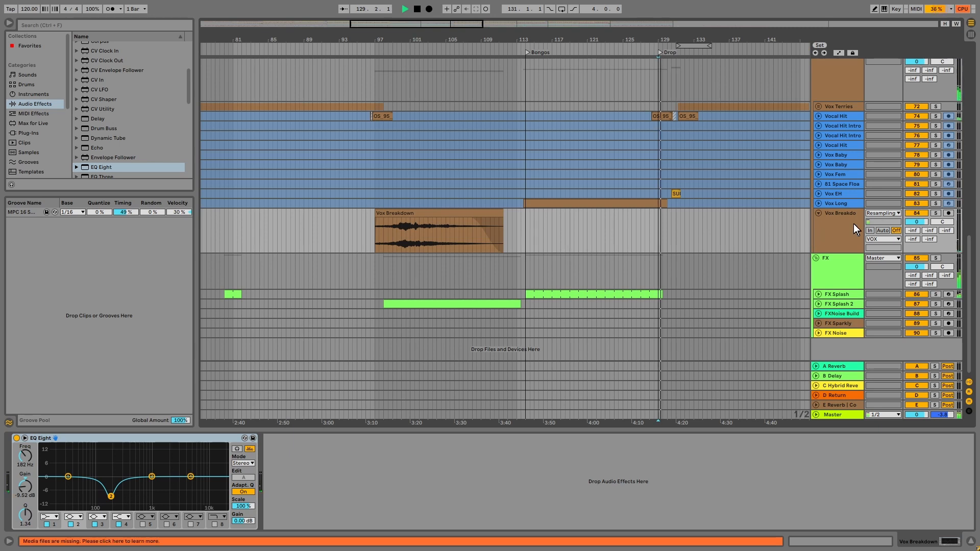
# Set the Vox Breakdown track's audio input to Ext. In and play from 128.1.1
pyautogui.click(884, 213)
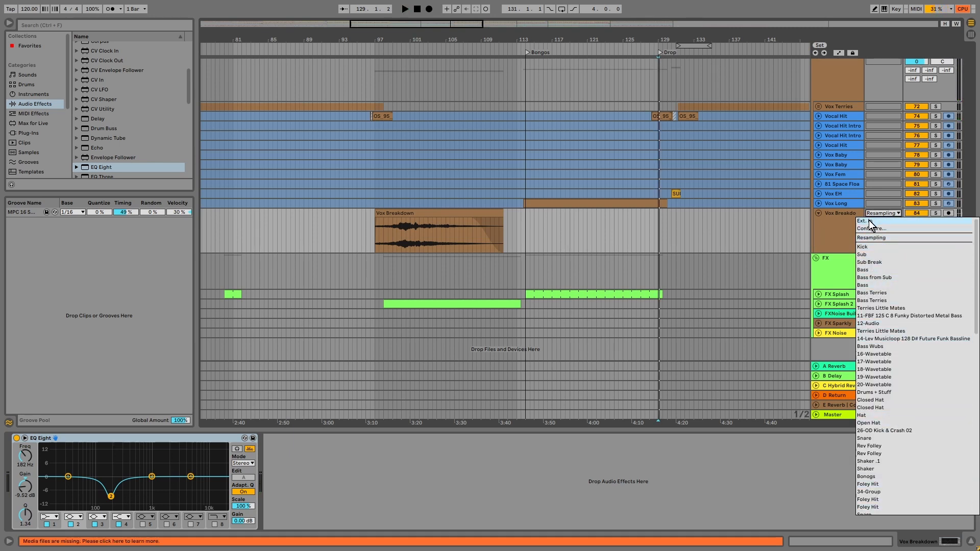
pyautogui.click(848, 247)
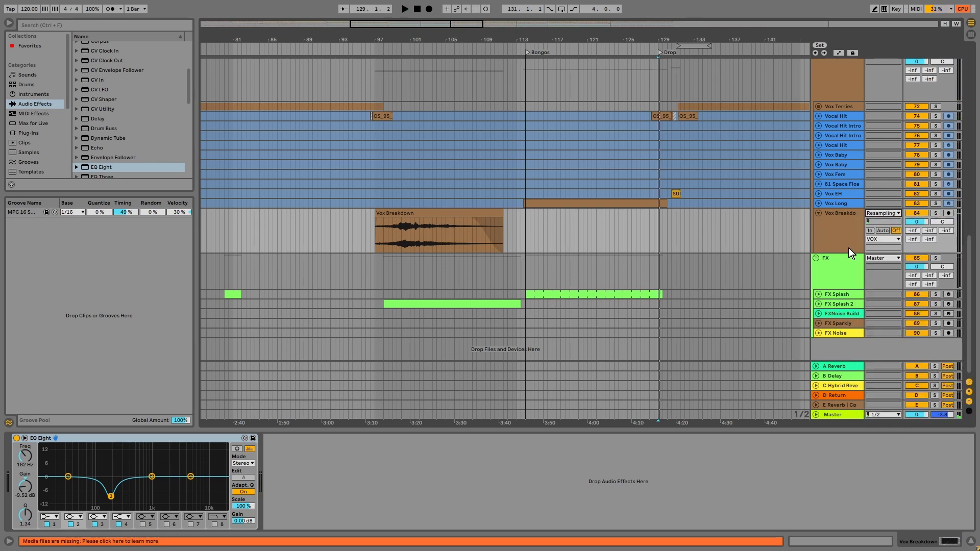
pyautogui.click(651, 229)
pyautogui.press('space')
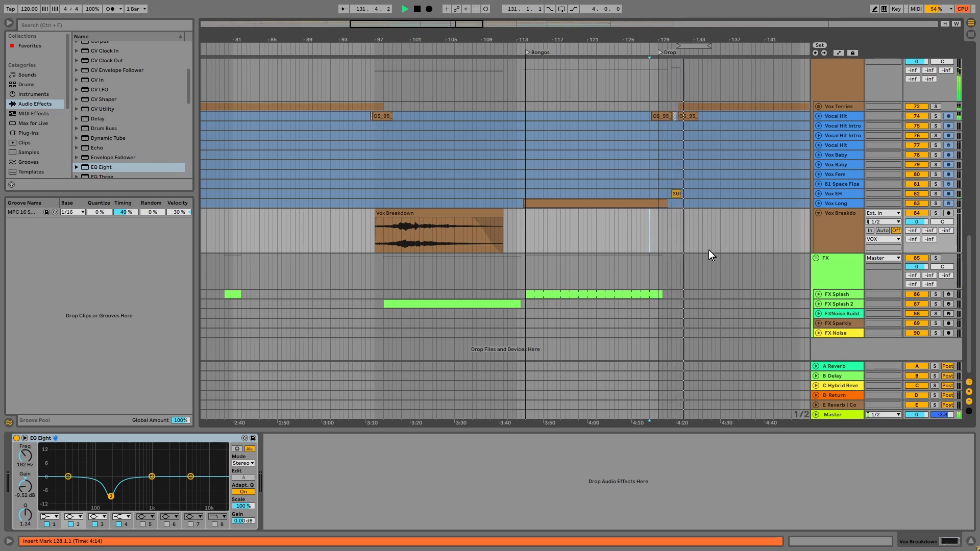
# Play from 126.3.1 and view the uppermost tracks, from Kick to Synths, close up around the Drop
pyautogui.click(636, 232)
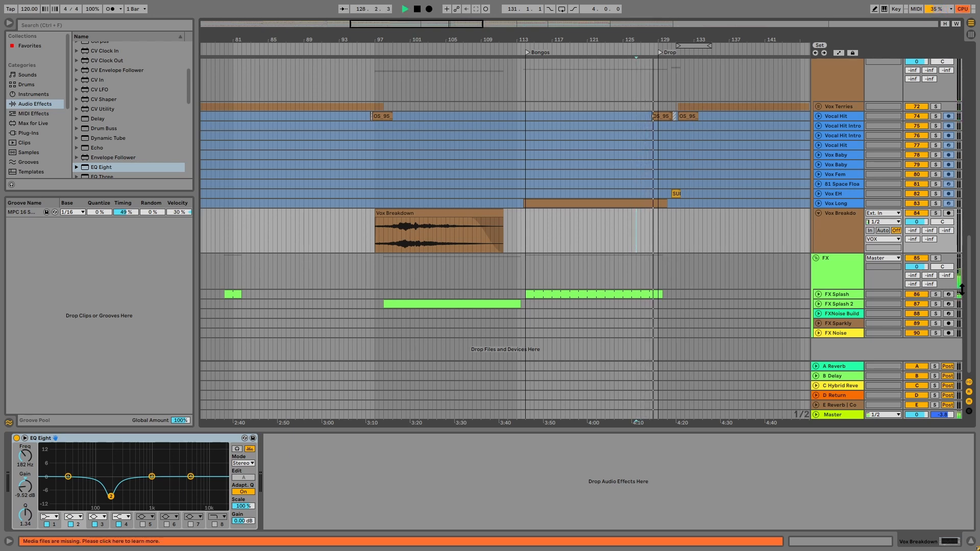
pyautogui.moveTo(969, 278); pyautogui.dragTo(932, 81)
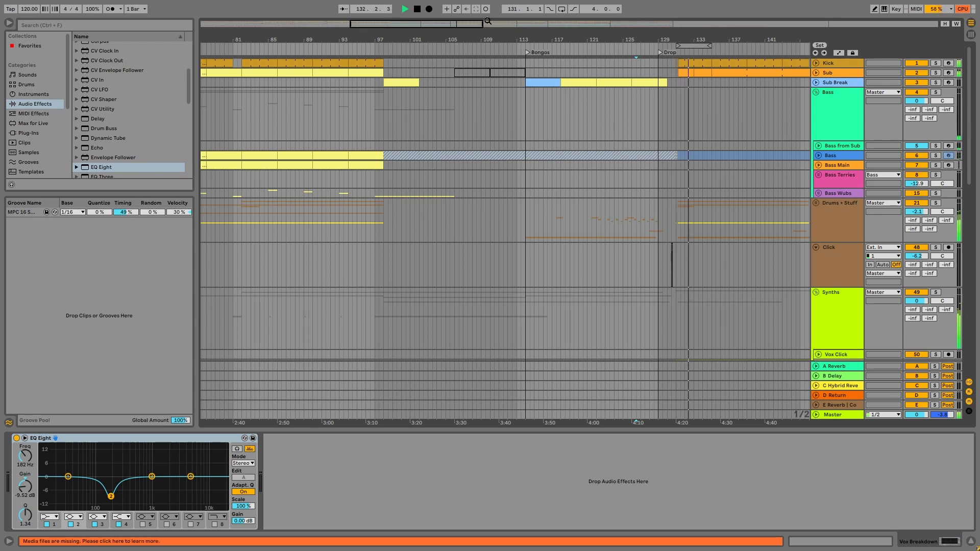
pyautogui.moveTo(443, 24); pyautogui.dragTo(453, 63)
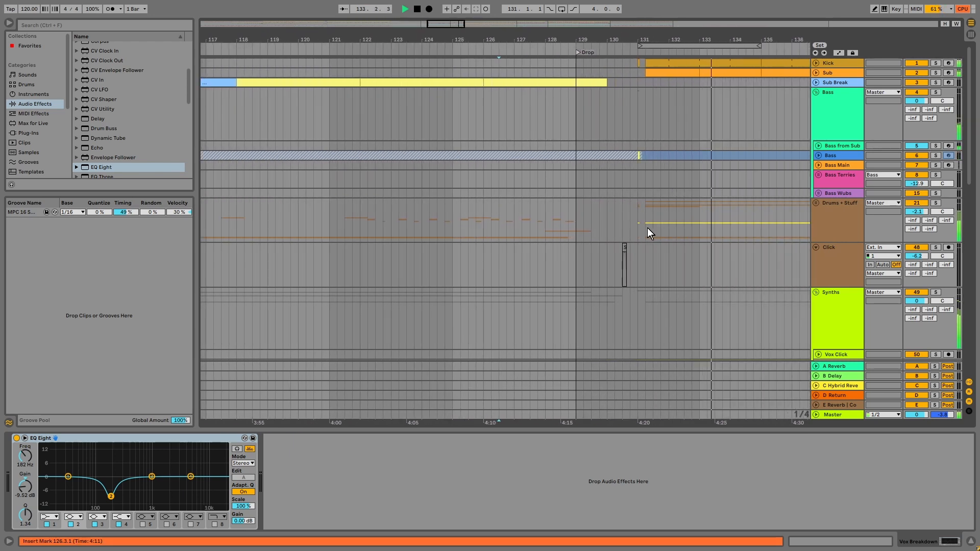
# Select the Click track's range from 130.3.1 to 131.3.1, show the whole arrangement and stop playback
pyautogui.click(620, 266)
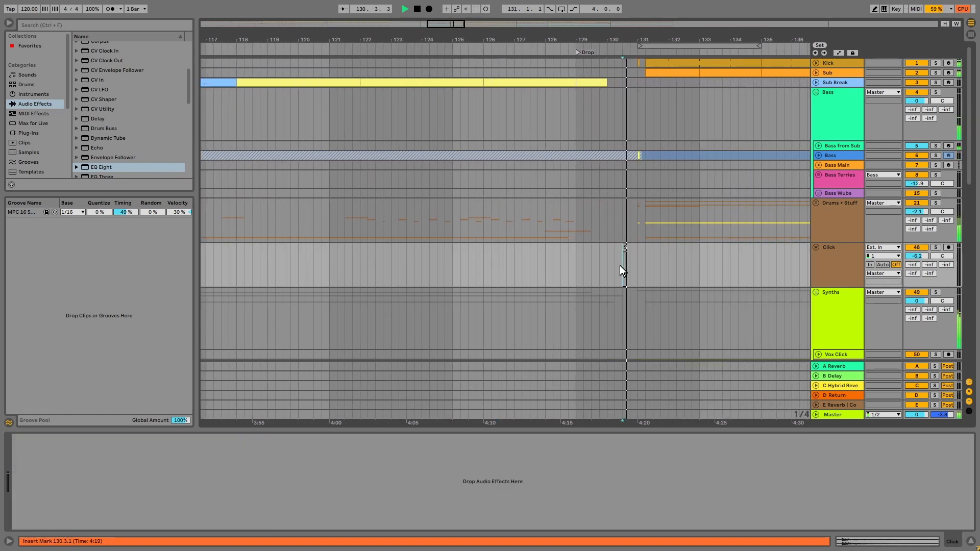
pyautogui.keyDown('shift'); pyautogui.click(650, 262); pyautogui.keyUp('shift')
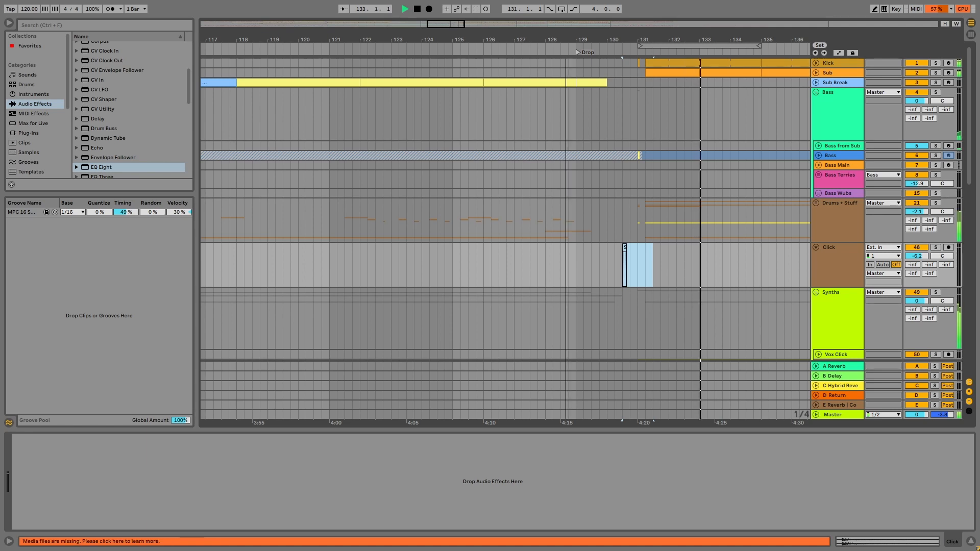
pyautogui.moveTo(450, 23); pyautogui.dragTo(450, 3)
pyautogui.press('space')
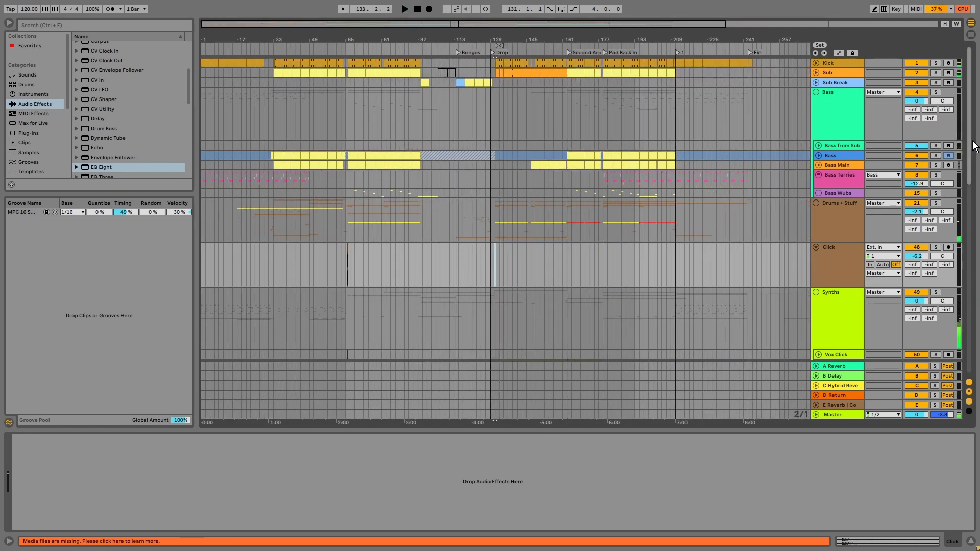
# Expand the Main Drop Pad track in the Synths group and show its devices
pyautogui.moveTo(973, 153); pyautogui.dragTo(973, 219)
pyautogui.click(819, 196)
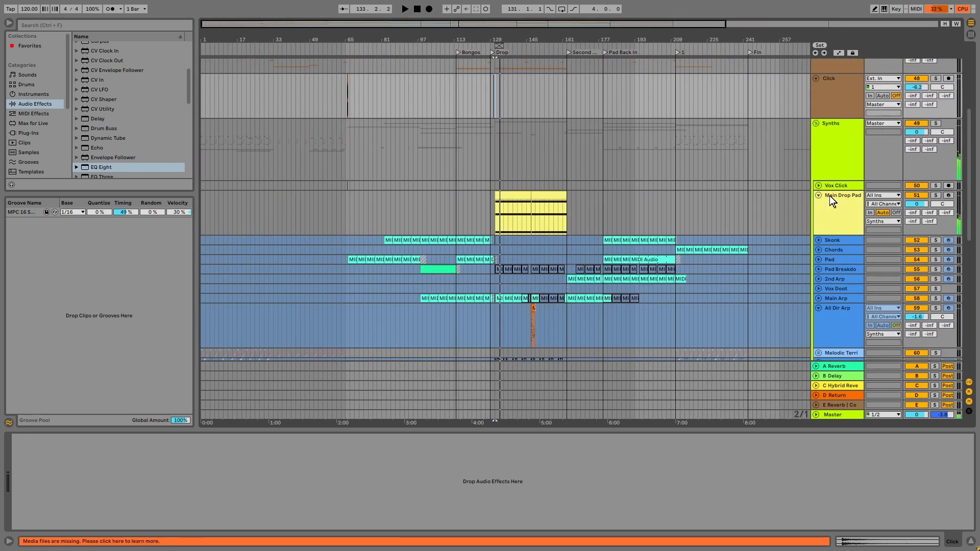
pyautogui.click(830, 195)
# Play from the selection start in Session View, widen the Main Drop Pad track to check its performance meter, and return to the arrangement
pyautogui.press('Tab')
pyautogui.press('space')
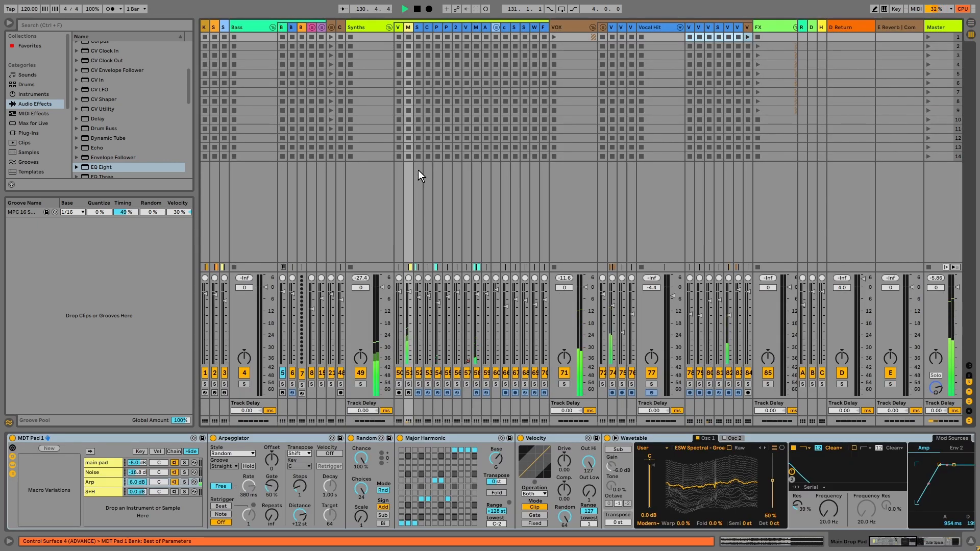
pyautogui.moveTo(413, 37); pyautogui.dragTo(454, 37)
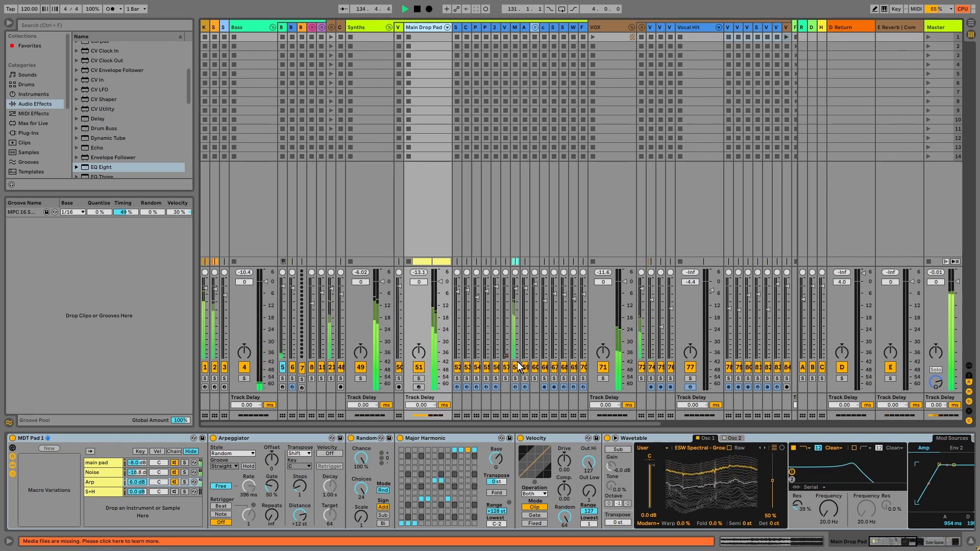
pyautogui.moveTo(427, 423)
pyautogui.mouseDown()
pyautogui.moveTo(636, 424)
pyautogui.moveTo(424, 422)
pyautogui.mouseUp()
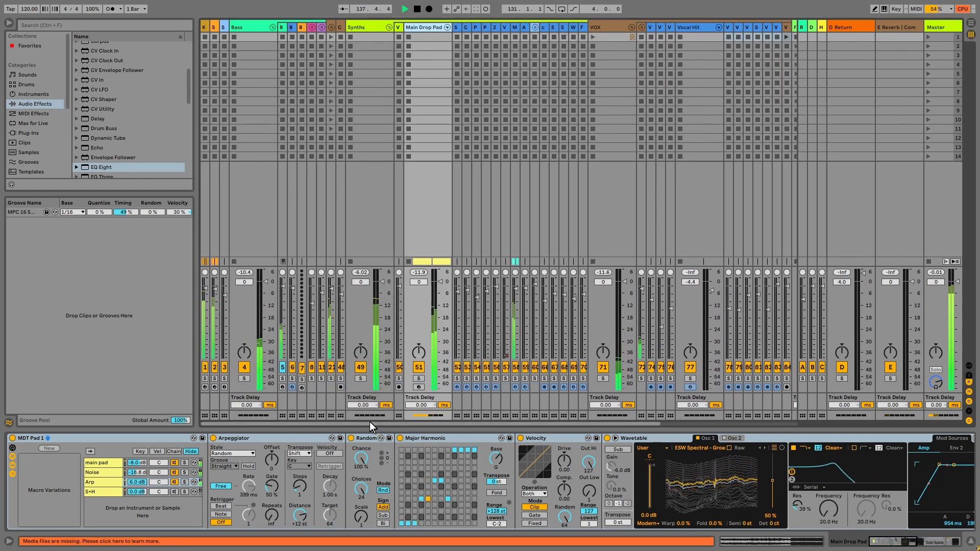
pyautogui.press('Tab')
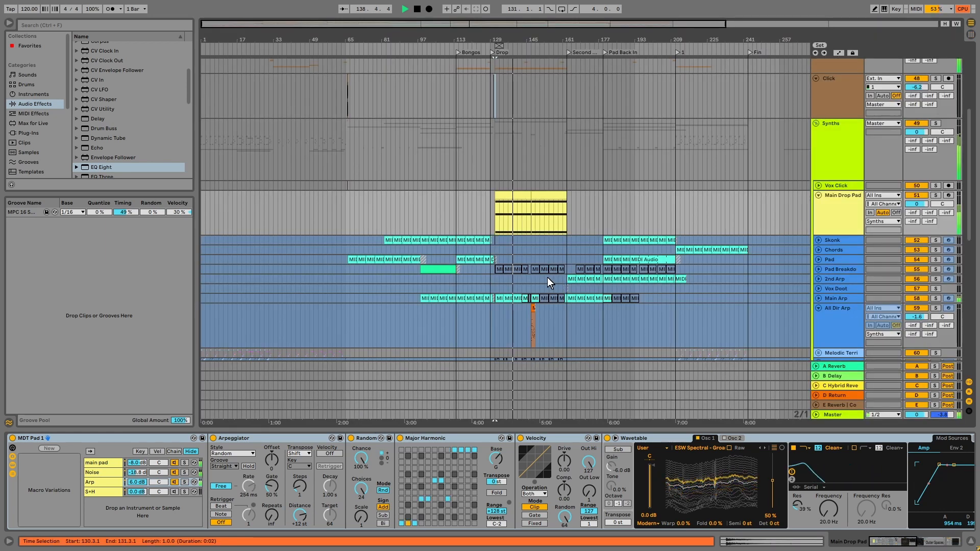
# Transpose all notes in the first Main Drop Pad clip down one octave, audition it from bar 131 and fold the track
pyautogui.doubleClick(511, 195)
pyautogui.press('space')
pyautogui.hotkey('ctrl', 'a')
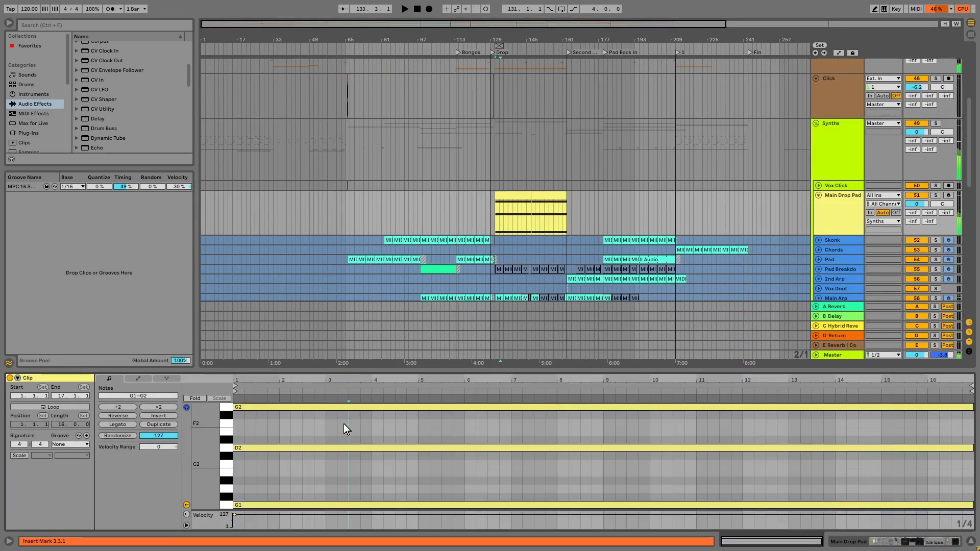
pyautogui.hotkey('shift', 'Down')
pyautogui.press('space')
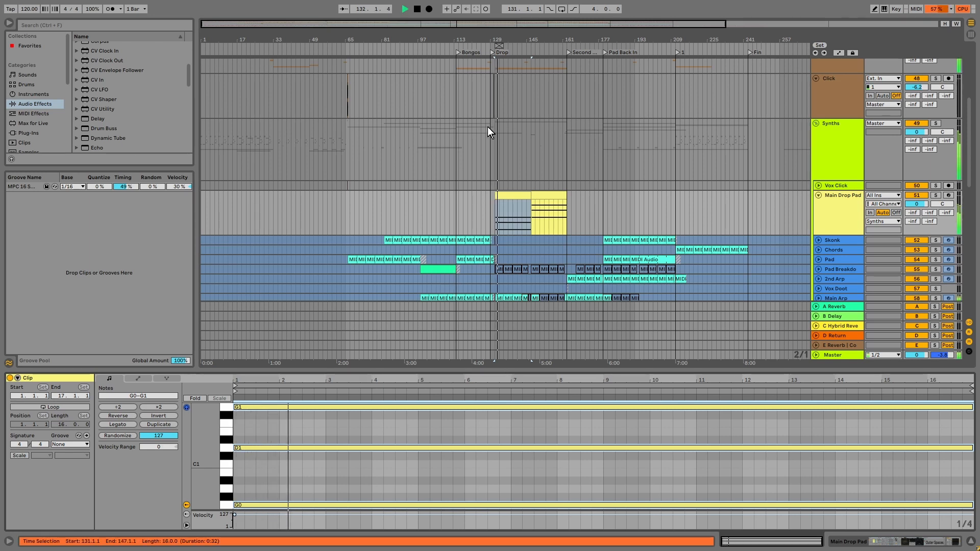
pyautogui.press('space')
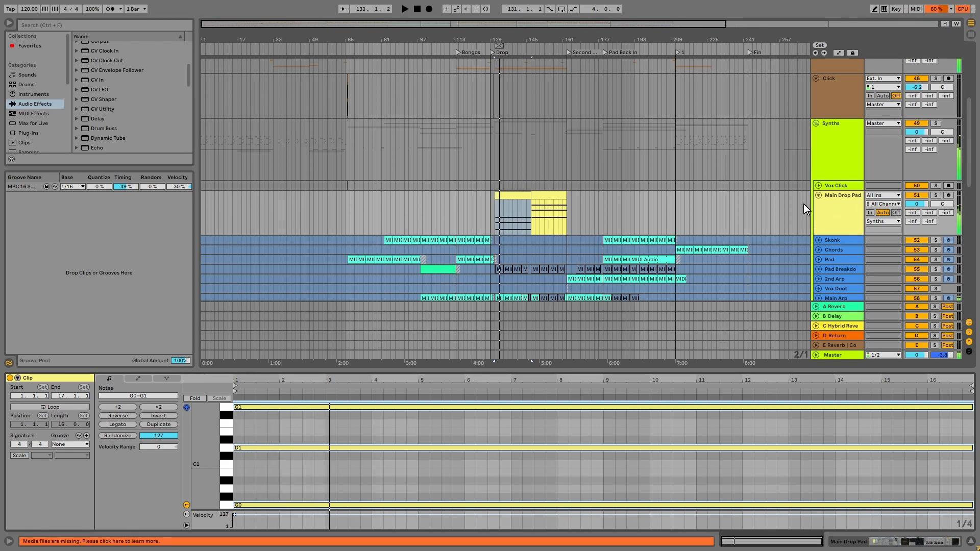
pyautogui.click(818, 195)
# Change the Kick track's colour to red
pyautogui.moveTo(969, 134); pyautogui.dragTo(954, 295)
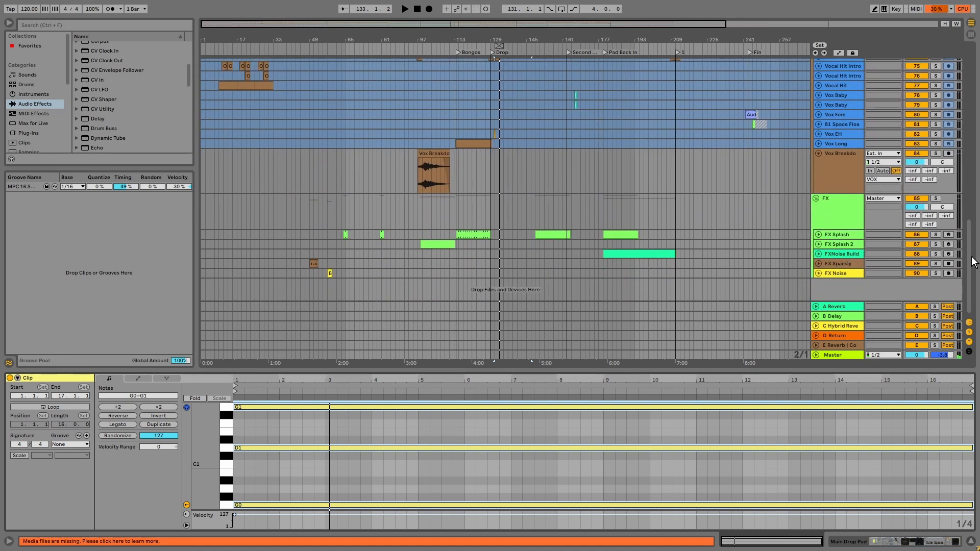
pyautogui.moveTo(969, 261); pyautogui.dragTo(969, 81)
pyautogui.scroll(3, 859, 90)
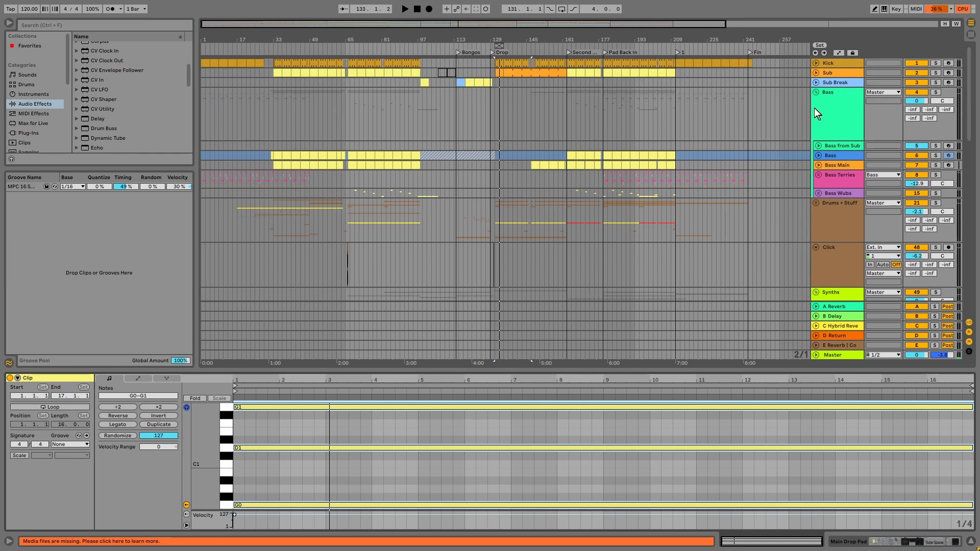
pyautogui.rightClick(832, 64)
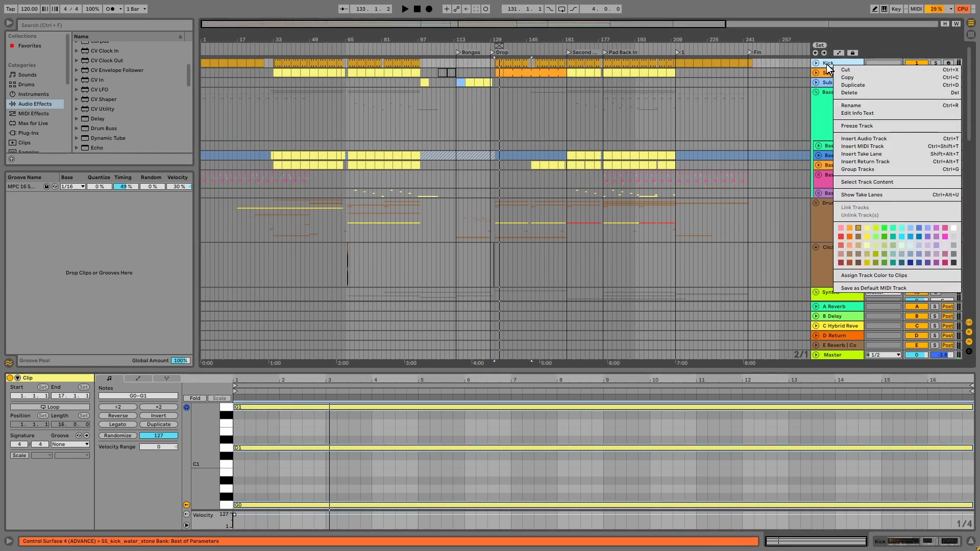
pyautogui.click(841, 234)
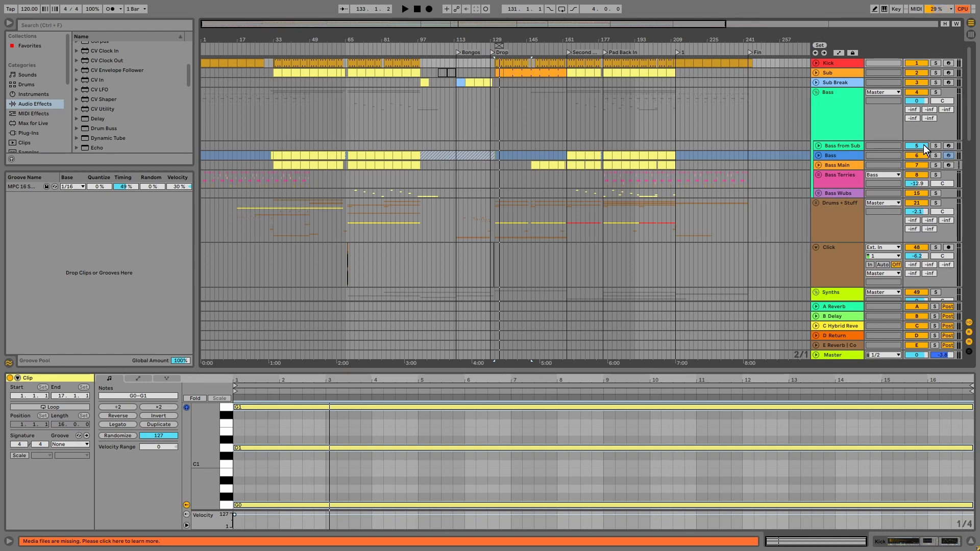
pyautogui.moveTo(966, 140); pyautogui.dragTo(955, 177)
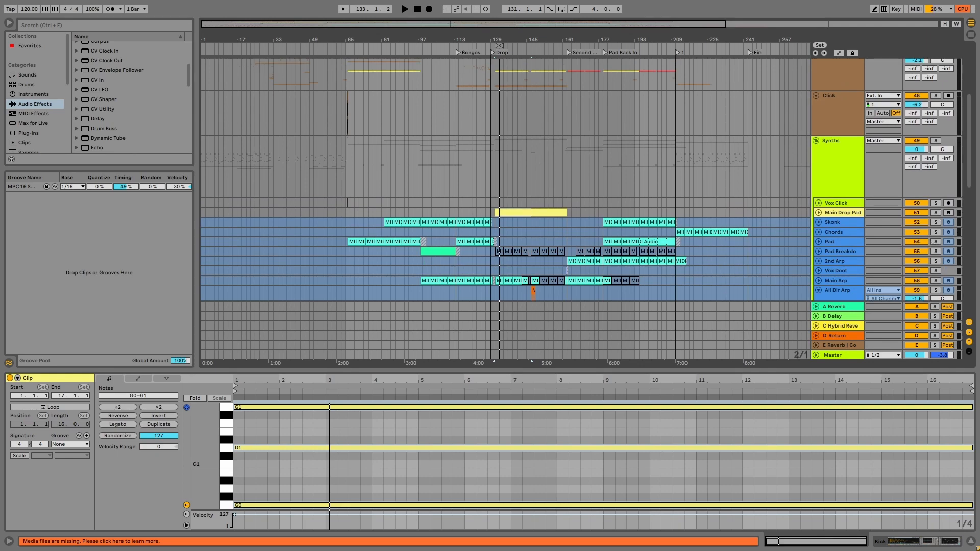